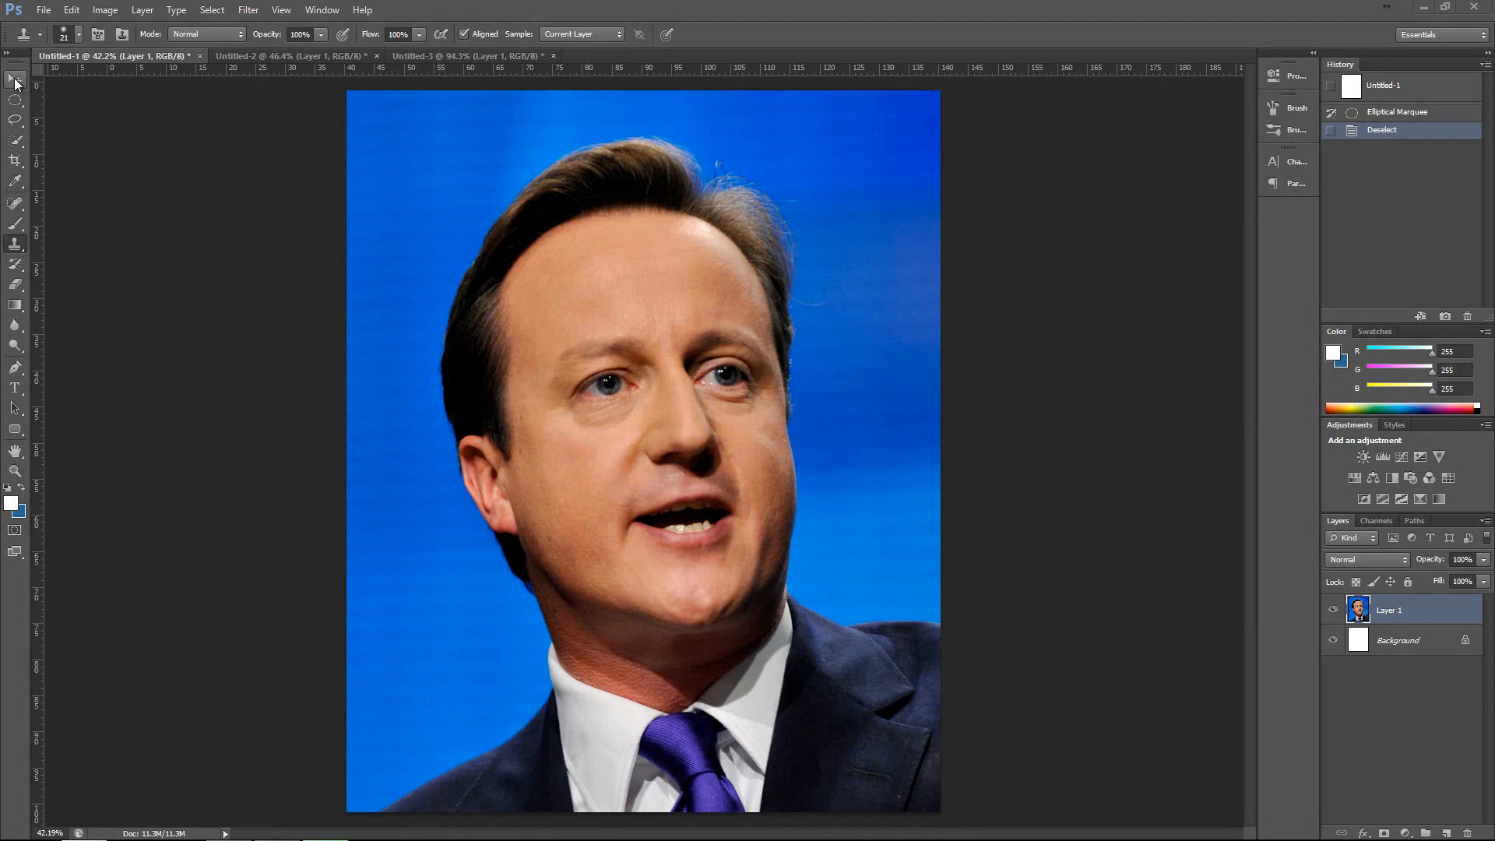
Try to reposition the portrait layer on the canvas with the Move tool, and undo the last move.
{"action": "left_click", "coordinate": [16, 80]}
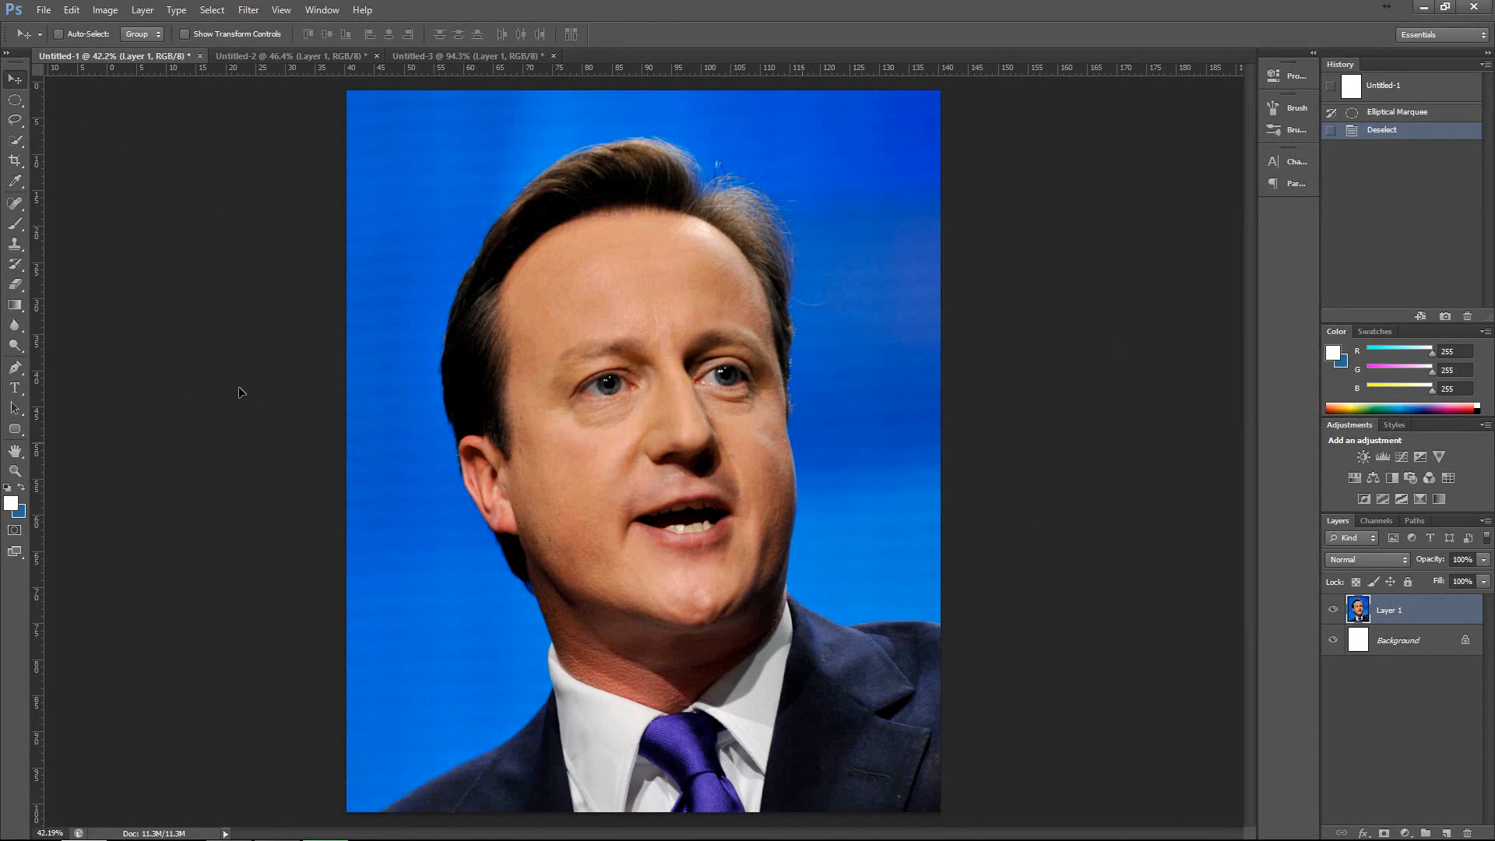
{"action": "left_click_drag", "start_coordinate": [240, 392], "coordinate": [824, 447]}
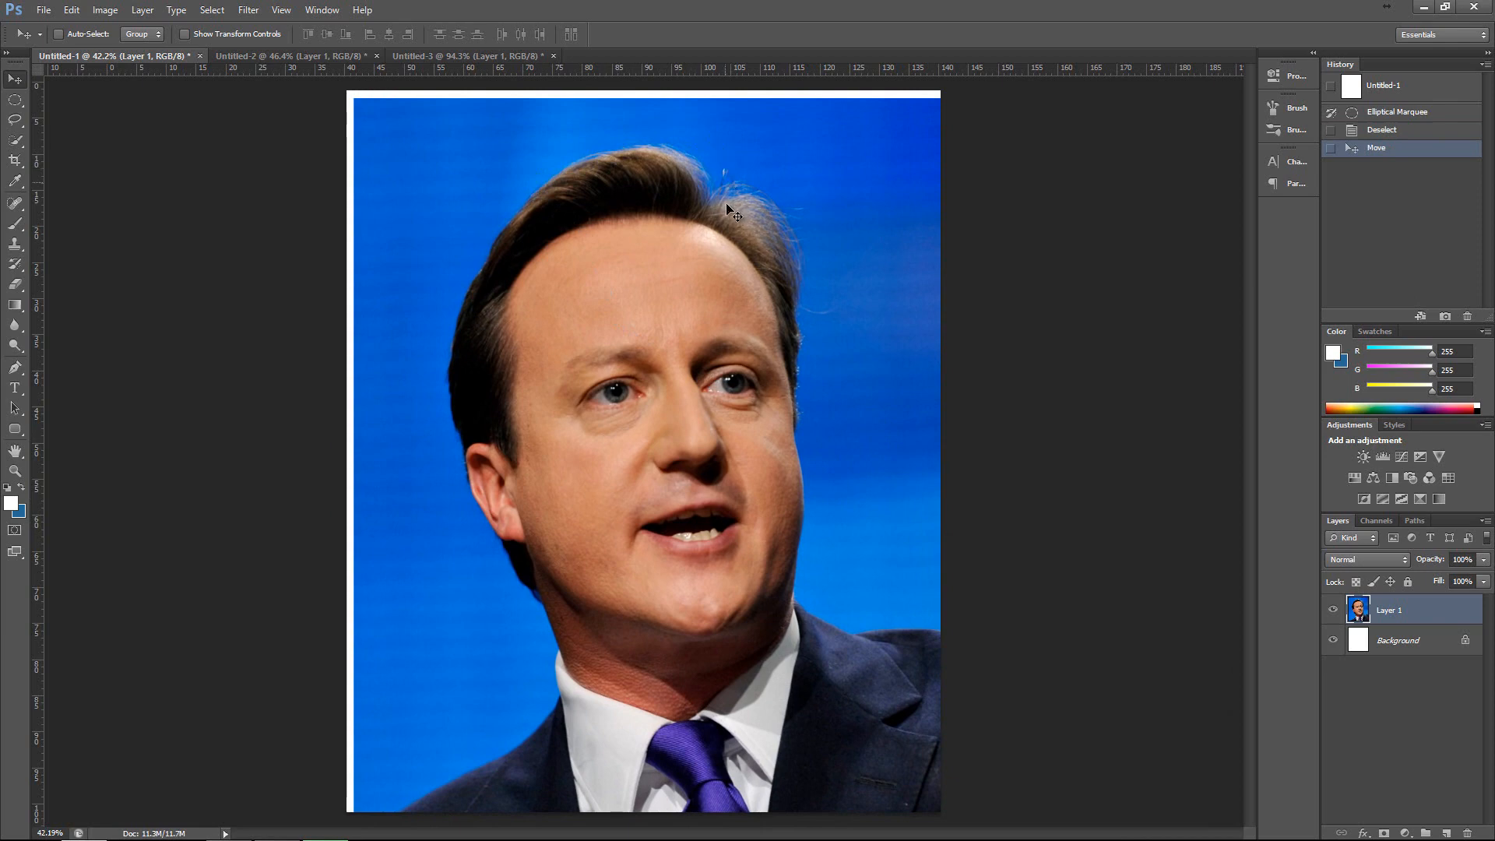
{"action": "mouse_move", "coordinate": [736, 233]}
{"action": "left_mouse_down"}
{"action": "mouse_move", "coordinate": [573, 212]}
{"action": "mouse_move", "coordinate": [958, 201]}
{"action": "mouse_move", "coordinate": [628, 182]}
{"action": "mouse_move", "coordinate": [907, 157]}
{"action": "mouse_move", "coordinate": [870, 140]}
{"action": "mouse_move", "coordinate": [312, 148]}
{"action": "mouse_move", "coordinate": [857, 195]}
{"action": "mouse_move", "coordinate": [745, 181]}
{"action": "mouse_move", "coordinate": [741, 224]}
{"action": "left_mouse_up"}
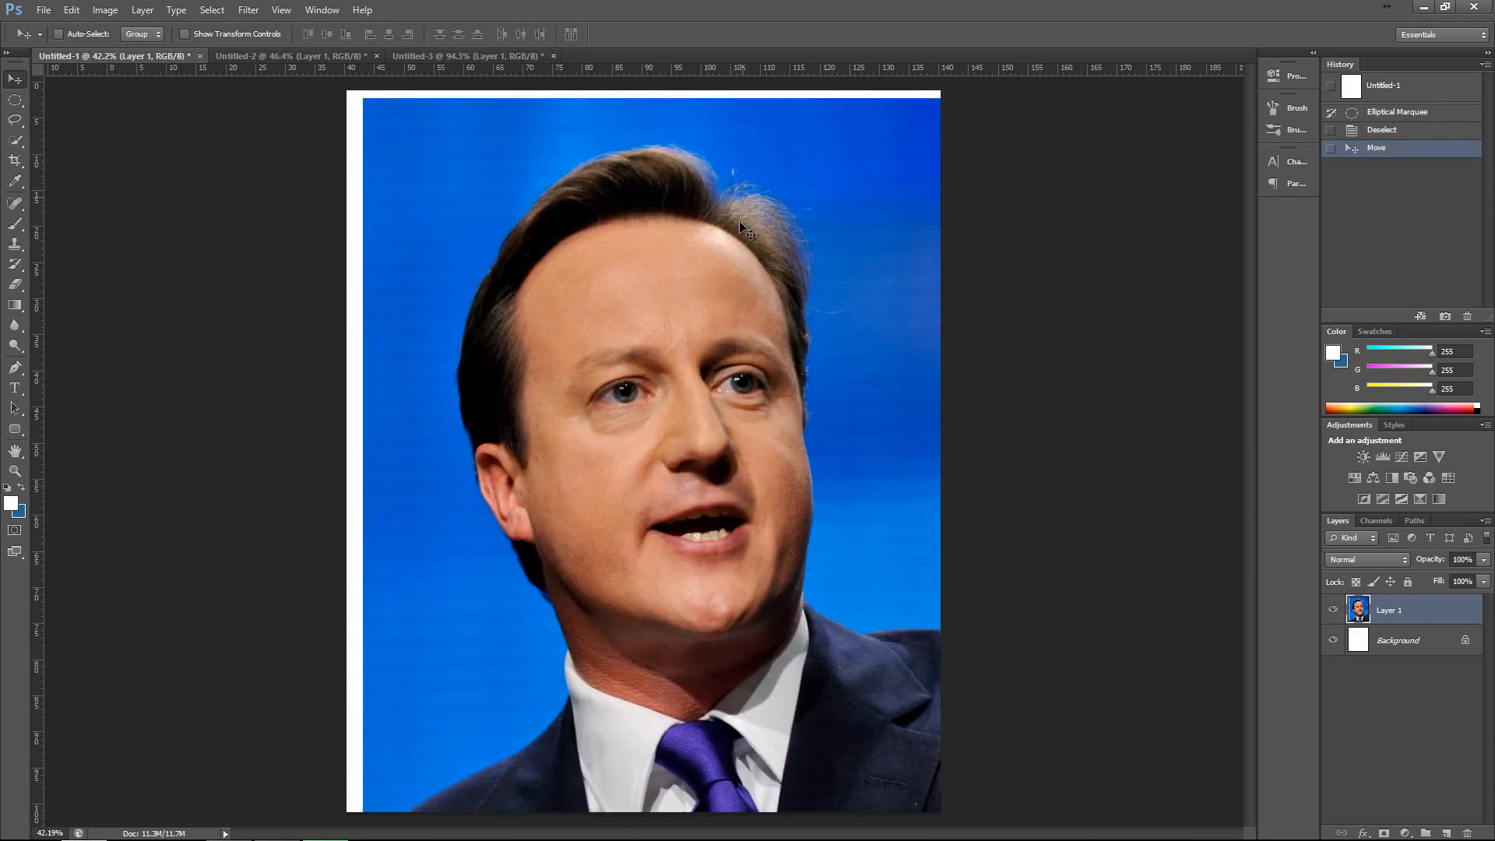
{"action": "left_click_drag", "start_coordinate": [738, 336], "coordinate": [753, 288]}
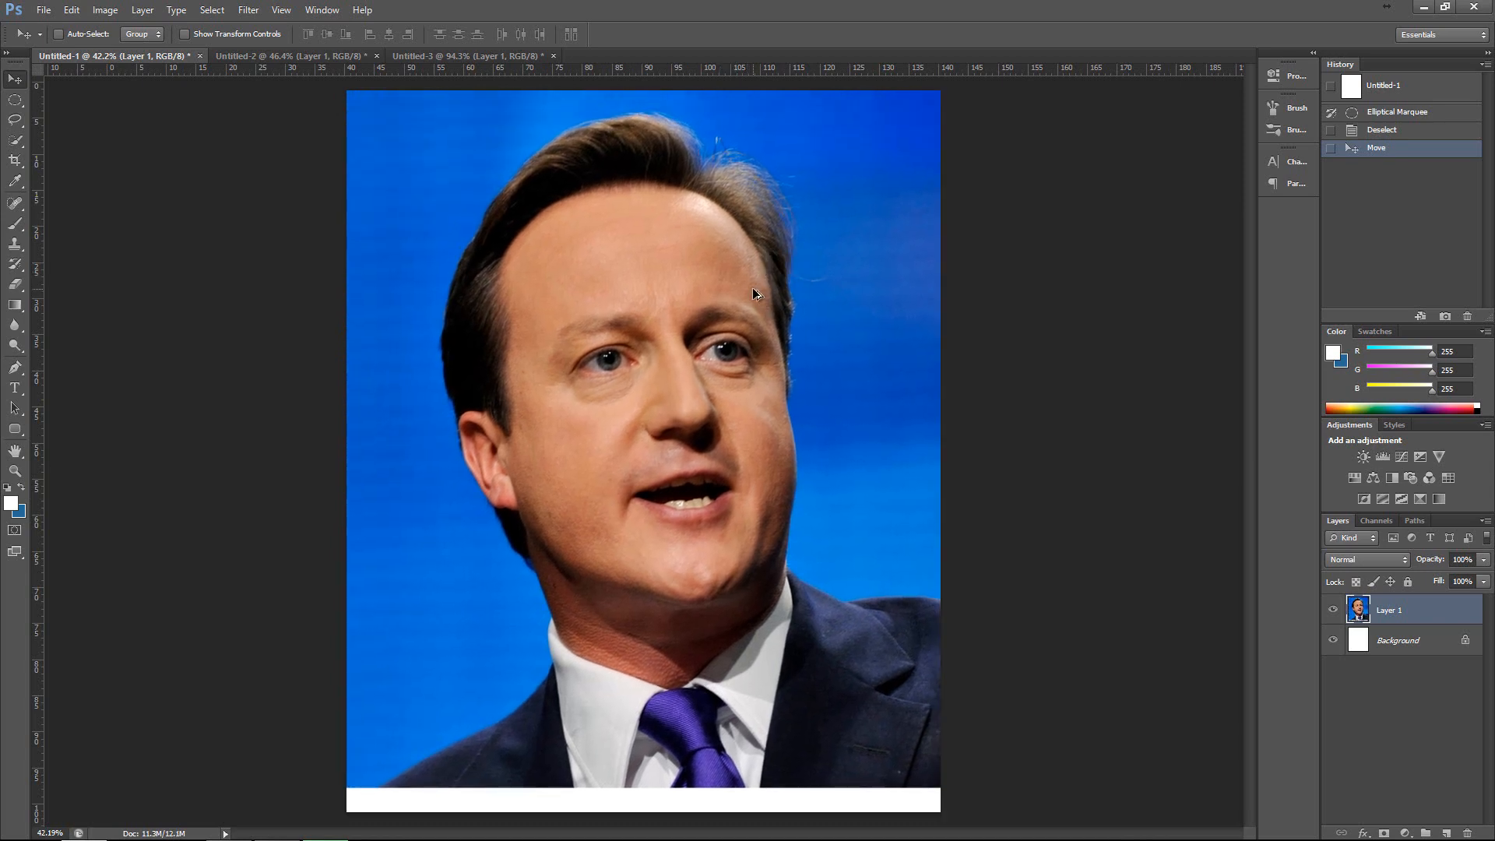
{"action": "key", "text": "ctrl+z"}
Place a single-column marquee selection vertically through the middle of the face.
{"action": "left_click", "coordinate": [20, 104]}
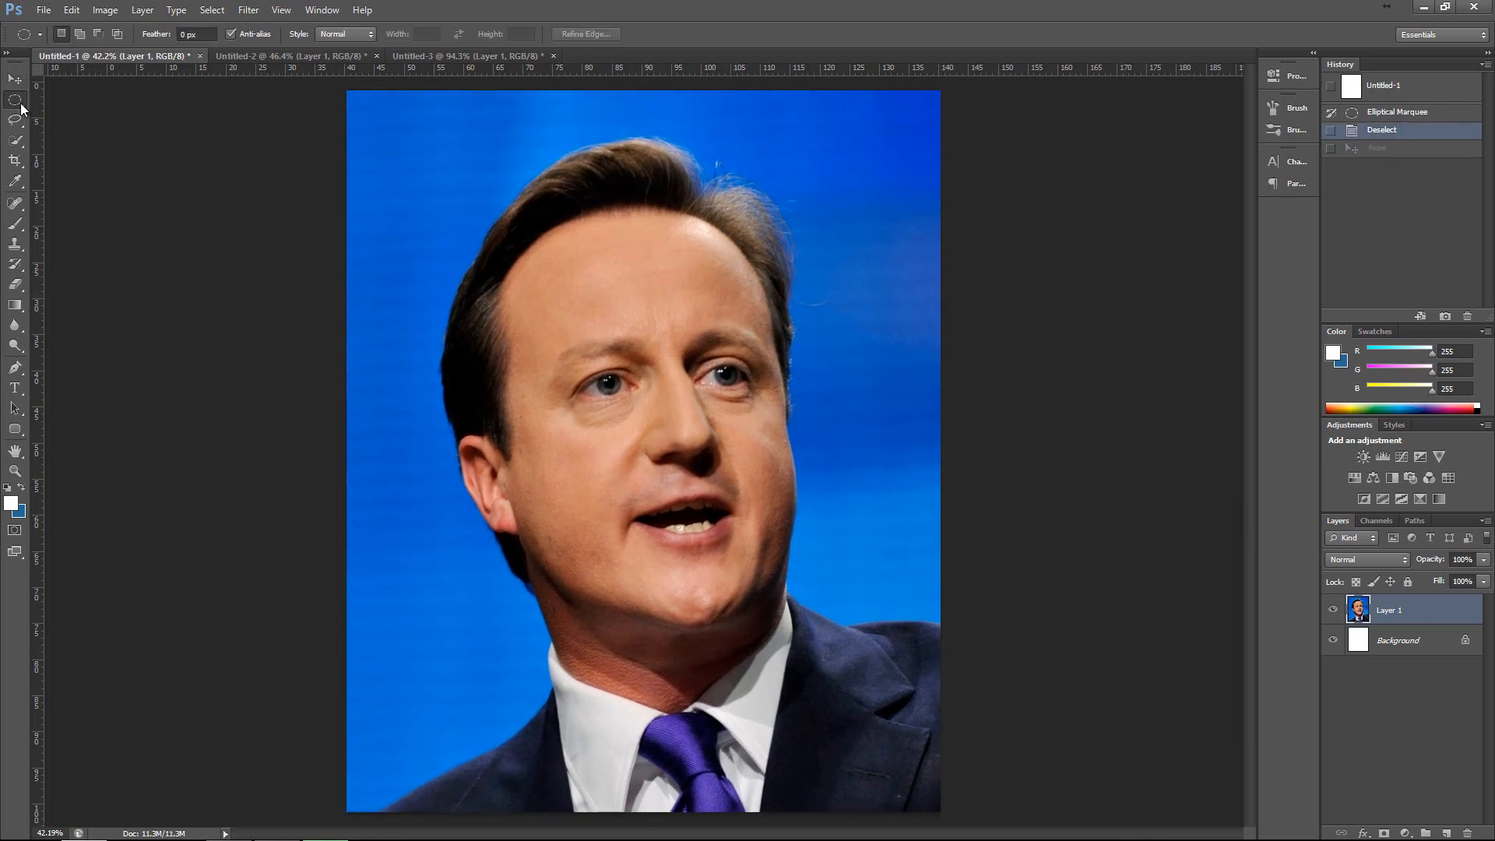
{"action": "right_click", "coordinate": [18, 101]}
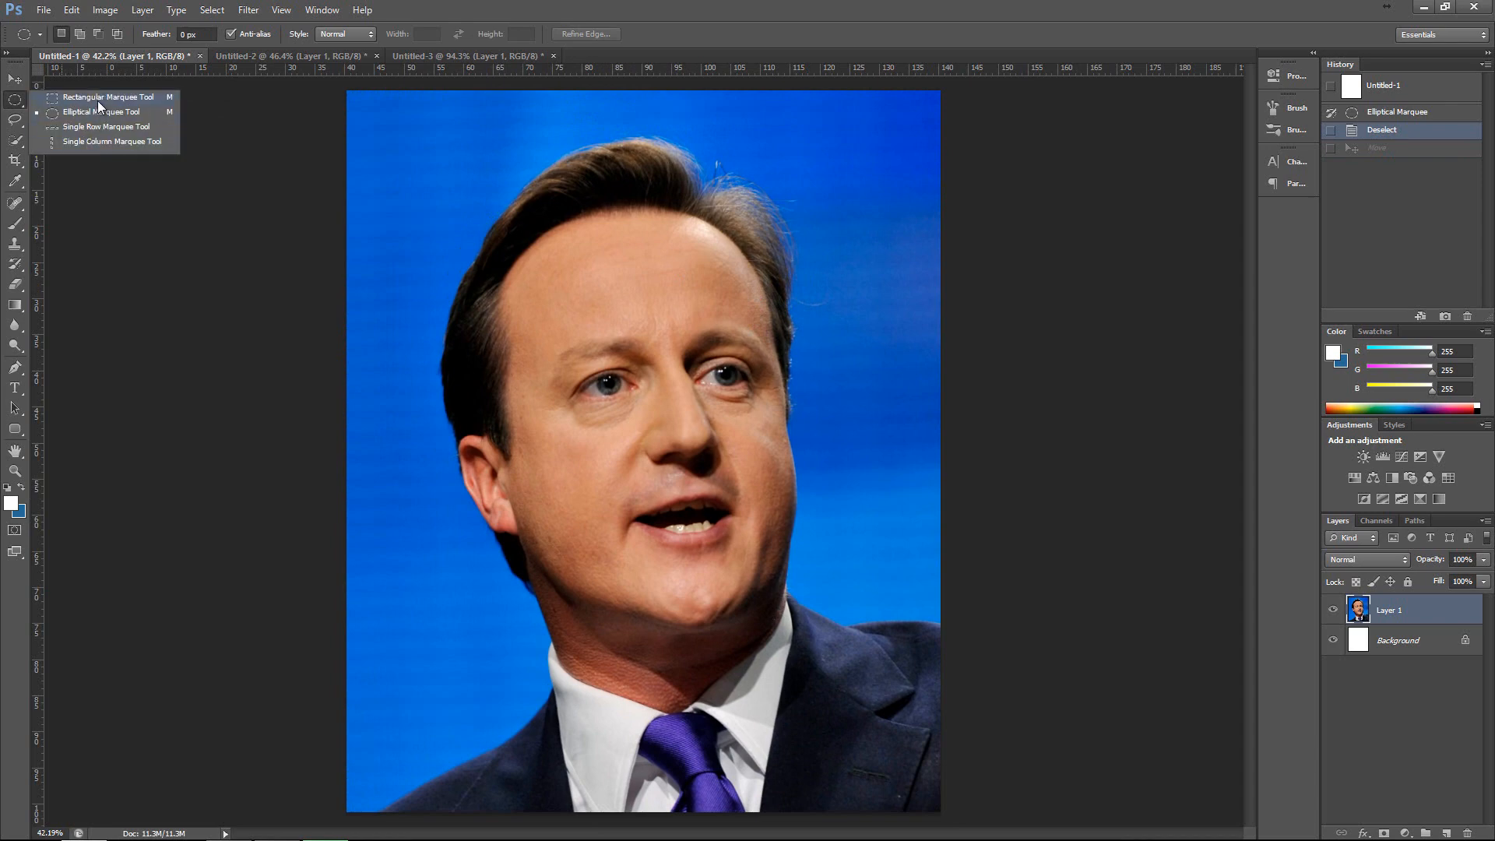
{"action": "left_click", "coordinate": [97, 97]}
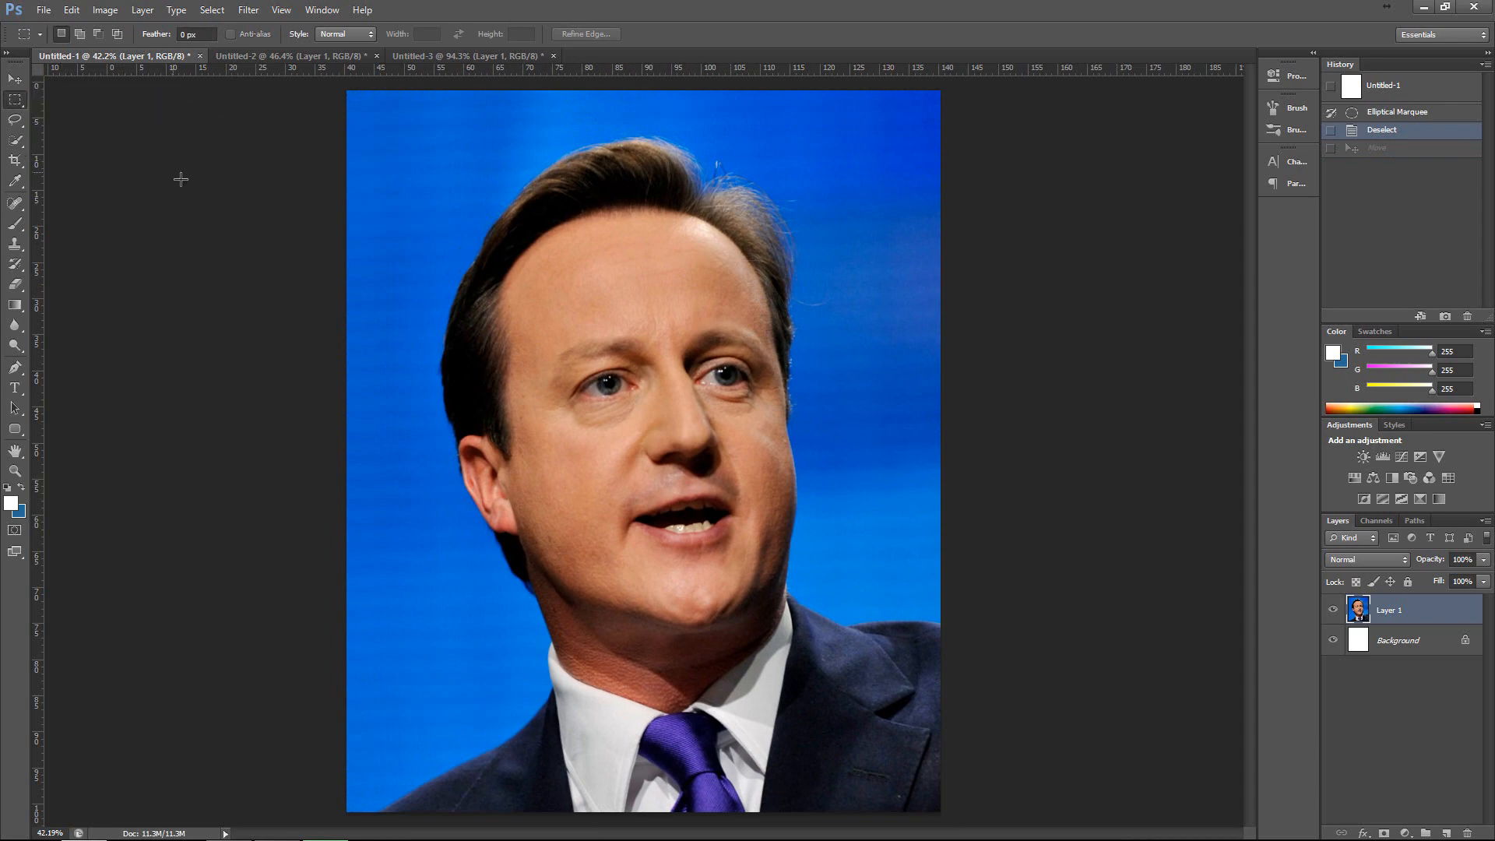
{"action": "right_click", "coordinate": [16, 103]}
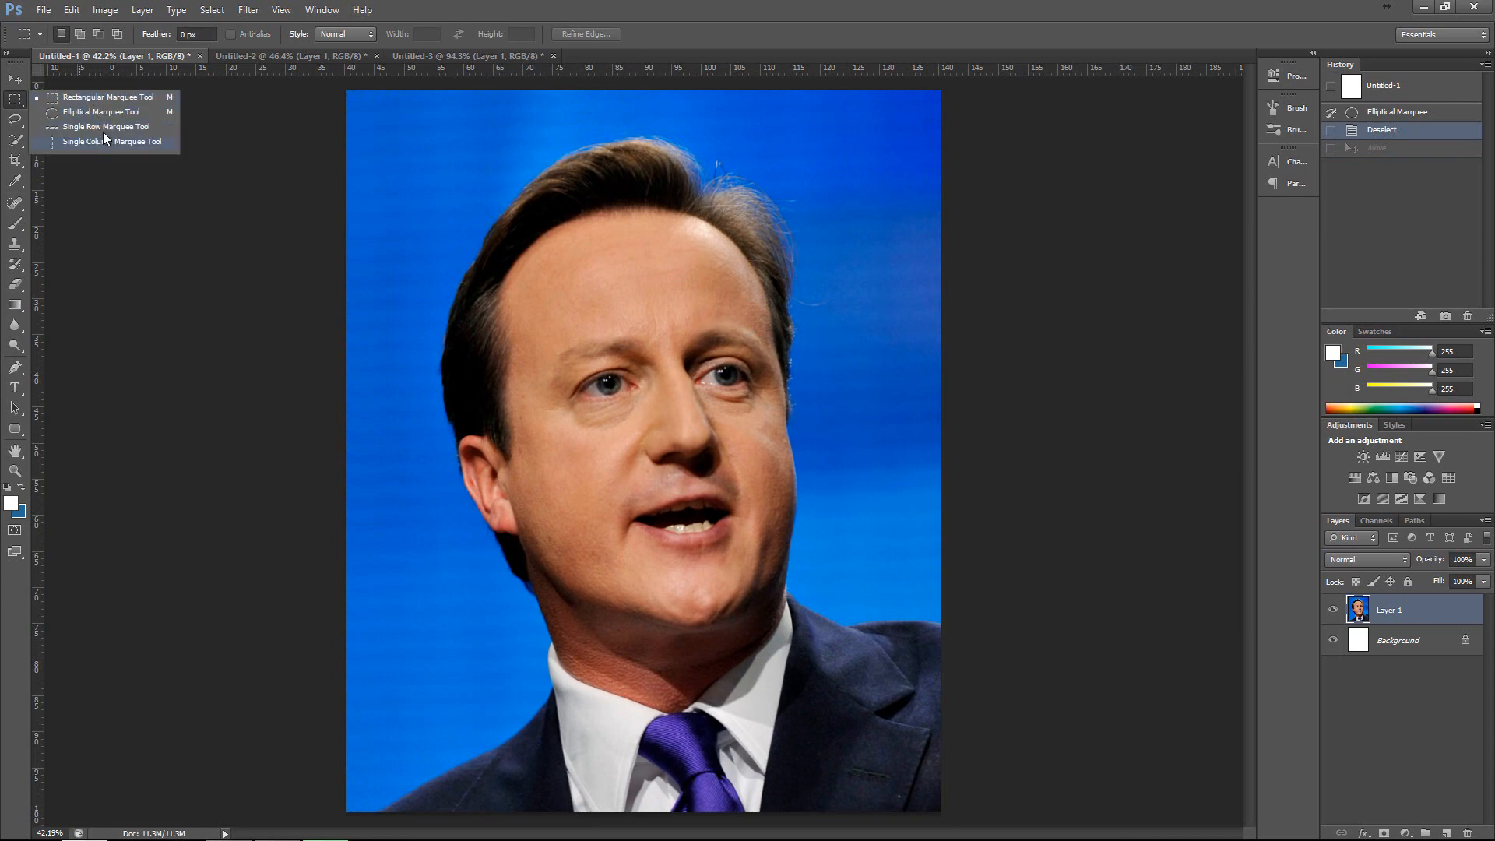
{"action": "left_click", "coordinate": [110, 141]}
{"action": "left_click", "coordinate": [407, 197]}
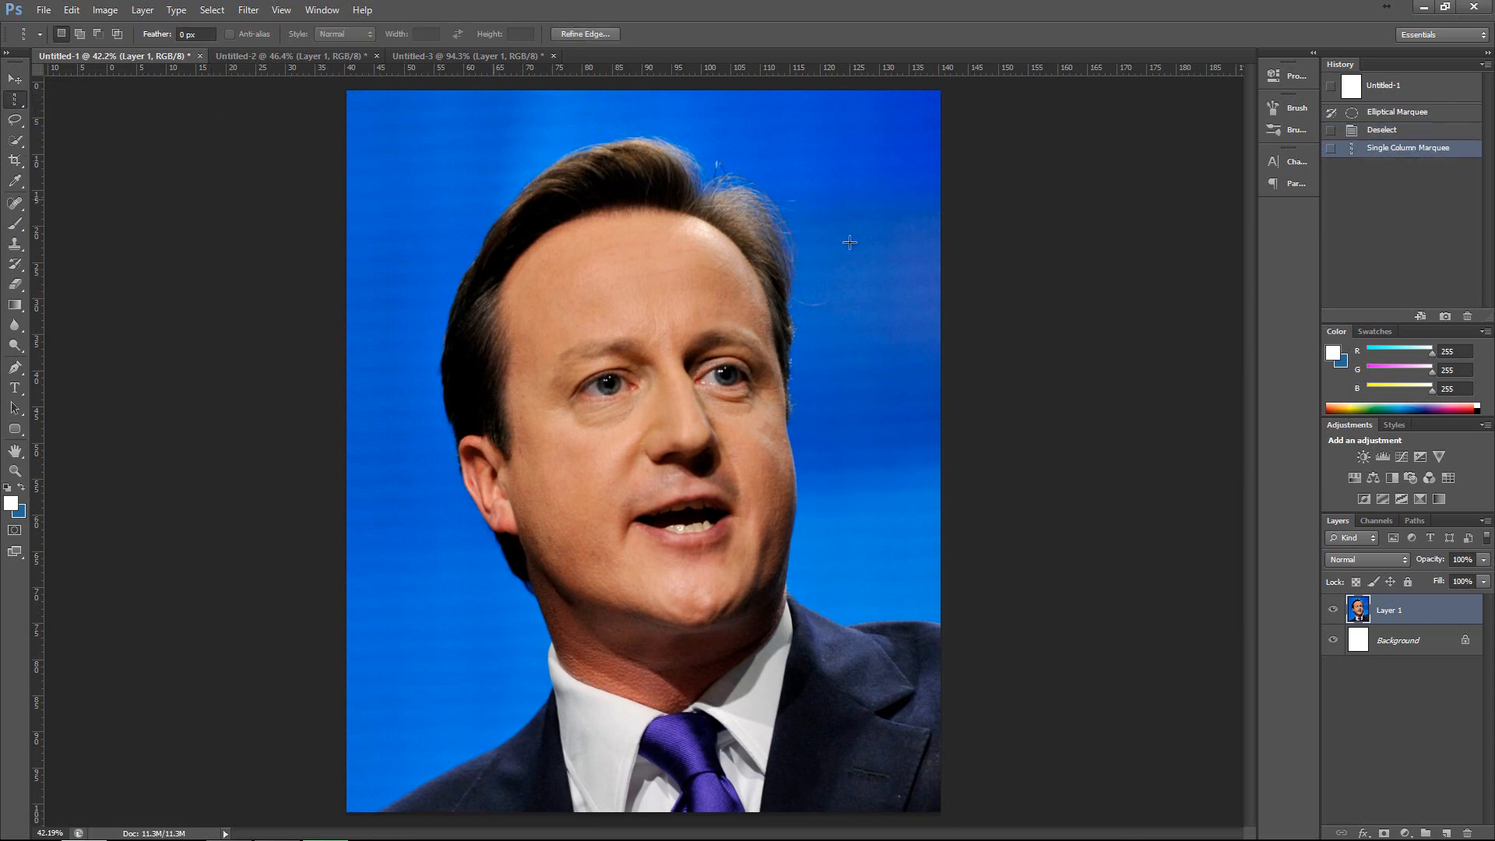
{"action": "left_click", "coordinate": [651, 230]}
Select the whole head down to the shirt collar with the Rectangular Marquee tool.
{"action": "right_click", "coordinate": [15, 101]}
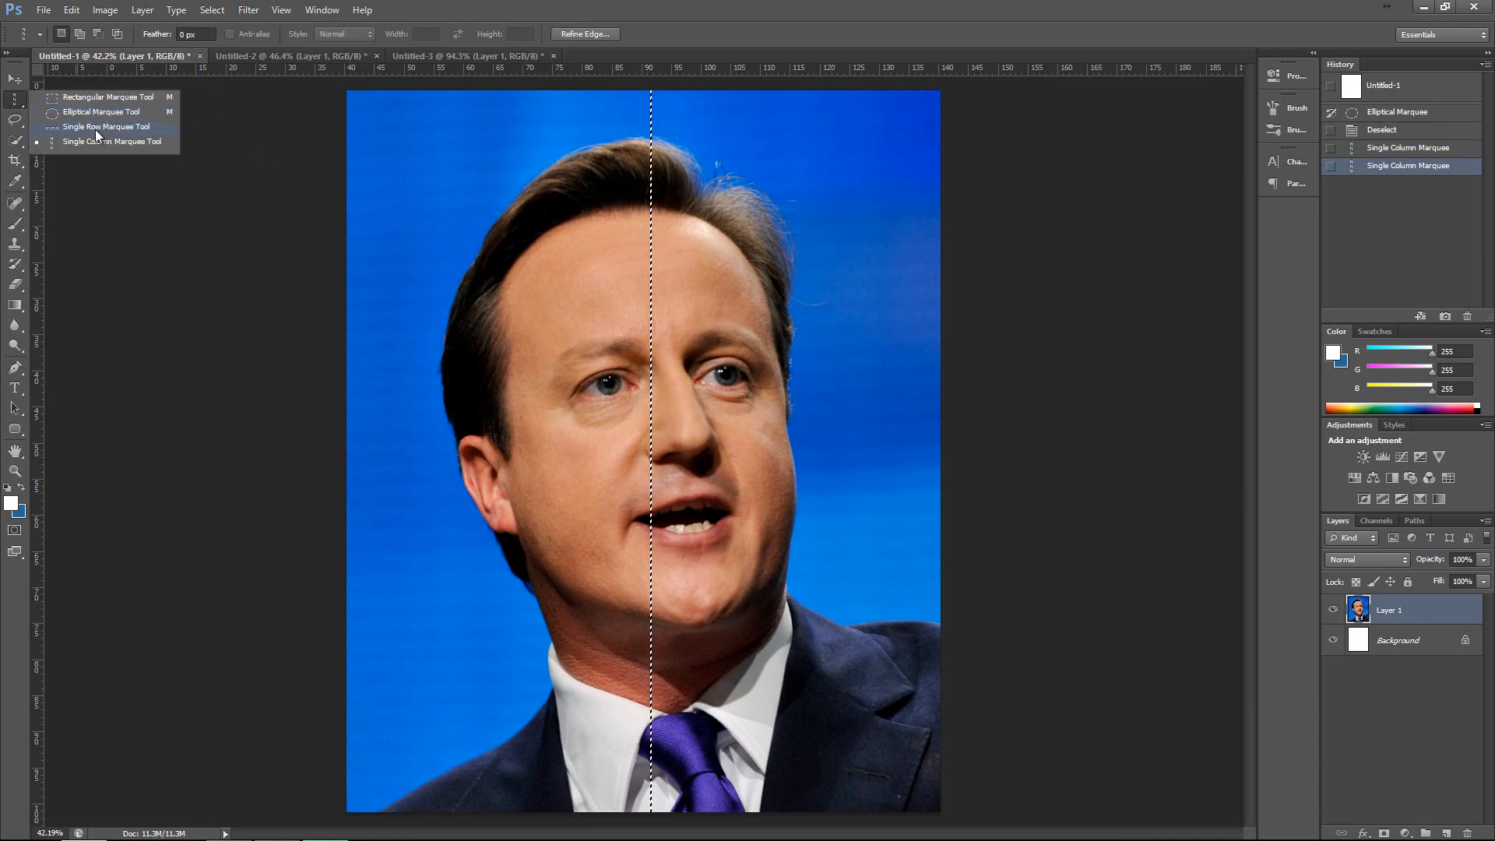
{"action": "left_click", "coordinate": [119, 96]}
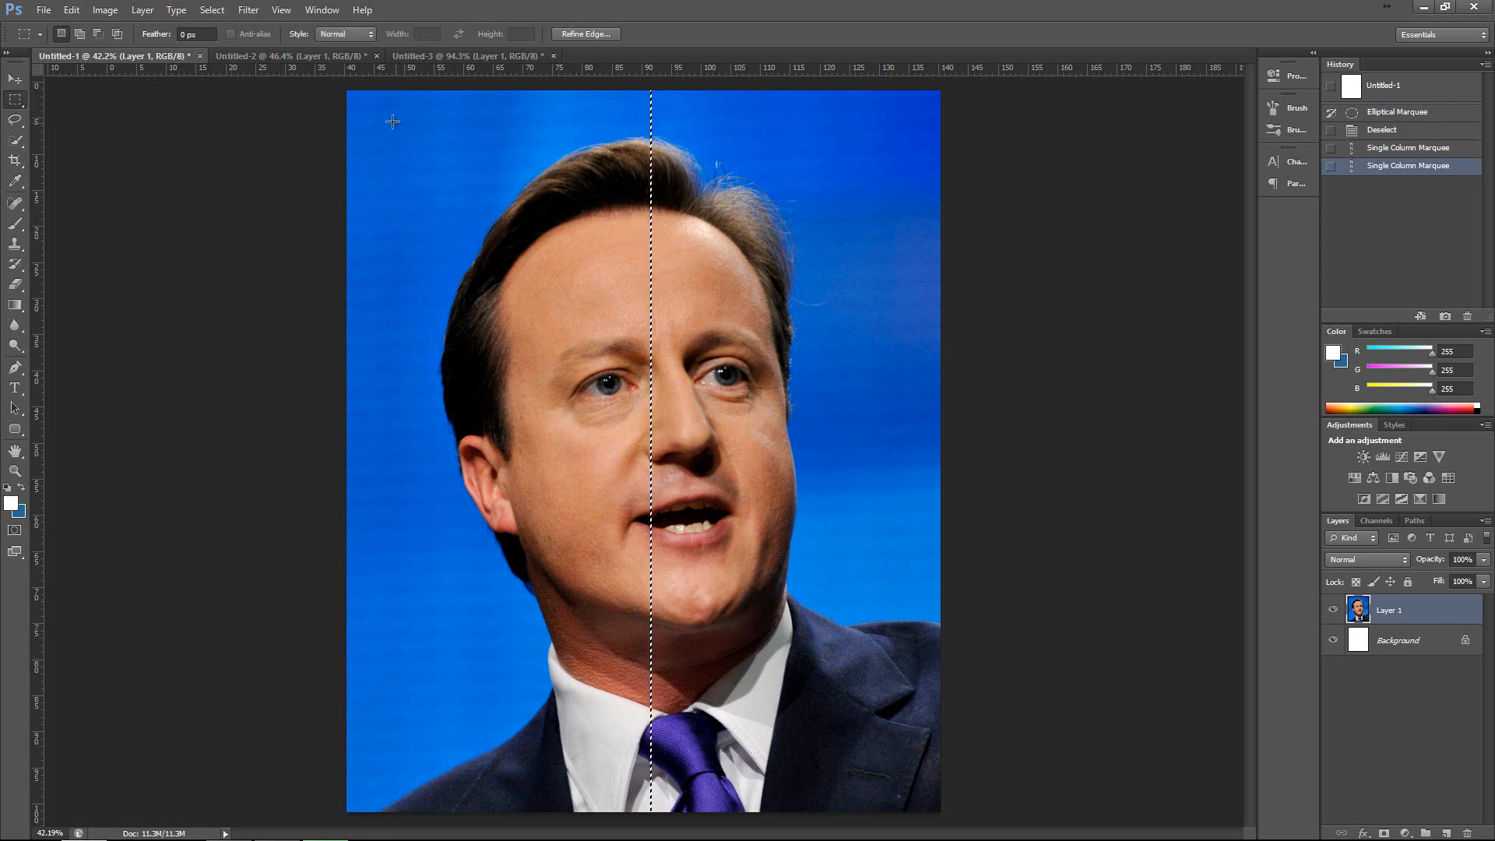
{"action": "left_click_drag", "start_coordinate": [392, 120], "coordinate": [562, 269]}
{"action": "left_click_drag", "start_coordinate": [714, 437], "coordinate": [858, 714]}
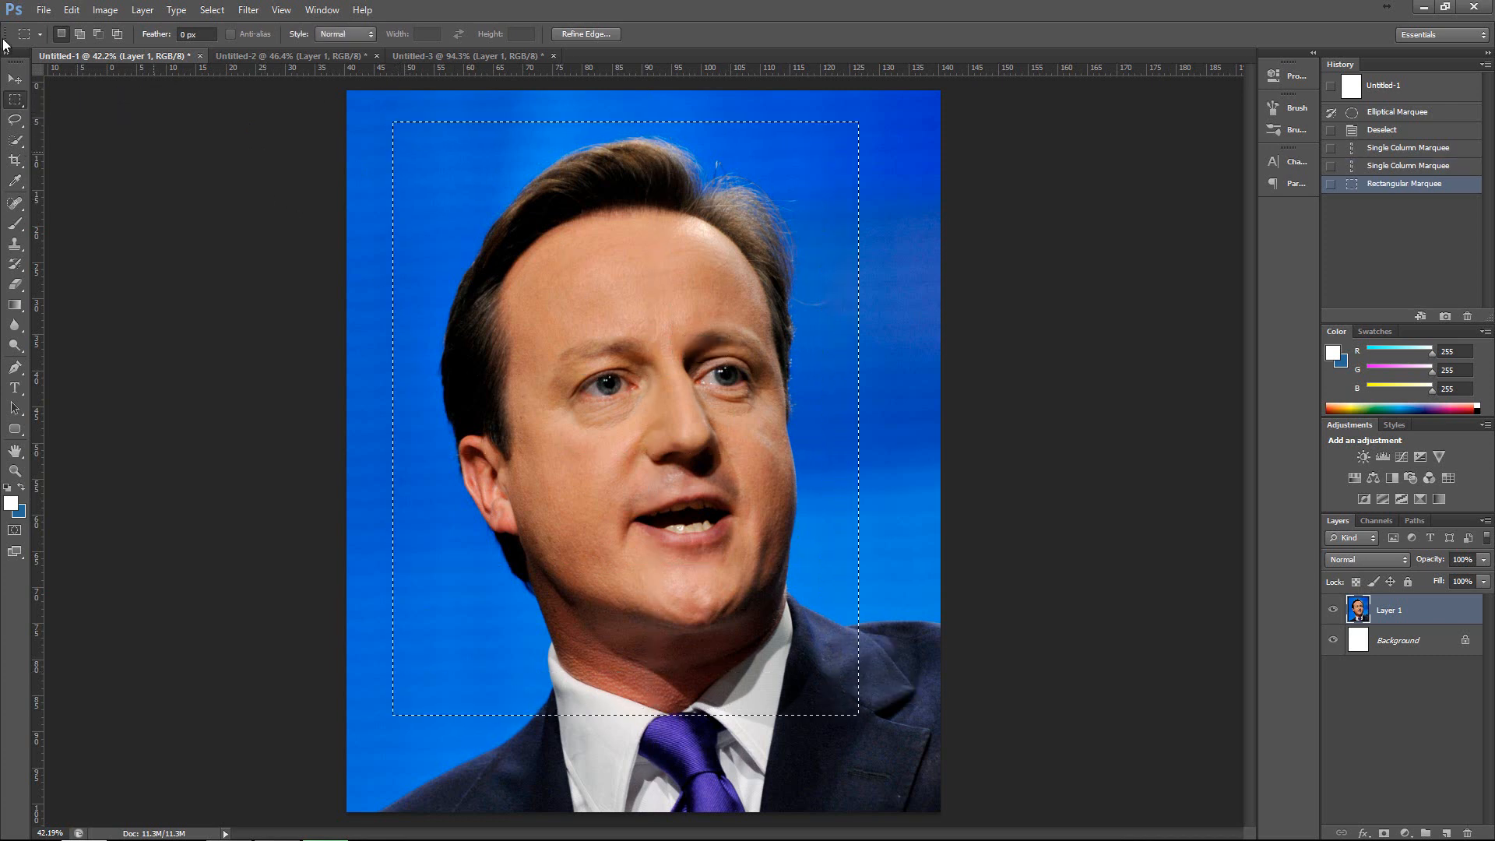
Move a copy of the rectangular selection into the Untitled-2 skyline document, delete its layer, and clear the selection back in Untitled-1.
{"action": "left_click", "coordinate": [16, 80]}
{"action": "left_click_drag", "start_coordinate": [665, 273], "coordinate": [409, 306]}
{"action": "key", "text": "Delete"}
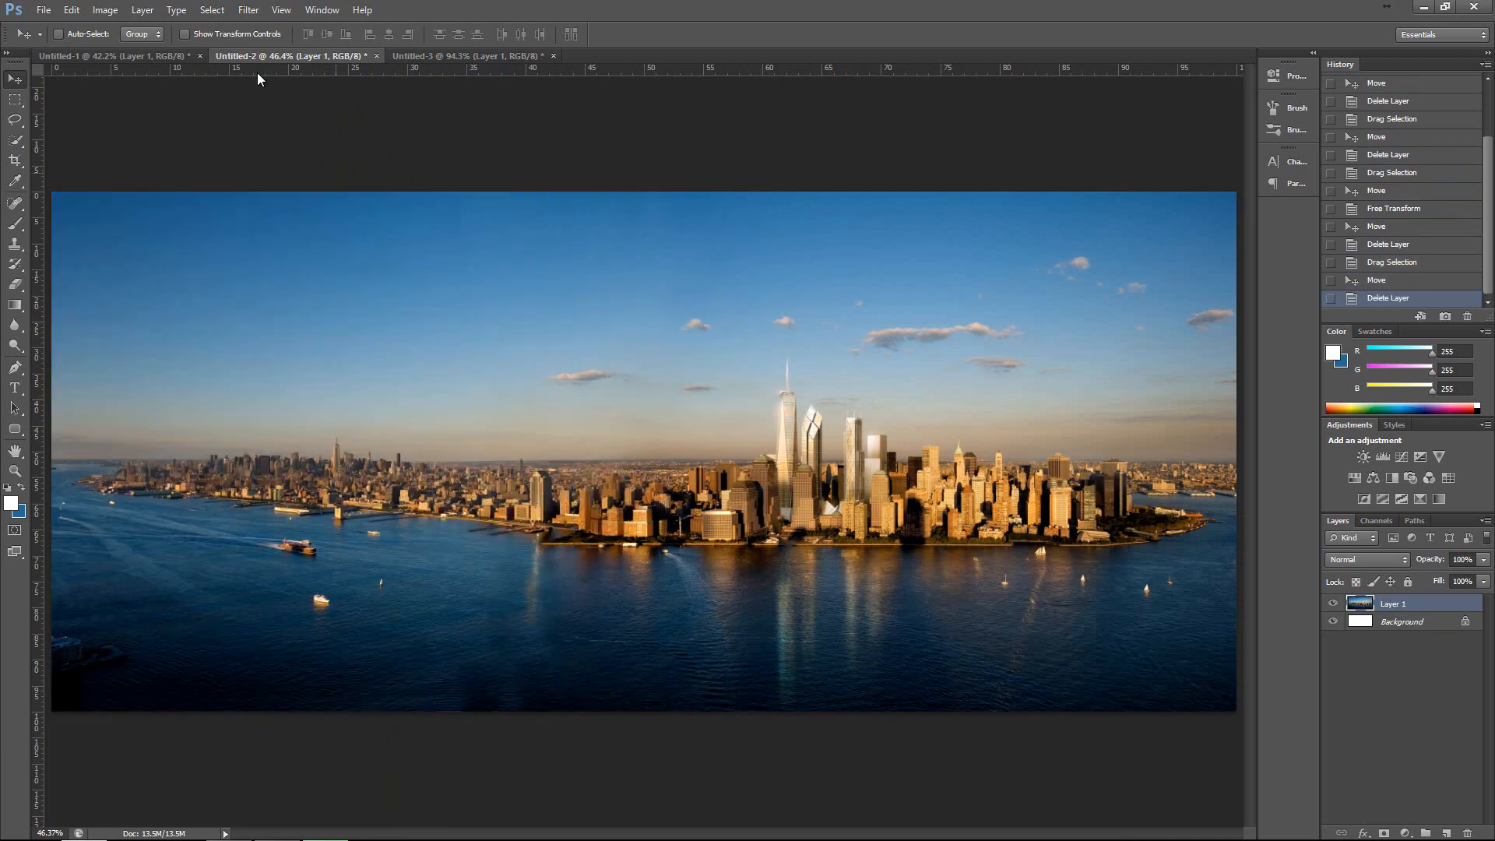
{"action": "left_click", "coordinate": [148, 54]}
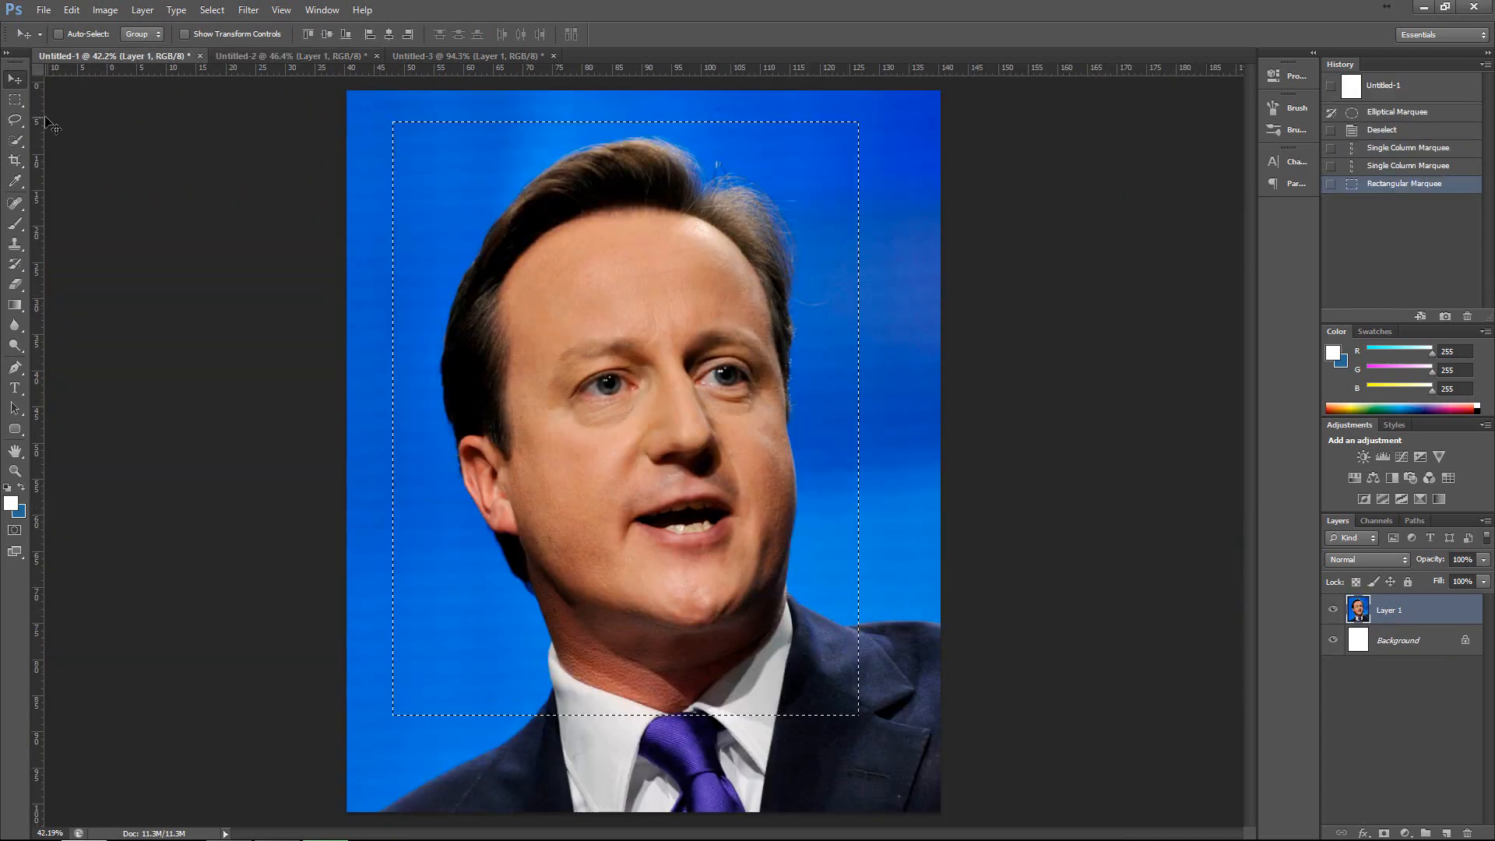
{"action": "key", "text": "ctrl+d"}
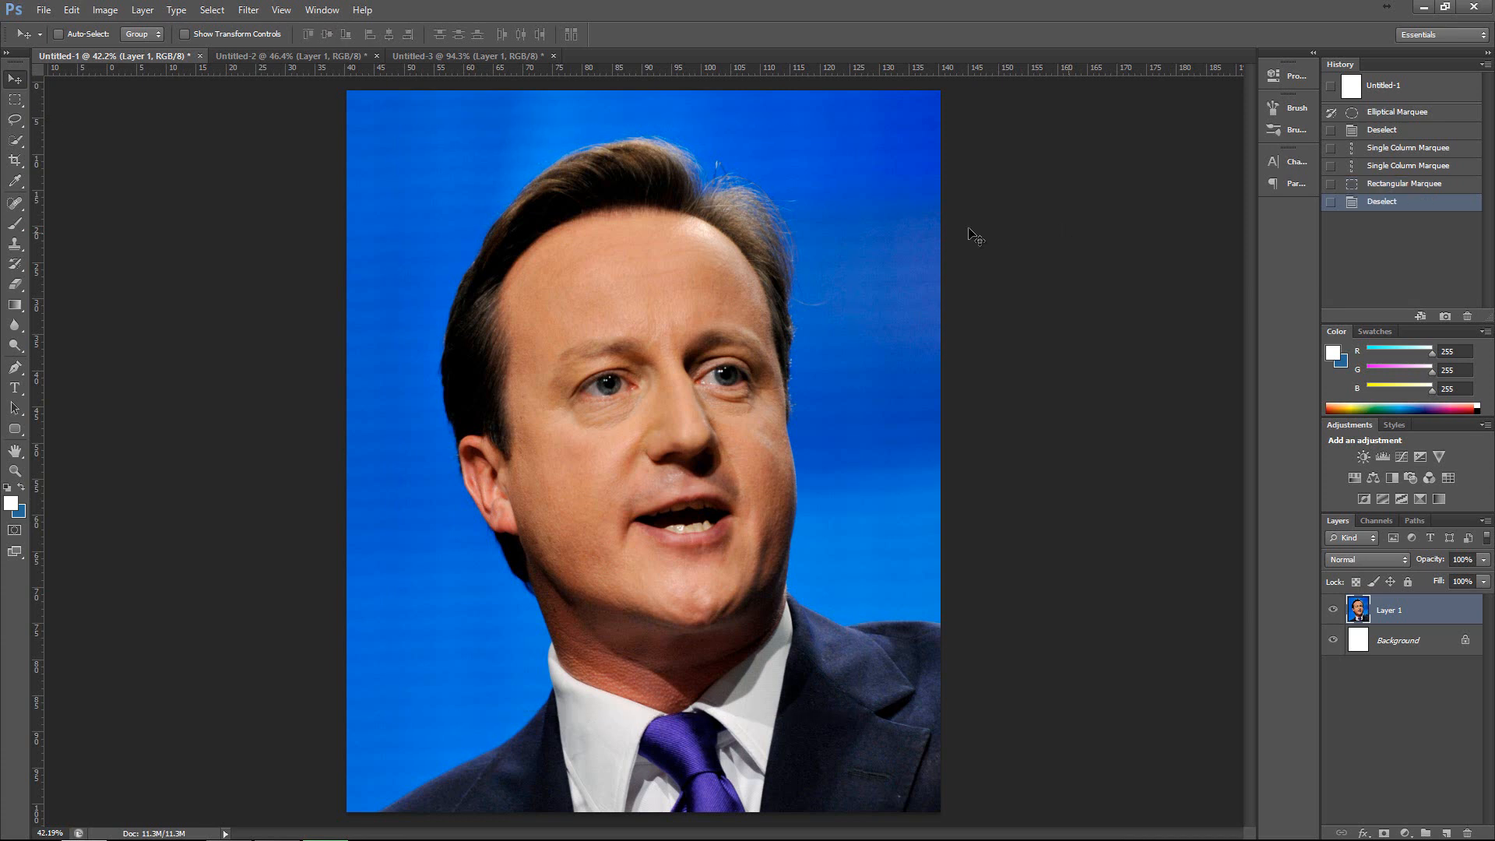
Draw an elliptical marquee selection across the upper face and background, and clear it.
{"action": "right_click", "coordinate": [11, 101]}
{"action": "left_click", "coordinate": [76, 115]}
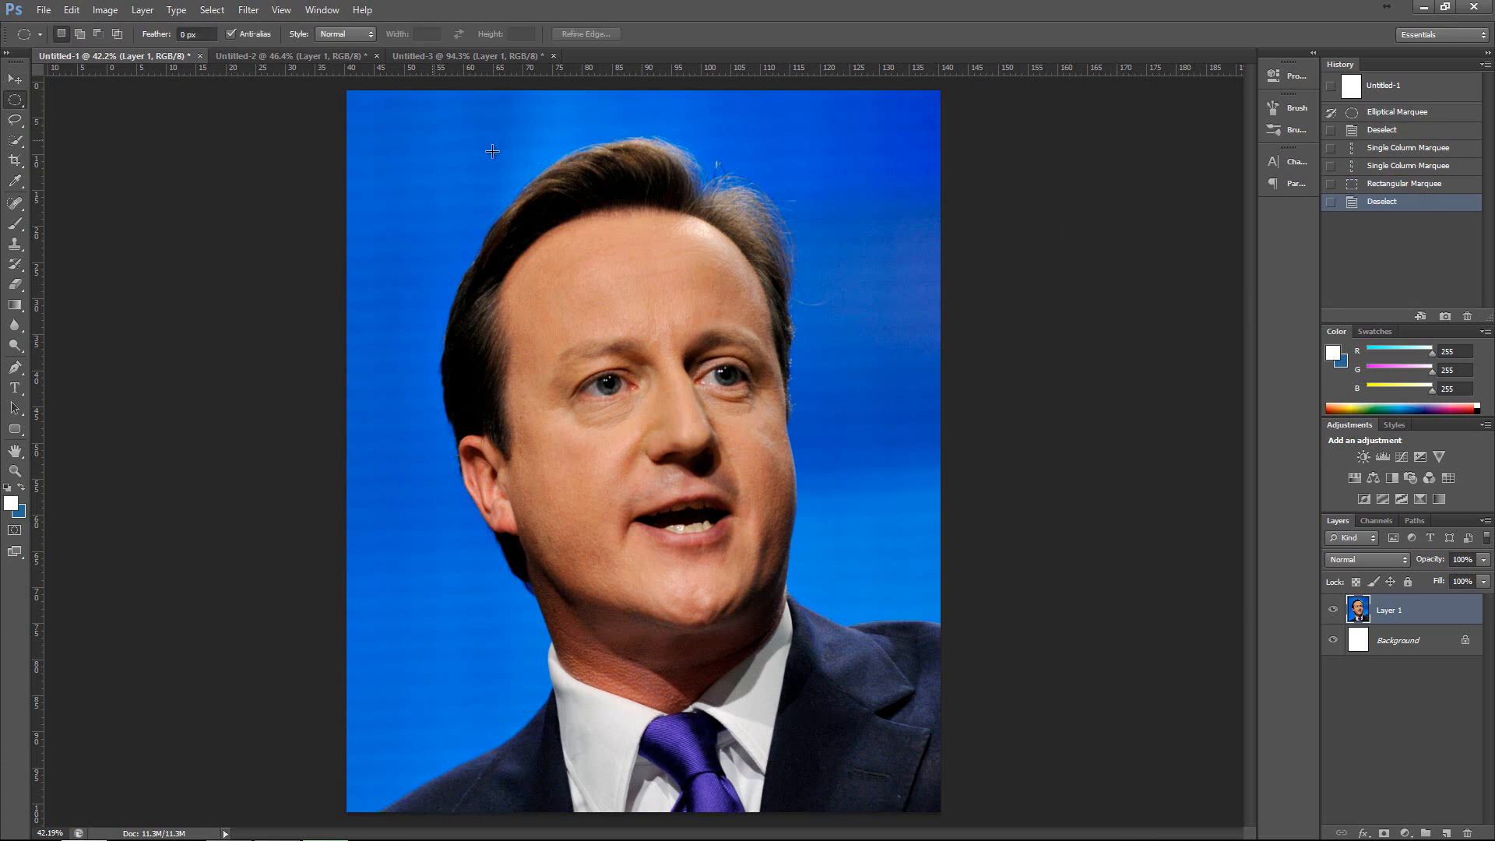
{"action": "left_click_drag", "start_coordinate": [496, 153], "coordinate": [1006, 428]}
{"action": "key", "text": "ctrl+d"}
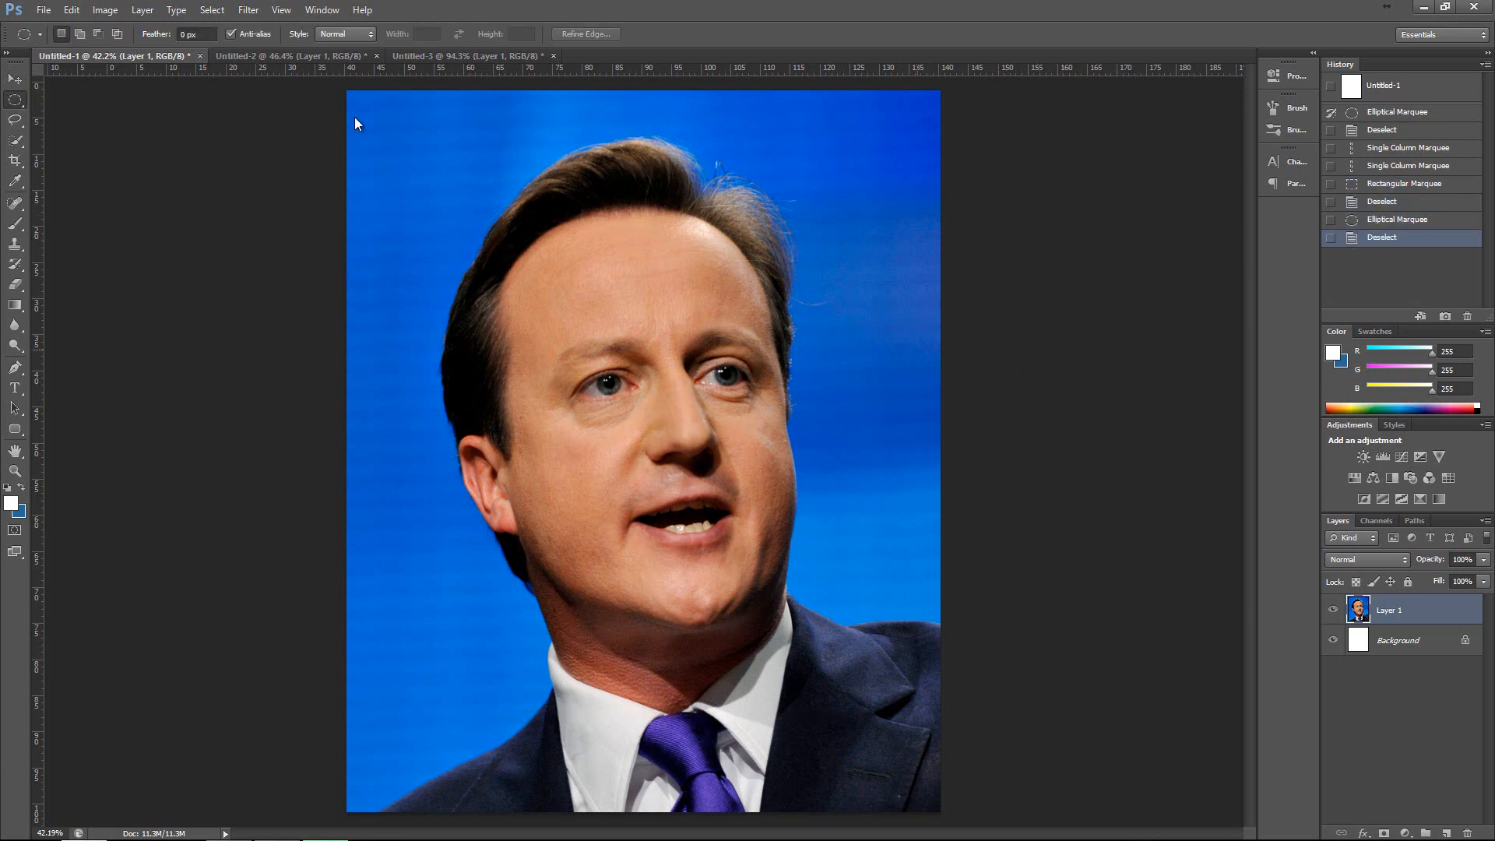
Draw a freehand Lasso selection loosely around the whole head, from above the hair down to the collar.
{"action": "left_click", "coordinate": [17, 78]}
{"action": "left_click", "coordinate": [23, 116]}
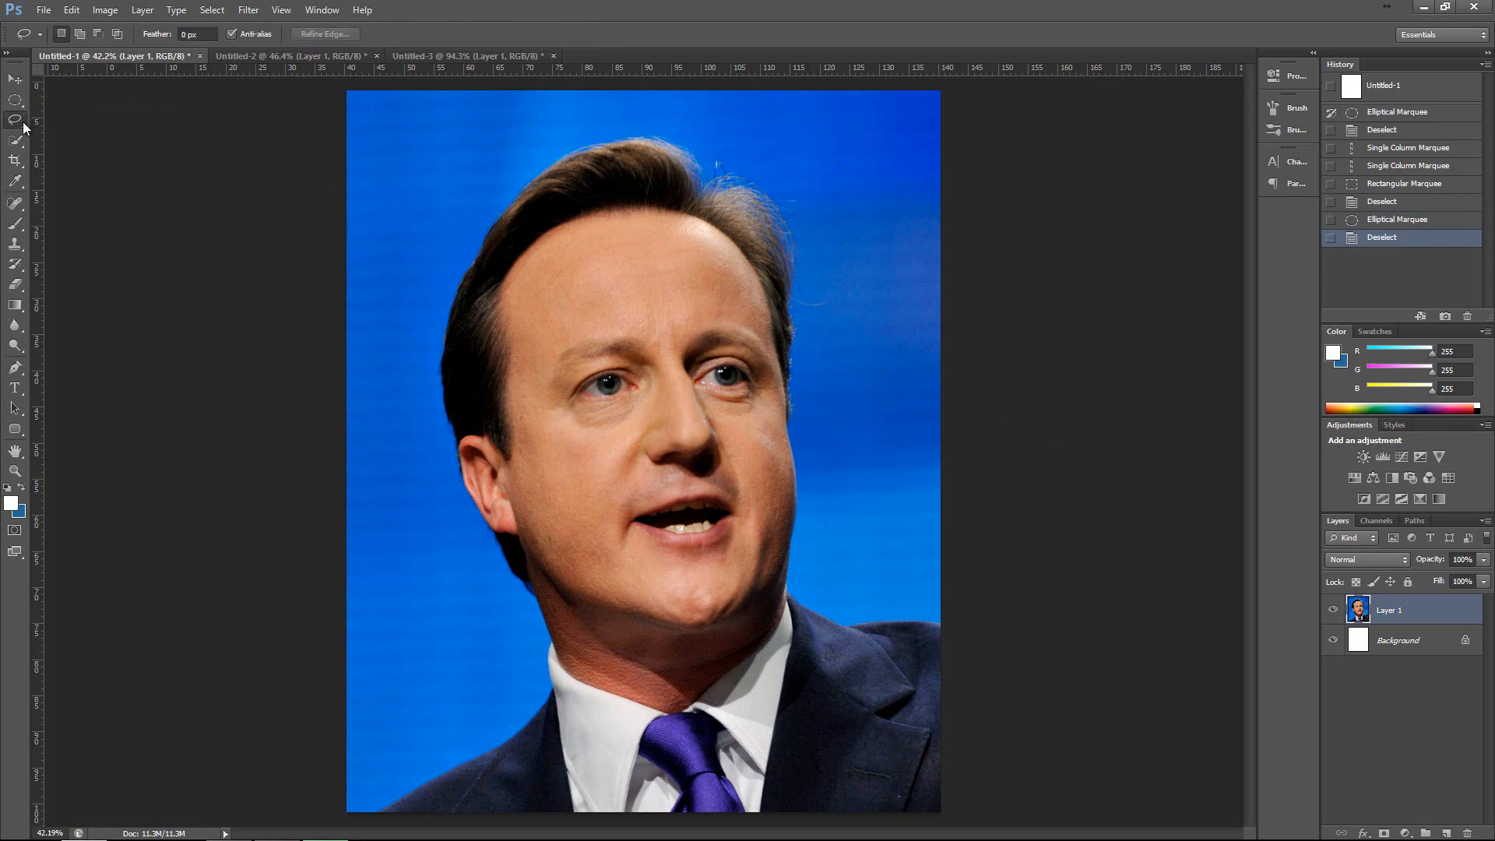
{"action": "right_click", "coordinate": [24, 122]}
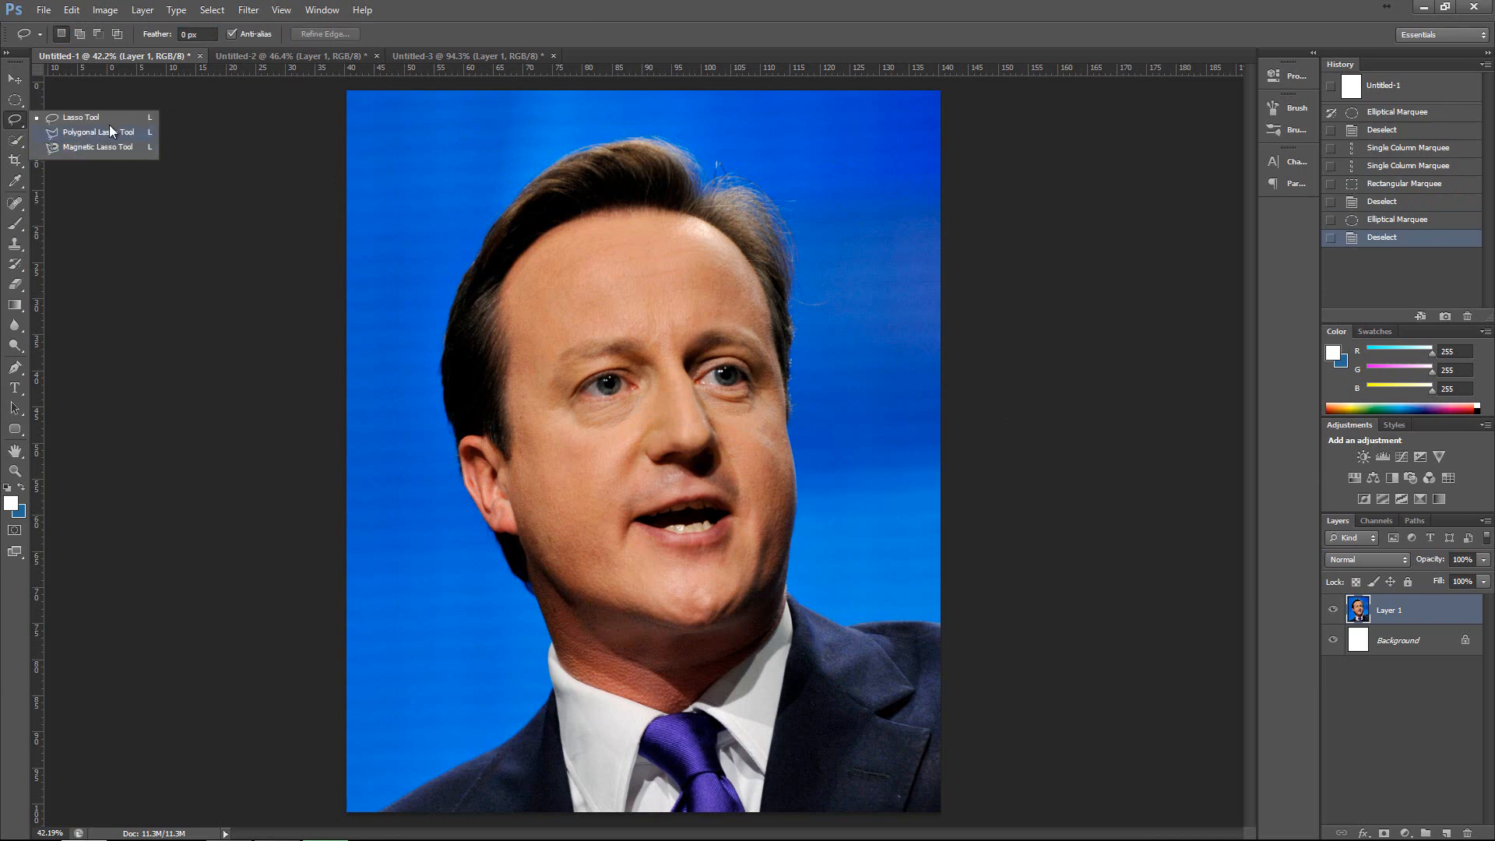
{"action": "left_click", "coordinate": [113, 118]}
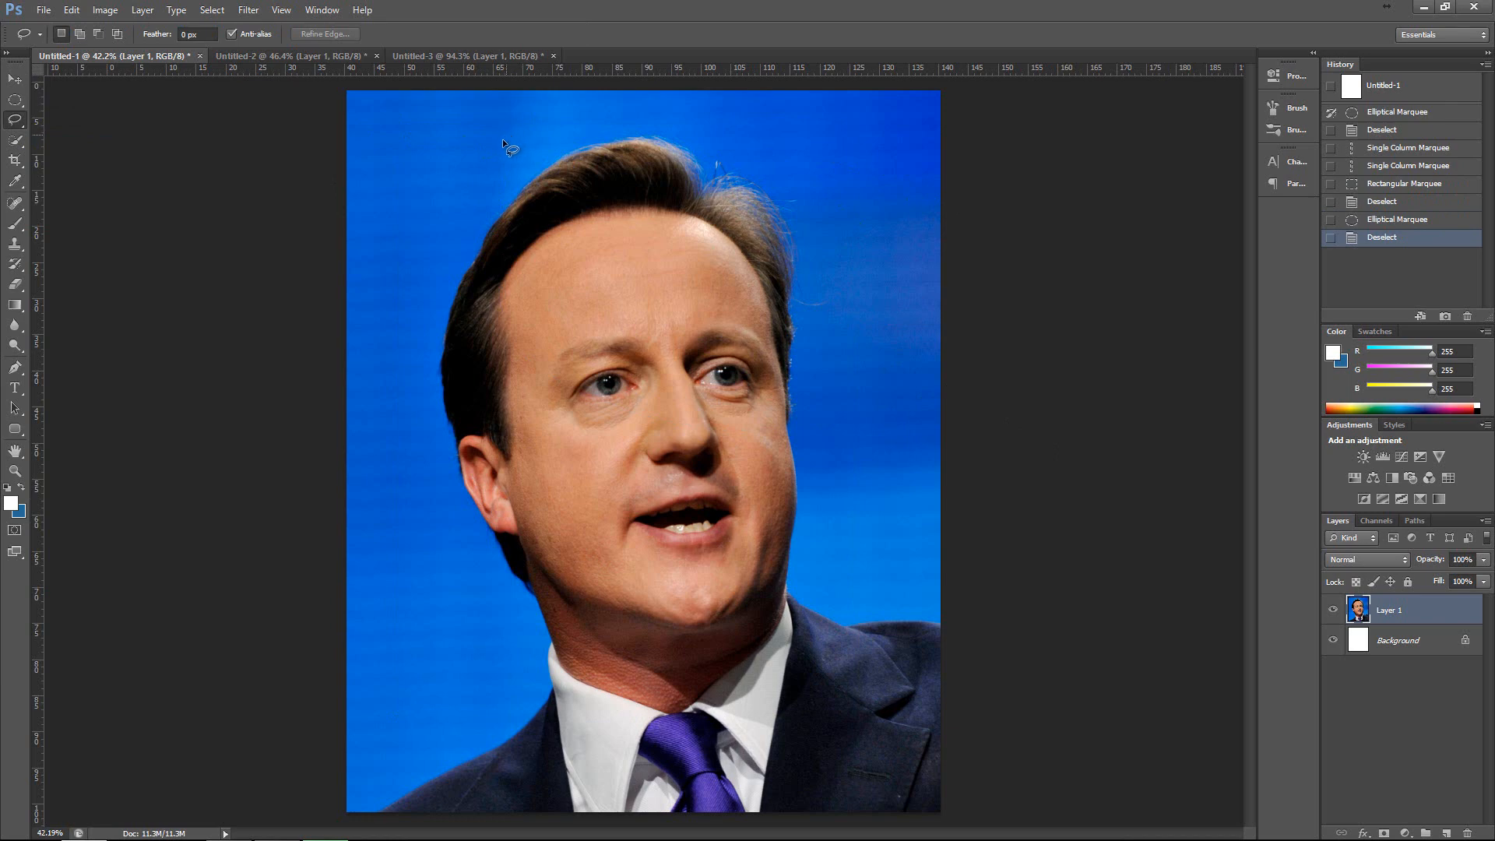
{"action": "mouse_move", "coordinate": [504, 136]}
{"action": "left_mouse_down"}
{"action": "mouse_move", "coordinate": [457, 239]}
{"action": "mouse_move", "coordinate": [441, 406]}
{"action": "left_mouse_up"}
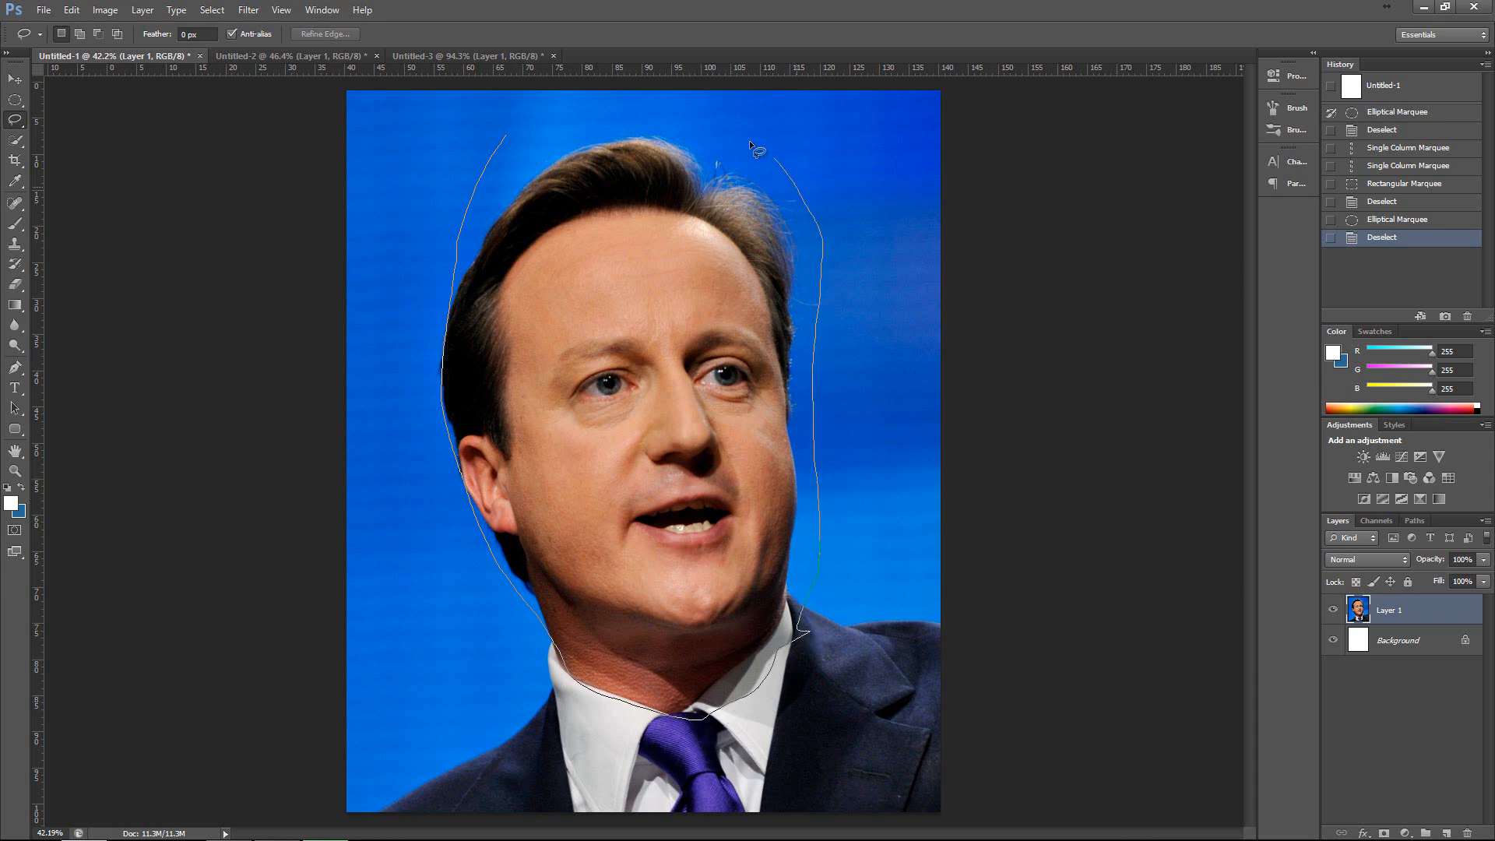
{"action": "left_click_drag", "start_coordinate": [564, 85], "coordinate": [564, 86]}
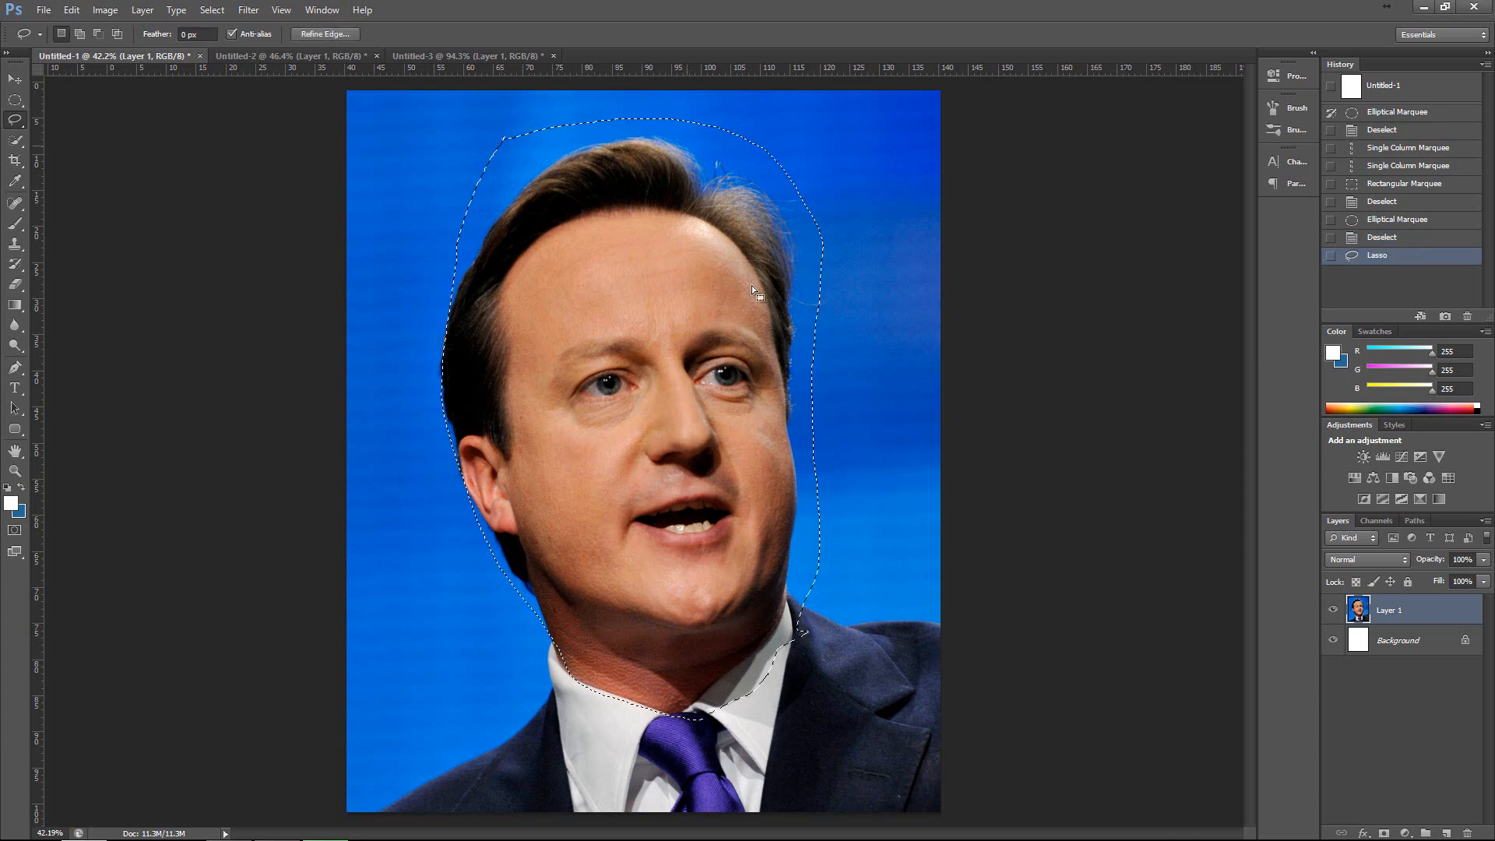
Try to move the lassoed head with the Move tool, undo the move, and clear the selection.
{"action": "left_click", "coordinate": [14, 78]}
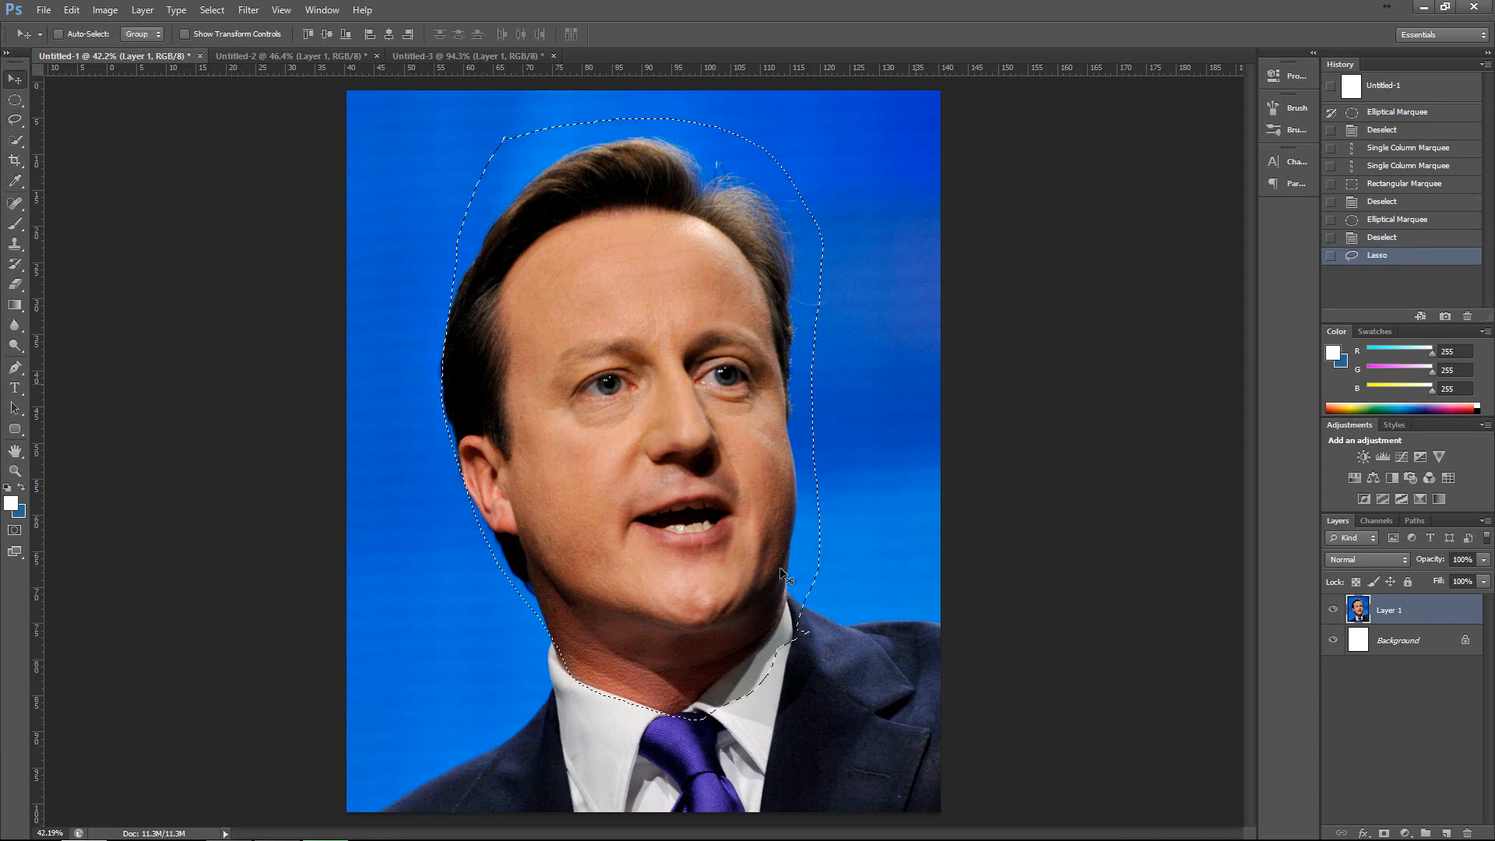
{"action": "mouse_move", "coordinate": [582, 432]}
{"action": "left_mouse_down"}
{"action": "mouse_move", "coordinate": [420, 287]}
{"action": "mouse_move", "coordinate": [660, 455]}
{"action": "mouse_move", "coordinate": [532, 434]}
{"action": "mouse_move", "coordinate": [606, 423]}
{"action": "mouse_move", "coordinate": [530, 413]}
{"action": "left_mouse_up"}
{"action": "key", "text": "ctrl+z"}
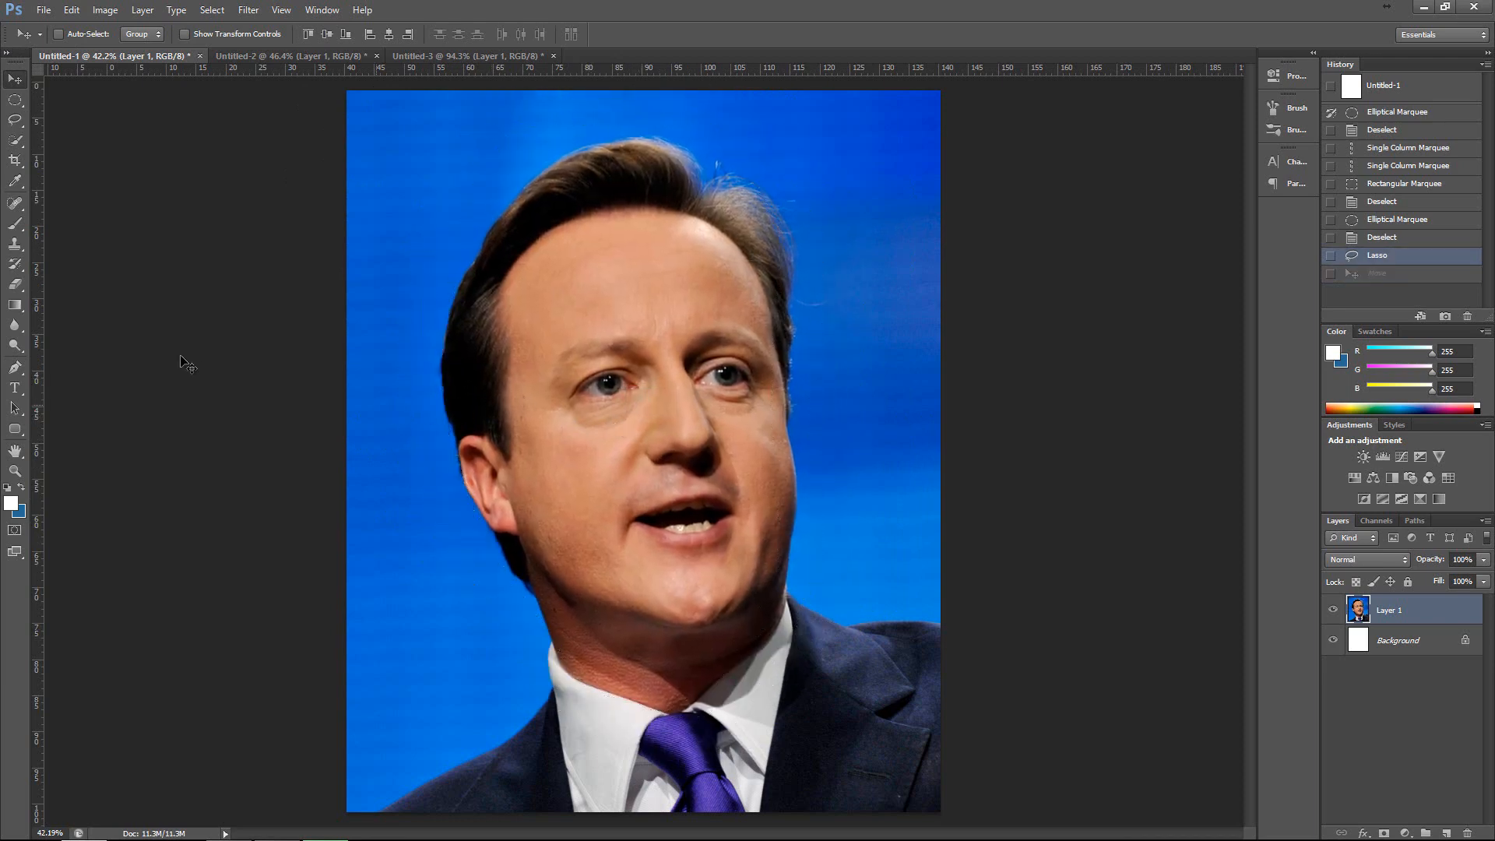
{"action": "key", "text": "ctrl+d"}
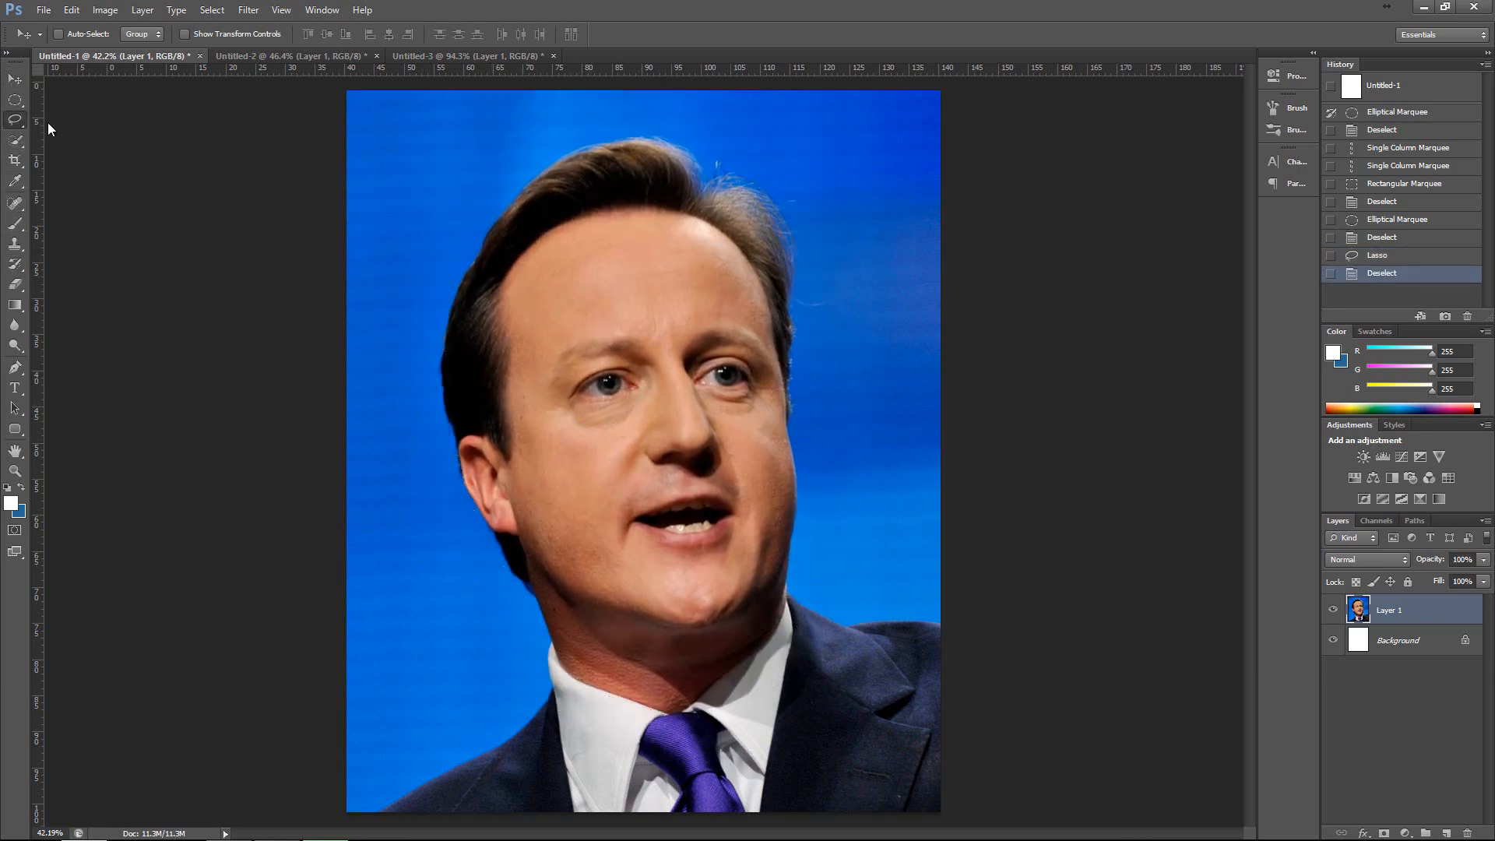
Draw a rough straight-sided Polygonal Lasso selection over the hair and adjoining background, and clear it.
{"action": "left_click_drag", "start_coordinate": [15, 120], "coordinate": [102, 148]}
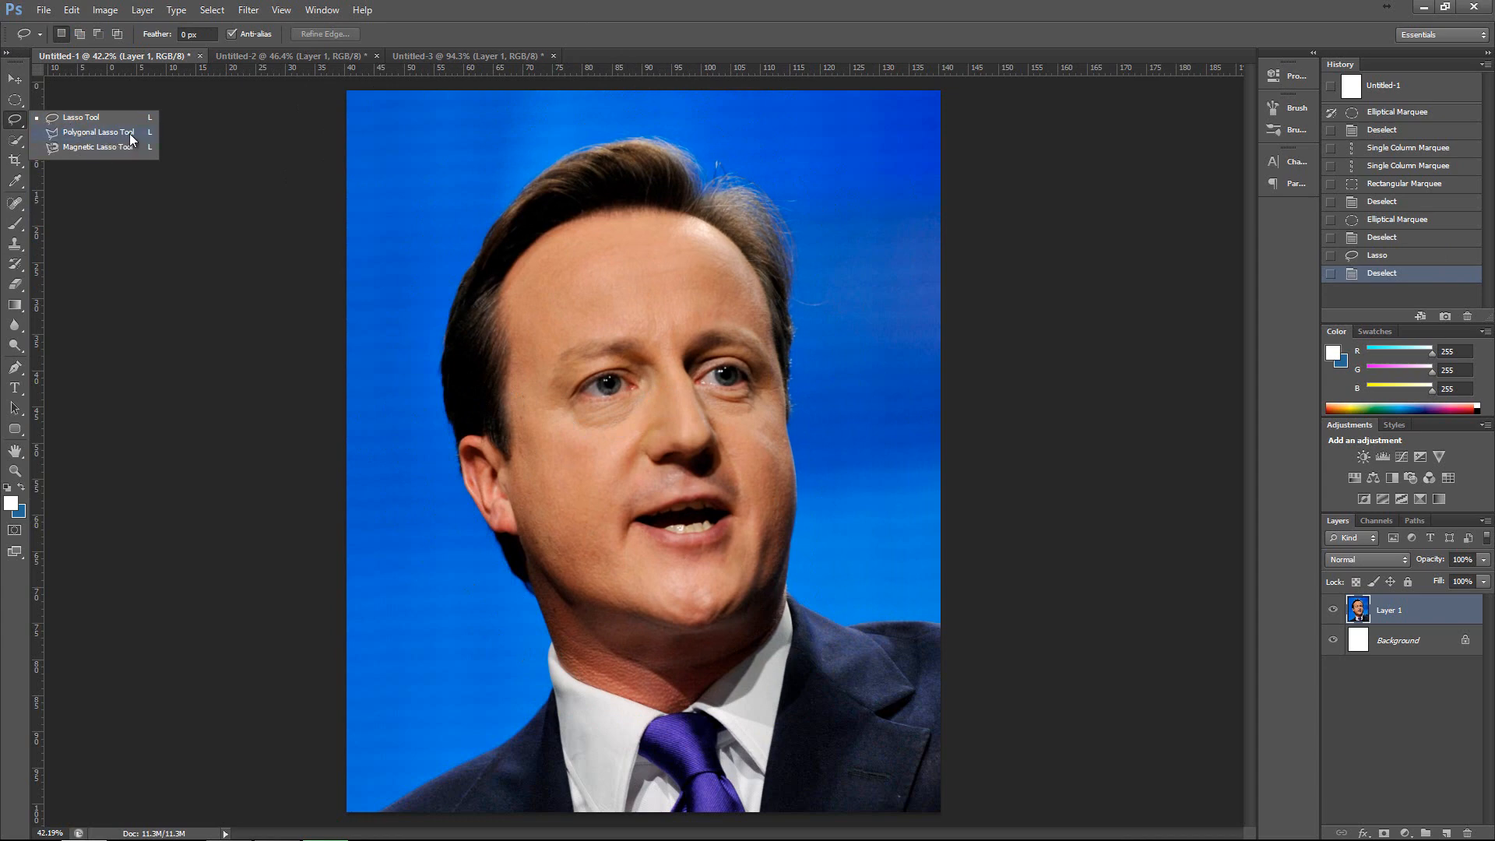
{"action": "left_click", "coordinate": [130, 135]}
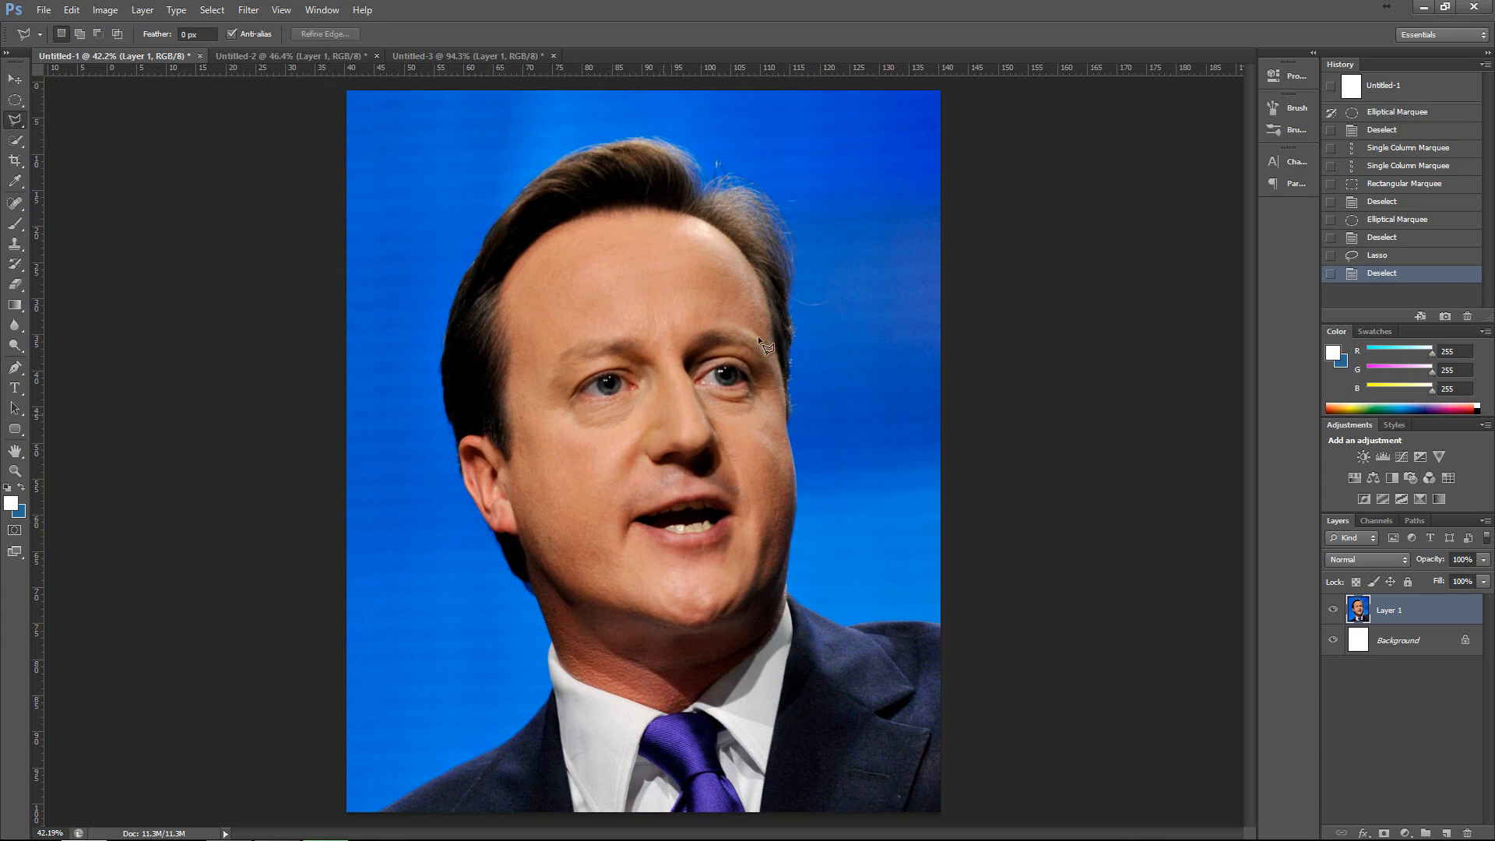
{"action": "left_click", "coordinate": [437, 169]}
{"action": "left_click", "coordinate": [473, 313]}
{"action": "left_click", "coordinate": [629, 220]}
{"action": "double_click", "coordinate": [580, 146]}
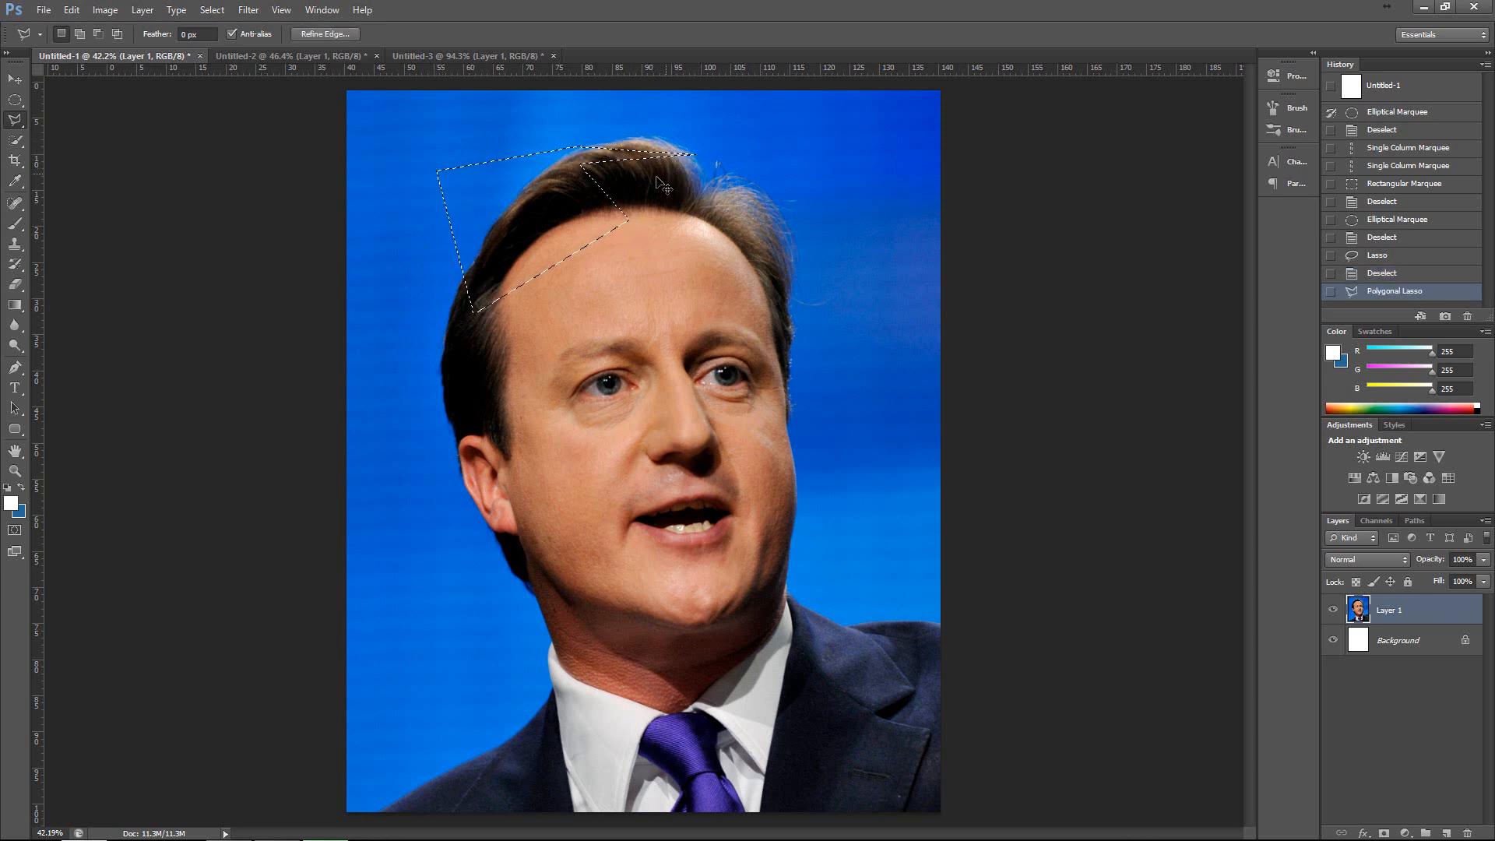
{"action": "key", "text": "ctrl+d"}
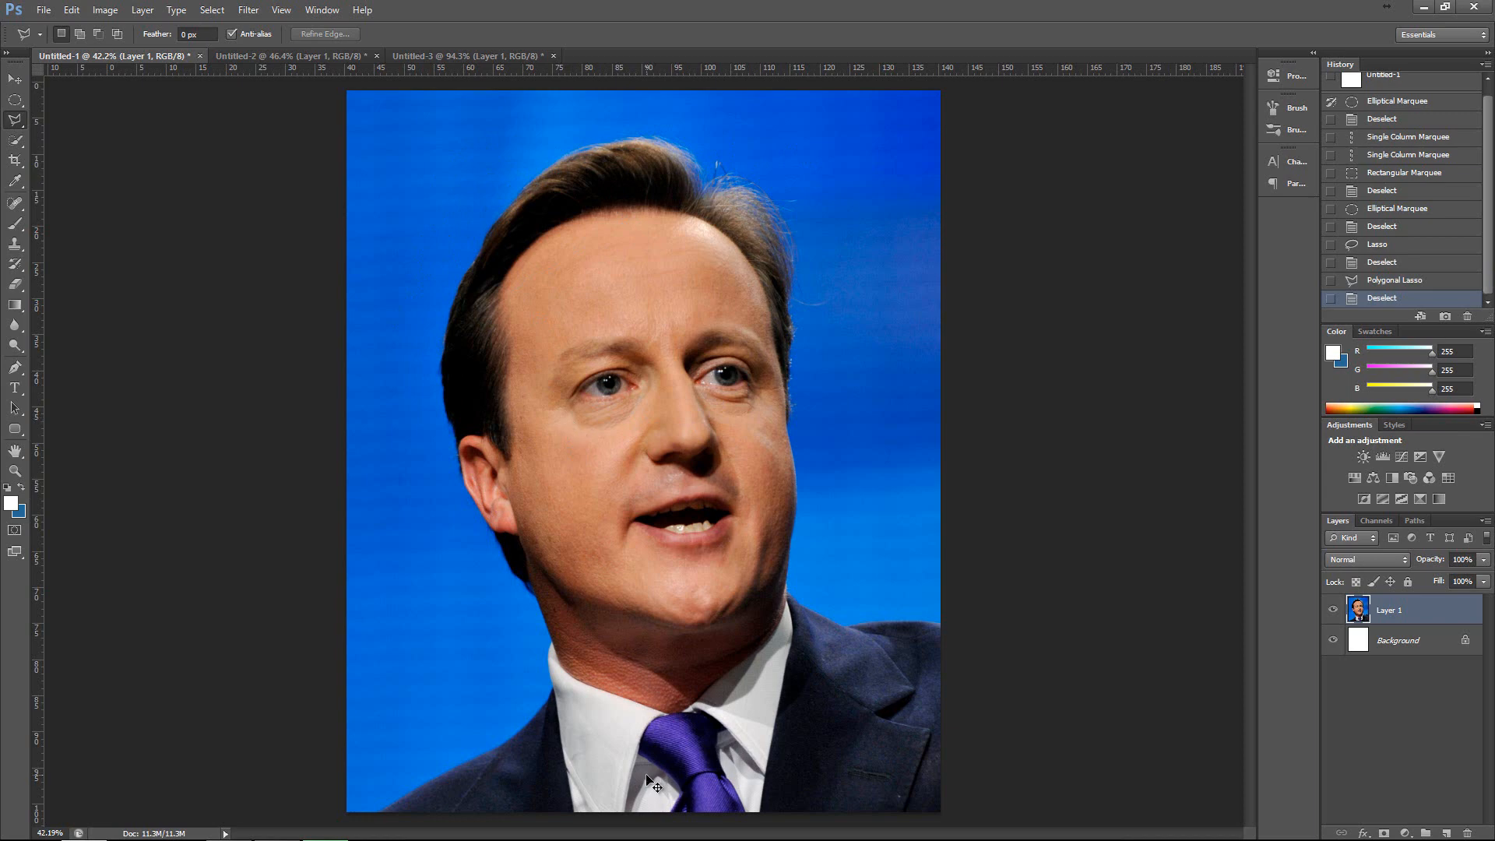
Trace the purple tie's edges with the Polygonal Lasso tool, passing below the canvas edge, and close the selection.
{"action": "scroll", "coordinate": [653, 783], "scroll_direction": "up", "scroll_amount": 3}
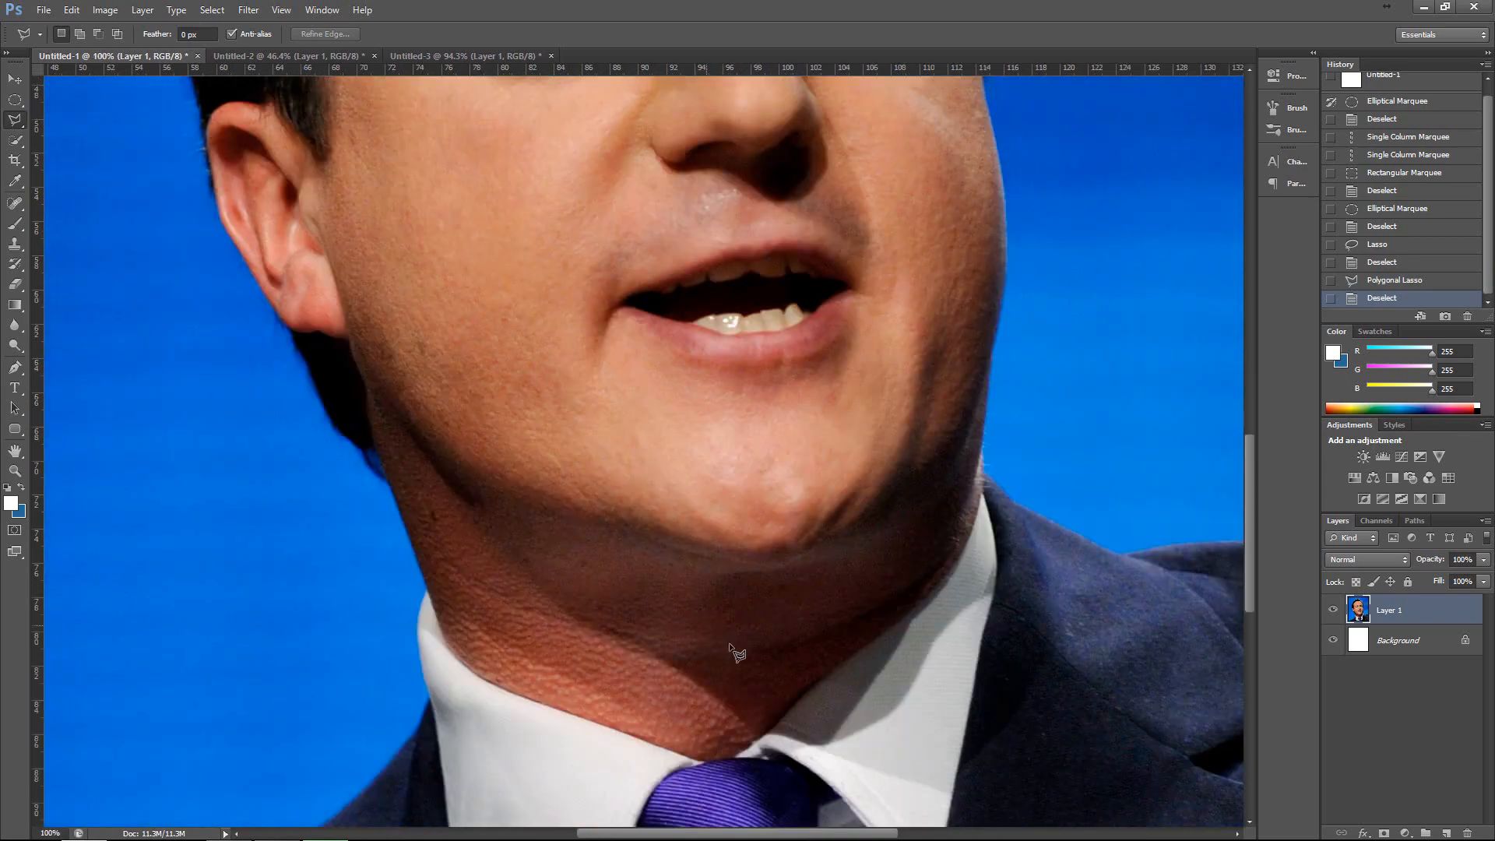
{"action": "scroll", "coordinate": [732, 648], "scroll_direction": "down", "scroll_amount": 6}
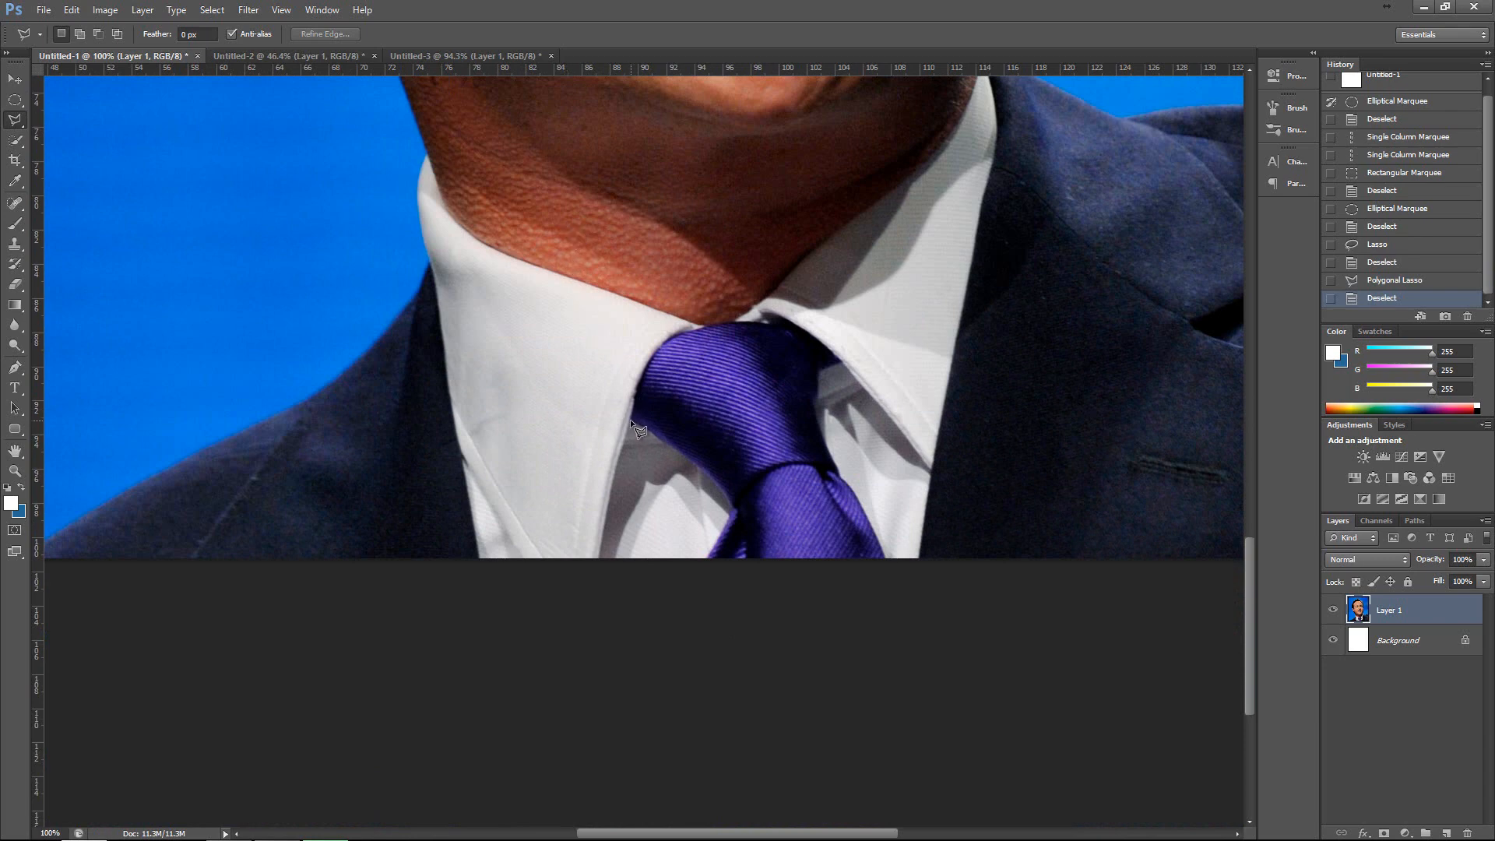
{"action": "left_click", "coordinate": [634, 422]}
{"action": "left_click", "coordinate": [712, 476]}
{"action": "left_click", "coordinate": [732, 512]}
{"action": "left_click", "coordinate": [707, 558]}
{"action": "left_click", "coordinate": [719, 590]}
{"action": "left_click", "coordinate": [894, 622]}
{"action": "left_click", "coordinate": [840, 475]}
{"action": "left_click", "coordinate": [838, 466]}
{"action": "left_click", "coordinate": [843, 362]}
{"action": "left_click", "coordinate": [736, 321]}
{"action": "left_click", "coordinate": [703, 326]}
{"action": "left_click", "coordinate": [667, 336]}
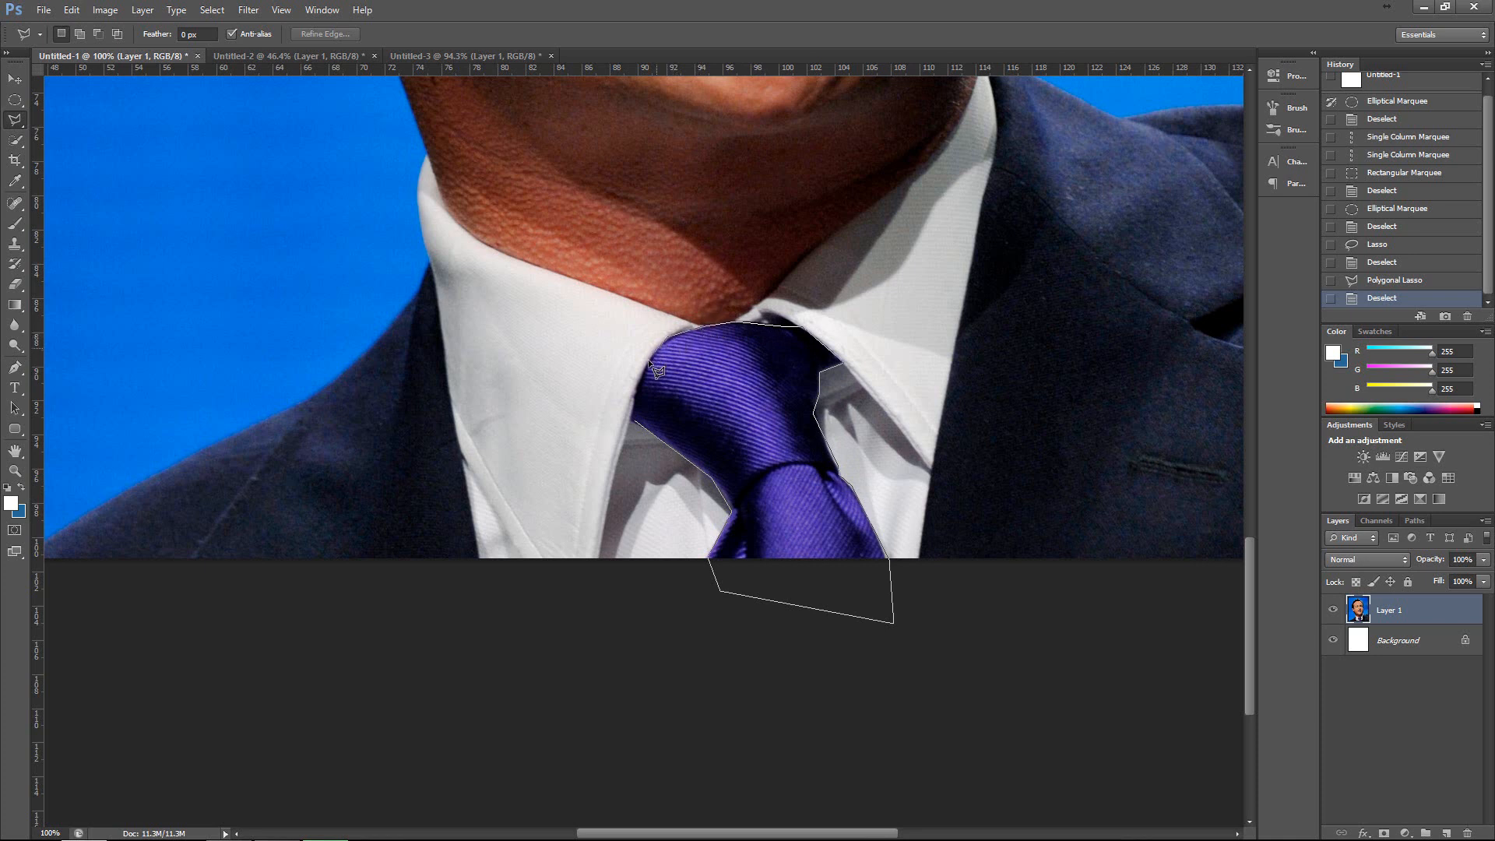
{"action": "left_click", "coordinate": [653, 348]}
{"action": "left_click", "coordinate": [646, 365]}
{"action": "left_click", "coordinate": [642, 385]}
{"action": "left_click", "coordinate": [640, 401]}
{"action": "left_click", "coordinate": [632, 417]}
{"action": "left_click", "coordinate": [636, 420]}
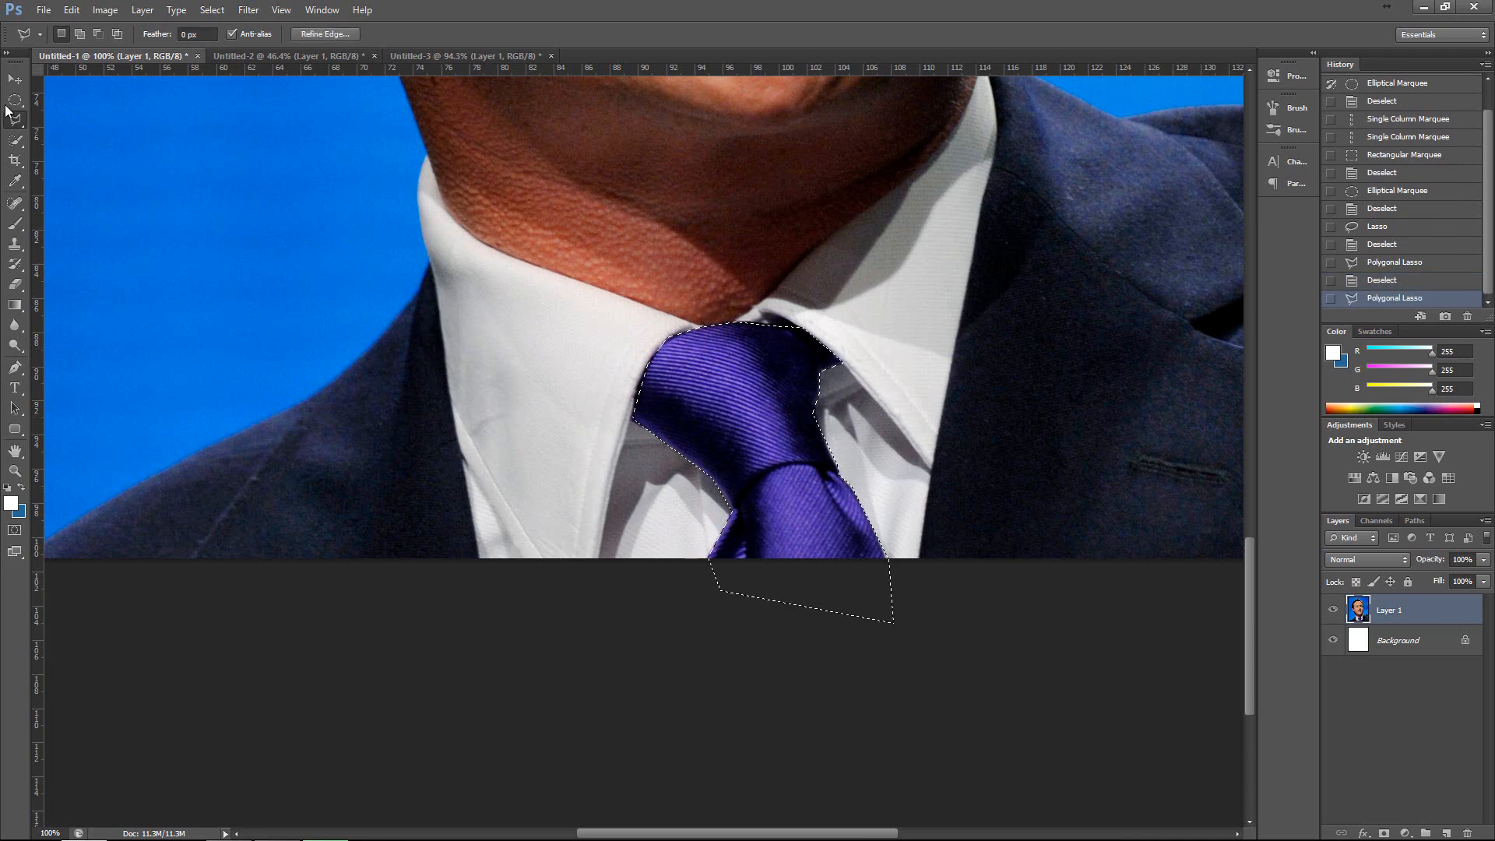
Move a copy of the selected tie into the Untitled-2 skyline document, delete its layer, and return to Untitled-1.
{"action": "key", "text": "v"}
{"action": "mouse_move", "coordinate": [733, 408]}
{"action": "left_mouse_down"}
{"action": "mouse_move", "coordinate": [654, 306]}
{"action": "mouse_move", "coordinate": [319, 114]}
{"action": "mouse_move", "coordinate": [310, 58]}
{"action": "mouse_move", "coordinate": [387, 156]}
{"action": "mouse_move", "coordinate": [526, 504]}
{"action": "mouse_move", "coordinate": [530, 676]}
{"action": "mouse_move", "coordinate": [186, 639]}
{"action": "mouse_move", "coordinate": [648, 578]}
{"action": "mouse_move", "coordinate": [755, 593]}
{"action": "left_mouse_up"}
{"action": "key", "text": "Delete"}
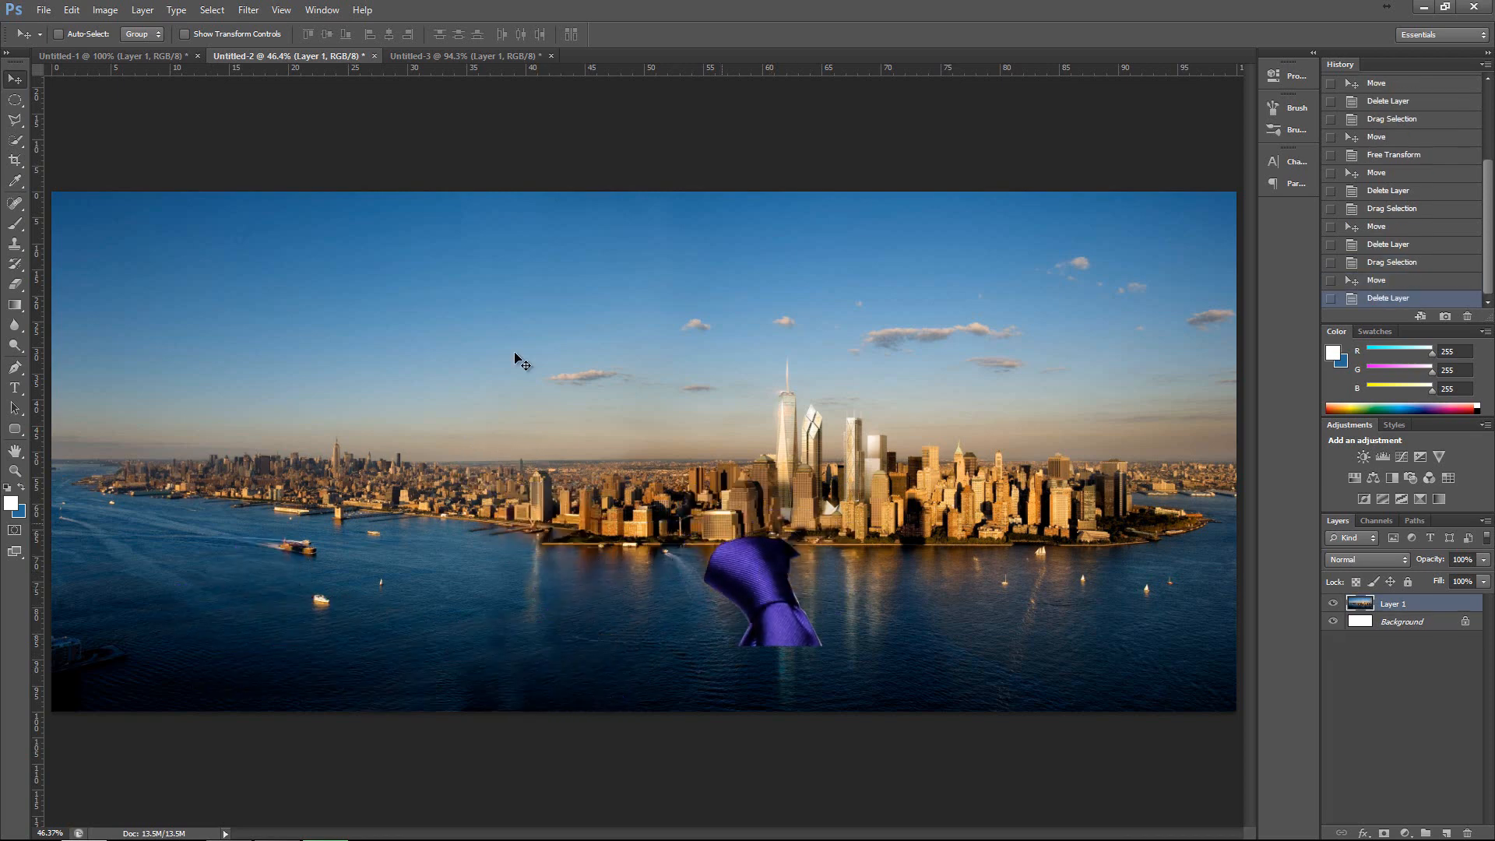
{"action": "left_click", "coordinate": [175, 57]}
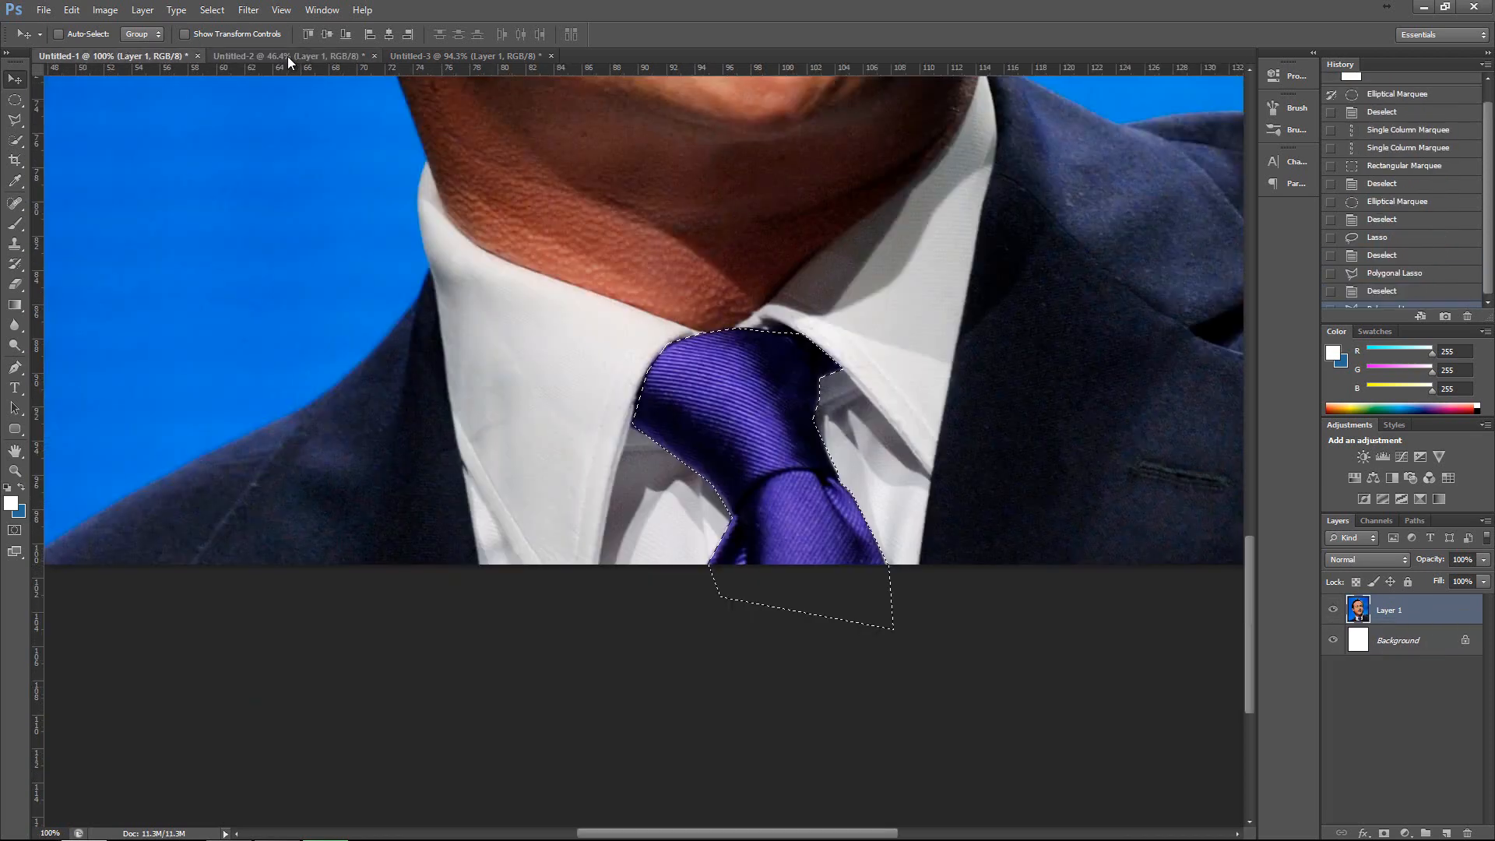
Clear the tie selection and fit the whole portrait in the view.
{"action": "scroll", "coordinate": [617, 287], "scroll_direction": "up", "scroll_amount": 1}
{"action": "key", "text": "ctrl+d"}
{"action": "key", "text": "ctrl+0"}
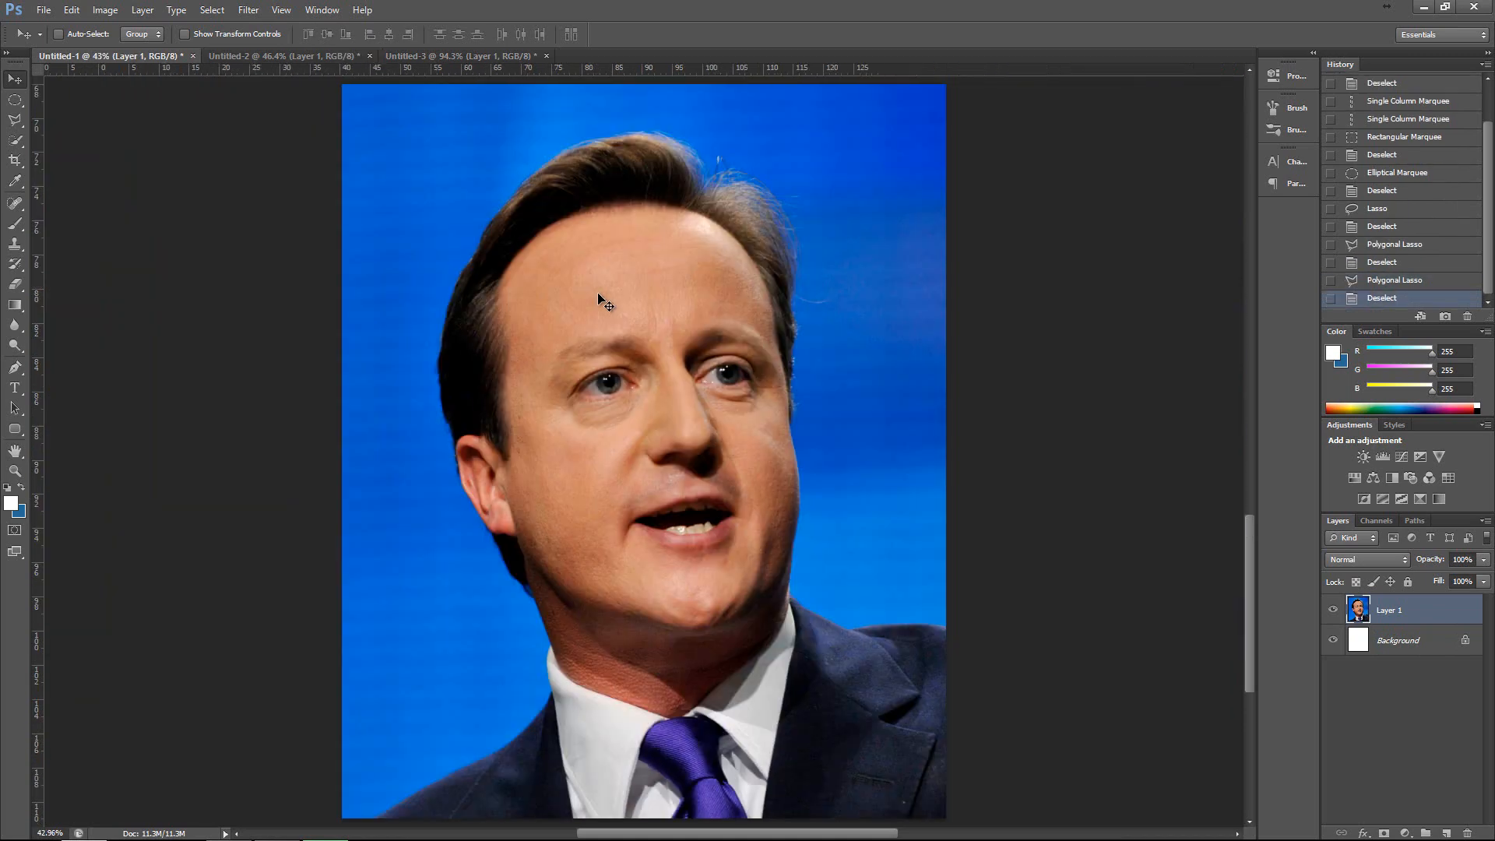
Select the man's face, neck and hair with the Quick Selection tool at brush size 50, and clear the selection.
{"action": "left_click", "coordinate": [13, 143]}
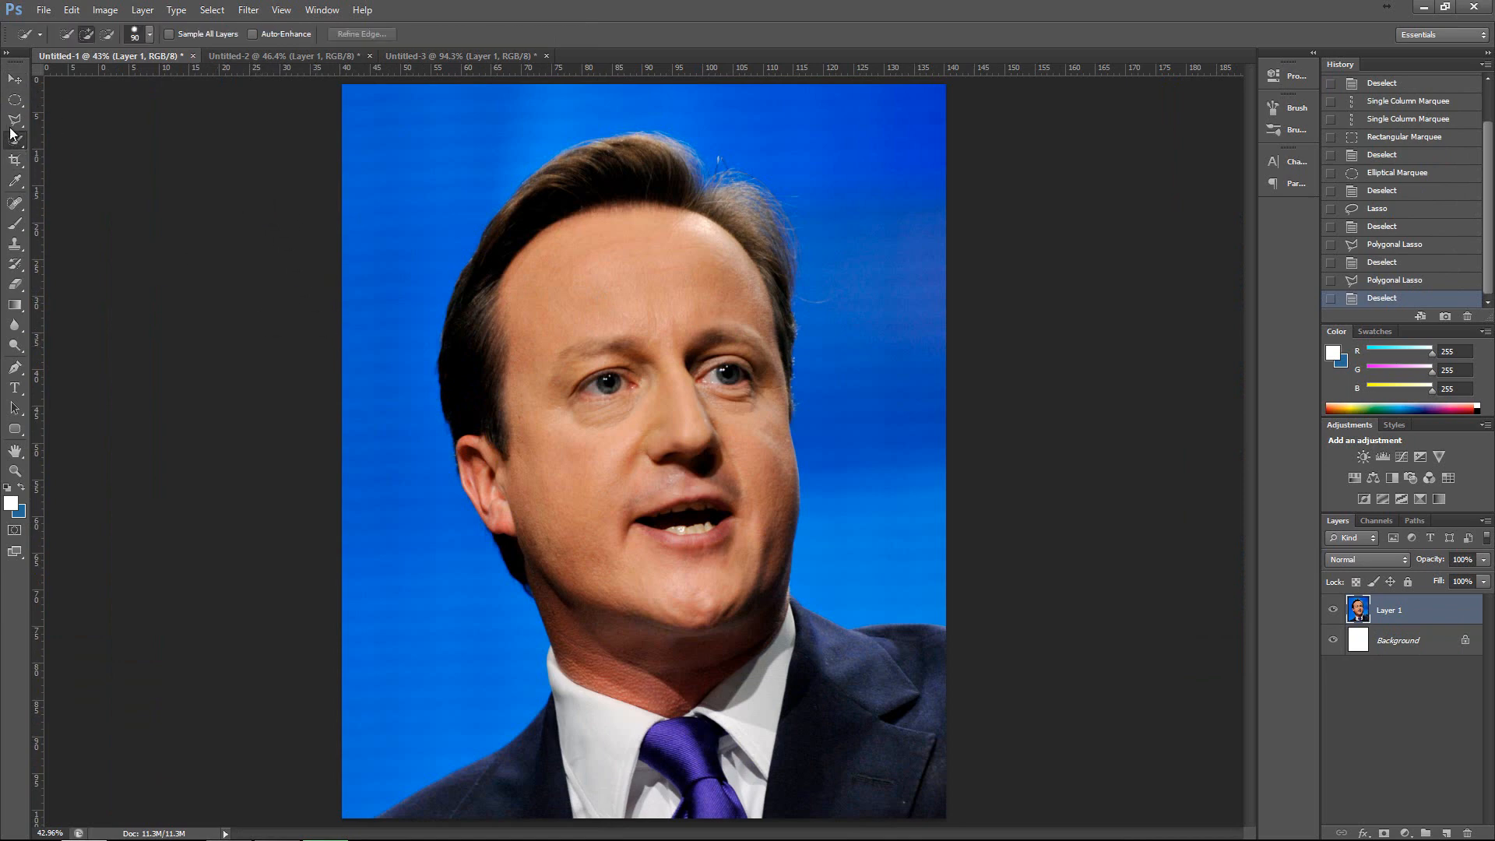
{"action": "left_click_drag", "start_coordinate": [21, 146], "coordinate": [84, 143]}
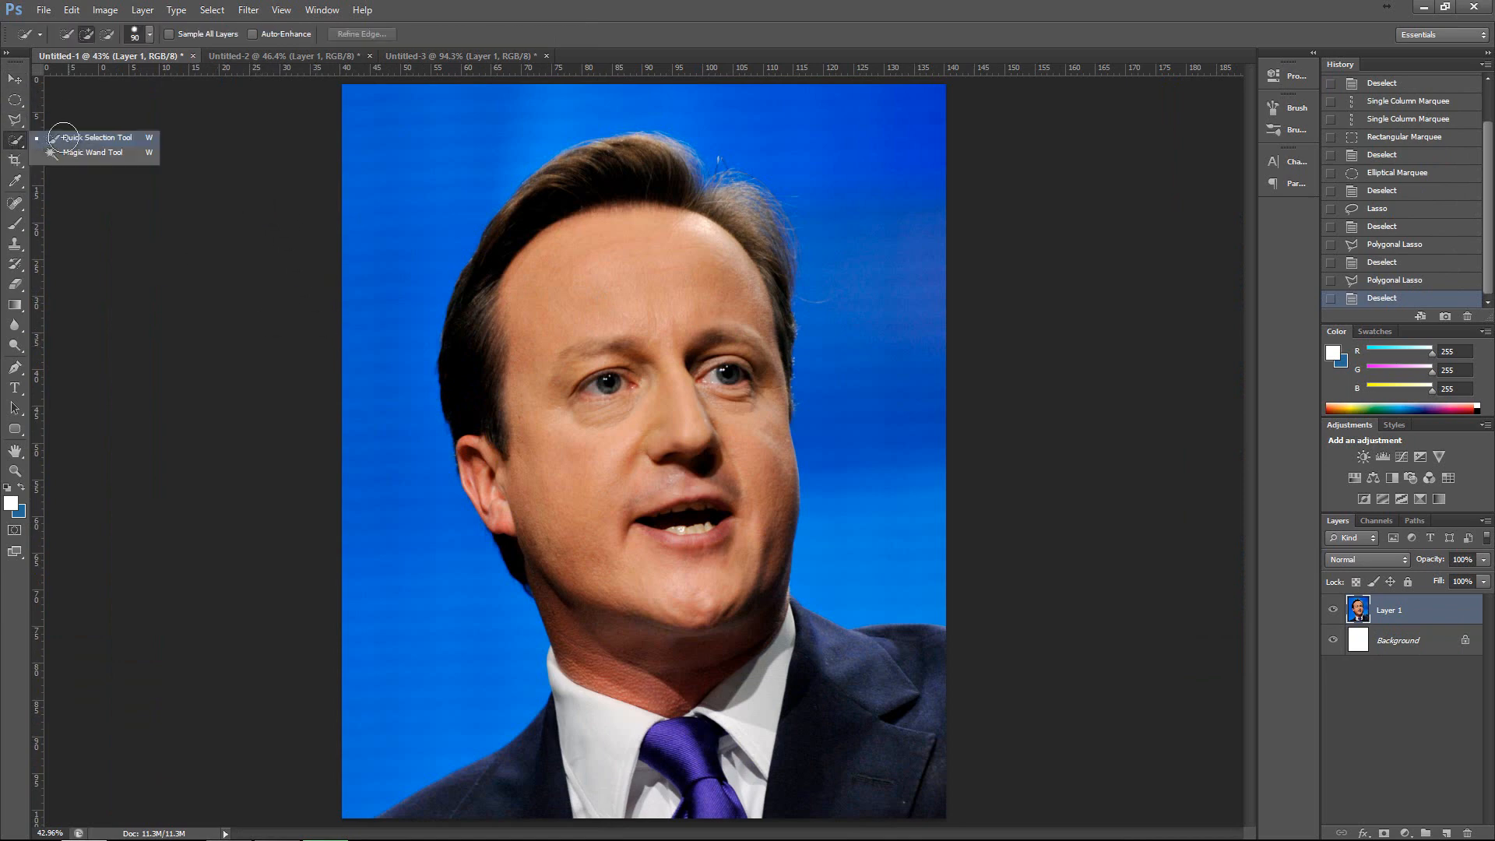
{"action": "left_click", "coordinate": [86, 138]}
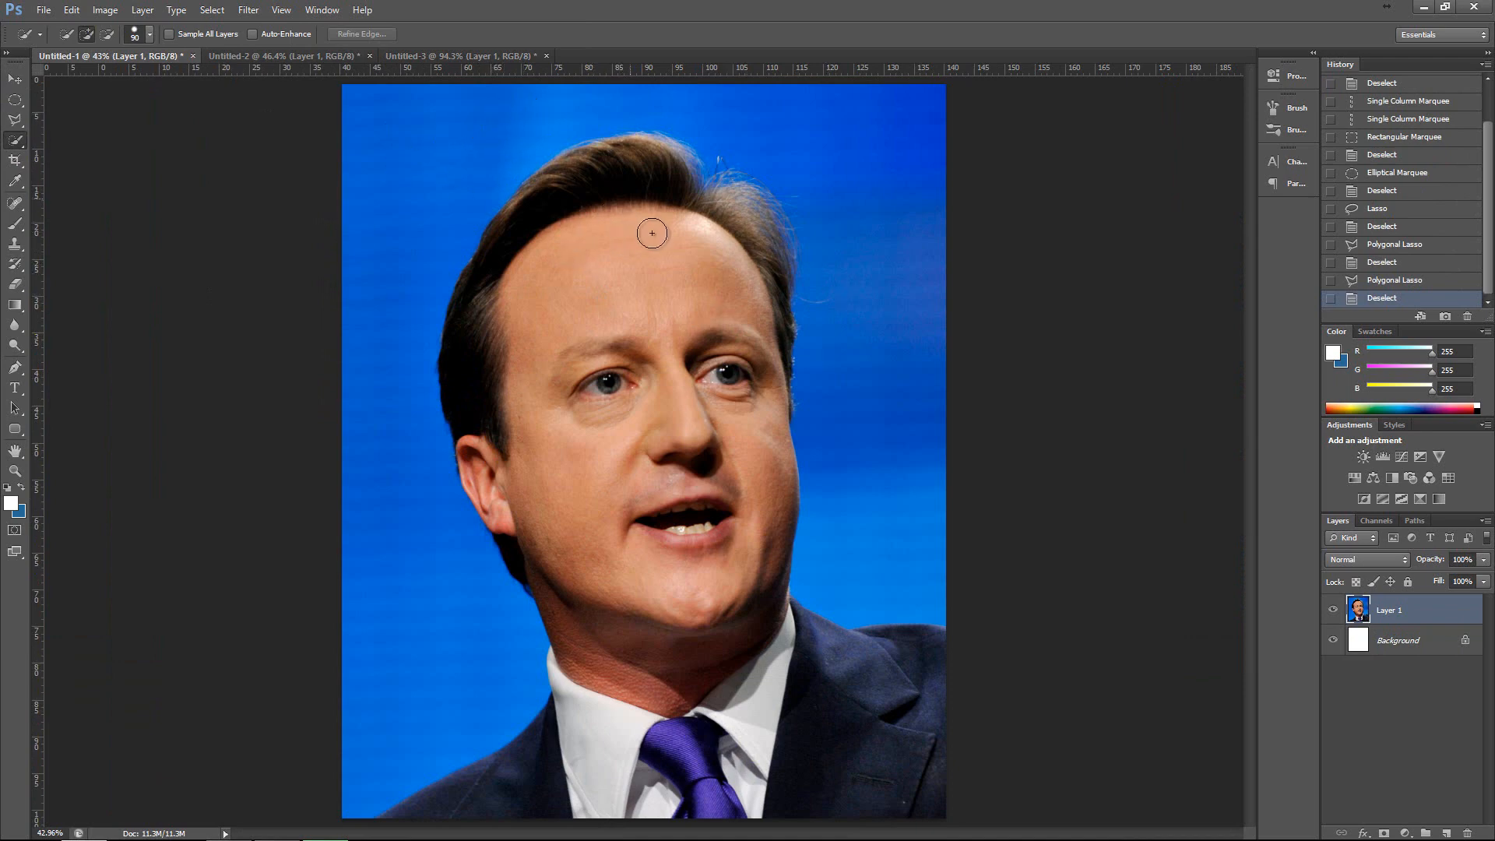
{"action": "mouse_move", "coordinate": [627, 260]}
{"action": "left_mouse_down"}
{"action": "mouse_move", "coordinate": [681, 348]}
{"action": "mouse_move", "coordinate": [674, 416]}
{"action": "mouse_move", "coordinate": [704, 502]}
{"action": "mouse_move", "coordinate": [737, 521]}
{"action": "mouse_move", "coordinate": [744, 486]}
{"action": "mouse_move", "coordinate": [645, 614]}
{"action": "left_mouse_up"}
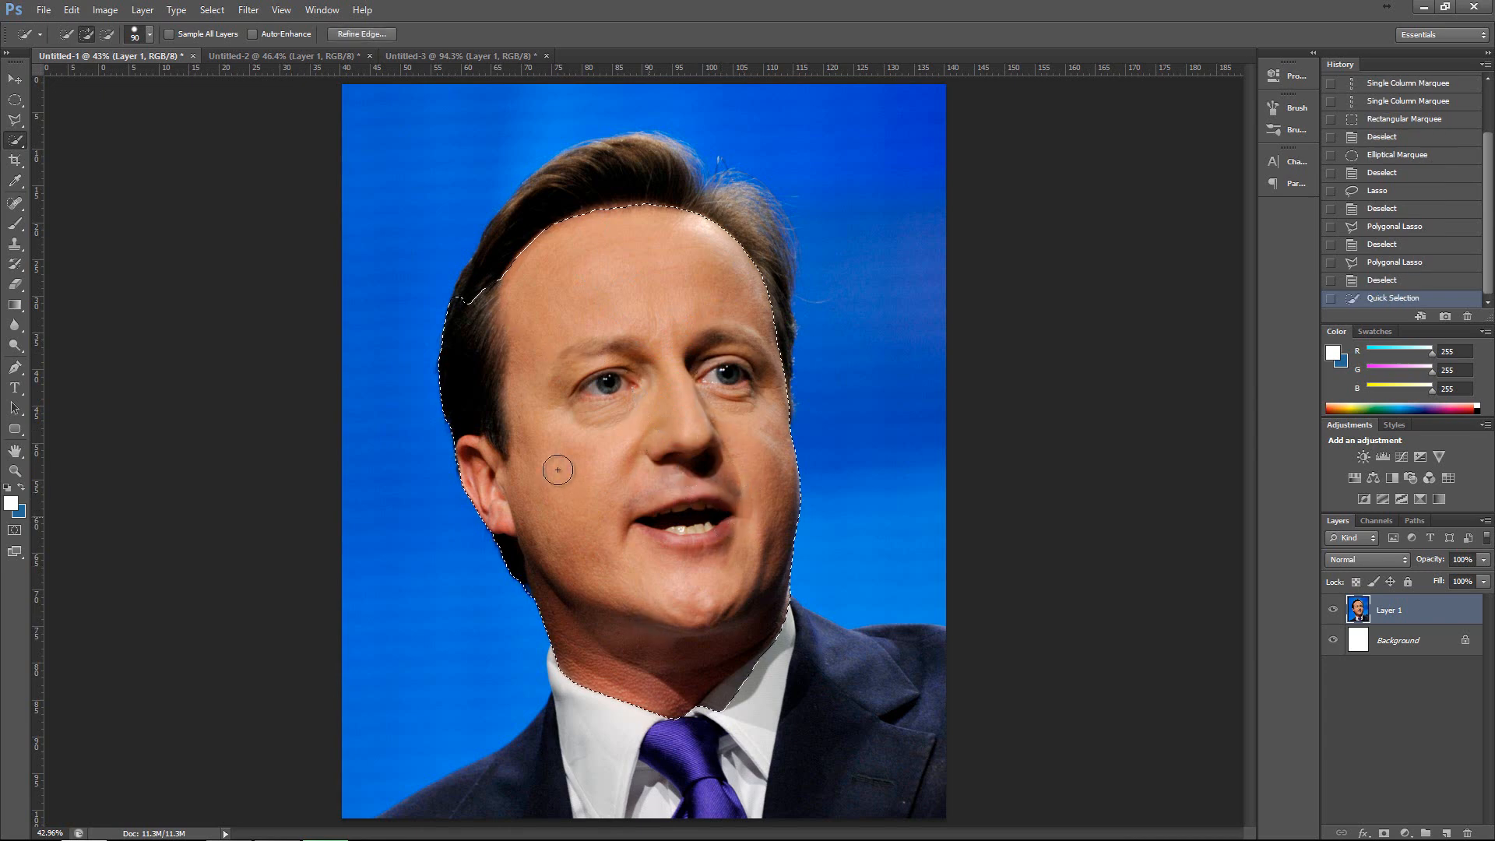
{"action": "mouse_move", "coordinate": [527, 233]}
{"action": "left_mouse_down"}
{"action": "mouse_move", "coordinate": [608, 184]}
{"action": "mouse_move", "coordinate": [730, 204]}
{"action": "mouse_move", "coordinate": [736, 218]}
{"action": "left_mouse_up"}
{"action": "left_click", "coordinate": [759, 259]}
{"action": "left_click", "coordinate": [741, 209]}
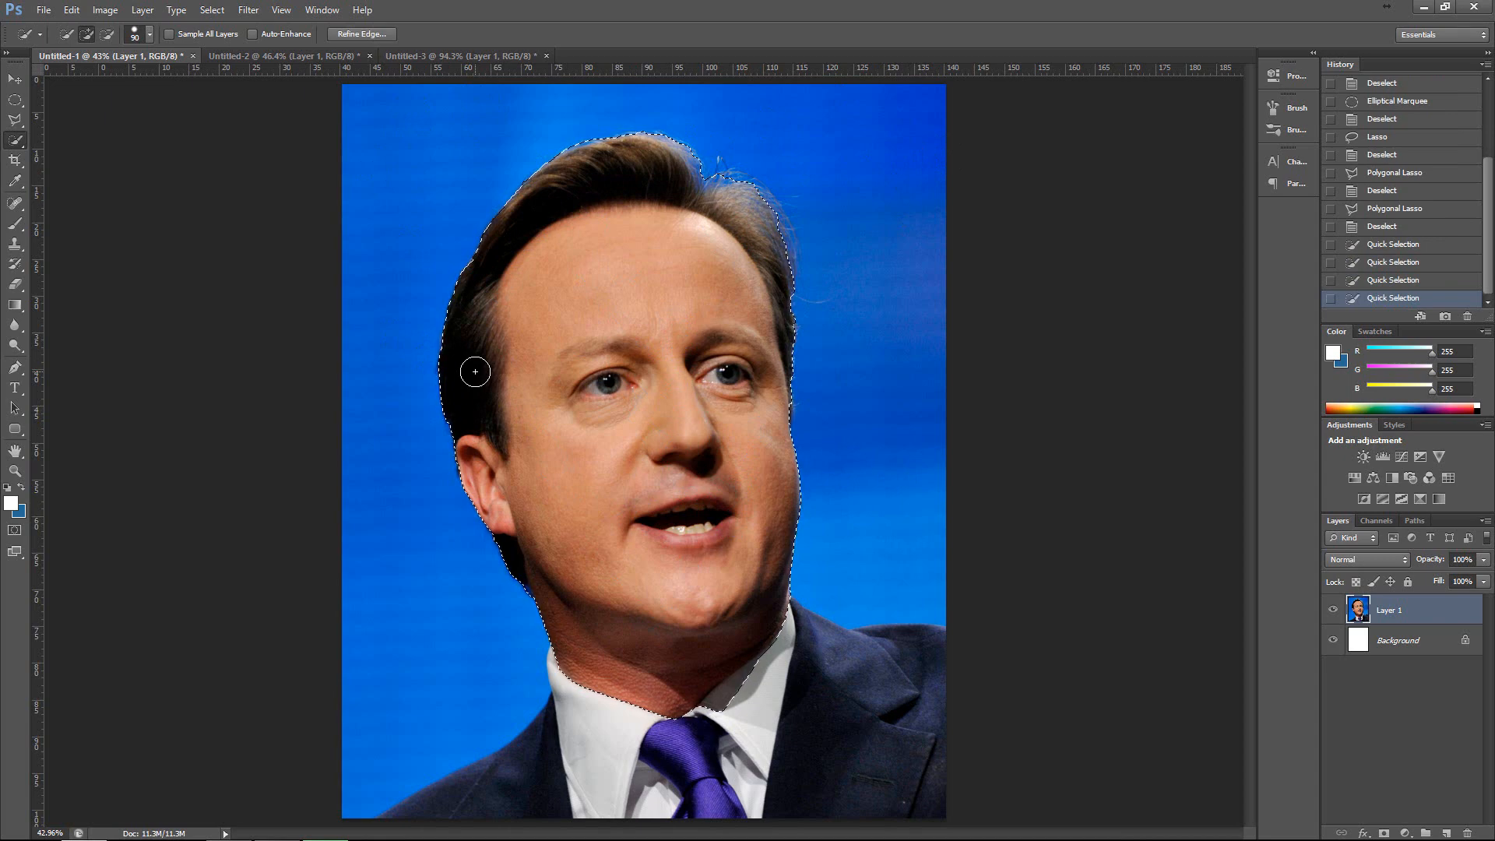
{"action": "key", "text": "ctrl+d"}
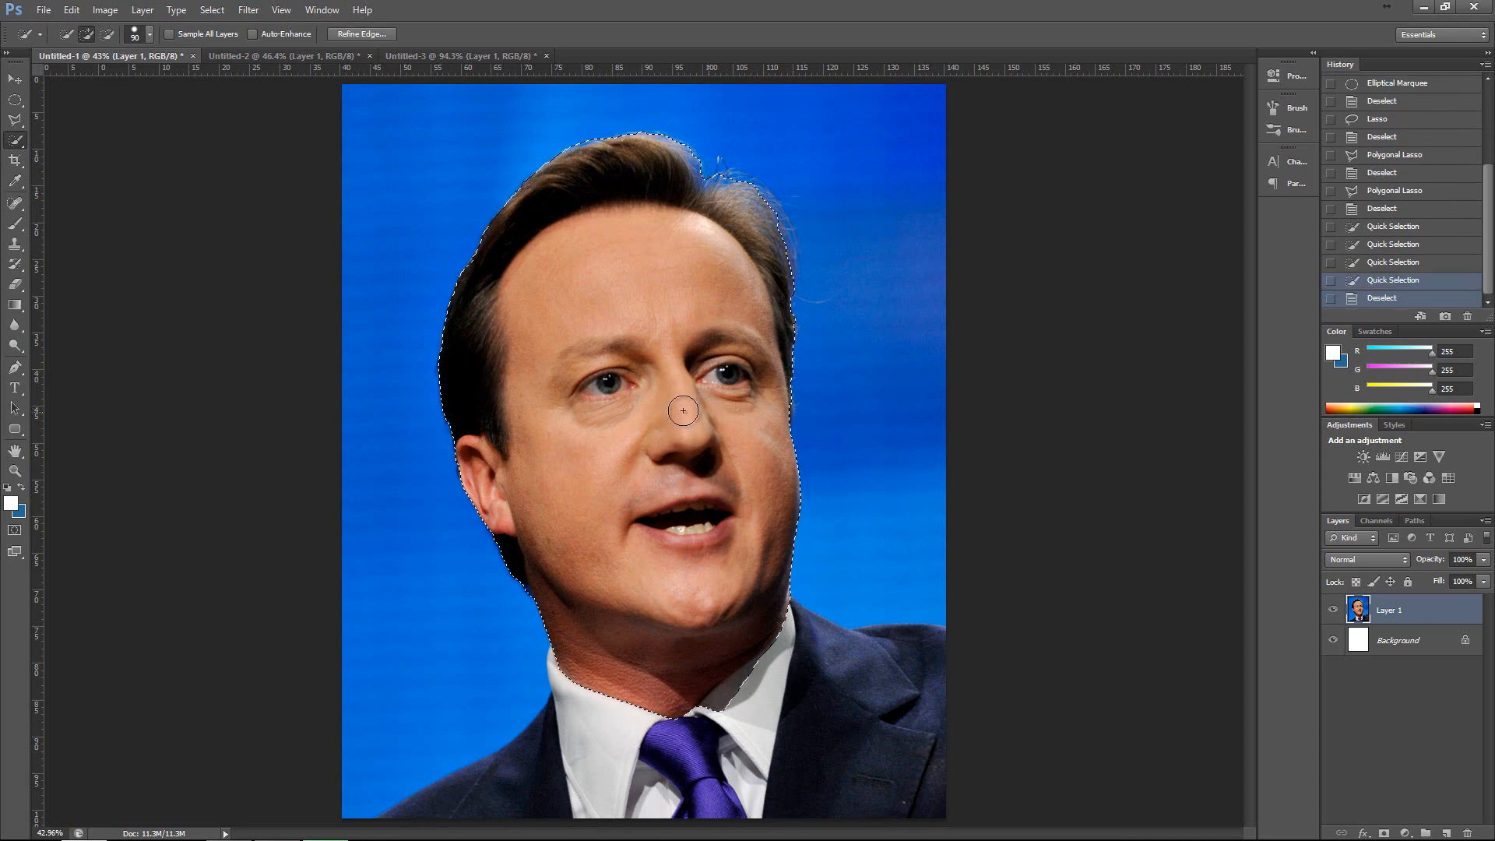
Try larger and smaller Quick Selection brush sizes, including 200, and finish with size 40.
{"action": "key", "text": "bracketleft"}
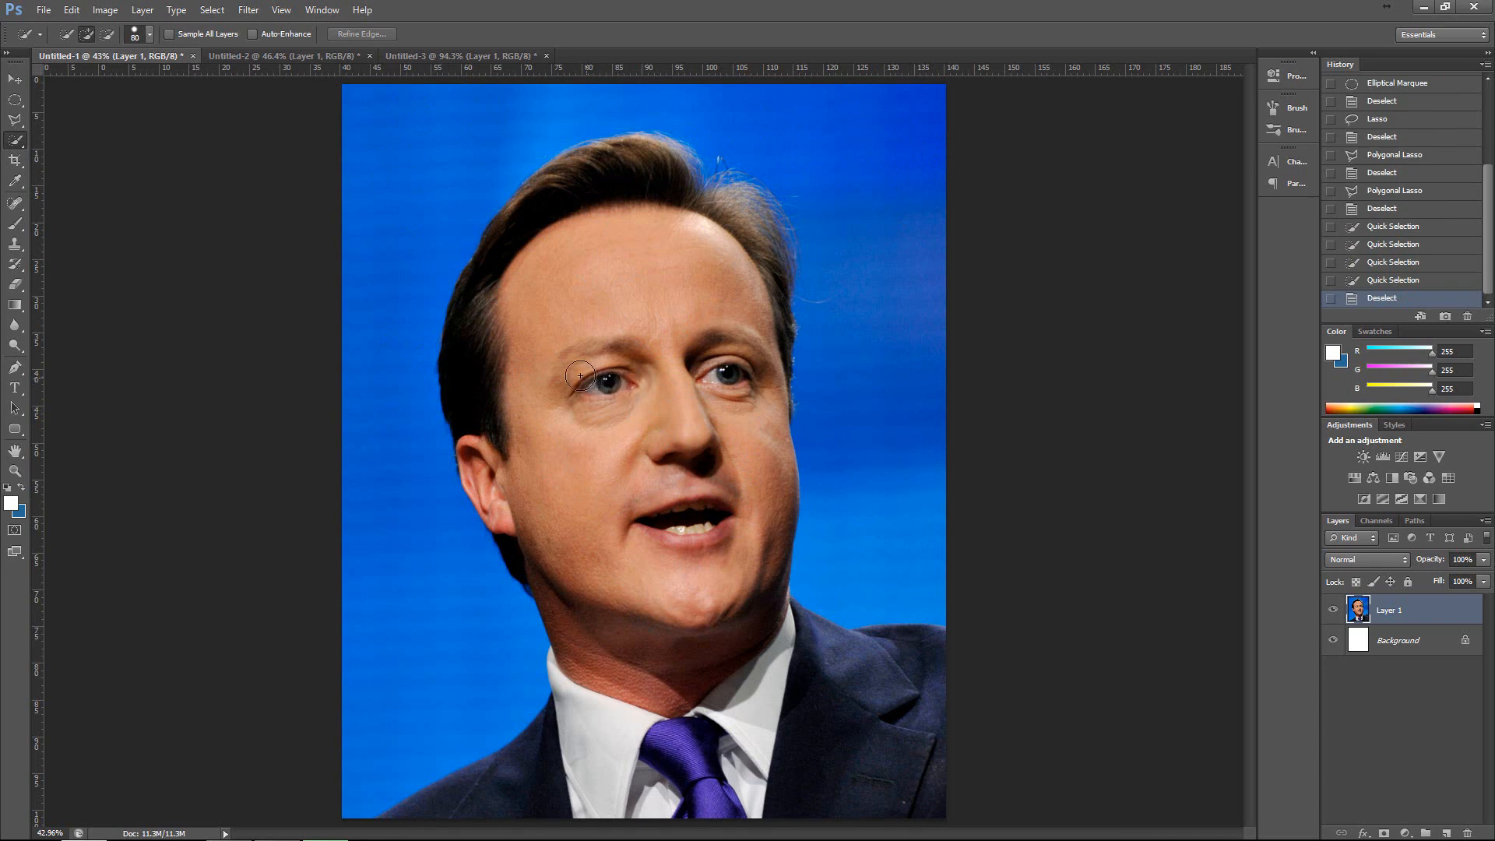
{"action": "key", "text": "bracketright"}
{"action": "key", "text": "bracketright"}
{"action": "key", "text": "bracketright"}
{"action": "key", "text": "bracketright"}
{"action": "key", "text": "bracketright"}
{"action": "key", "text": "bracketright"}
{"action": "key", "text": "bracketright"}
{"action": "key", "text": "bracketright"}
{"action": "key", "text": "bracketleft"}
{"action": "key", "text": "bracketleft"}
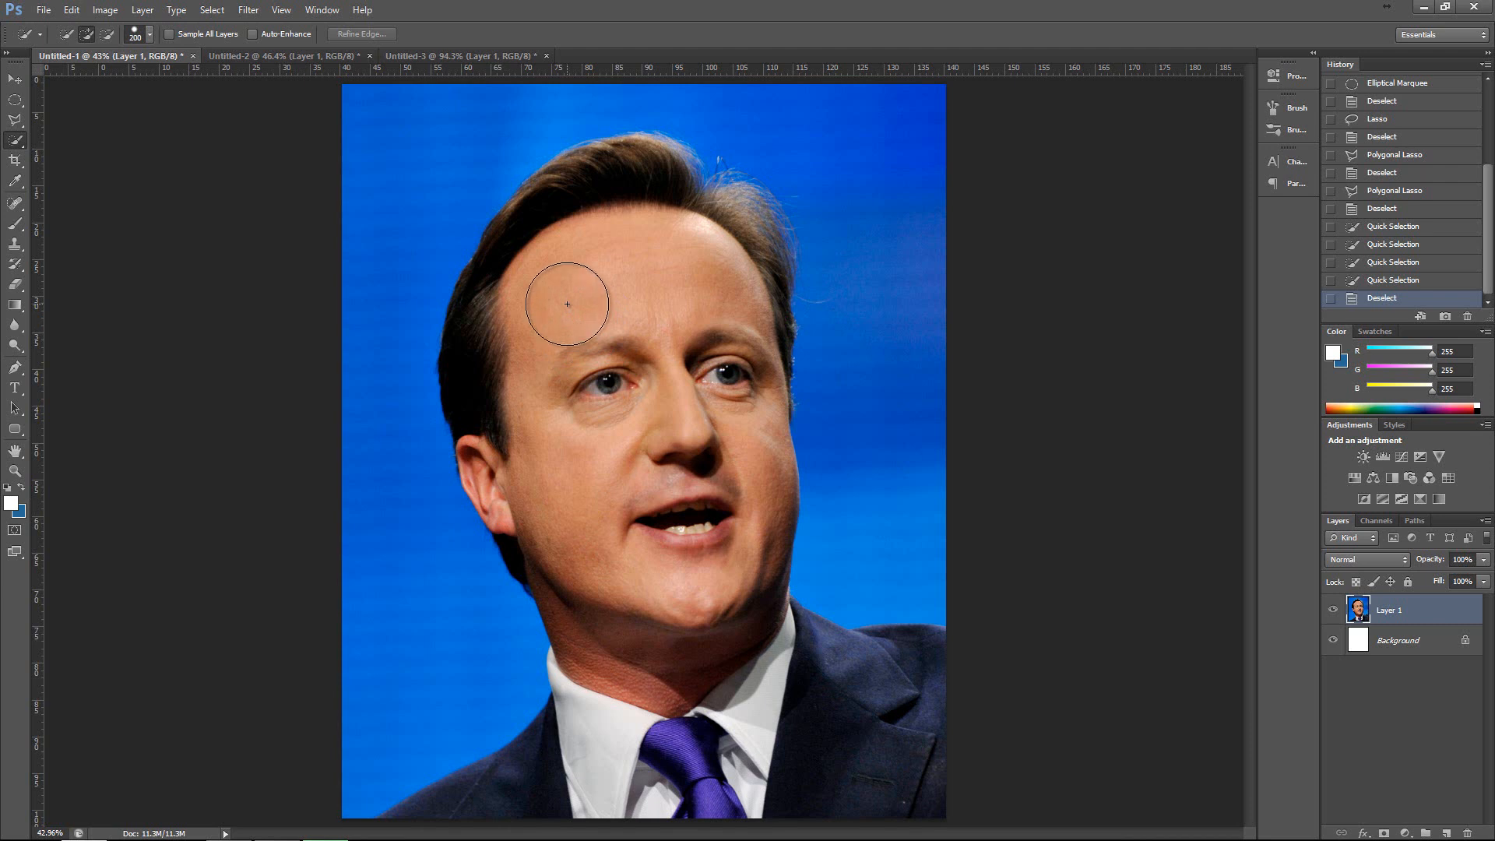
{"action": "key", "text": "bracketleft"}
{"action": "key", "text": "bracketleft"}
{"action": "key", "text": "bracketleft"}
{"action": "key", "text": "bracketleft"}
{"action": "key", "text": "bracketleft"}
{"action": "key", "text": "bracketleft"}
{"action": "key", "text": "bracketleft"}
{"action": "key", "text": "bracketleft"}
Select both eyes twice with the Quick Selection tool at size 40, clearing the selection each time without saving the document.
{"action": "left_click", "coordinate": [611, 383]}
{"action": "left_click", "coordinate": [711, 381]}
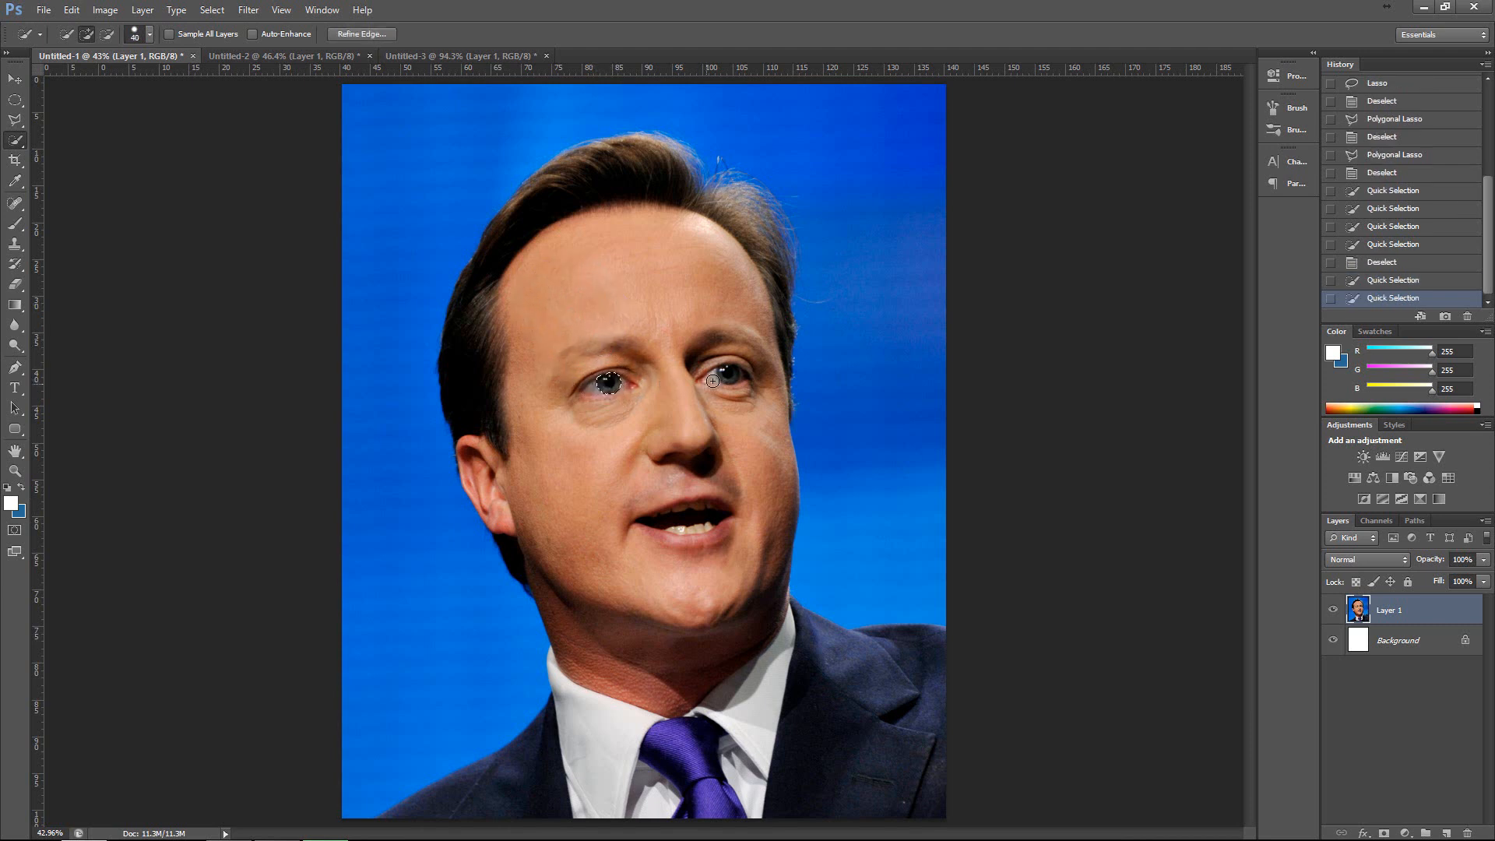
{"action": "left_click_drag", "start_coordinate": [732, 376], "coordinate": [726, 375]}
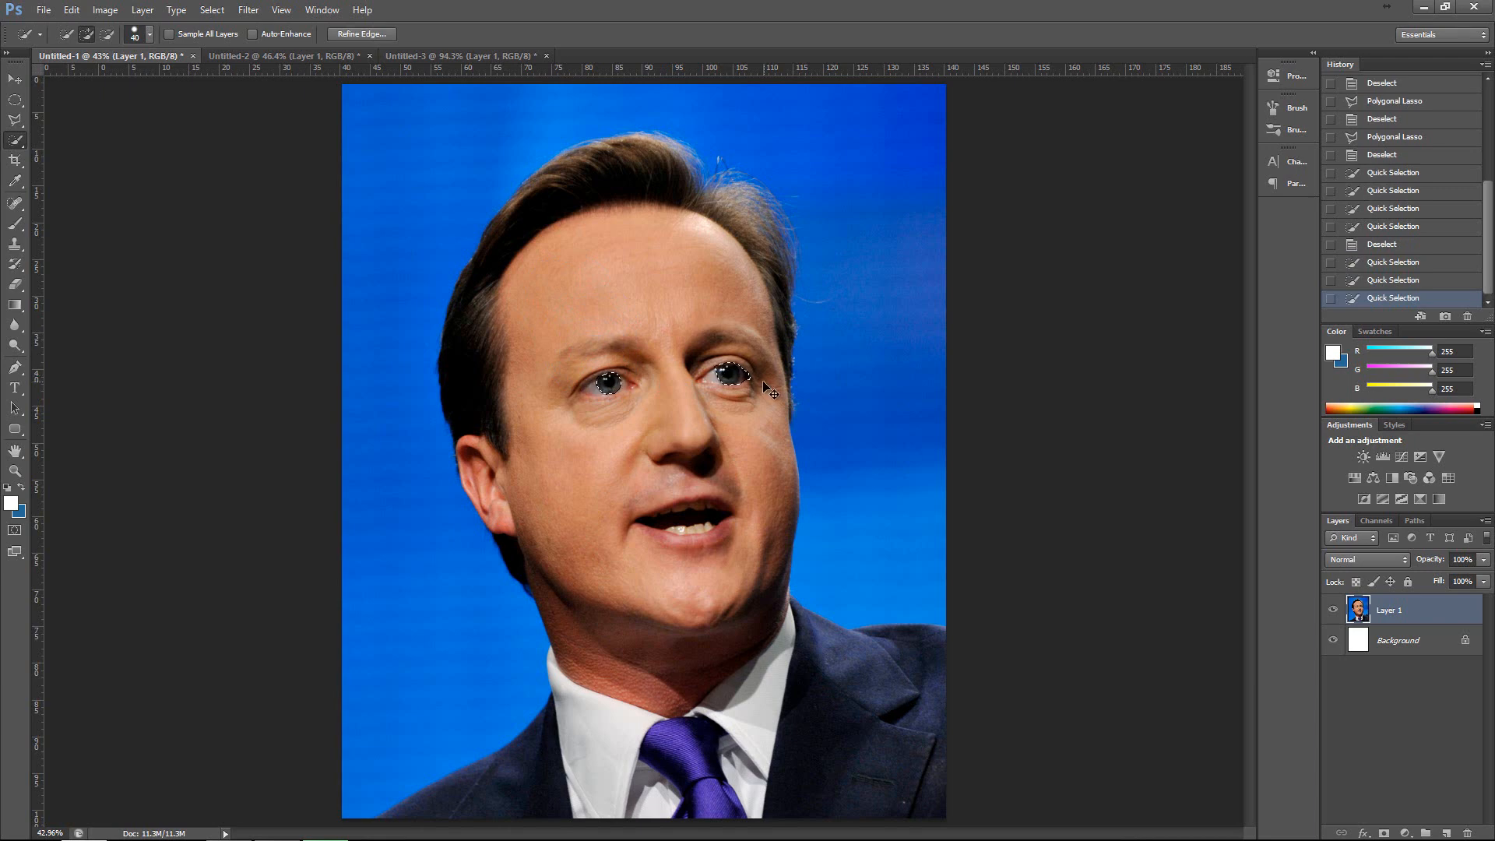
{"action": "key", "text": "ctrl+d"}
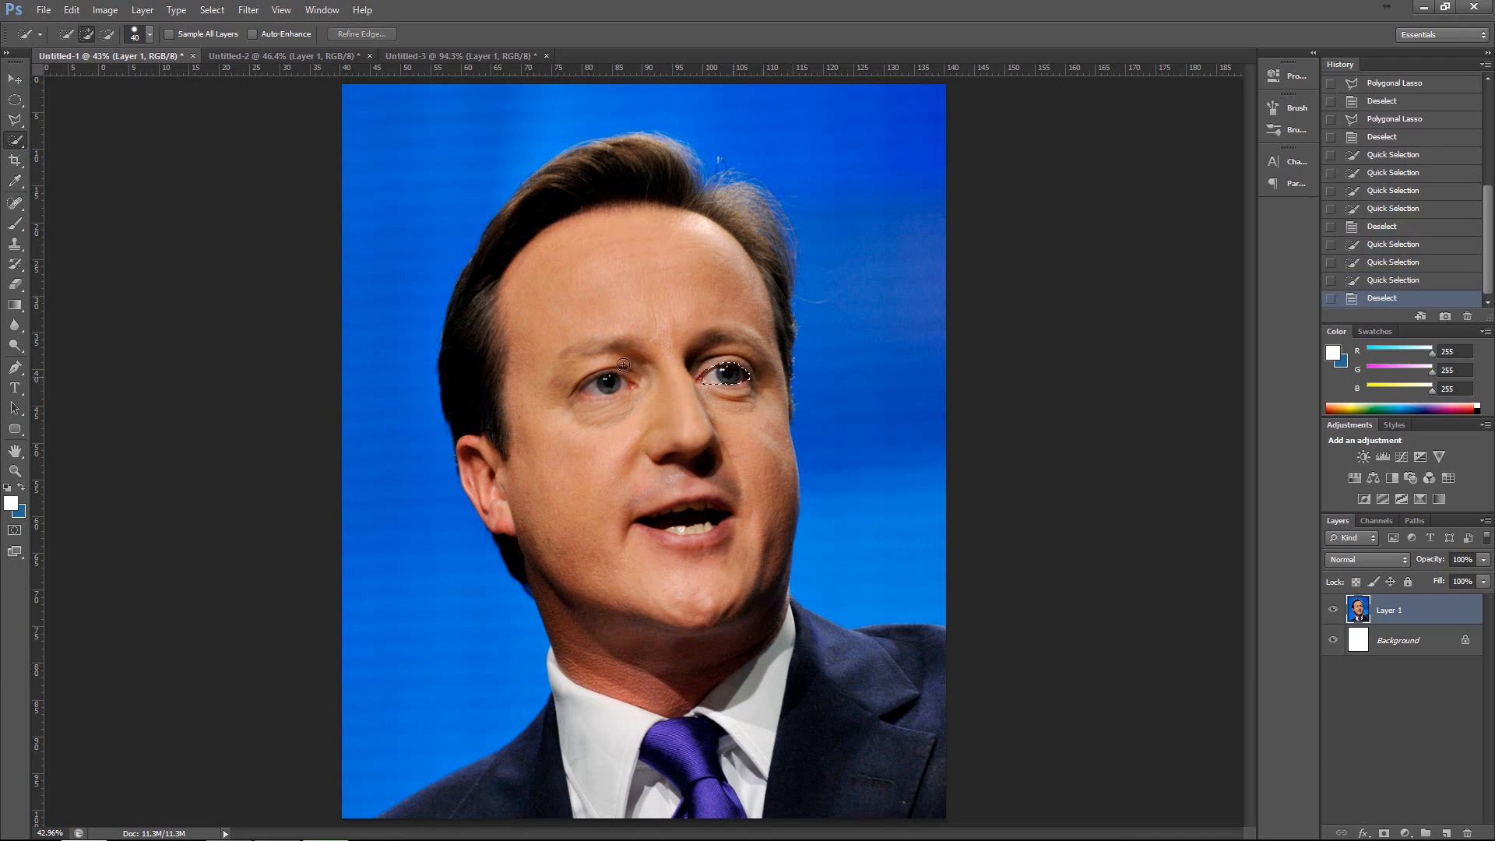
{"action": "left_click_drag", "start_coordinate": [623, 365], "coordinate": [593, 387]}
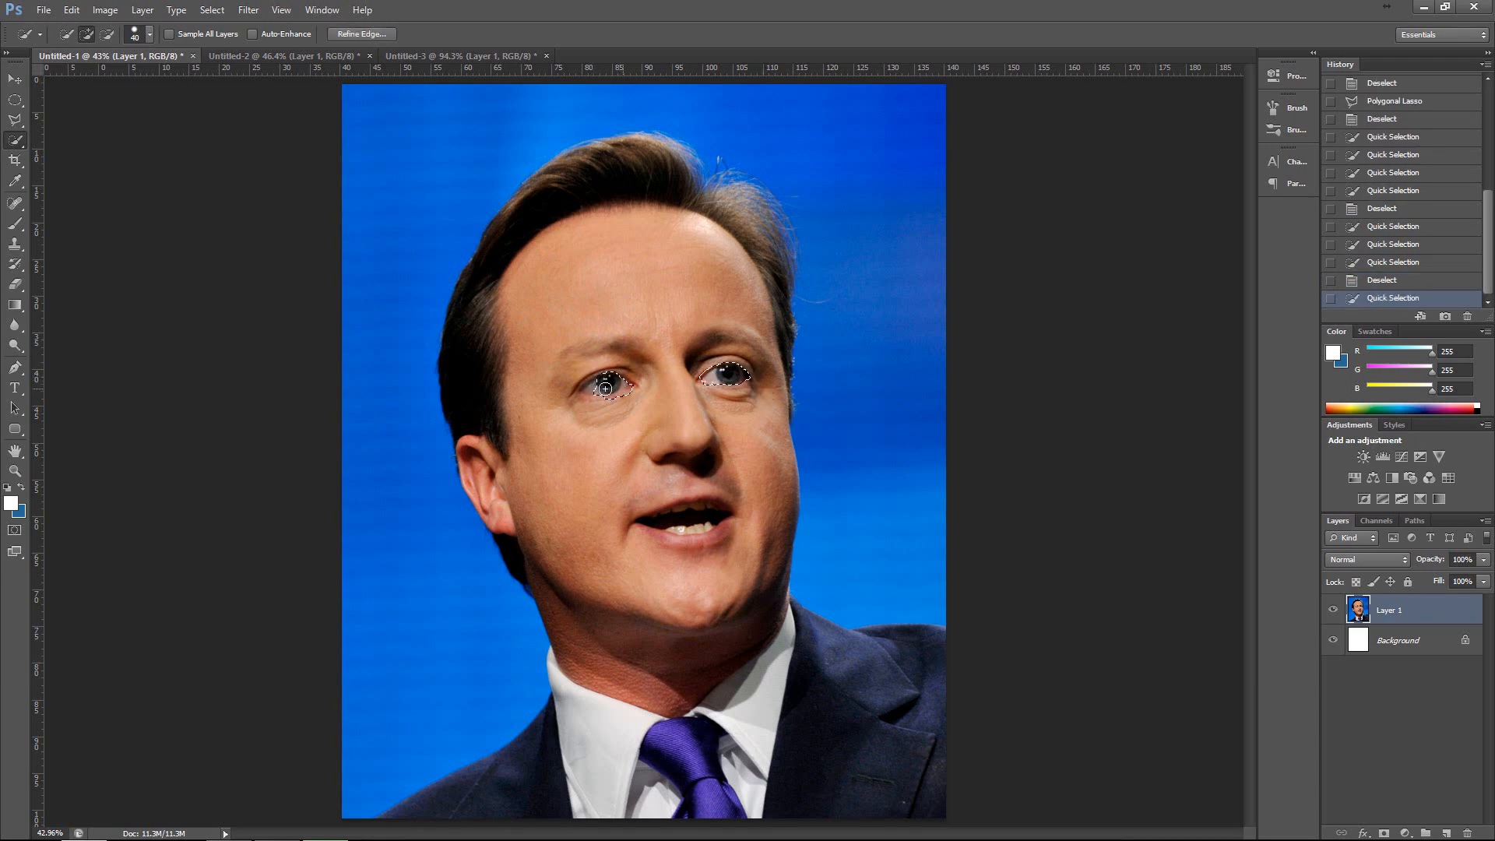
{"action": "key", "text": "ctrl+d"}
{"action": "key", "text": "ctrl+shift+s"}
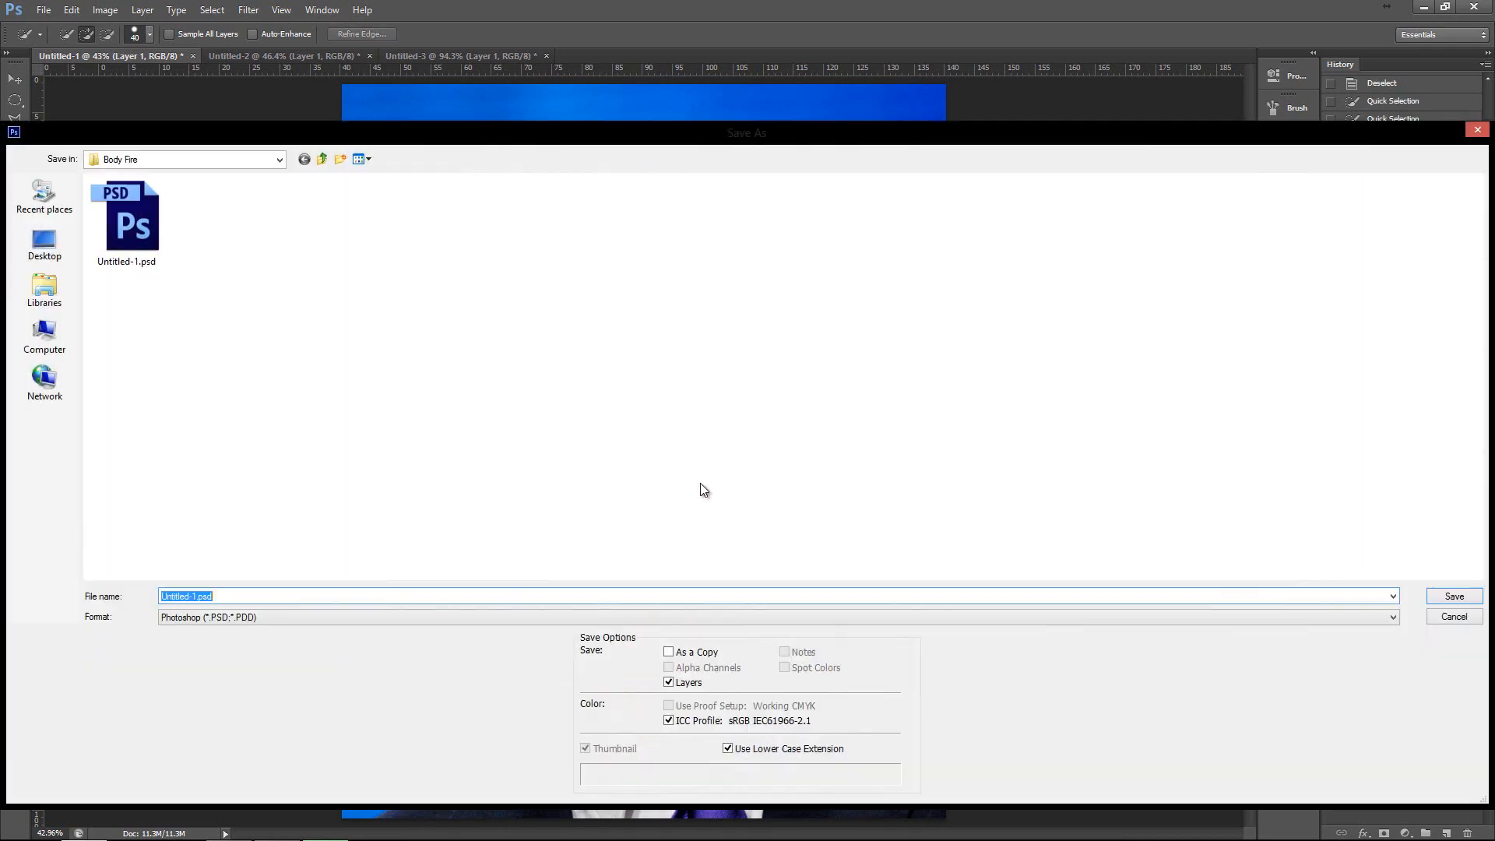
{"action": "left_click", "coordinate": [1474, 133]}
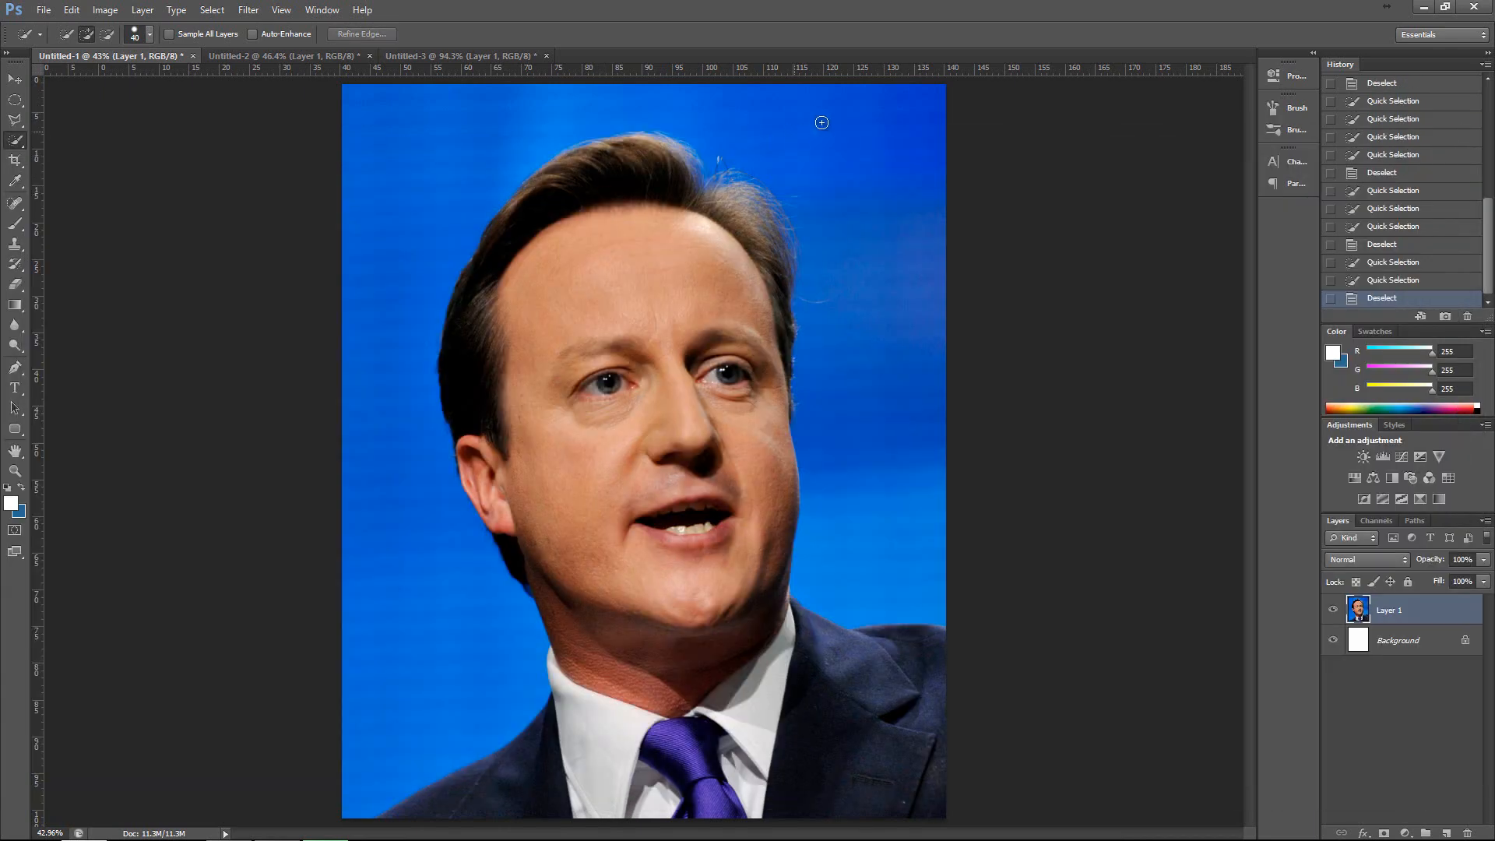
Select the blue backdrop around the man with the Quick Selection tool, and try moving it away and deleting it.
{"action": "left_click_drag", "start_coordinate": [880, 488], "coordinate": [879, 489]}
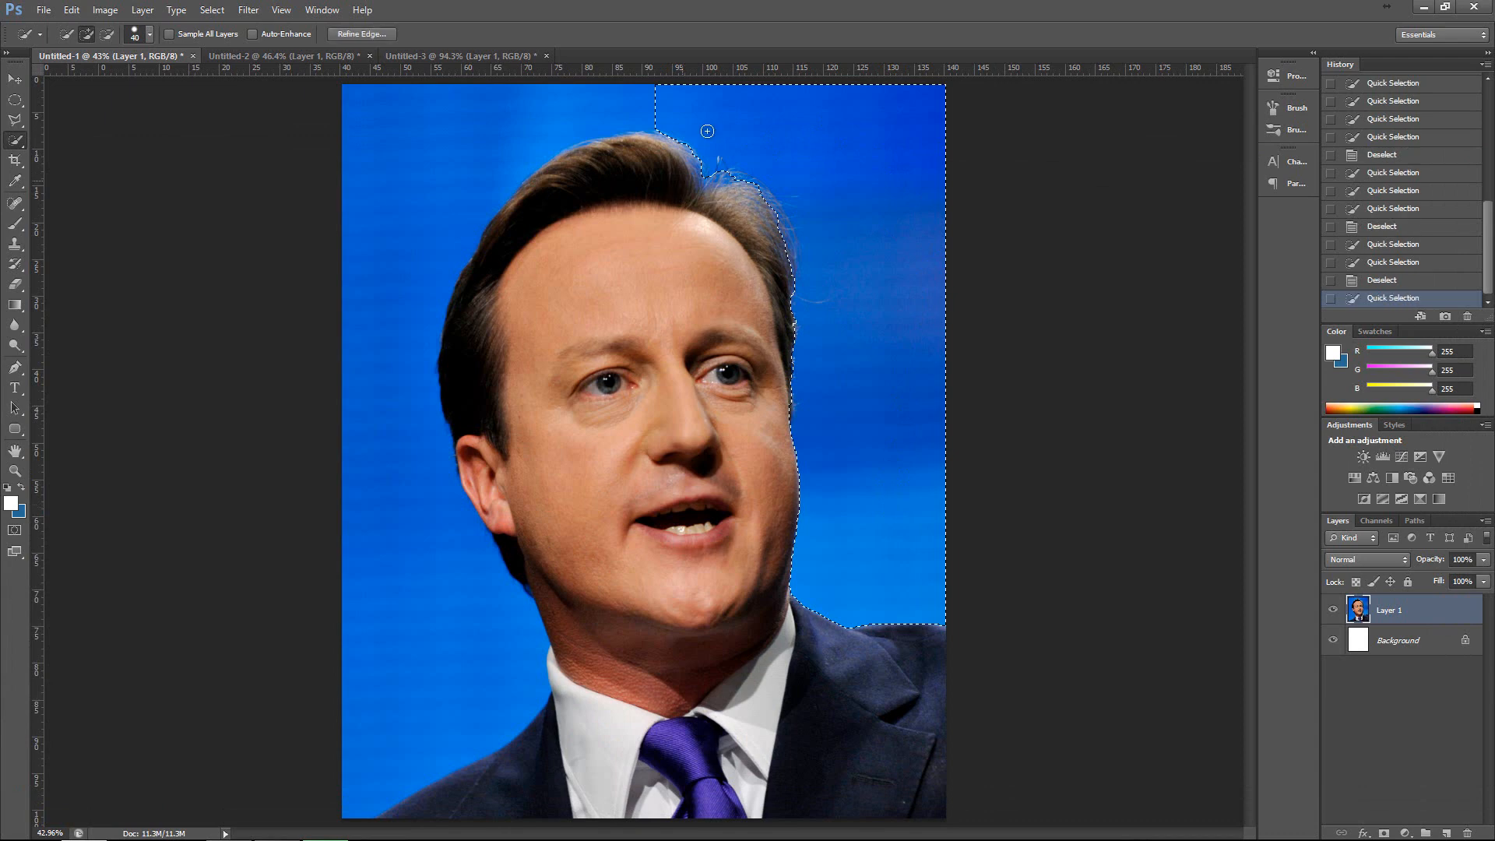
{"action": "mouse_move", "coordinate": [705, 128]}
{"action": "left_mouse_down"}
{"action": "mouse_move", "coordinate": [528, 103]}
{"action": "mouse_move", "coordinate": [398, 162]}
{"action": "left_mouse_up"}
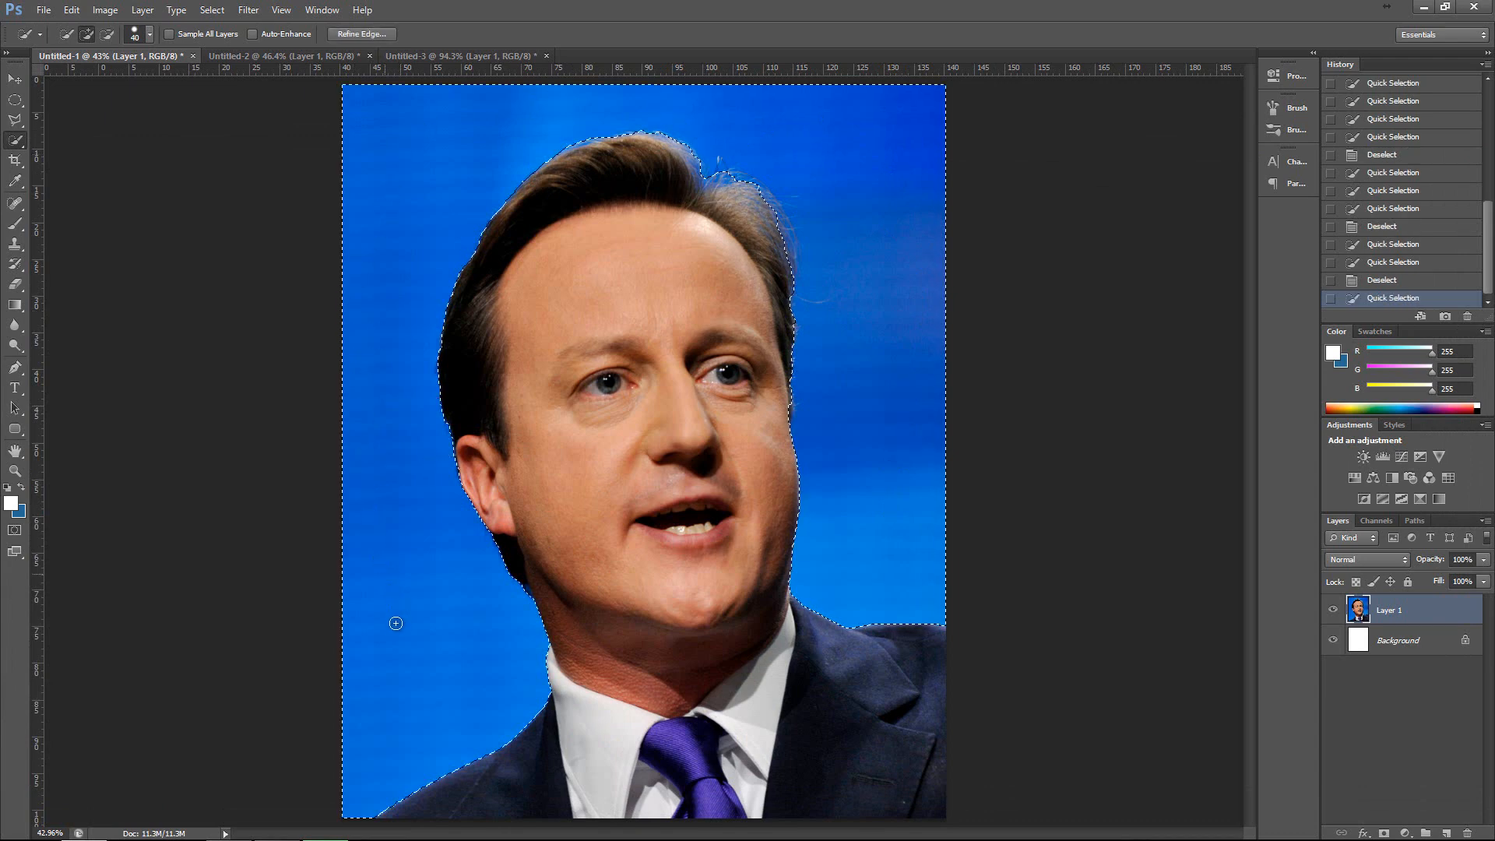
{"action": "key", "text": "v"}
{"action": "left_click_drag", "start_coordinate": [420, 270], "coordinate": [227, 129]}
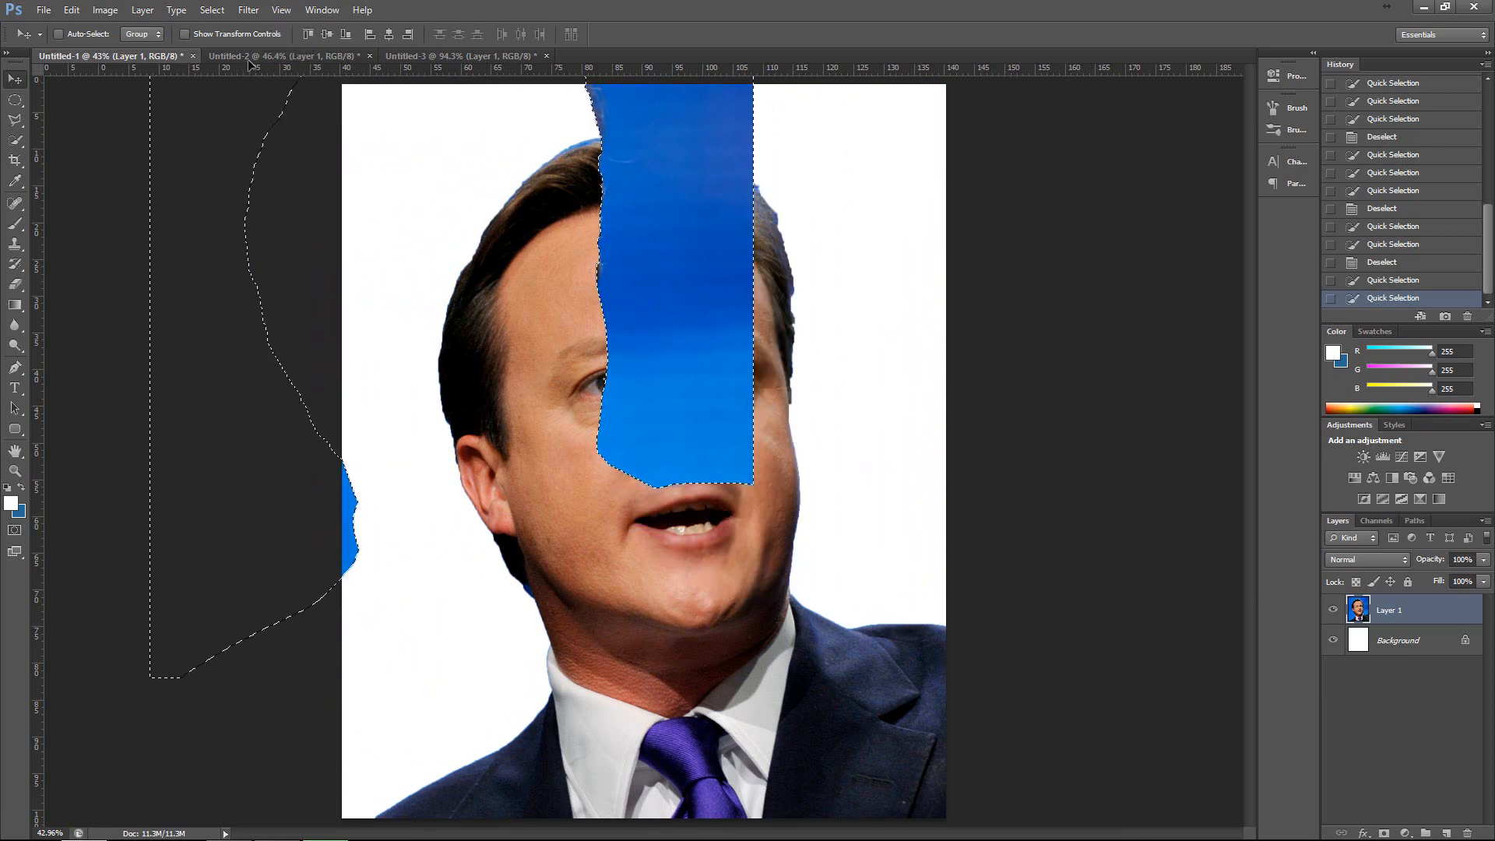
{"action": "left_click_drag", "start_coordinate": [249, 55], "coordinate": [355, 278]}
{"action": "key", "text": "Delete"}
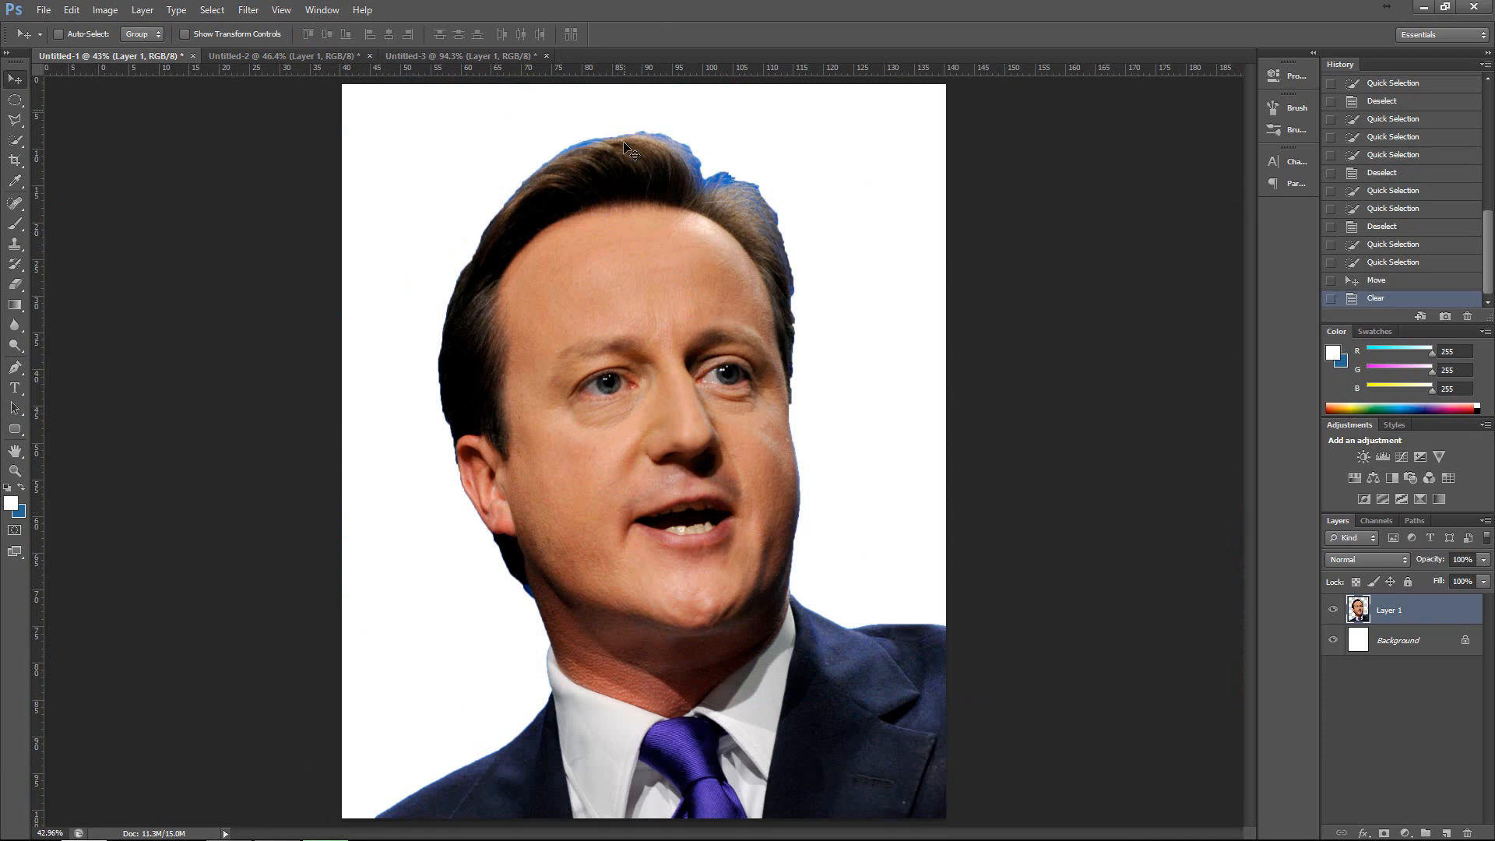
Undo the deletion, move and selection of the blue backdrop.
{"action": "key", "text": "ctrl+alt+z"}
{"action": "key", "text": "ctrl+alt+z"}
{"action": "key", "text": "ctrl+alt+z"}
{"action": "key", "text": "ctrl+alt+z"}
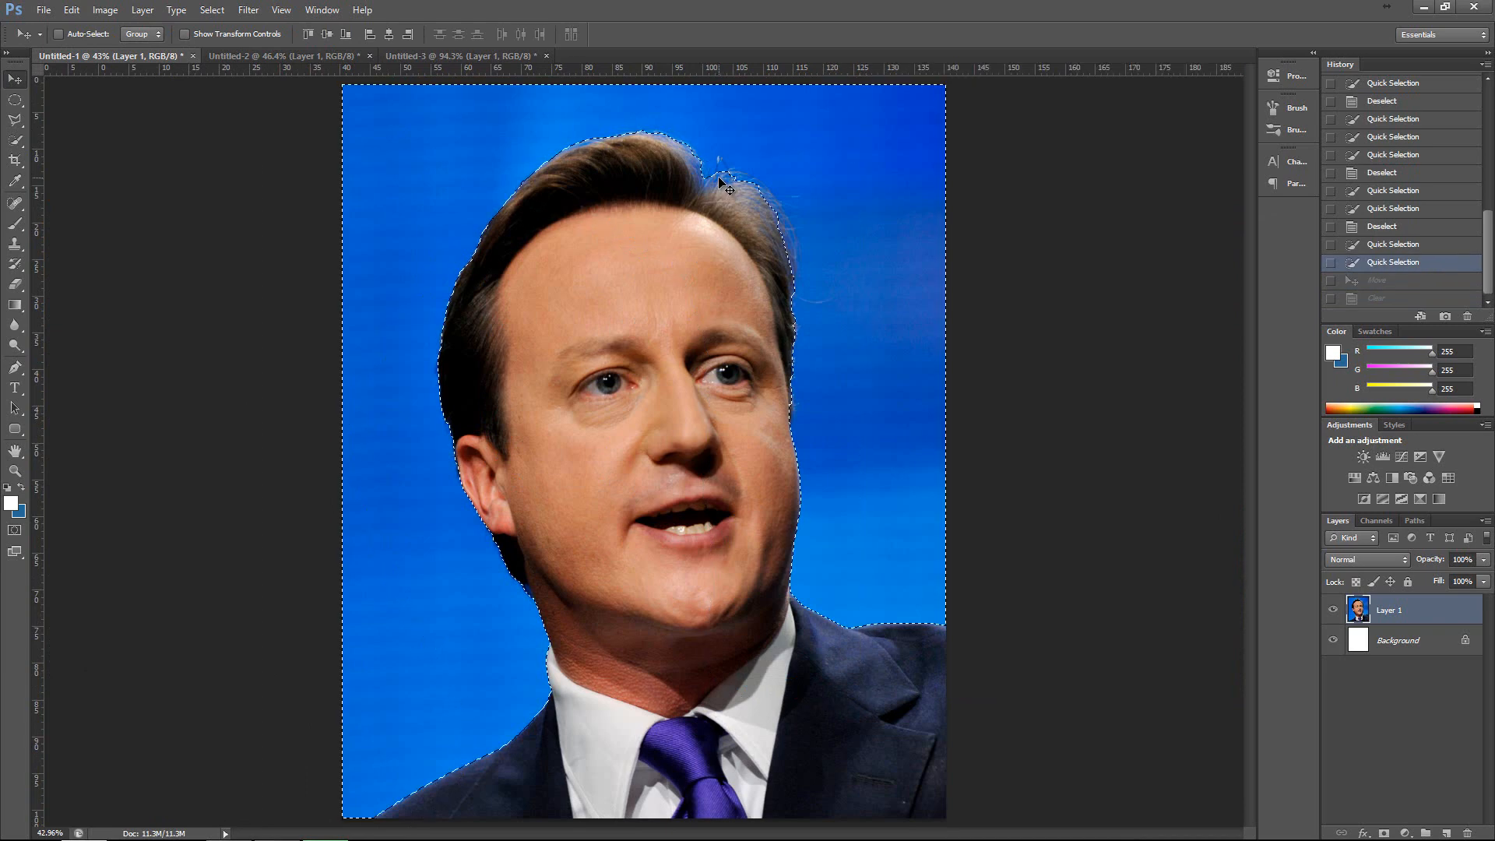
Crop the portrait tightly with the Crop tool, cutting off the top of the hair, and undo the crop.
{"action": "left_click", "coordinate": [15, 161]}
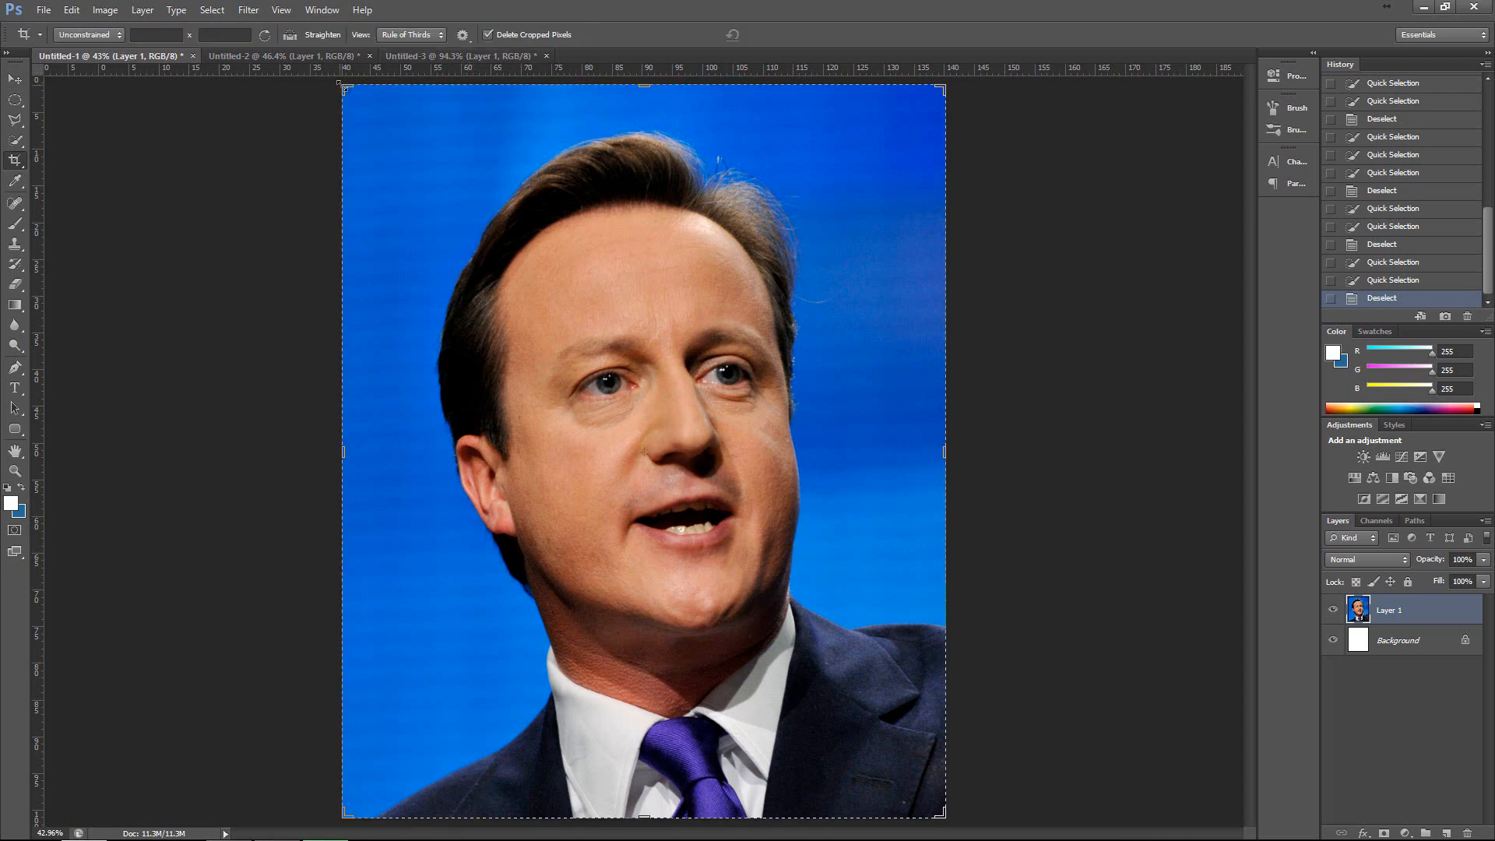
{"action": "left_click_drag", "start_coordinate": [376, 106], "coordinate": [438, 143]}
{"action": "key", "text": "Return"}
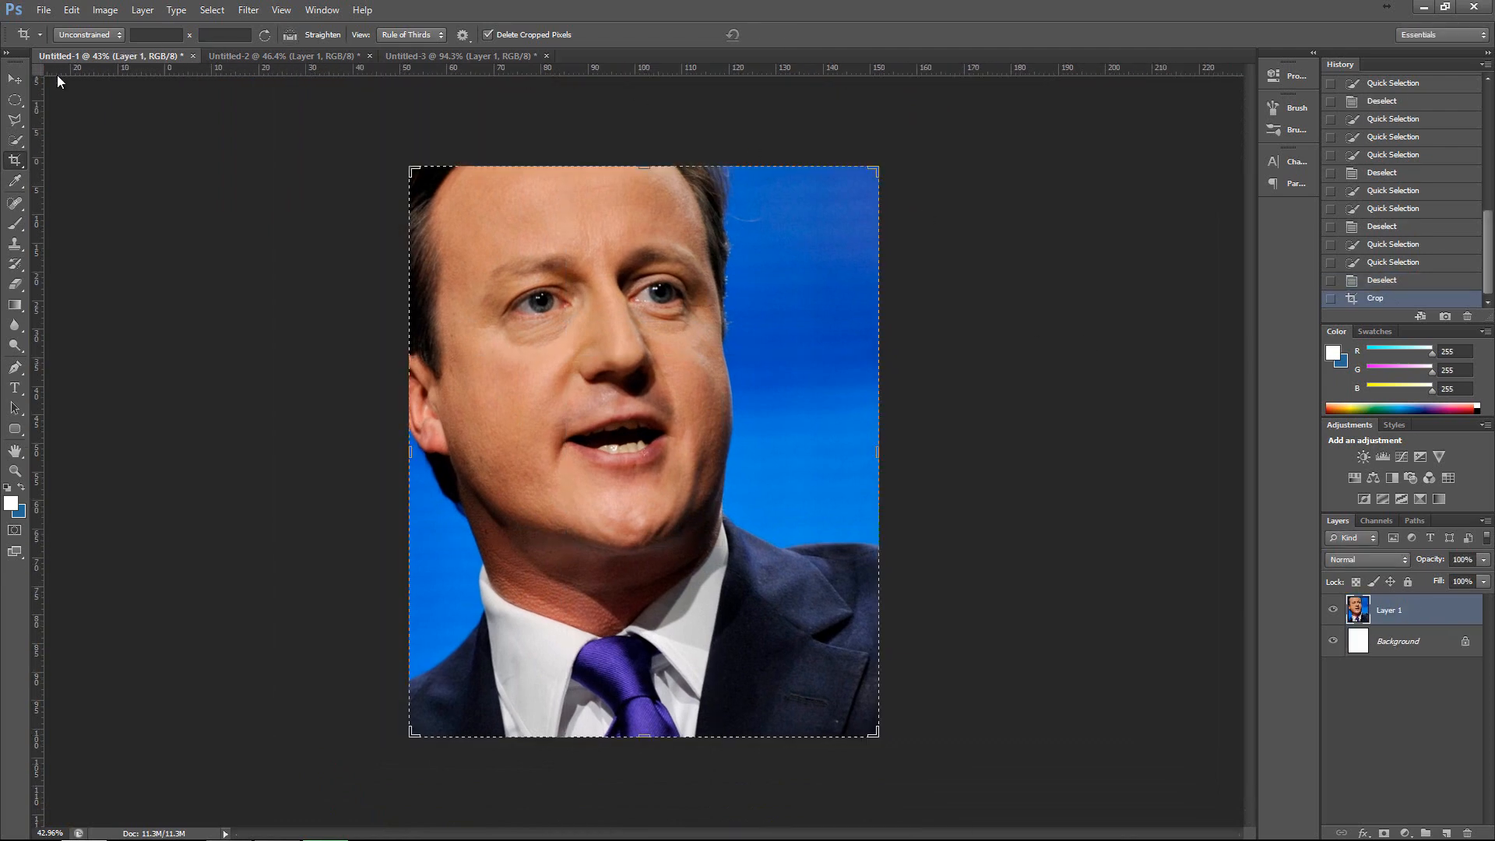
{"action": "key", "text": "ctrl+z"}
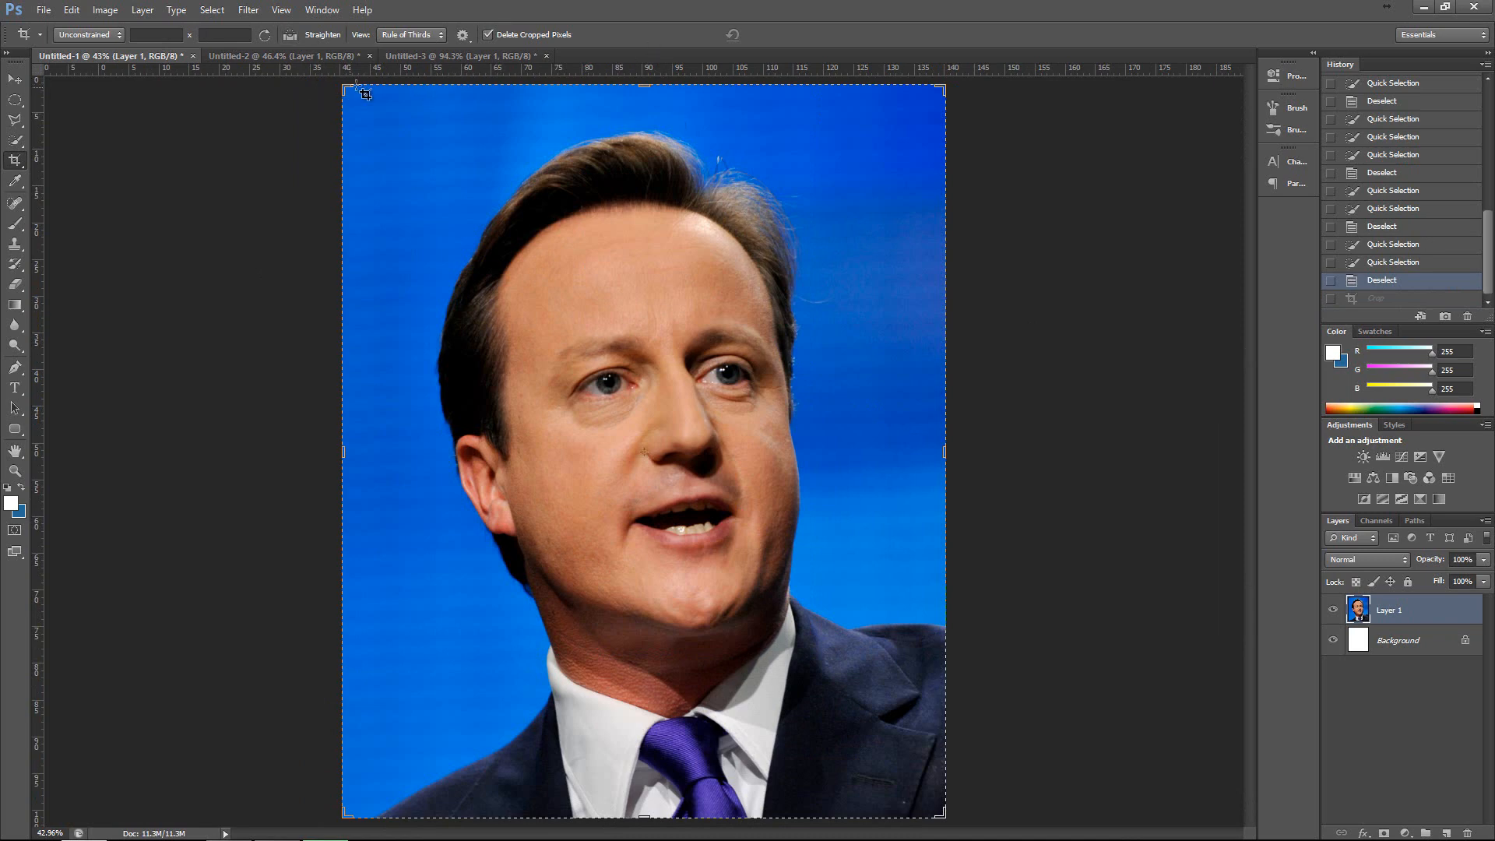
Crop a narrow margin from every side of the portrait while keeping all the hair, and undo it.
{"action": "left_click_drag", "start_coordinate": [347, 89], "coordinate": [386, 114]}
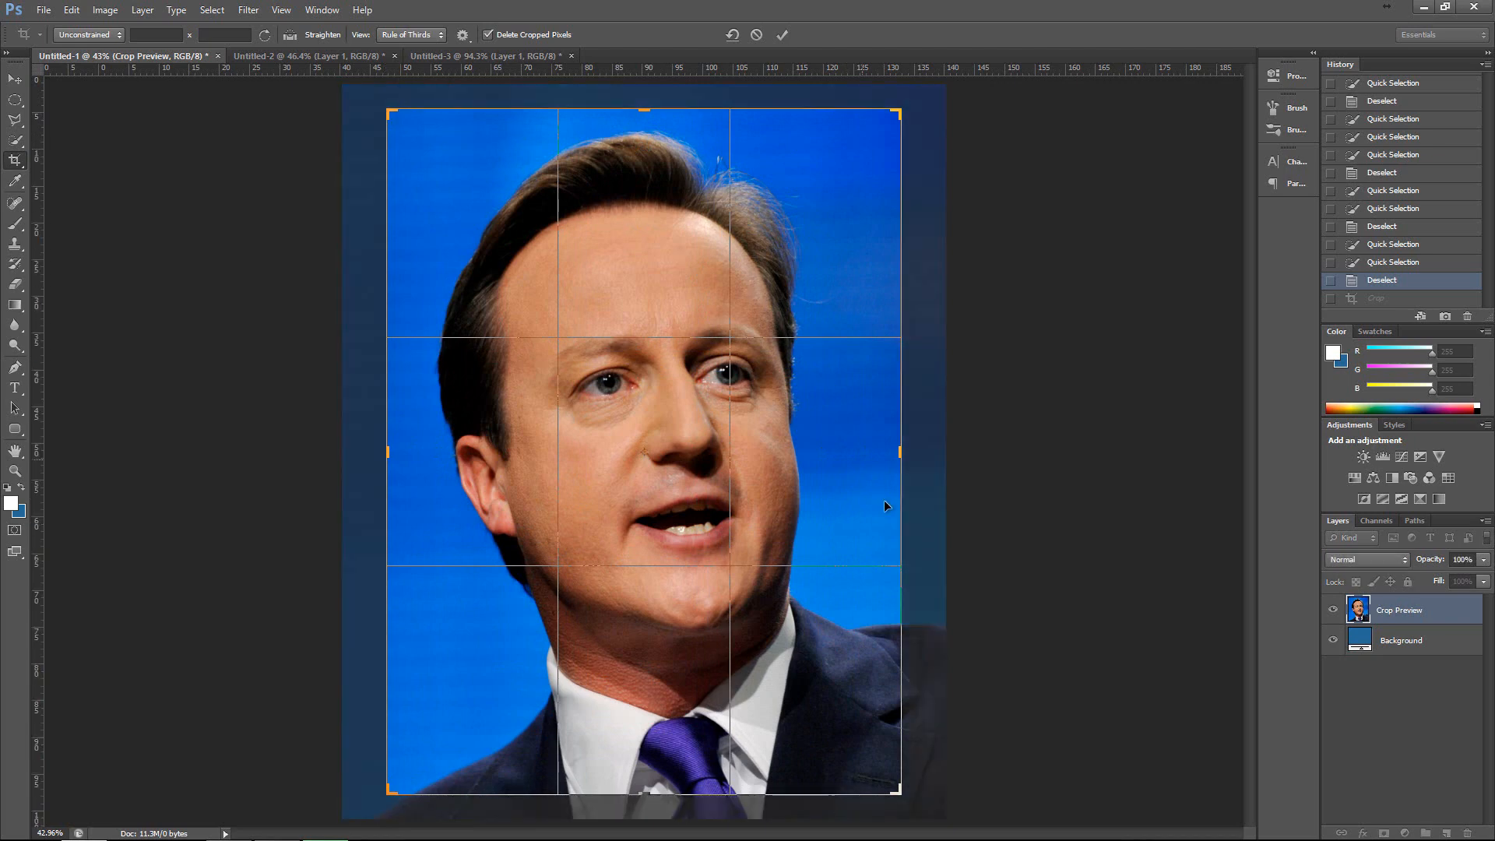
{"action": "key", "text": "Return"}
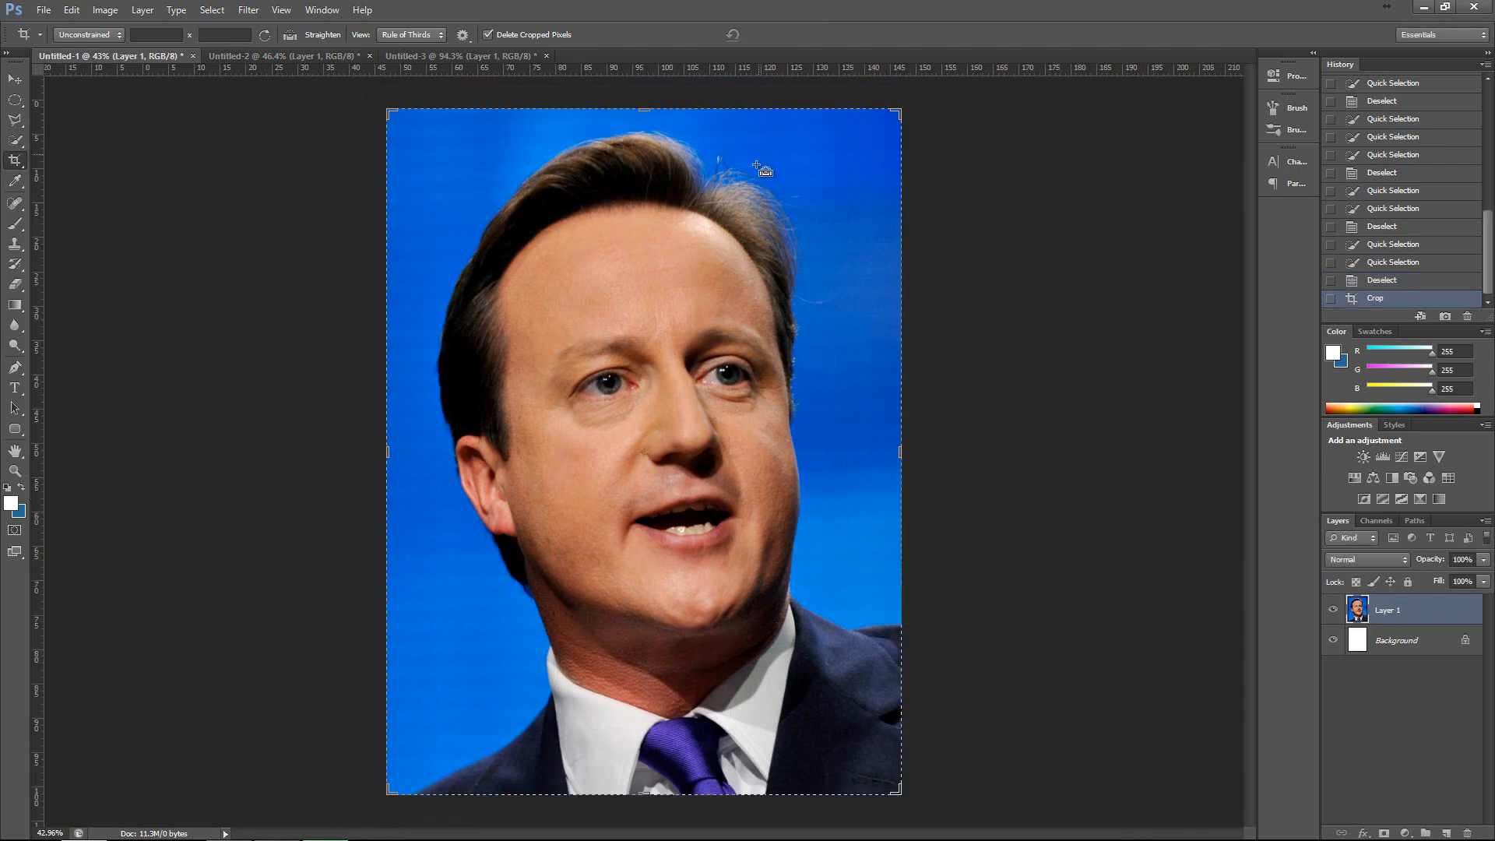
{"action": "key", "text": "ctrl+z"}
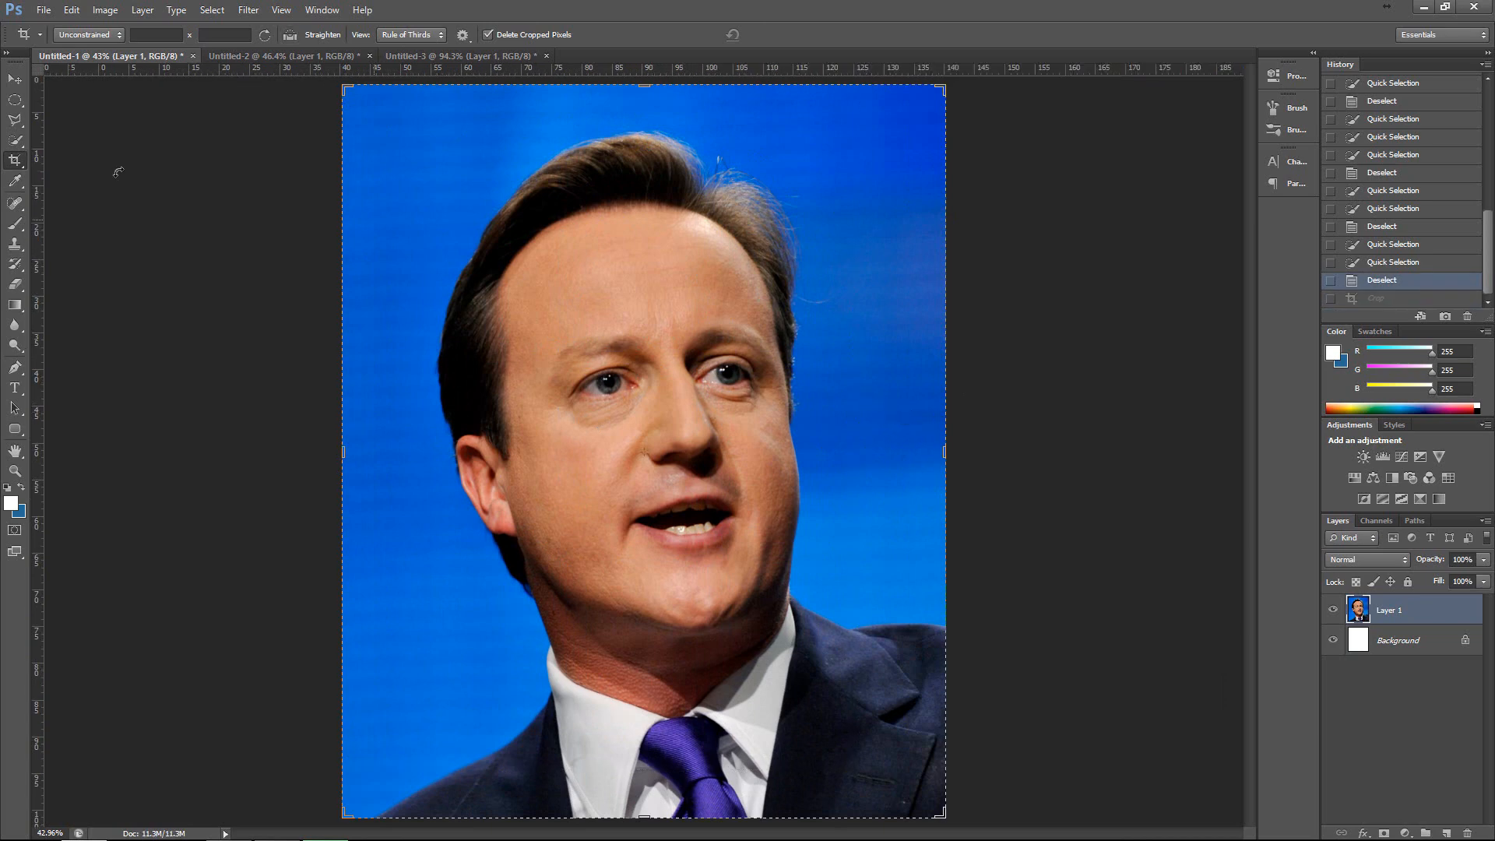
Look at the background colour's picker, and sample the blue backdrop with the Eyedropper as foreground colour, RGB 0, 90, 205.
{"action": "left_click", "coordinate": [15, 182]}
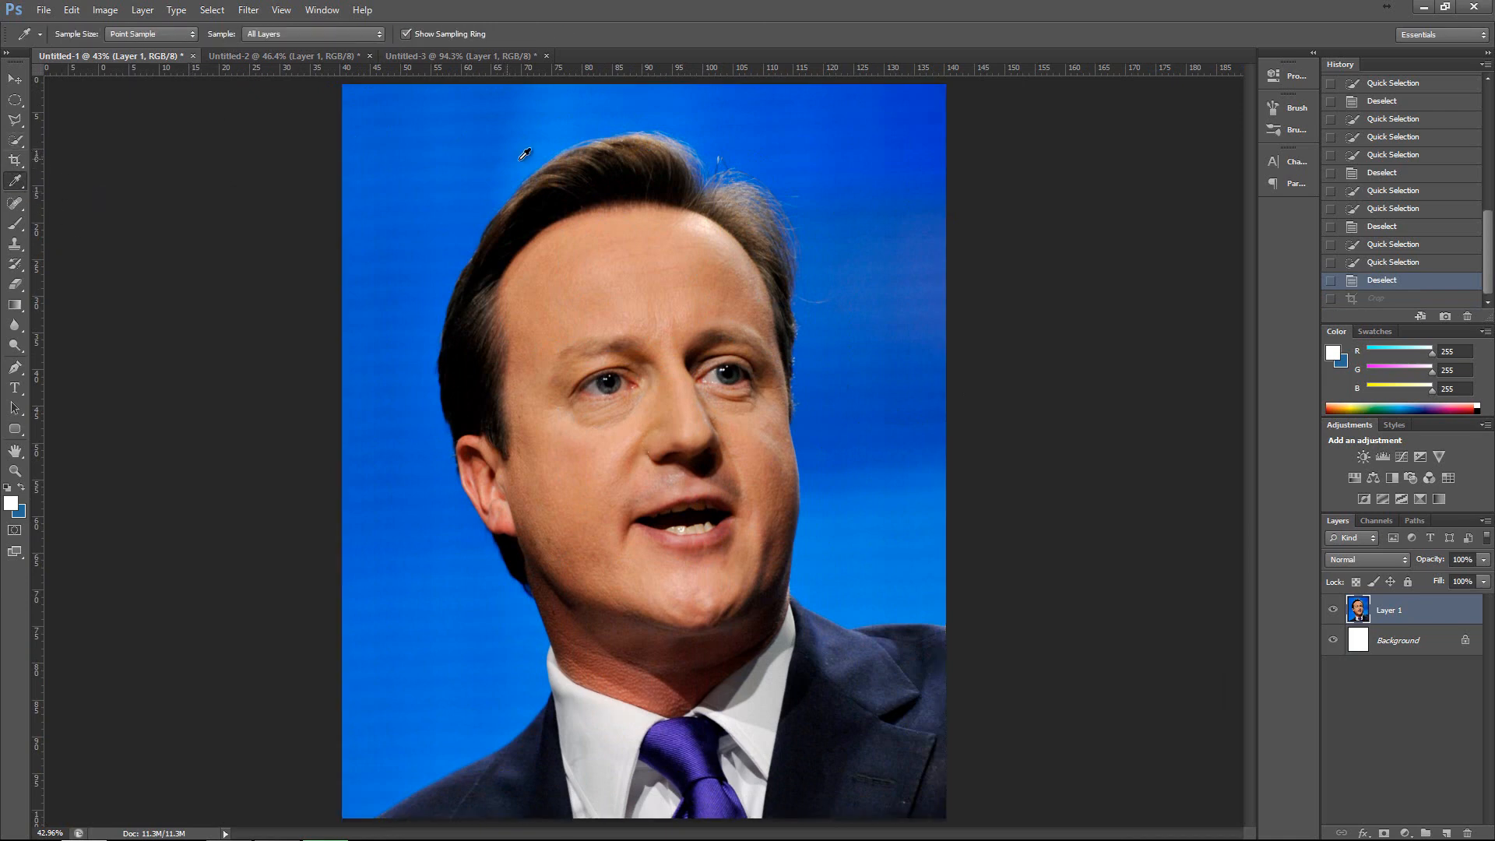
{"action": "left_click", "coordinate": [23, 510]}
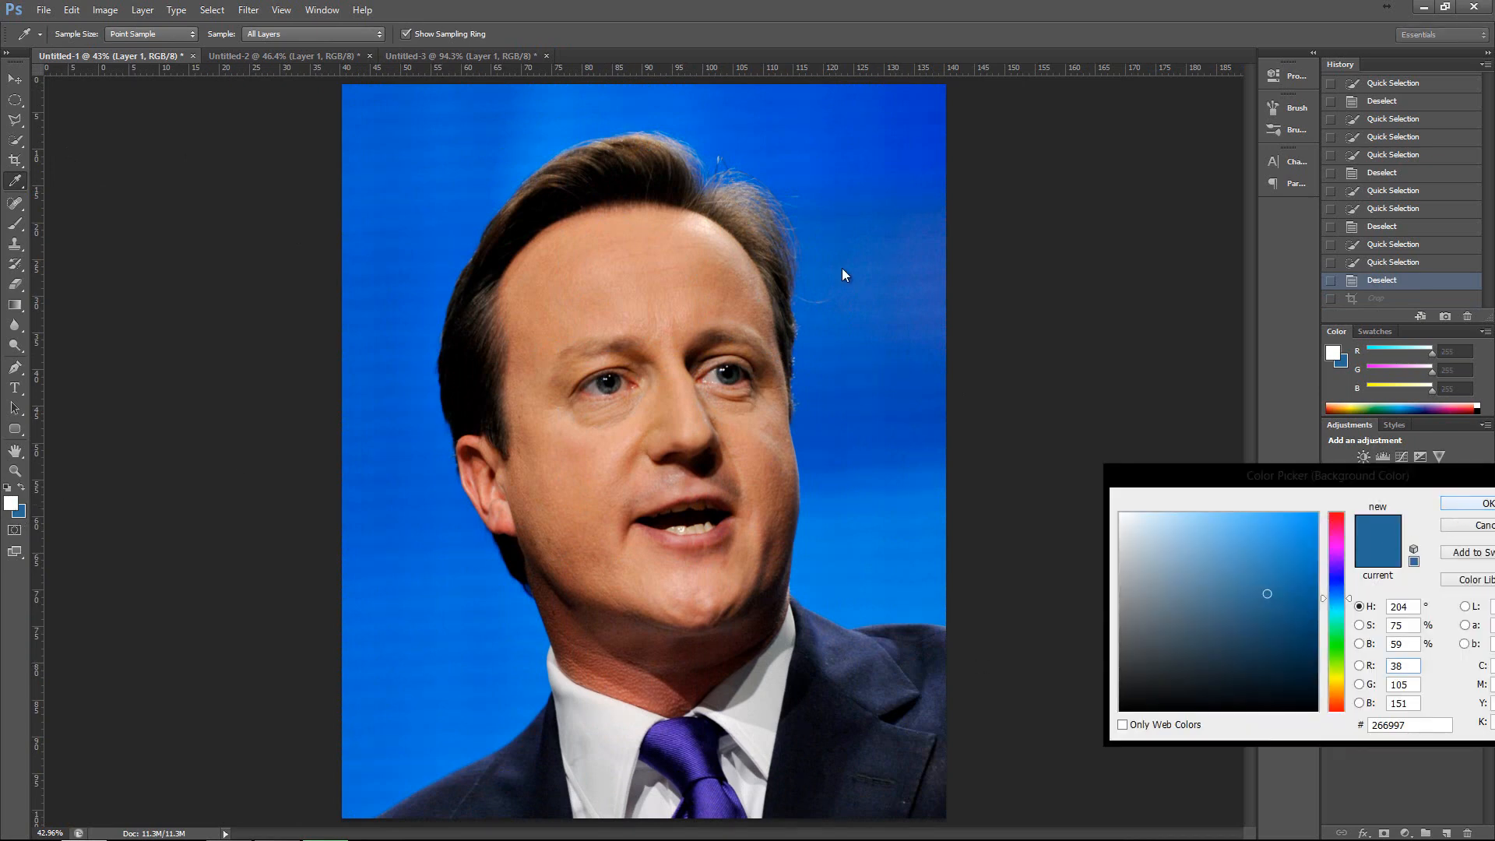
{"action": "left_click_drag", "start_coordinate": [387, 111], "coordinate": [388, 786]}
{"action": "left_click", "coordinate": [387, 786]}
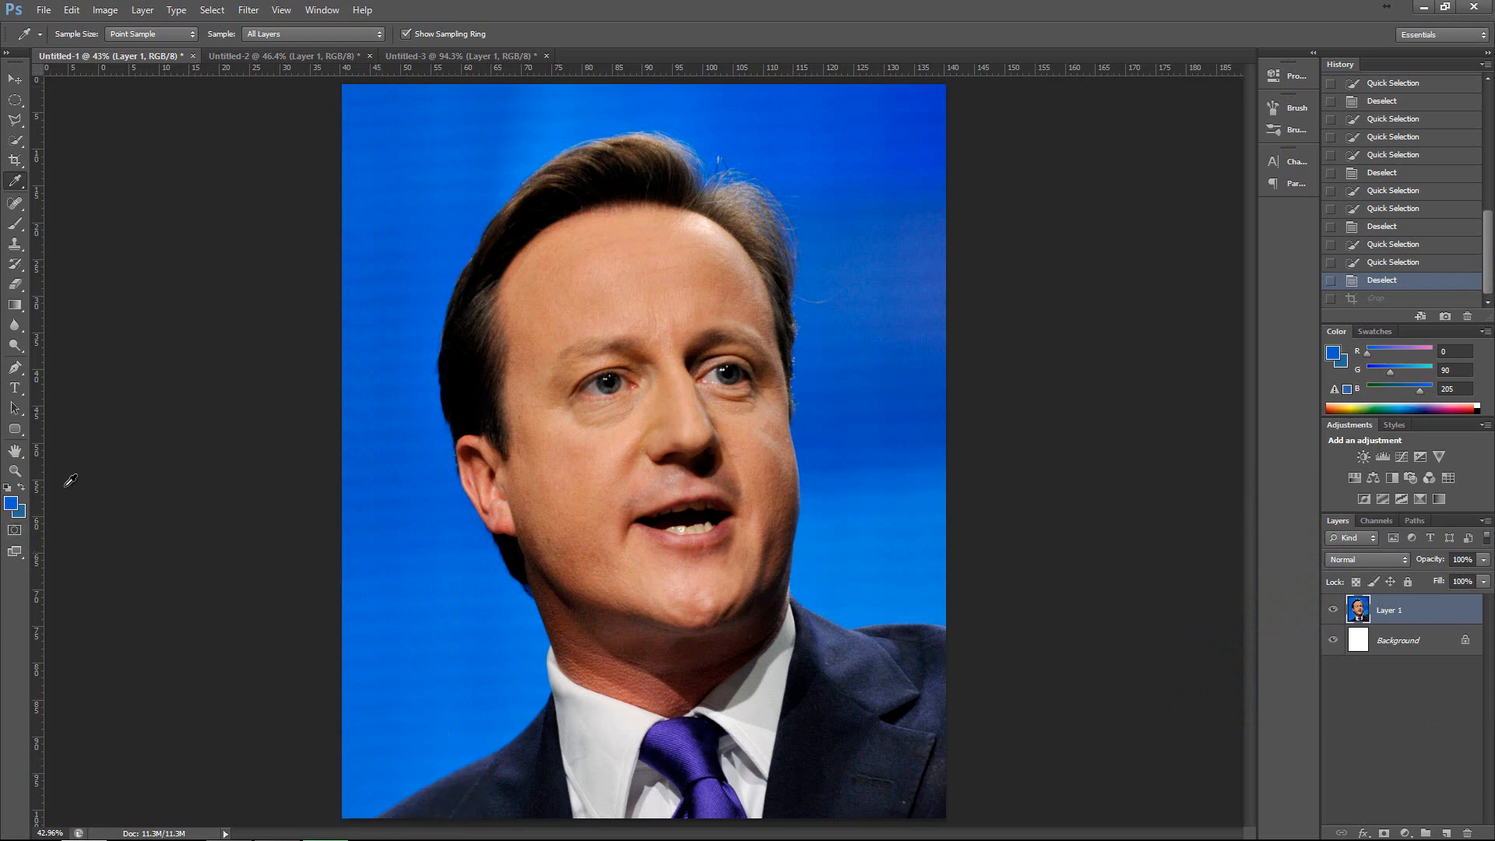
Sample the forehead's skin tone with the Eyedropper, RGB 224, 159, 125, and inspect it in the foreground Color Picker.
{"action": "left_click", "coordinate": [624, 261]}
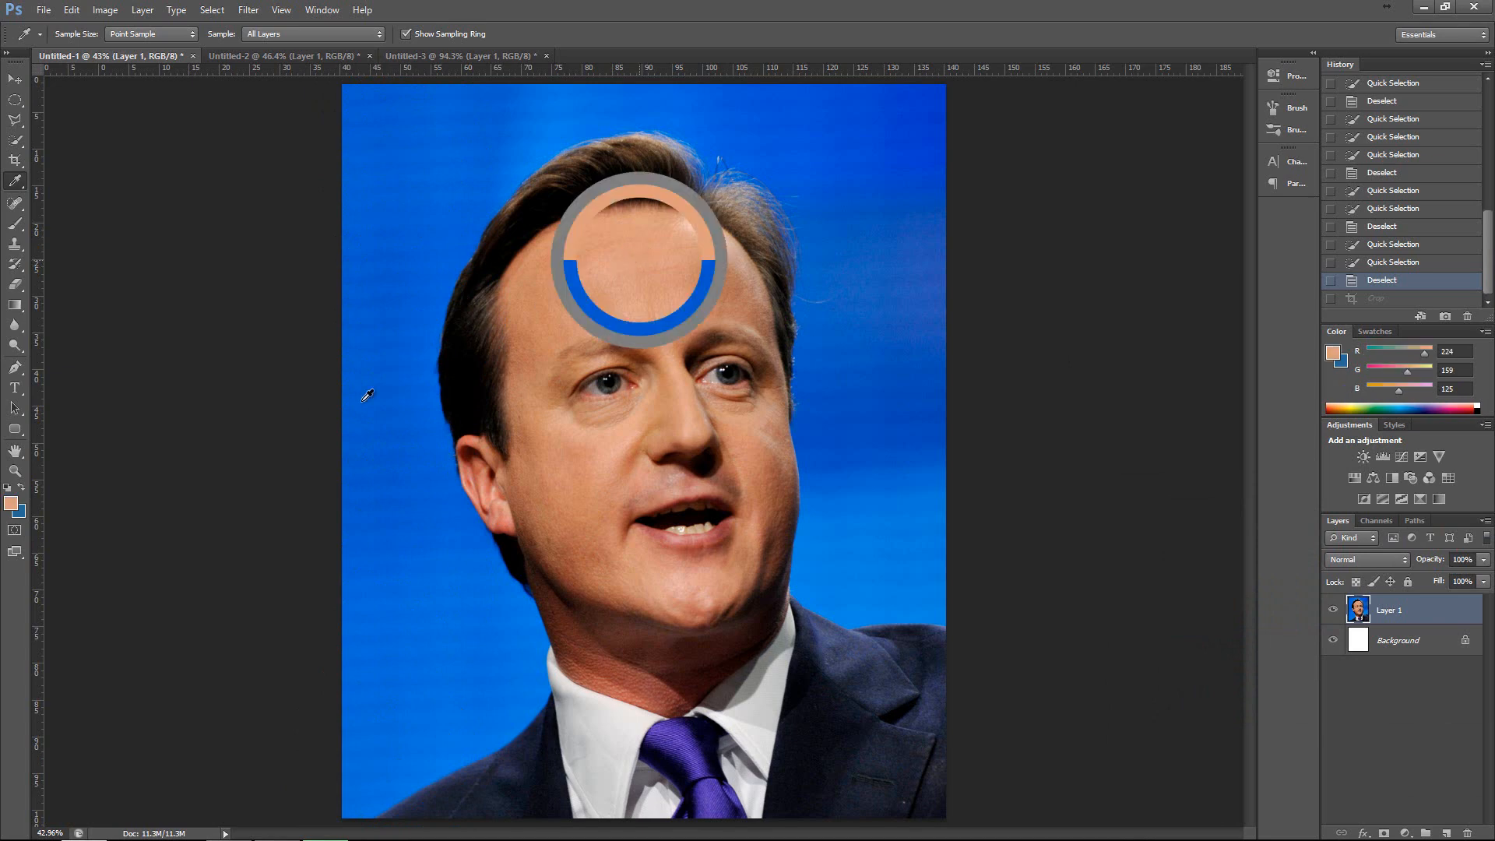
{"action": "left_click", "coordinate": [11, 504]}
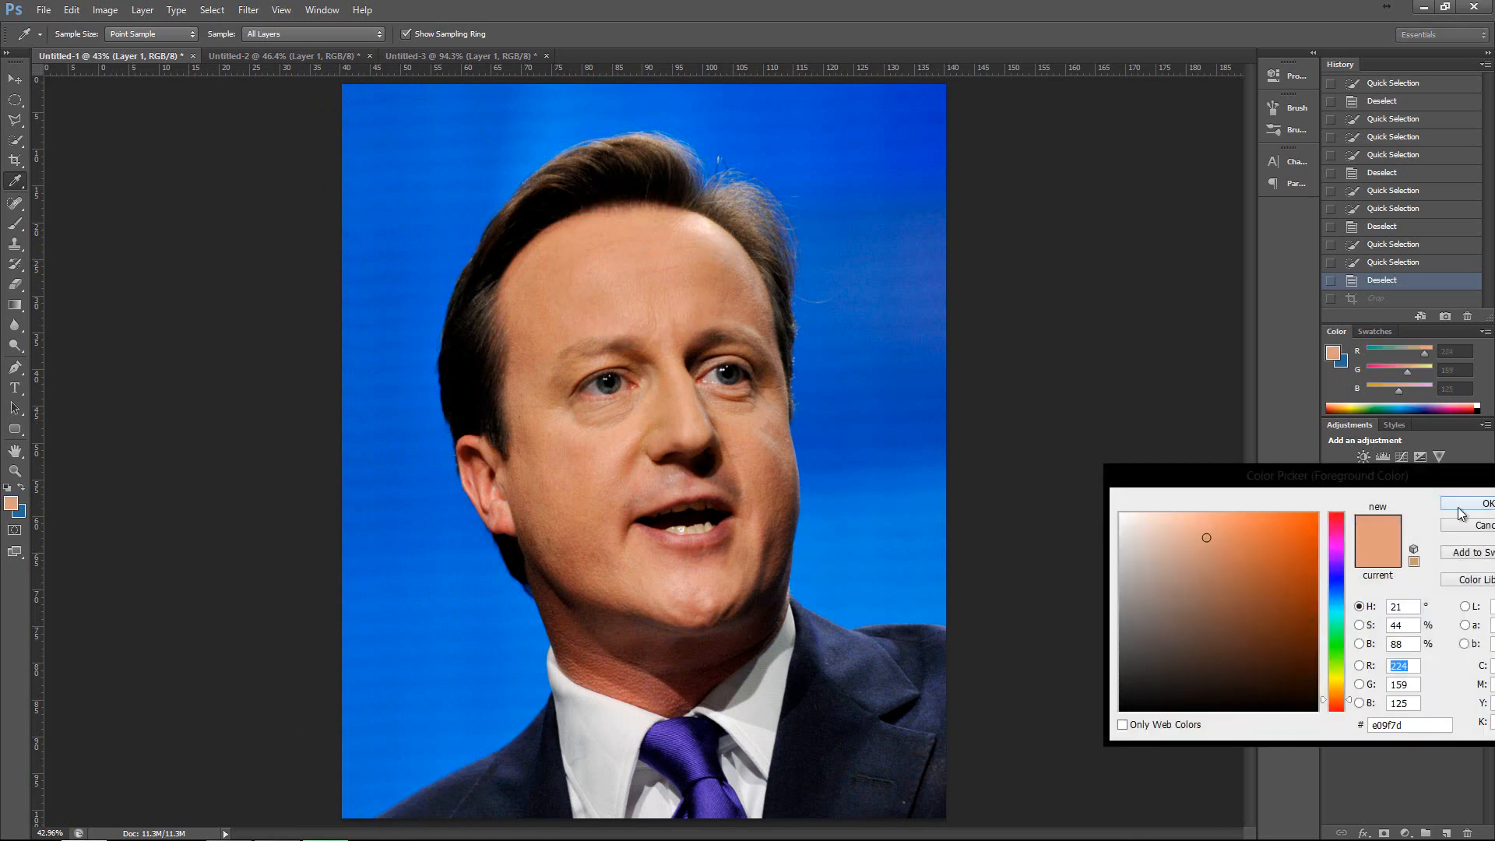
{"action": "left_click", "coordinate": [1458, 507]}
Sample several dark shades of the hair and the teeth colour, RGB 210, 181, 156, with the Eyedropper.
{"action": "left_click", "coordinate": [617, 165]}
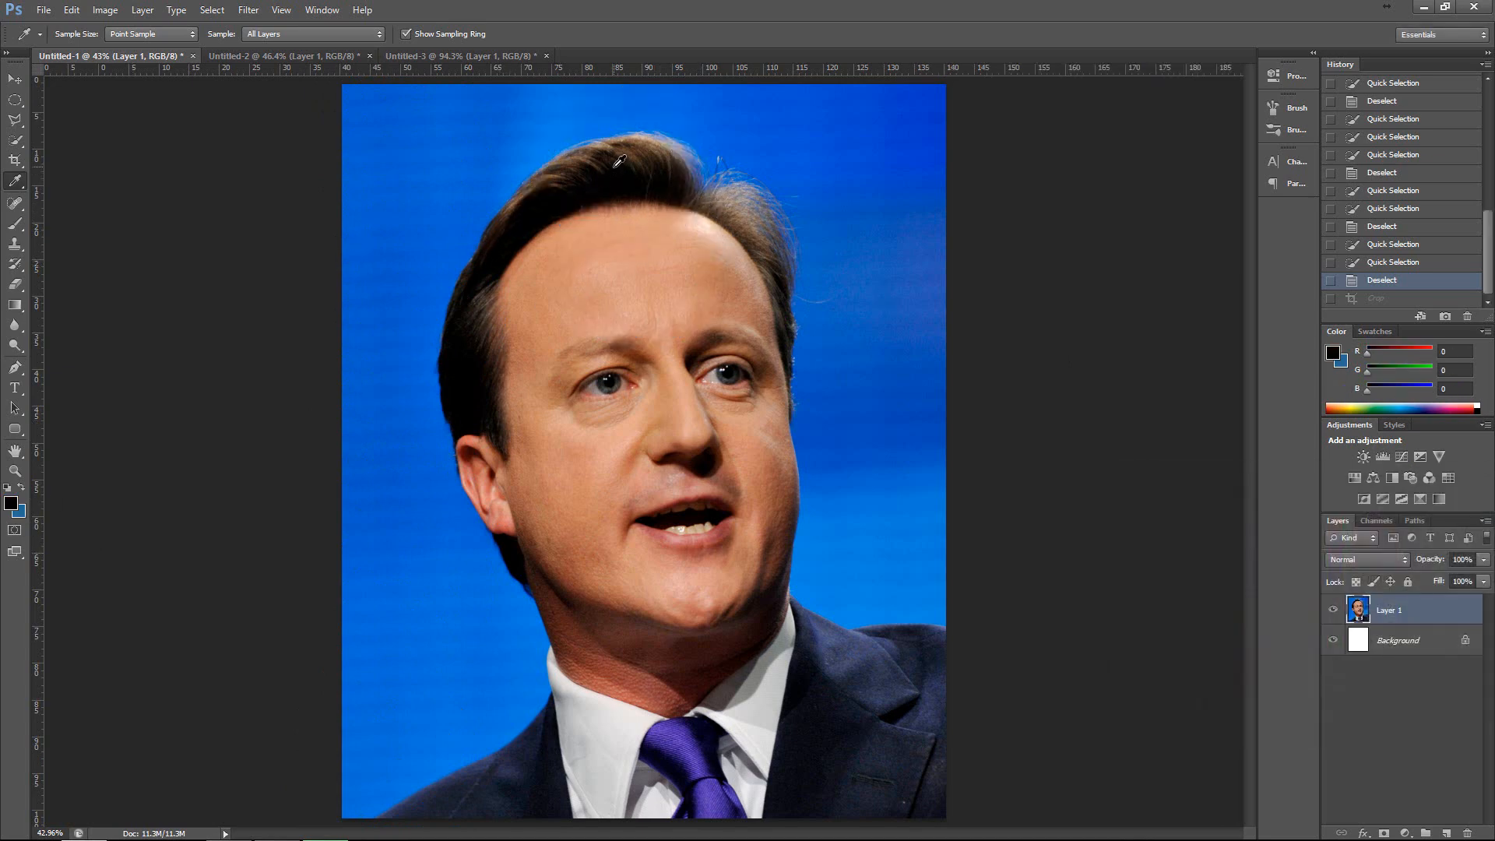
{"action": "left_click_drag", "start_coordinate": [619, 162], "coordinate": [537, 217]}
{"action": "left_click_drag", "start_coordinate": [469, 378], "coordinate": [463, 367]}
{"action": "left_click_drag", "start_coordinate": [703, 522], "coordinate": [701, 530]}
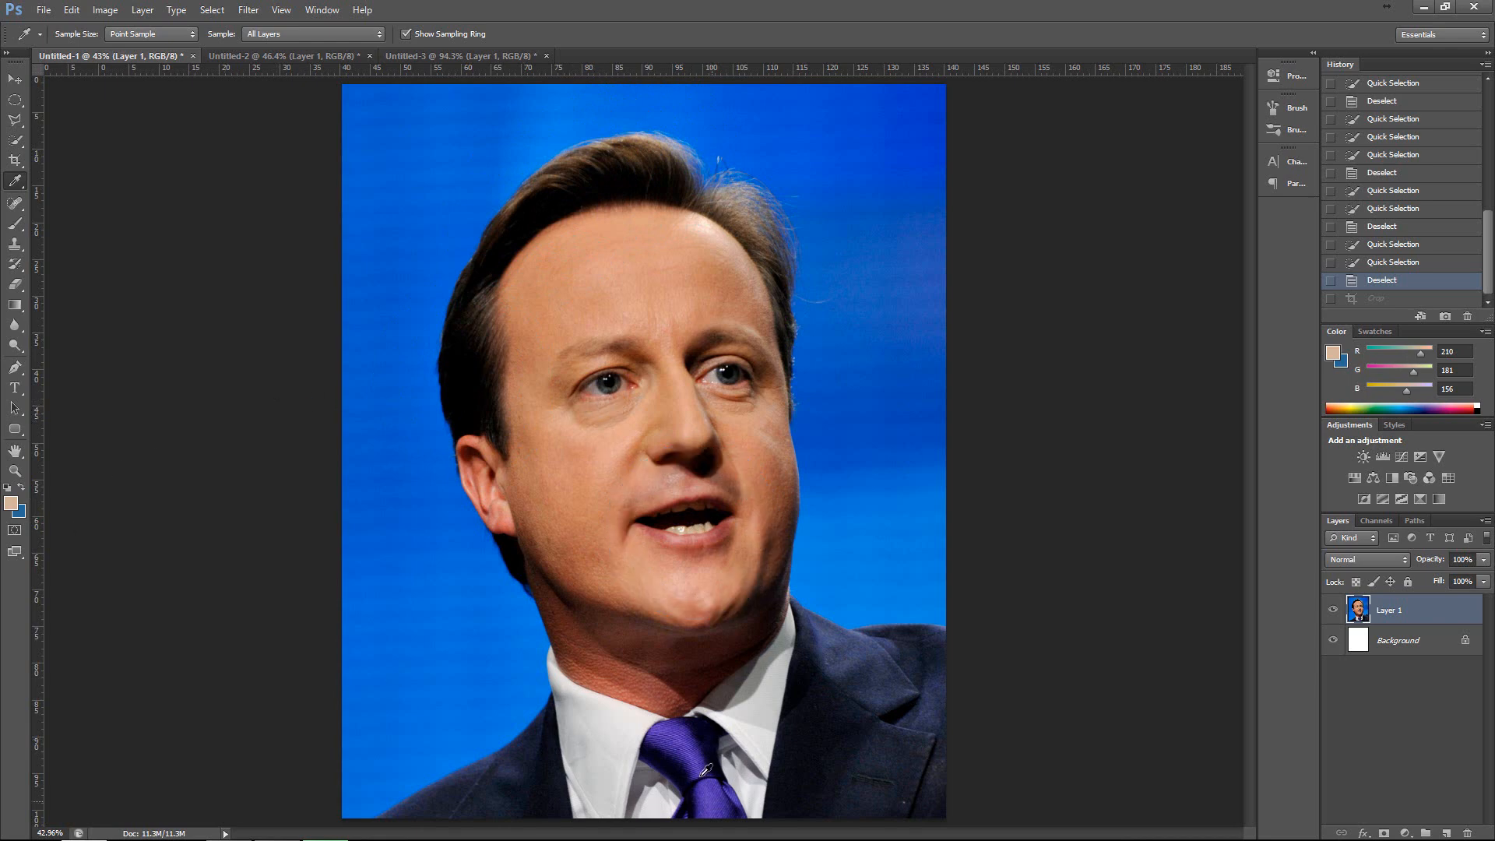
Sample the tie's purple, RGB 84, 60, 181, as the foreground colour and activate the Brush tool.
{"action": "left_click_drag", "start_coordinate": [685, 751], "coordinate": [701, 768]}
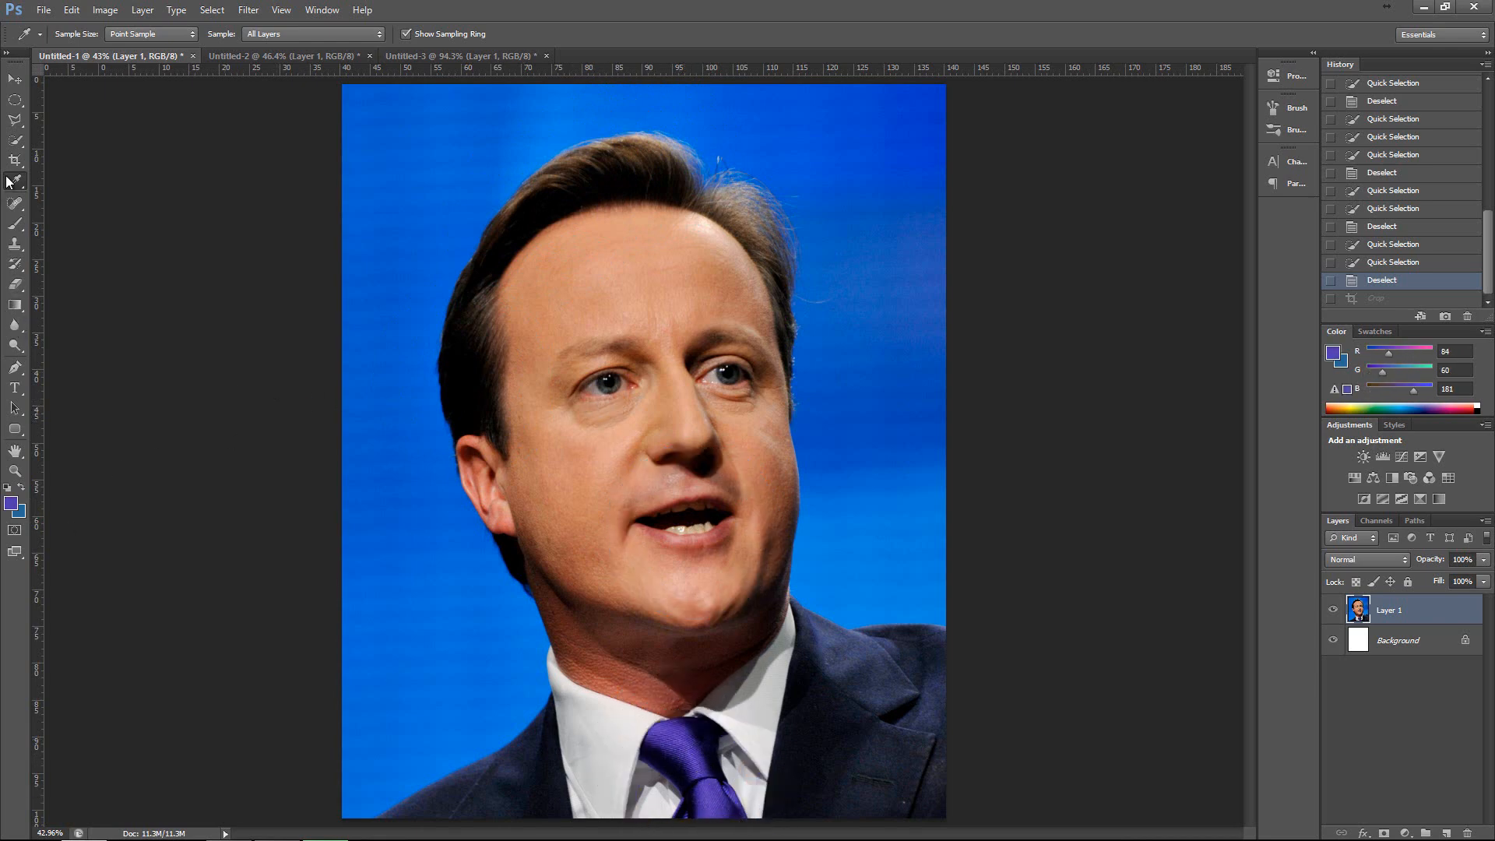
{"action": "left_click", "coordinate": [16, 226]}
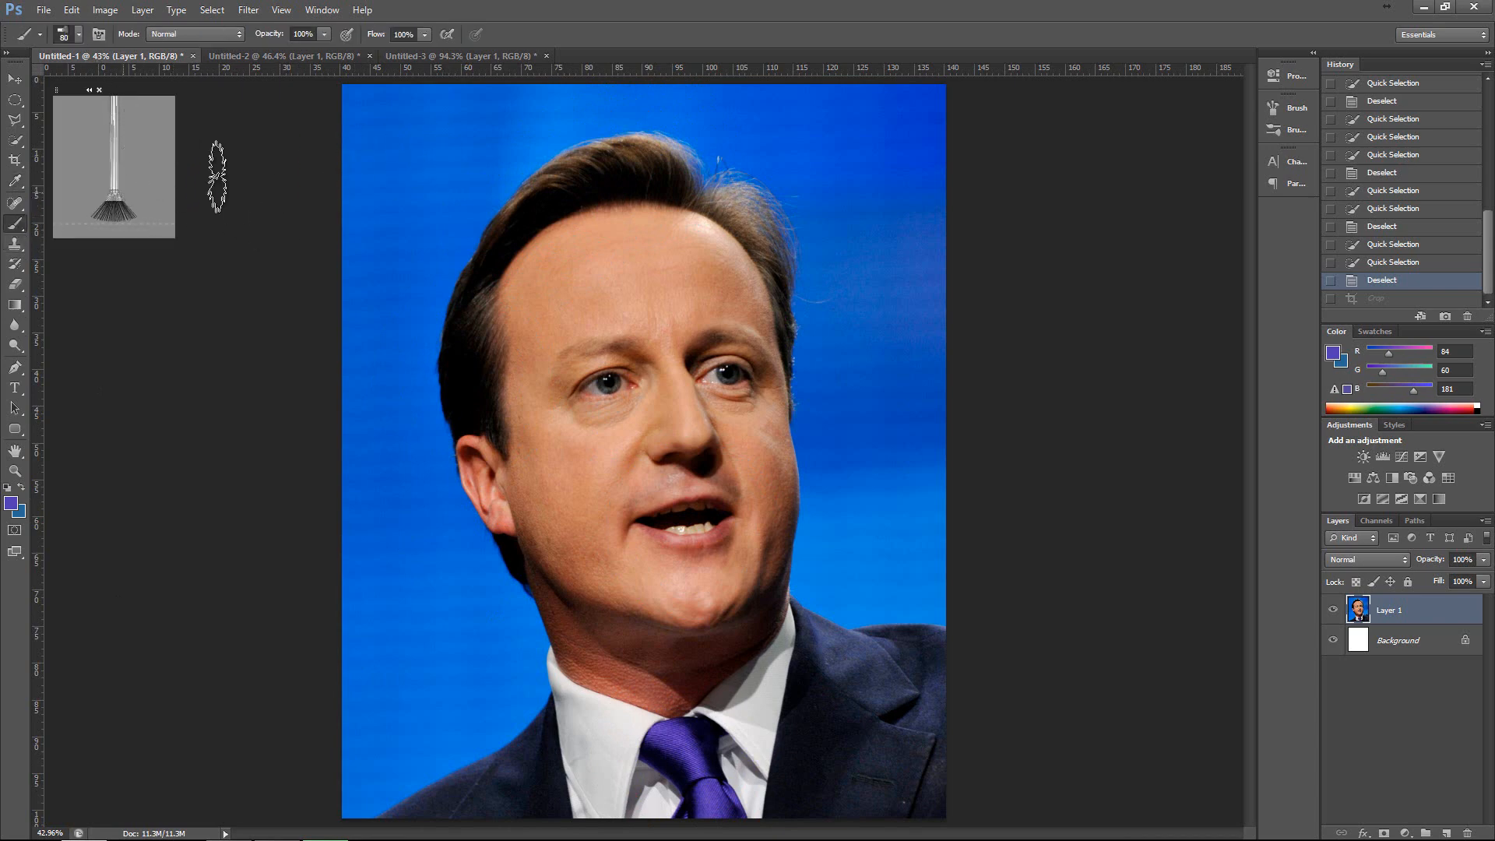
Choose the soft round 80 px brush with 0% hardness, dab once on the blue backdrop and undo the dab.
{"action": "left_click", "coordinate": [78, 34]}
{"action": "scroll", "coordinate": [145, 188], "scroll_direction": "up", "scroll_amount": 2}
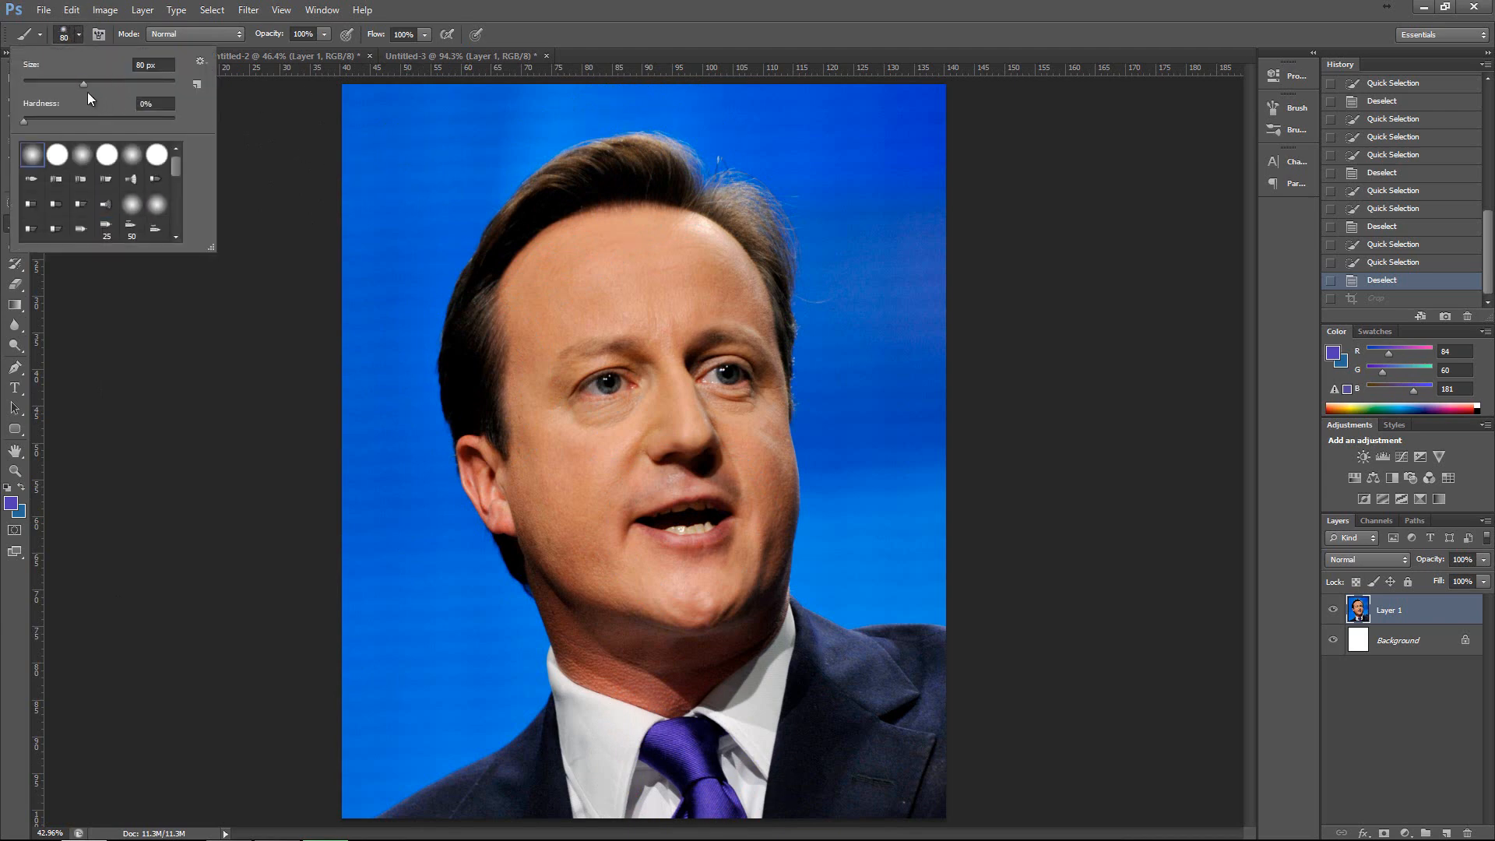
{"action": "left_click", "coordinate": [414, 133]}
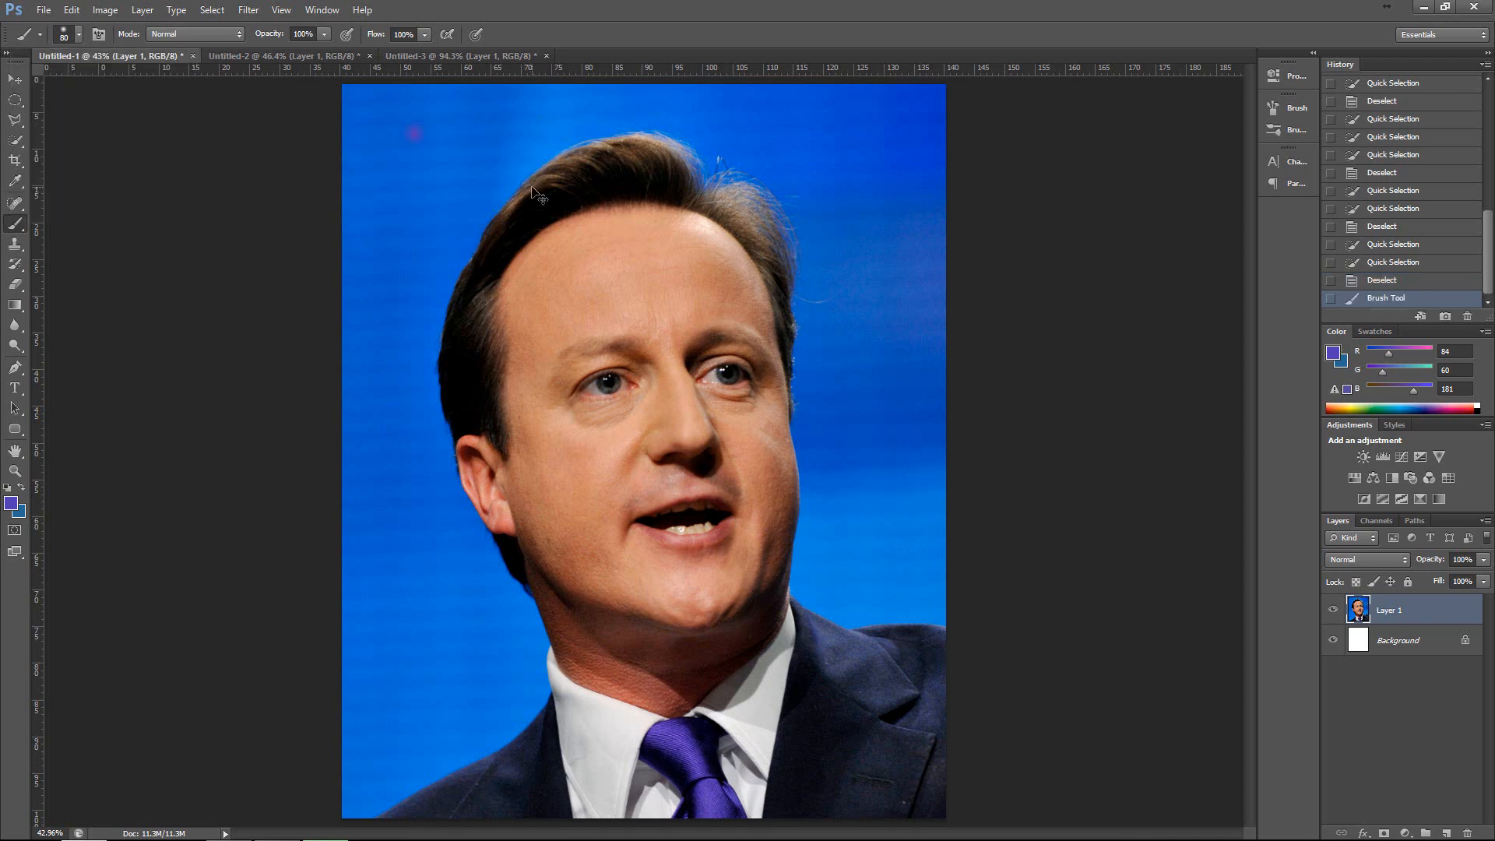
{"action": "key", "text": "ctrl+z"}
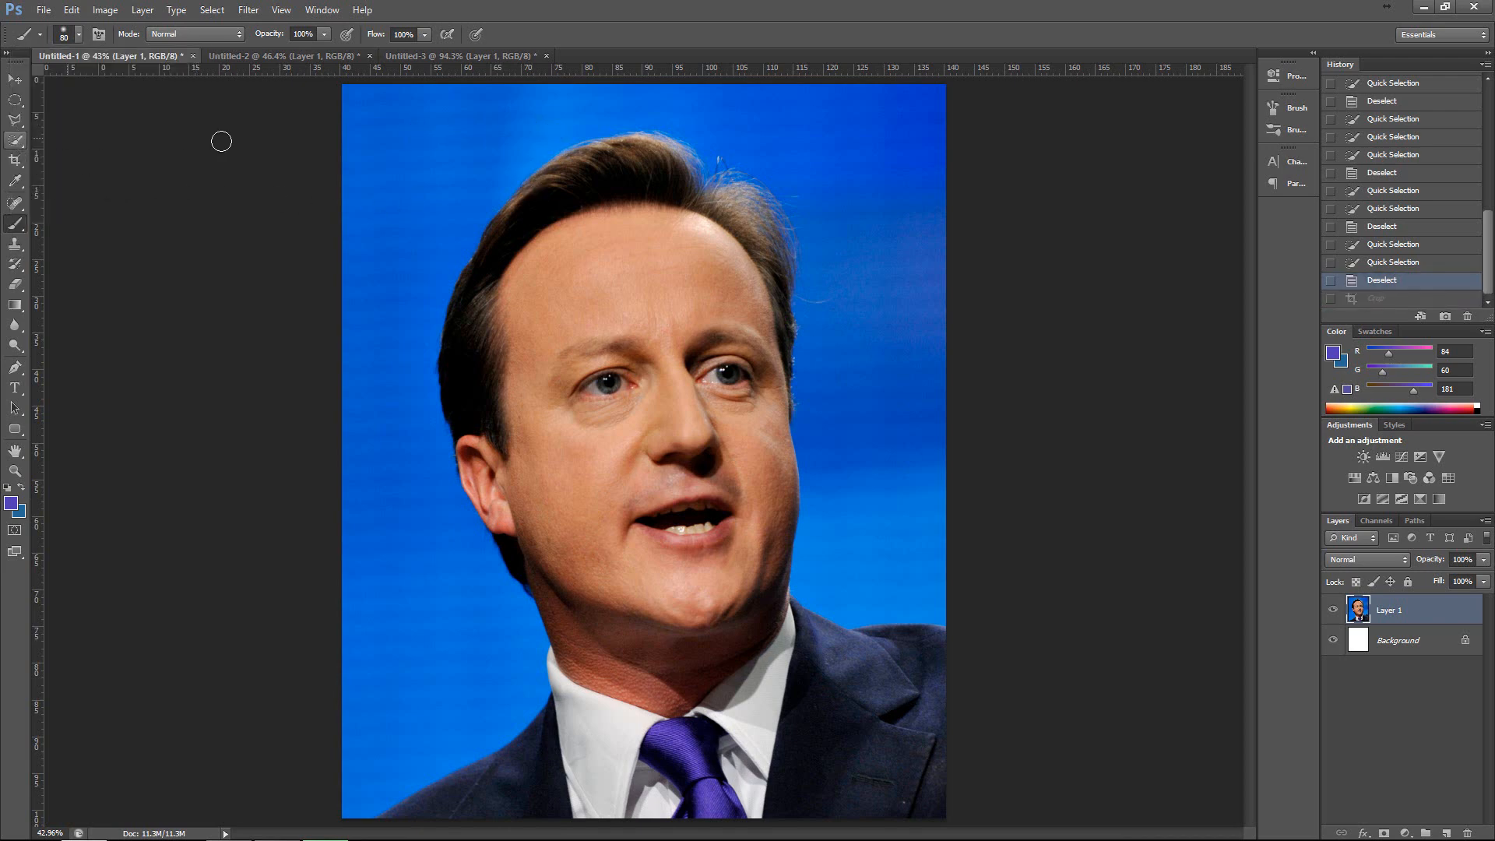
Enlarge and shrink the brush repeatedly over the portrait, settling on a size of 300 px.
{"action": "key", "text": "bracketright"}
{"action": "key", "text": "bracketright"}
{"action": "key", "text": "bracketright"}
{"action": "key", "text": "bracketright"}
{"action": "key", "text": "bracketright"}
{"action": "key", "text": "bracketright"}
{"action": "key", "text": "bracketright"}
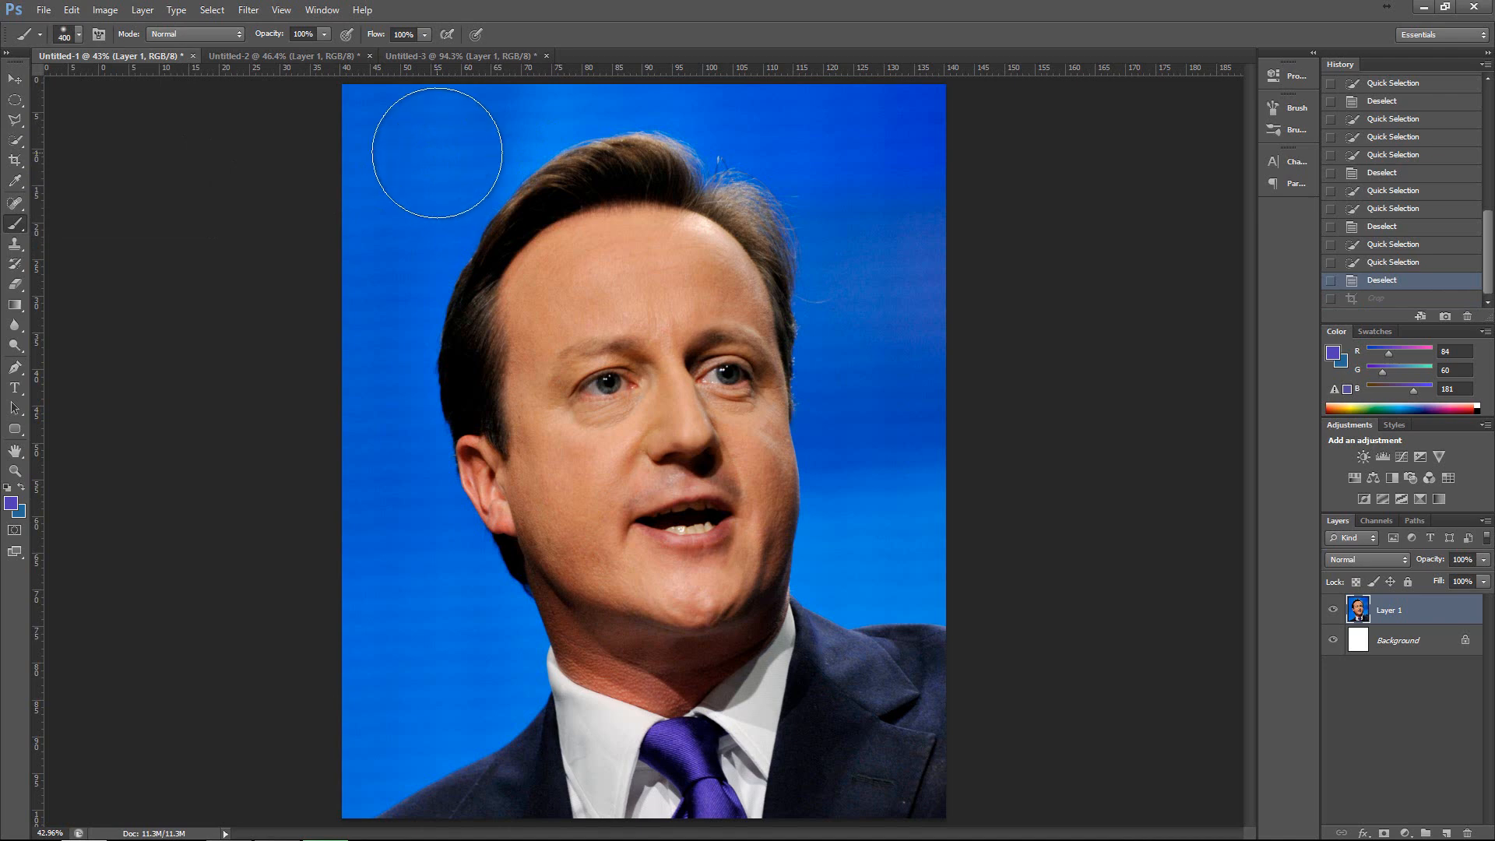
{"action": "key", "text": "bracketleft"}
{"action": "key", "text": "bracketleft"}
{"action": "key", "text": "bracketleft"}
{"action": "key", "text": "bracketleft"}
{"action": "key", "text": "bracketleft"}
{"action": "key", "text": "bracketleft"}
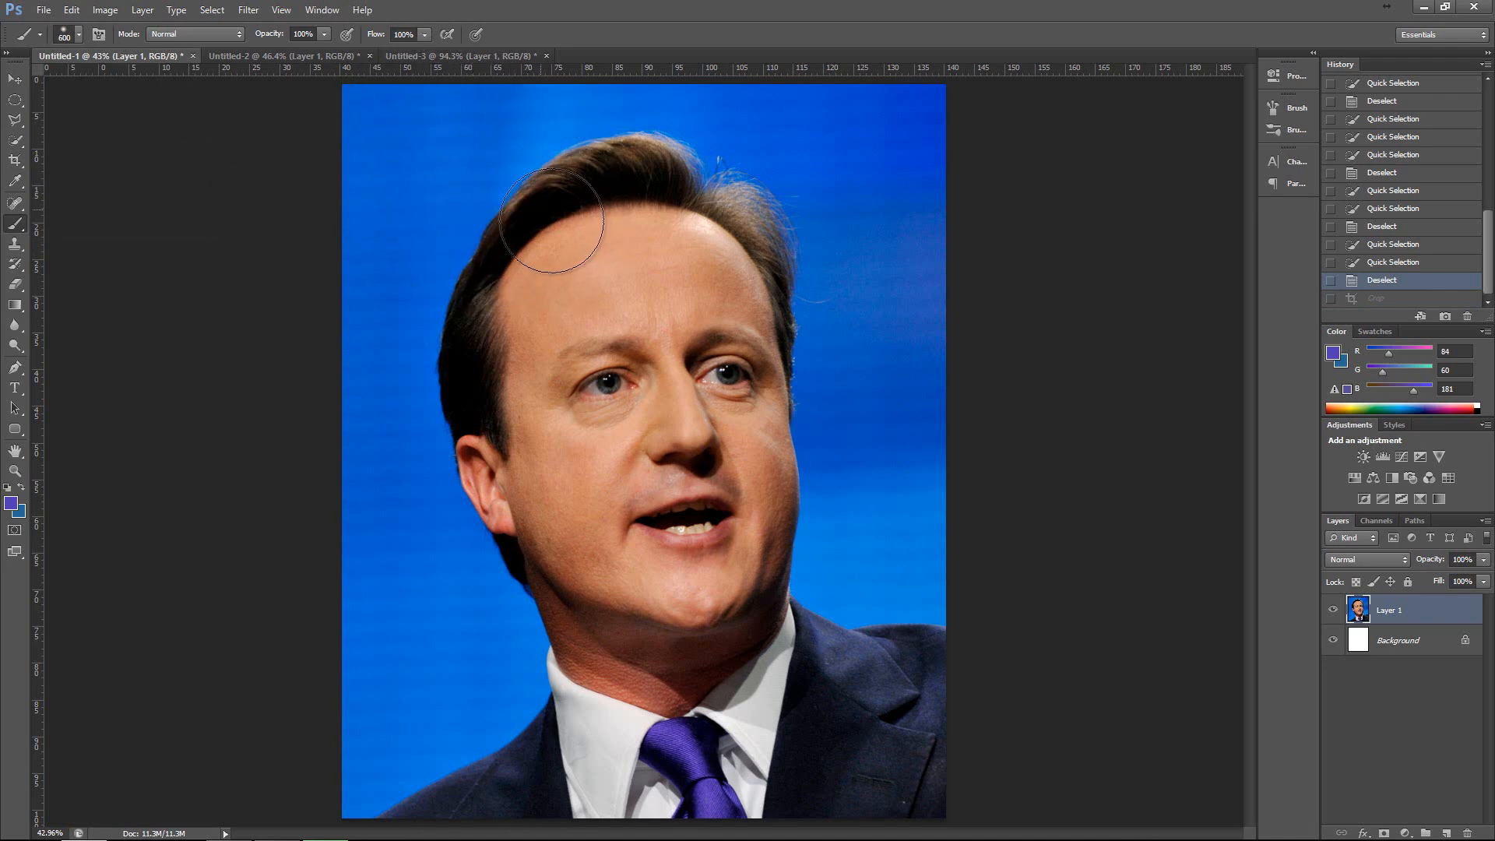
{"action": "key", "text": "bracketright"}
{"action": "key", "text": "bracketright"}
{"action": "key", "text": "bracketright"}
{"action": "key", "text": "bracketright"}
{"action": "key", "text": "bracketright"}
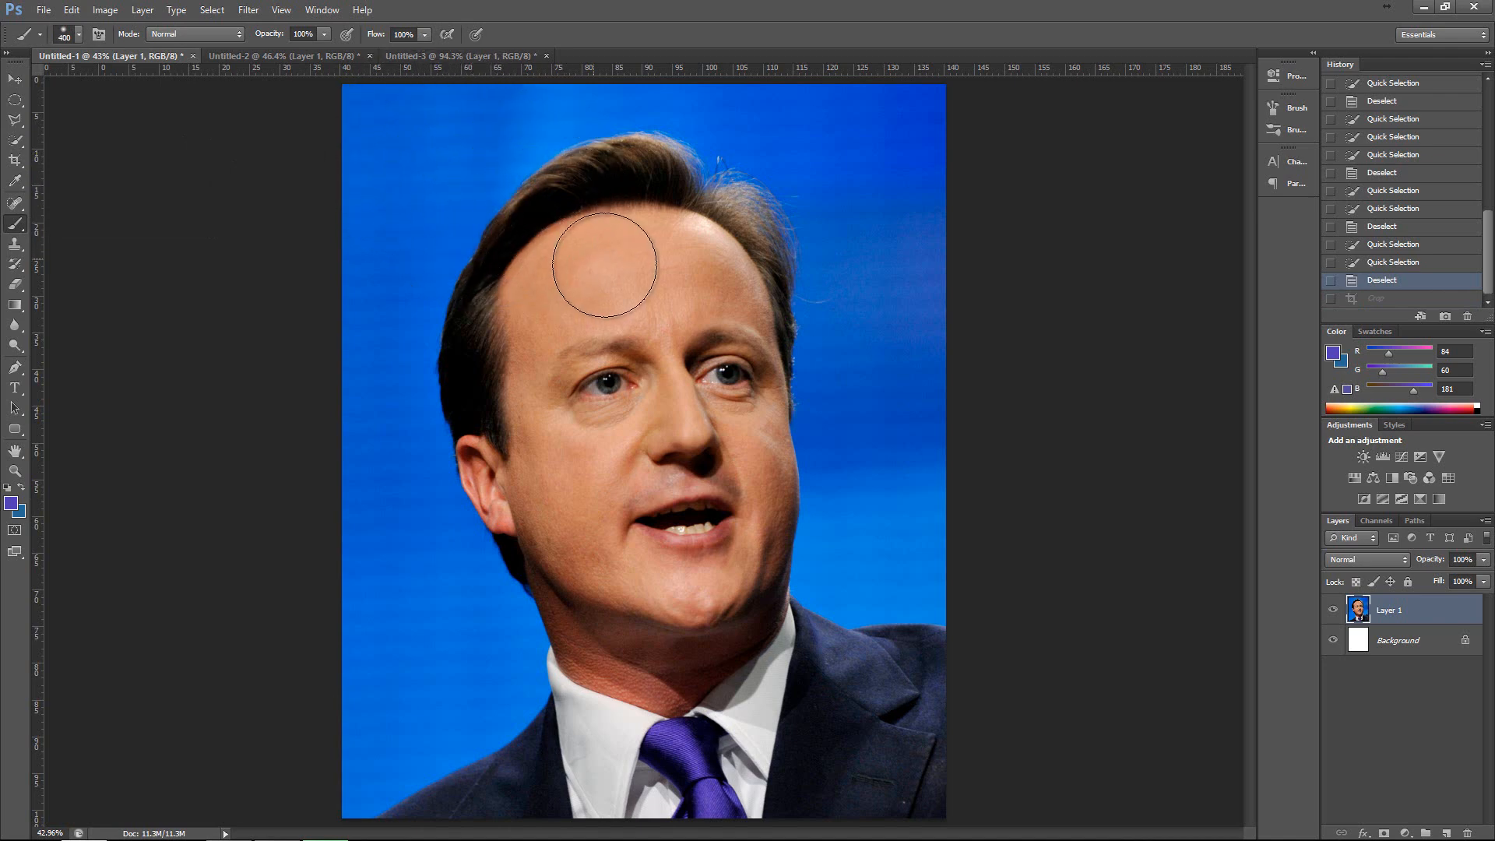
{"action": "key", "text": "bracketleft"}
{"action": "key", "text": "bracketleft"}
{"action": "key", "text": "bracketleft"}
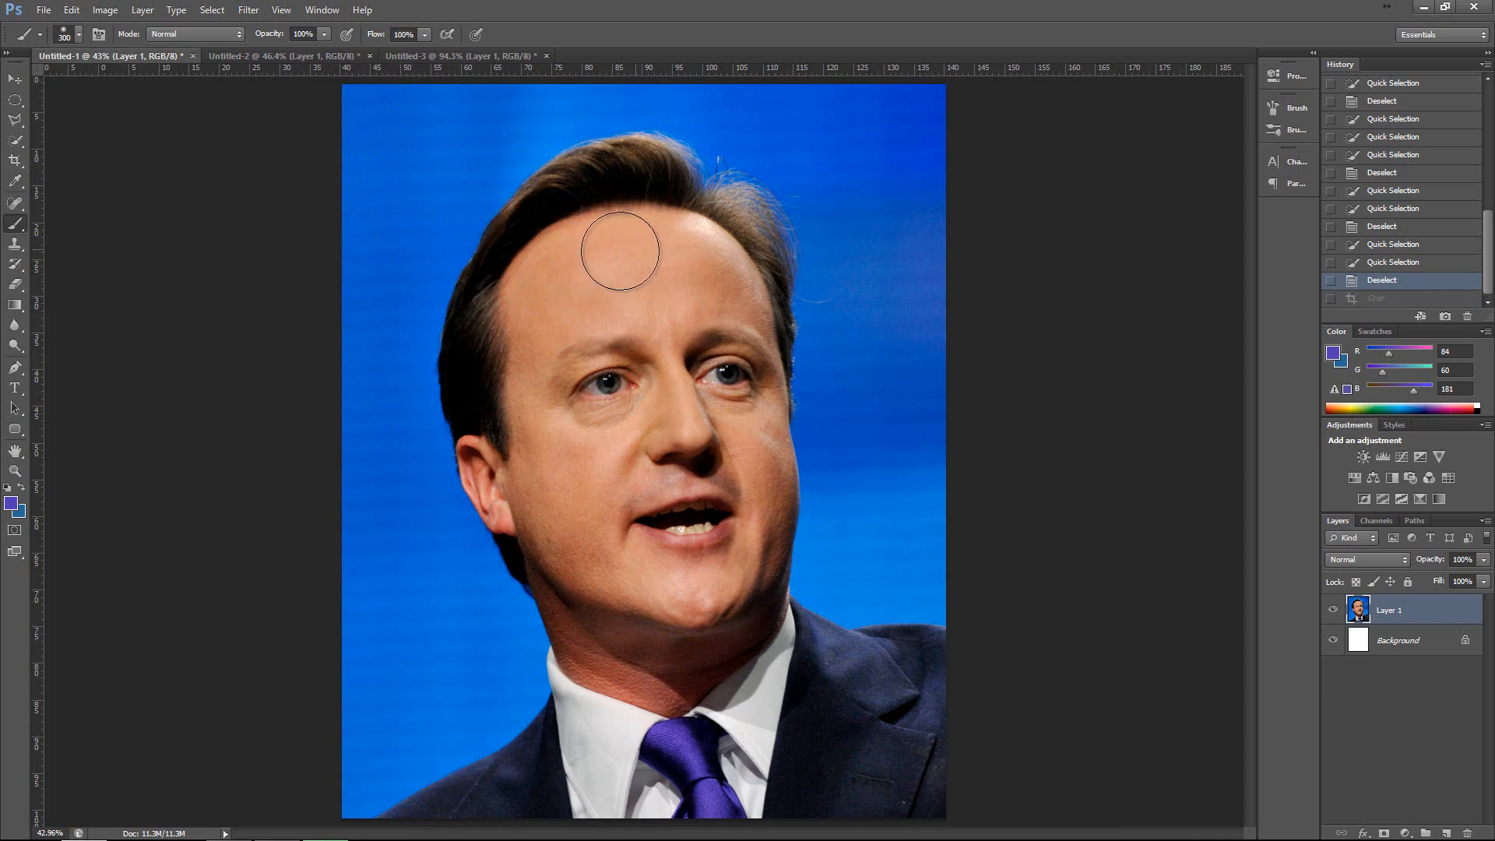
Paint broad soft purple strokes over the forehead, nose and cheek with the 300 px brush, and undo them.
{"action": "left_click_drag", "start_coordinate": [620, 250], "coordinate": [580, 315]}
{"action": "mouse_move", "coordinate": [729, 511]}
{"action": "left_mouse_down"}
{"action": "mouse_move", "coordinate": [707, 347]}
{"action": "mouse_move", "coordinate": [681, 276]}
{"action": "mouse_move", "coordinate": [658, 263]}
{"action": "mouse_move", "coordinate": [706, 453]}
{"action": "mouse_move", "coordinate": [646, 338]}
{"action": "left_mouse_up"}
{"action": "mouse_move", "coordinate": [609, 248]}
{"action": "left_mouse_down"}
{"action": "mouse_move", "coordinate": [568, 258]}
{"action": "mouse_move", "coordinate": [570, 280]}
{"action": "mouse_move", "coordinate": [651, 218]}
{"action": "mouse_move", "coordinate": [704, 258]}
{"action": "mouse_move", "coordinate": [737, 259]}
{"action": "mouse_move", "coordinate": [755, 466]}
{"action": "left_mouse_up"}
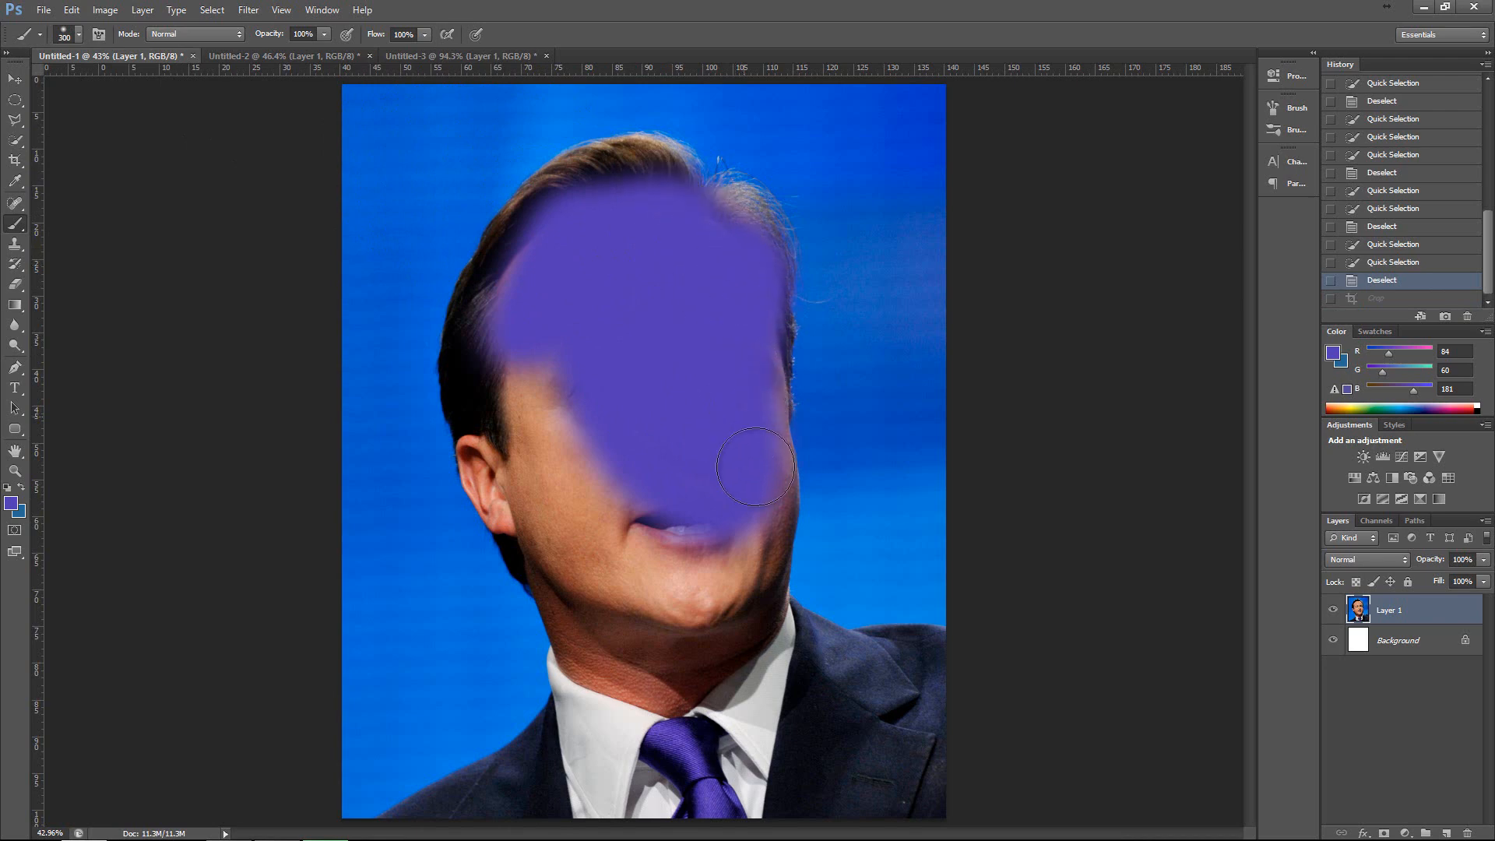
{"action": "mouse_move", "coordinate": [752, 544]}
{"action": "left_mouse_down"}
{"action": "mouse_move", "coordinate": [692, 638]}
{"action": "mouse_move", "coordinate": [638, 666]}
{"action": "mouse_move", "coordinate": [614, 569]}
{"action": "mouse_move", "coordinate": [586, 626]}
{"action": "mouse_move", "coordinate": [592, 593]}
{"action": "mouse_move", "coordinate": [512, 404]}
{"action": "mouse_move", "coordinate": [491, 468]}
{"action": "mouse_move", "coordinate": [511, 281]}
{"action": "mouse_move", "coordinate": [596, 183]}
{"action": "mouse_move", "coordinate": [622, 175]}
{"action": "mouse_move", "coordinate": [705, 229]}
{"action": "mouse_move", "coordinate": [753, 234]}
{"action": "mouse_move", "coordinate": [686, 538]}
{"action": "left_mouse_up"}
{"action": "key", "text": "ctrl+z"}
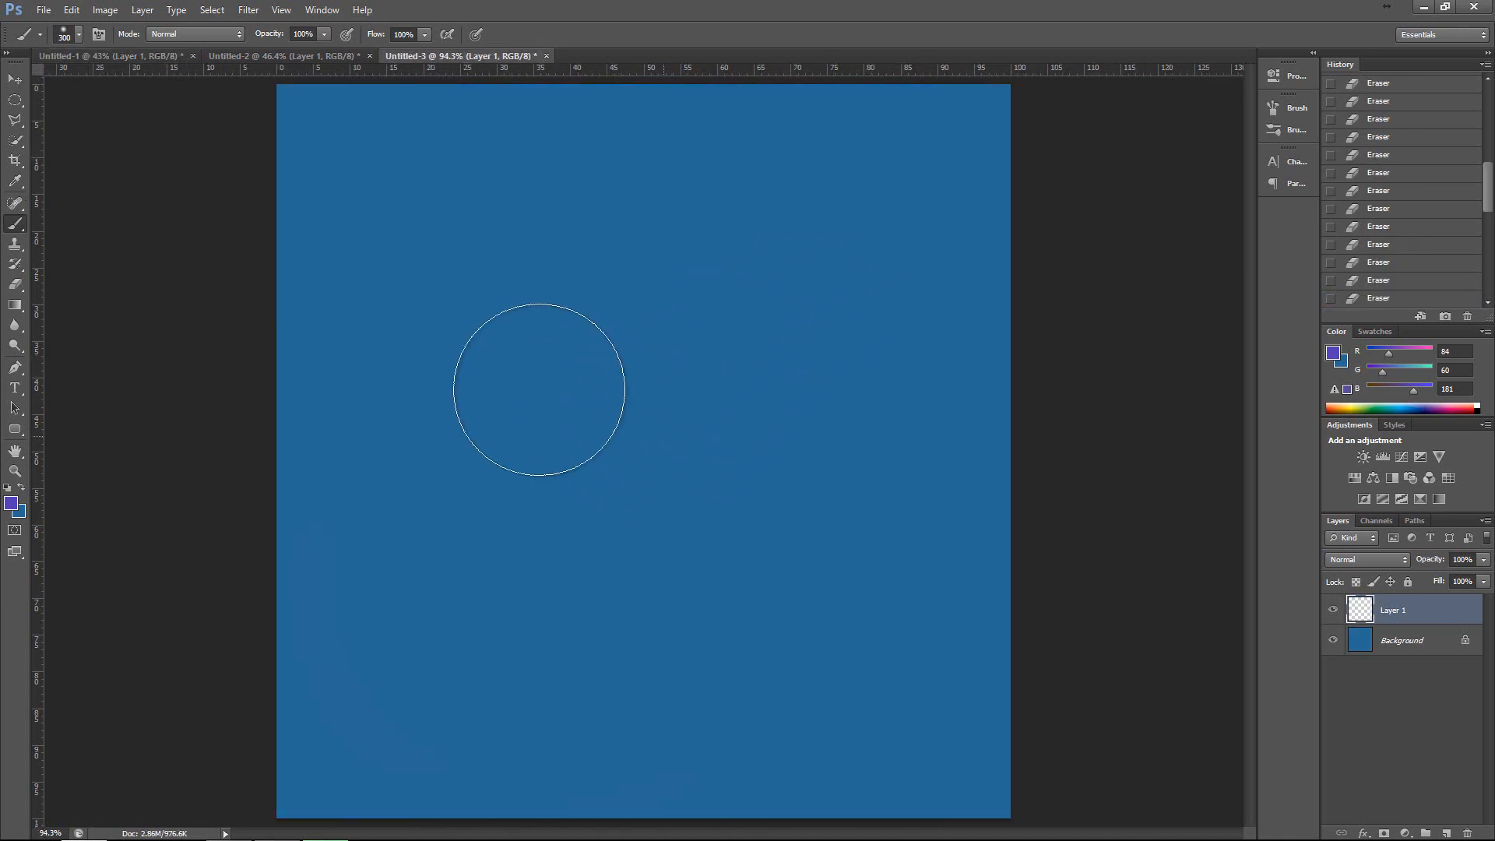
Paint a soft purple patch on the blue canvas of Untitled-3, undo it and return to Untitled-1.
{"action": "mouse_move", "coordinate": [537, 390]}
{"action": "left_mouse_down"}
{"action": "mouse_move", "coordinate": [651, 324]}
{"action": "mouse_move", "coordinate": [428, 410]}
{"action": "left_mouse_up"}
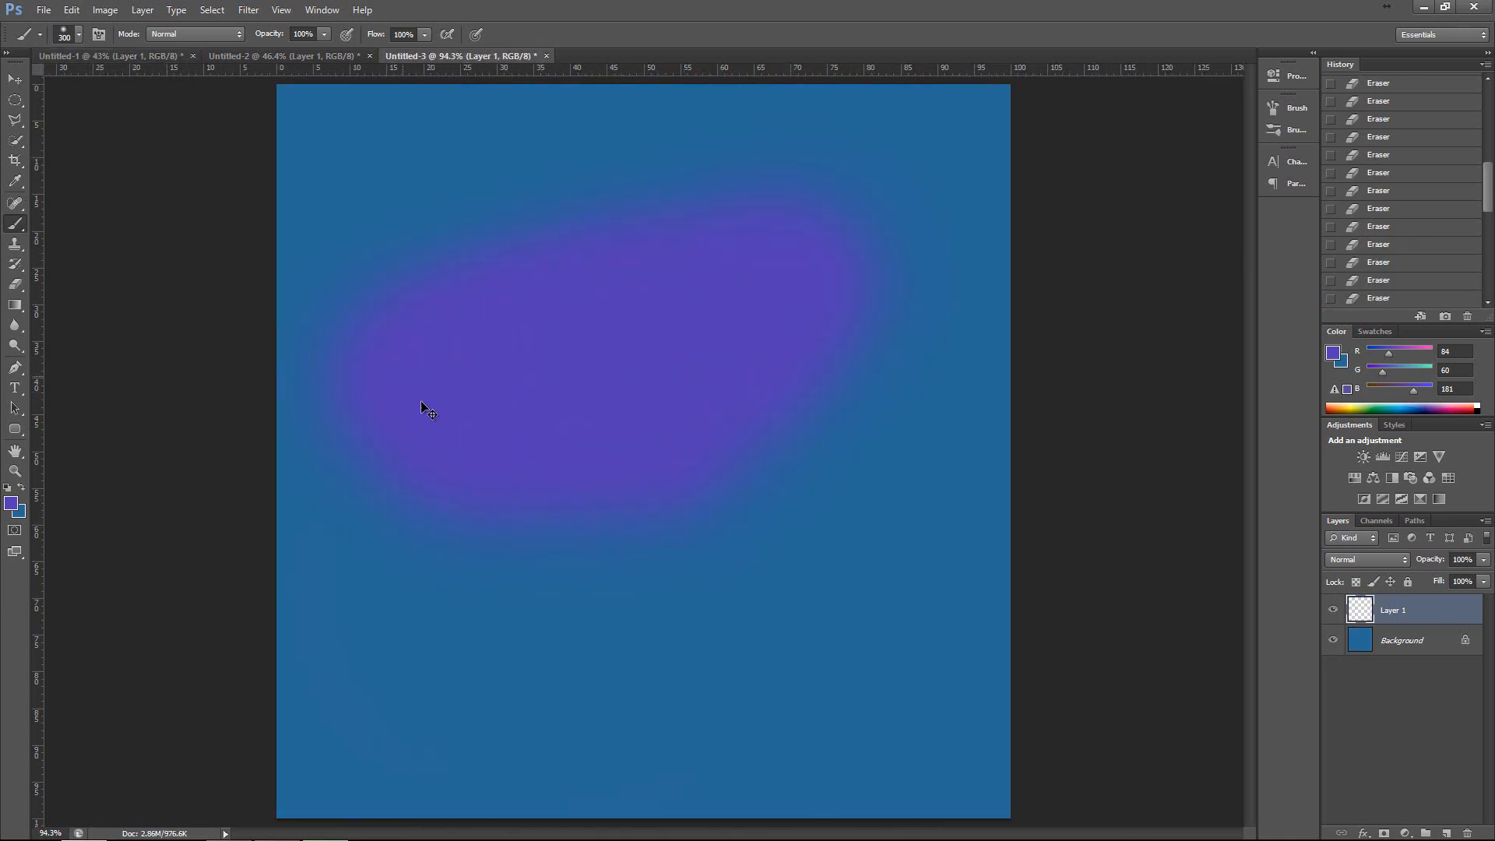
{"action": "key", "text": "ctrl+z"}
{"action": "left_click", "coordinate": [78, 55]}
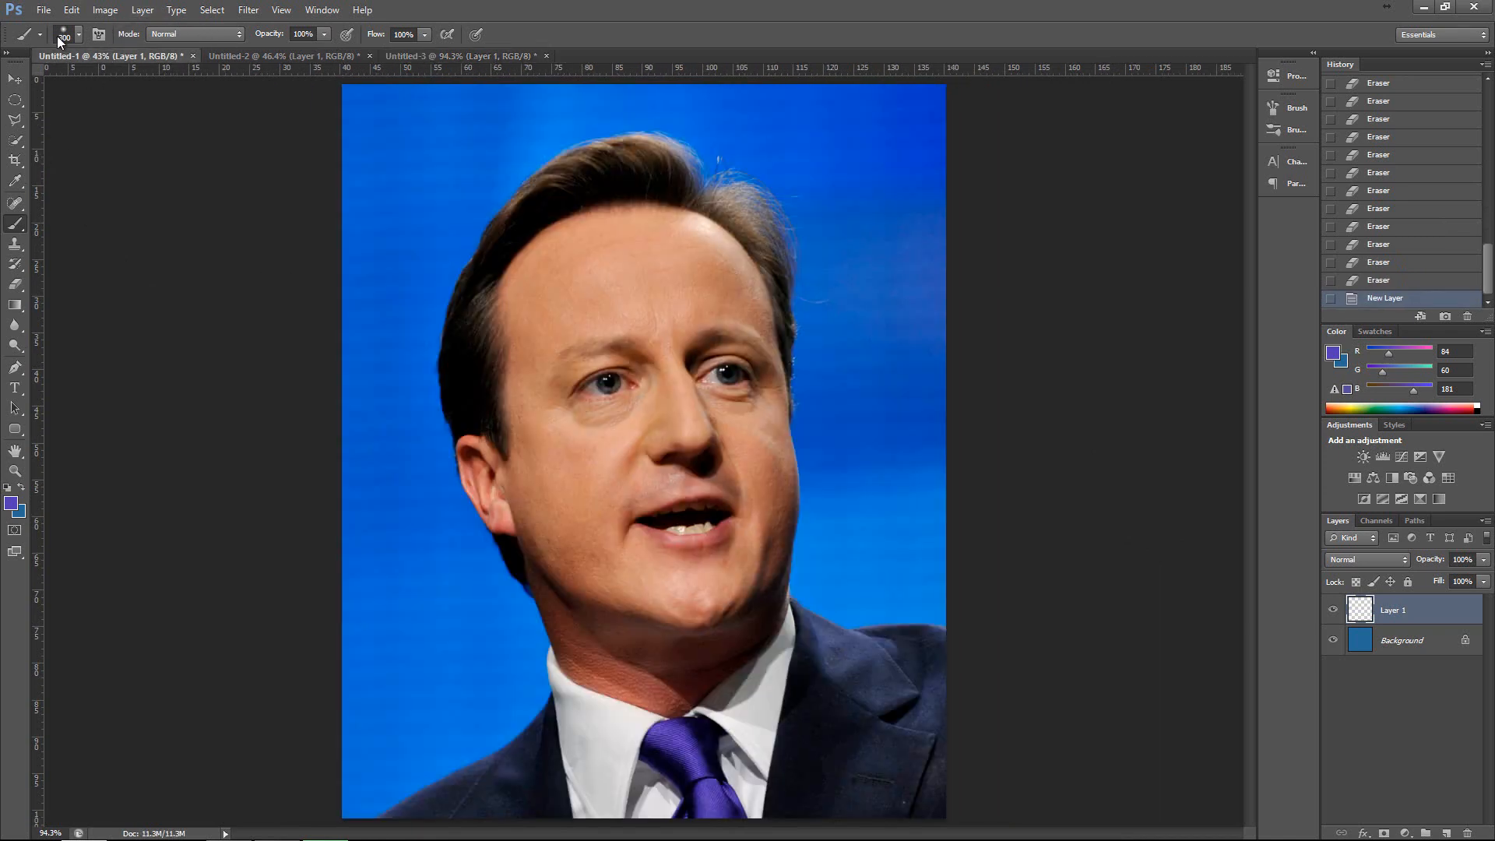
Try a different brush hardness, switch to the Untitled-3 document and enlarge the brush to 600 px.
{"action": "left_click", "coordinate": [78, 34]}
{"action": "left_click_drag", "start_coordinate": [53, 120], "coordinate": [137, 119]}
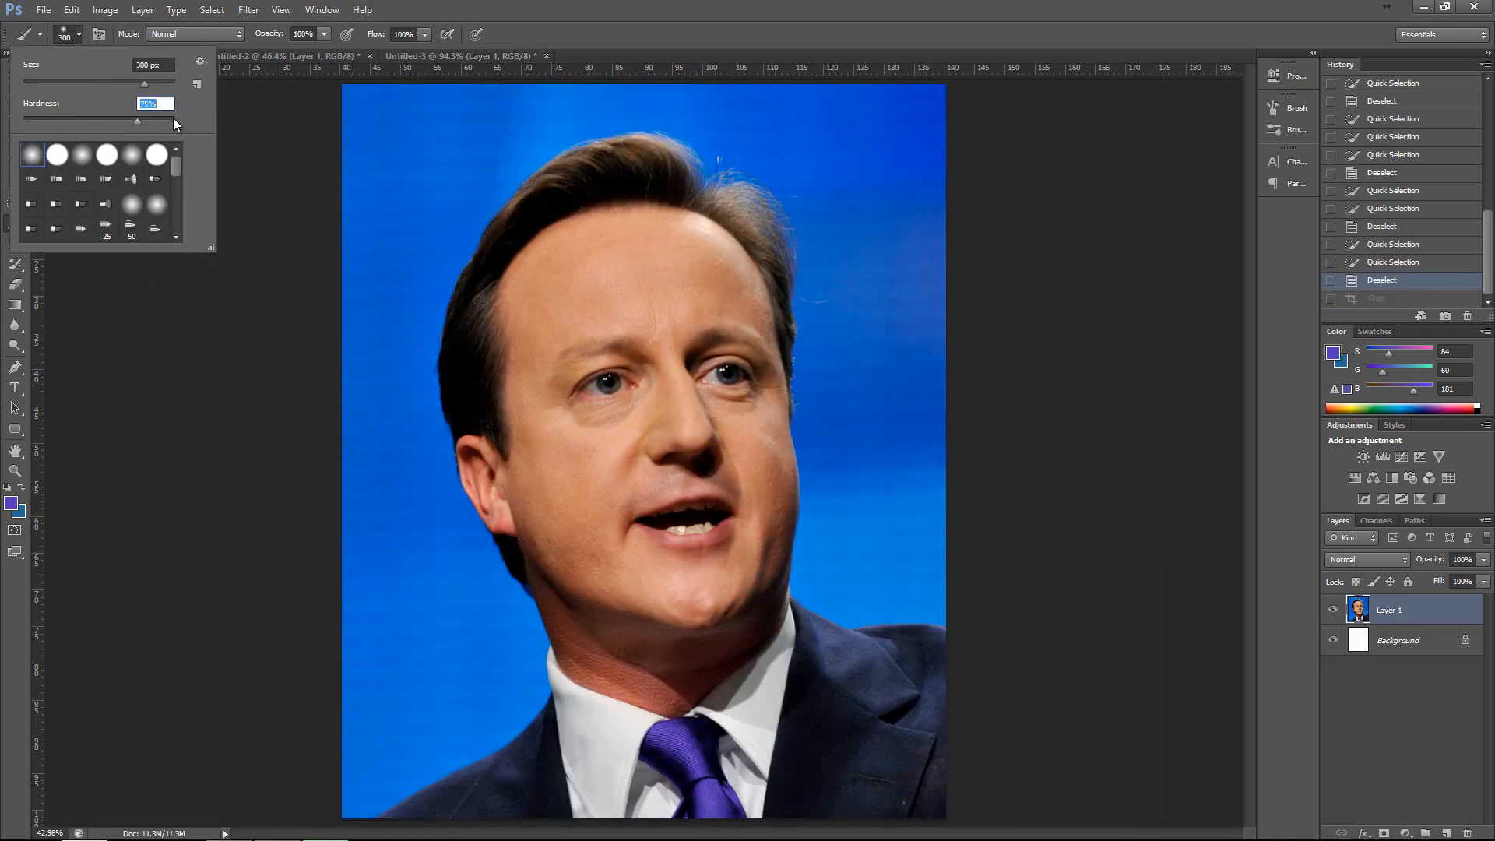
{"action": "left_click", "coordinate": [446, 56]}
{"action": "key", "text": "bracketright"}
{"action": "key", "text": "bracketright"}
{"action": "key", "text": "bracketright"}
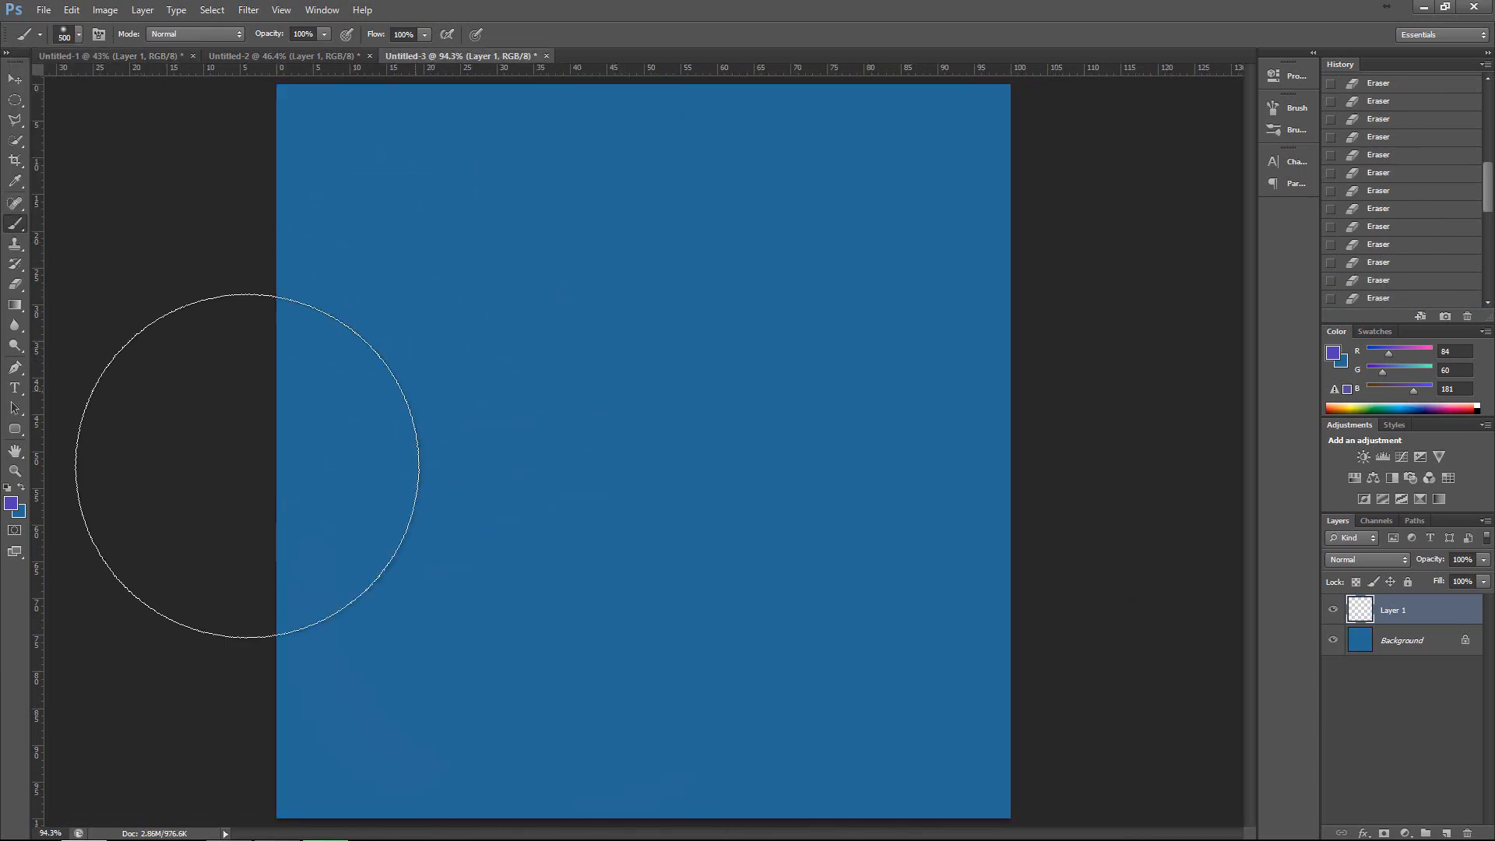
Set the foreground colour to black, RGB 0, 0, 0, and paint large soft strokes over most of the blue canvas.
{"action": "left_click", "coordinate": [14, 506]}
{"action": "left_click_drag", "start_coordinate": [1294, 584], "coordinate": [1365, 764]}
{"action": "left_click", "coordinate": [1456, 504]}
{"action": "mouse_move", "coordinate": [591, 296]}
{"action": "left_mouse_down"}
{"action": "mouse_move", "coordinate": [685, 535]}
{"action": "mouse_move", "coordinate": [660, 608]}
{"action": "mouse_move", "coordinate": [447, 574]}
{"action": "mouse_move", "coordinate": [612, 517]}
{"action": "mouse_move", "coordinate": [736, 662]}
{"action": "mouse_move", "coordinate": [874, 634]}
{"action": "left_mouse_up"}
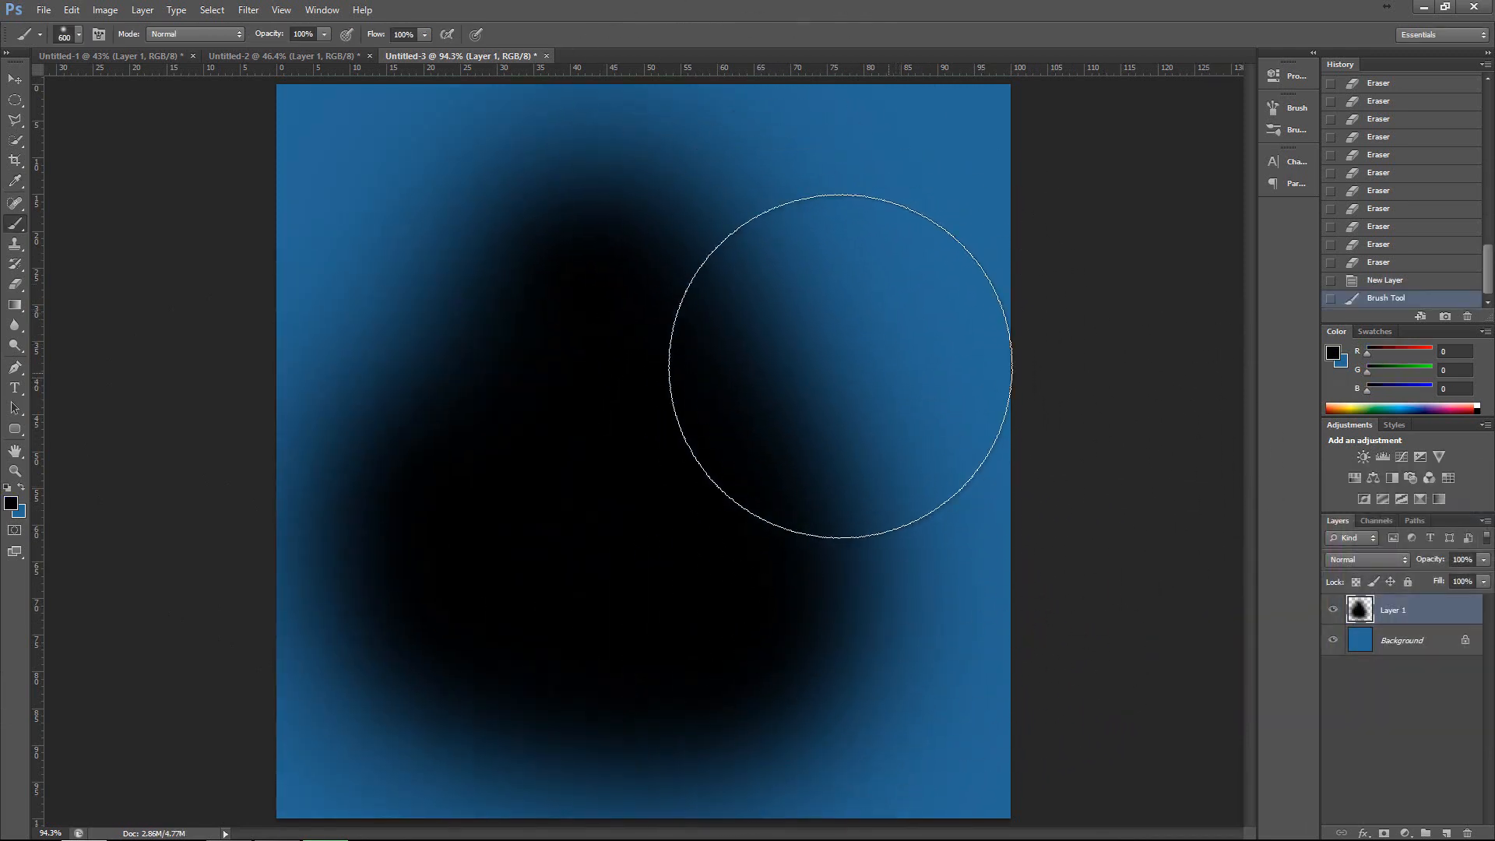
{"action": "mouse_move", "coordinate": [675, 351]}
{"action": "left_mouse_down"}
{"action": "mouse_move", "coordinate": [680, 387]}
{"action": "mouse_move", "coordinate": [864, 405]}
{"action": "mouse_move", "coordinate": [861, 370]}
{"action": "mouse_move", "coordinate": [490, 334]}
{"action": "mouse_move", "coordinate": [387, 417]}
{"action": "mouse_move", "coordinate": [510, 351]}
{"action": "mouse_move", "coordinate": [841, 646]}
{"action": "left_mouse_up"}
{"action": "left_click", "coordinate": [861, 370]}
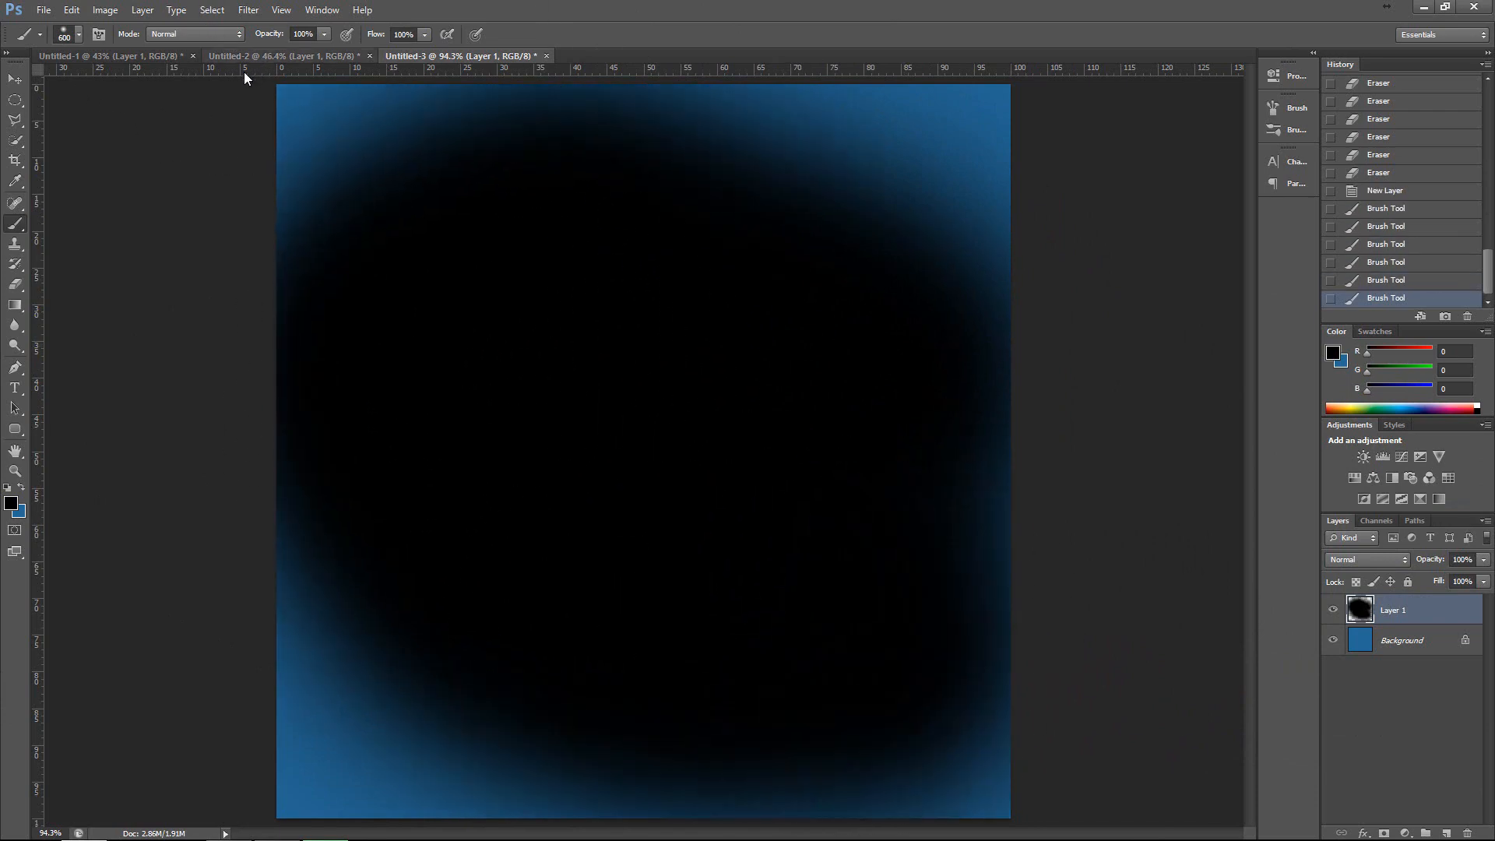
Raise the brush hardness to get a crisp edge and undo all the soft black strokes.
{"action": "left_click", "coordinate": [79, 36]}
{"action": "left_click_drag", "start_coordinate": [72, 122], "coordinate": [232, 121]}
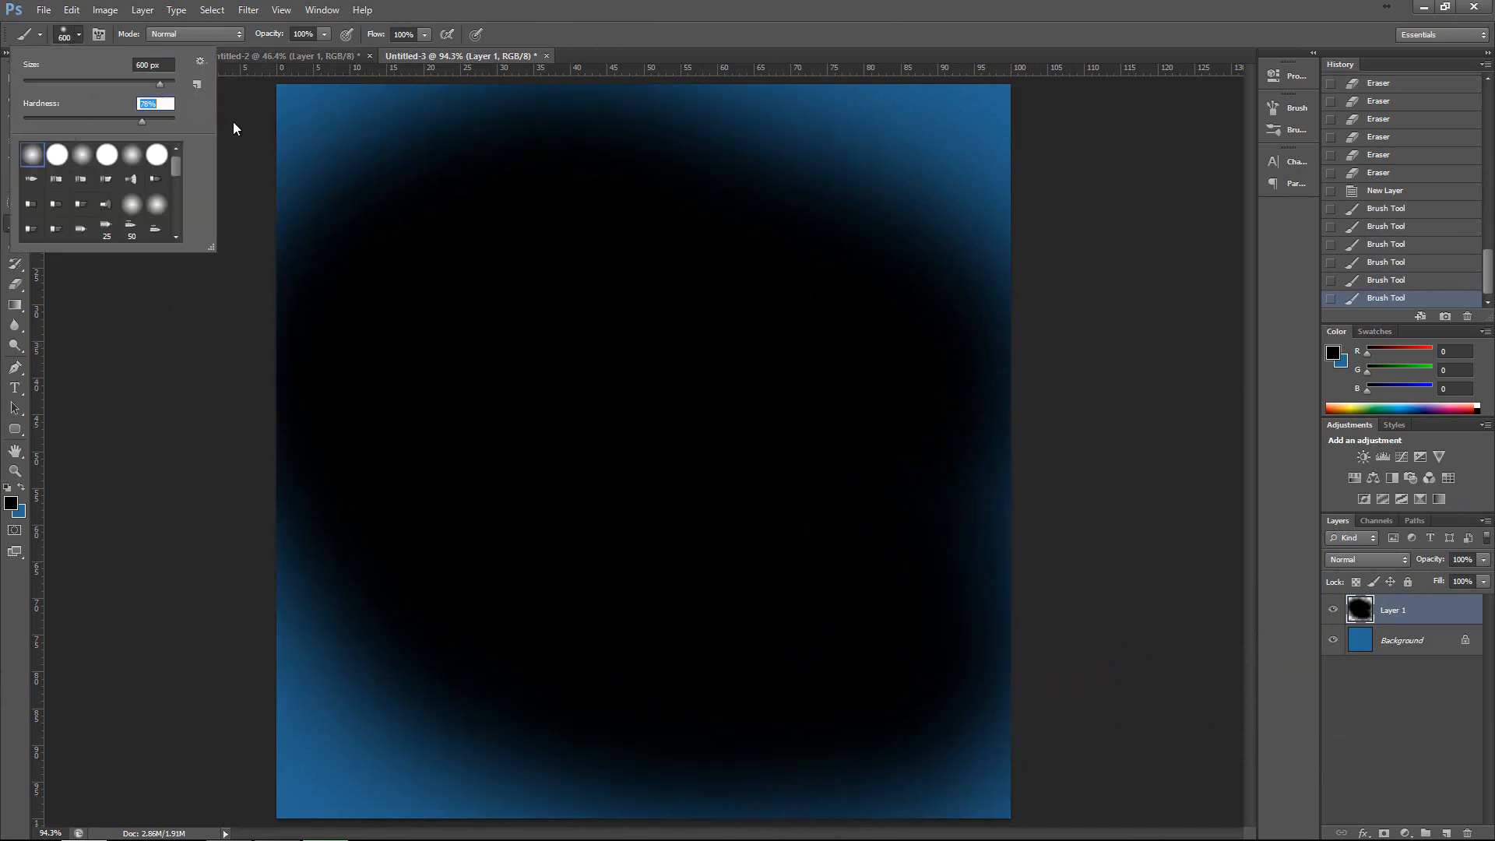
{"action": "key", "text": "ctrl+alt+z"}
{"action": "key", "text": "ctrl+alt+z"}
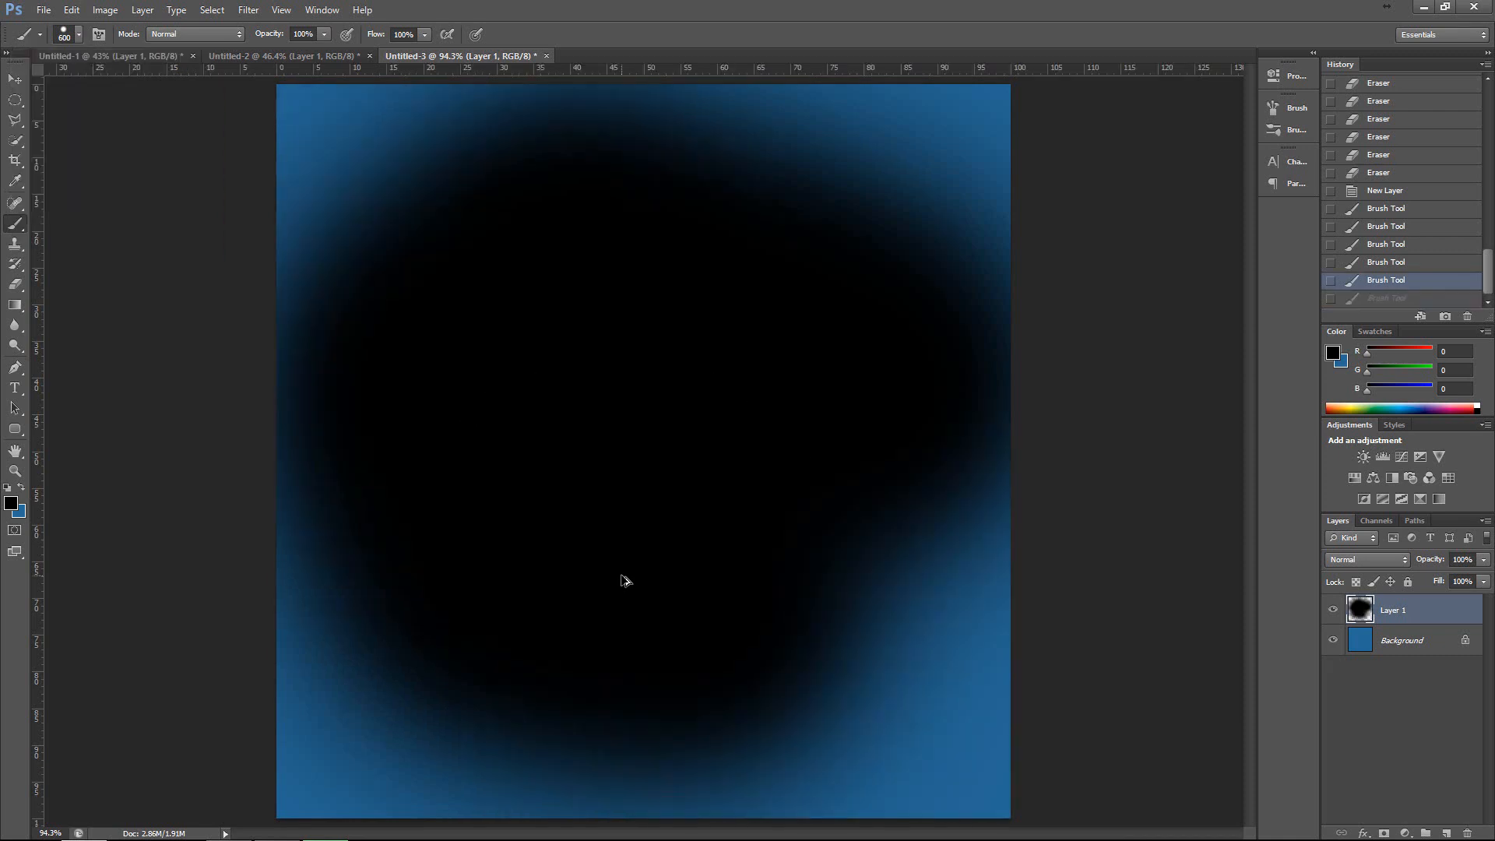
{"action": "key", "text": "ctrl+alt+z"}
{"action": "key", "text": "ctrl+alt+z"}
{"action": "key", "text": "ctrl+alt+z"}
{"action": "key", "text": "ctrl+alt+z"}
{"action": "key", "text": "ctrl+alt+z"}
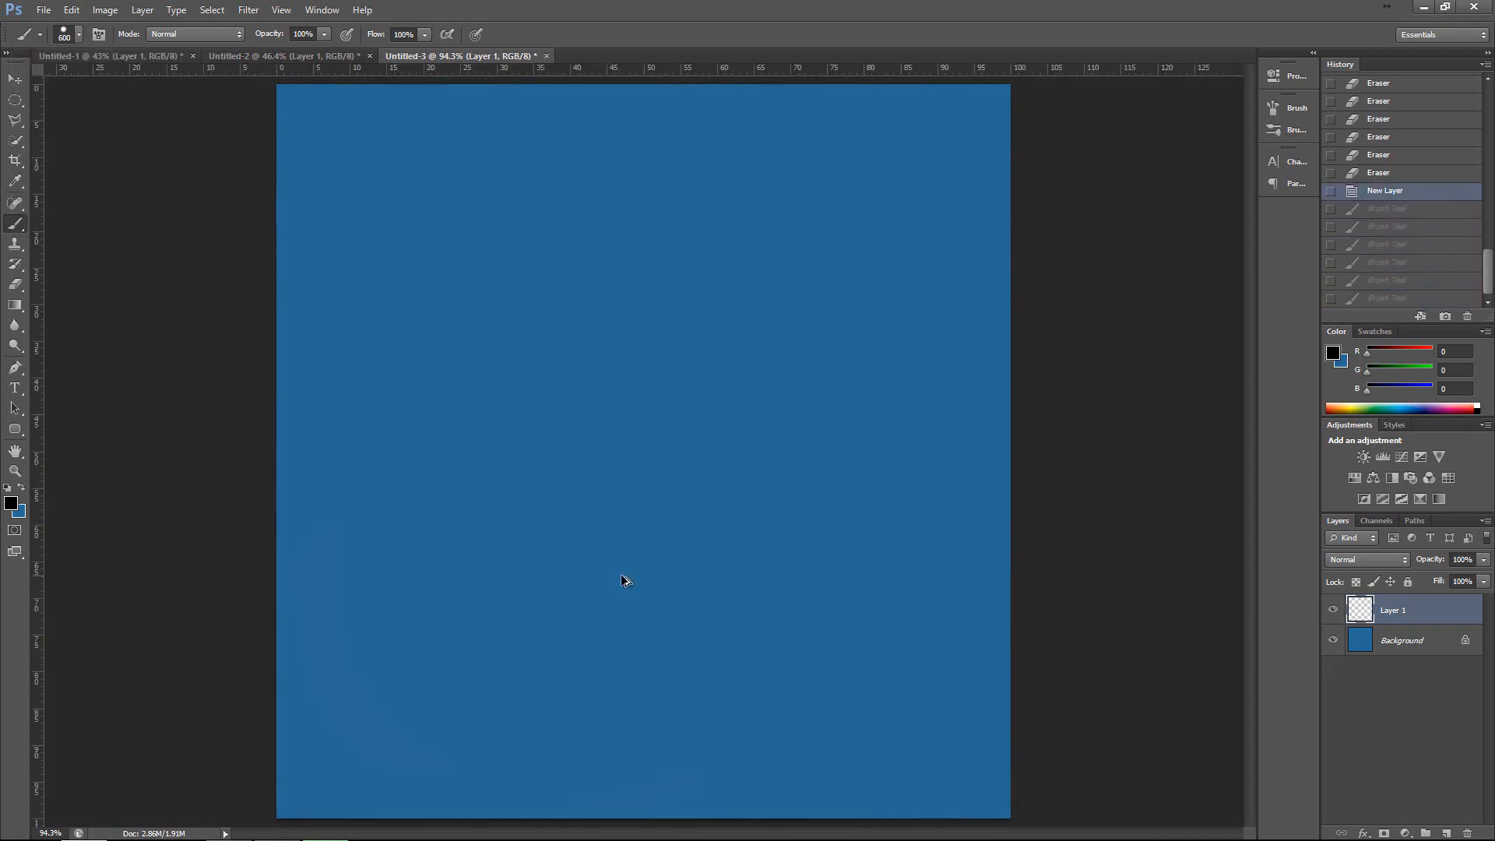
Paint a large hard-edged black circle and overlapping blobs down the blue canvas with the 600 px brush.
{"action": "key", "text": "ctrl+shift+z"}
{"action": "left_click", "coordinate": [618, 341]}
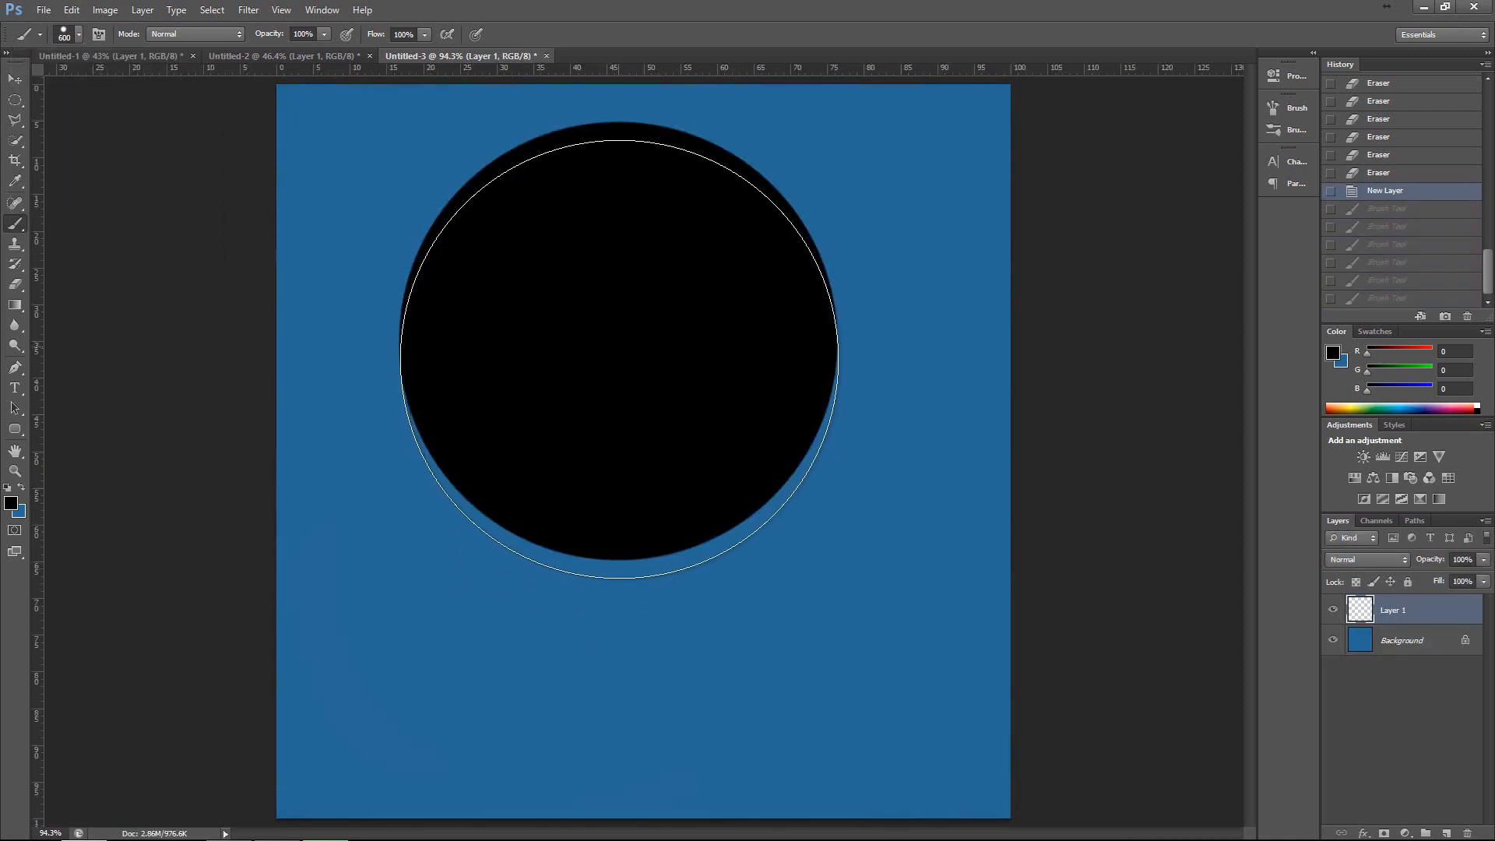
{"action": "mouse_move", "coordinate": [615, 437]}
{"action": "left_mouse_down"}
{"action": "mouse_move", "coordinate": [617, 520]}
{"action": "mouse_move", "coordinate": [485, 621]}
{"action": "mouse_move", "coordinate": [474, 601]}
{"action": "mouse_move", "coordinate": [524, 617]}
{"action": "left_mouse_up"}
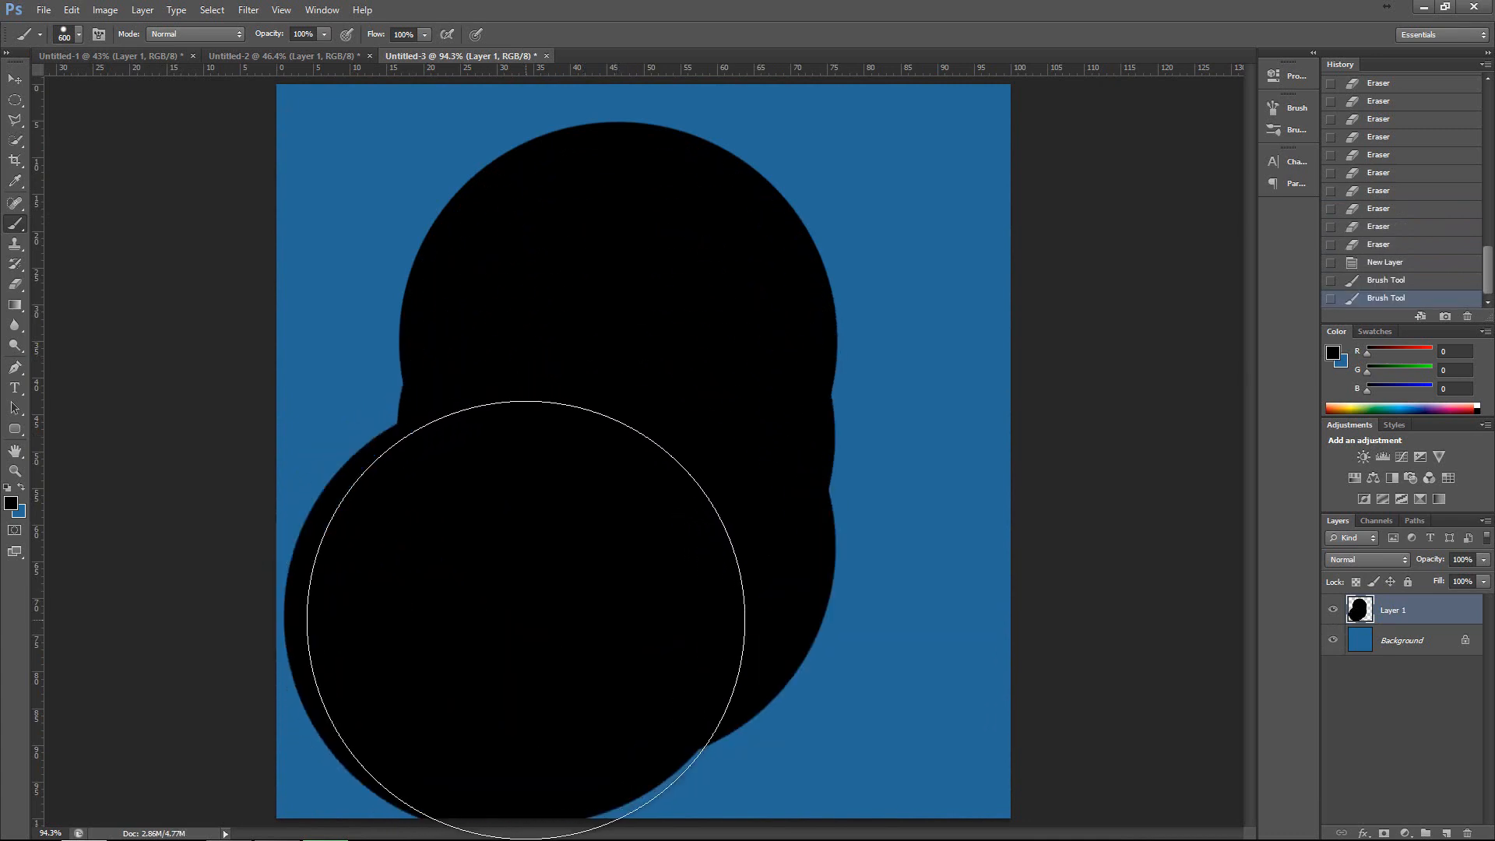
Reduce the brush to 100 px and paint several hard-edged black strokes from the large shape towards the canvas edge.
{"action": "key", "text": "bracketleft"}
{"action": "key", "text": "bracketleft"}
{"action": "key", "text": "bracketleft"}
{"action": "key", "text": "bracketleft"}
{"action": "key", "text": "bracketleft"}
{"action": "key", "text": "bracketleft"}
{"action": "key", "text": "bracketleft"}
{"action": "key", "text": "bracketleft"}
{"action": "key", "text": "bracketleft"}
{"action": "left_click_drag", "start_coordinate": [829, 248], "coordinate": [1181, 187]}
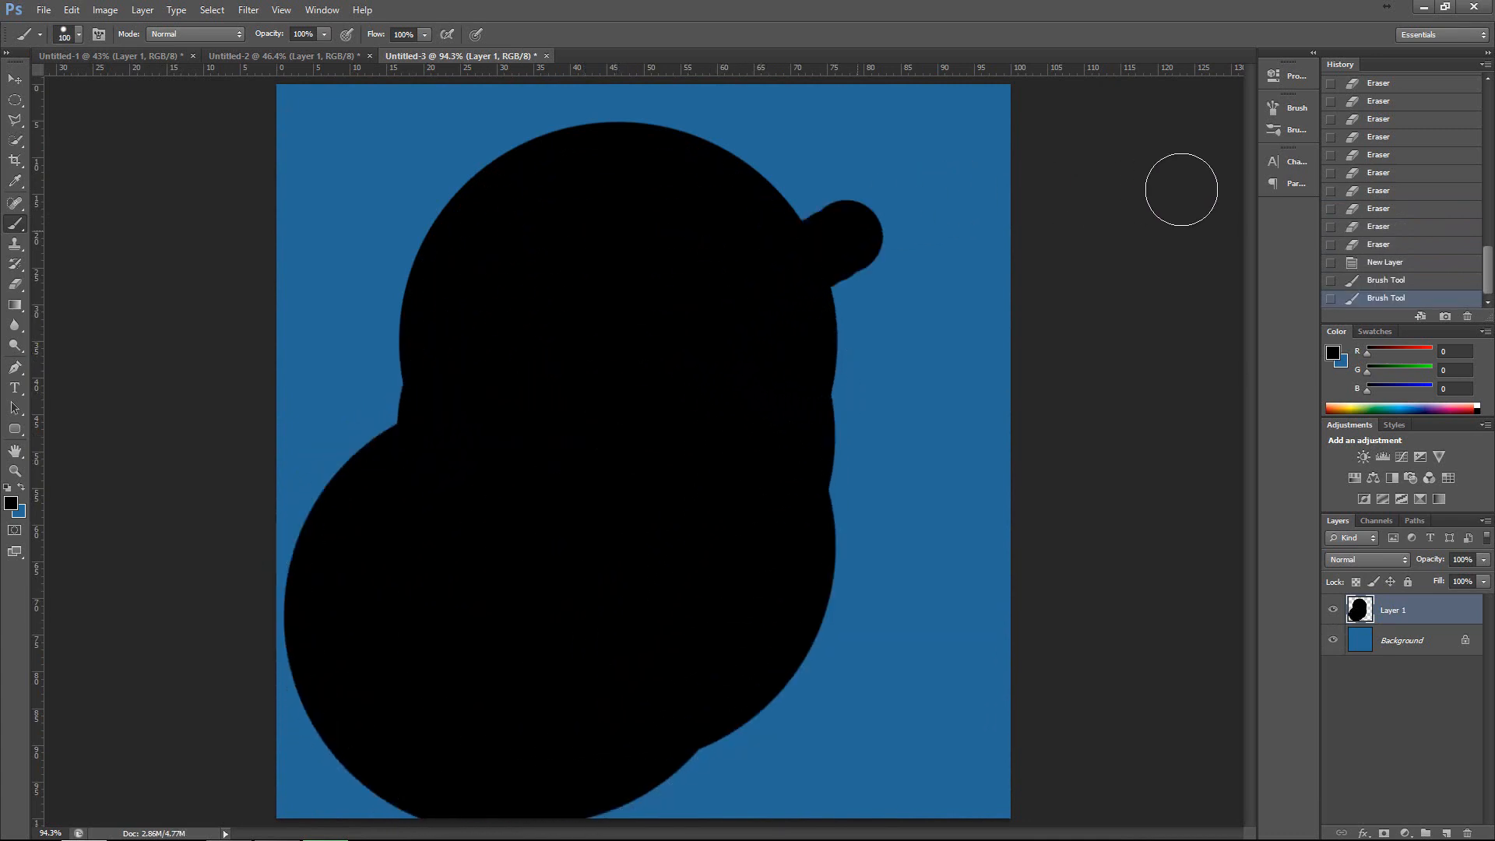
{"action": "left_click", "coordinate": [898, 252]}
{"action": "mouse_move", "coordinate": [806, 165]}
{"action": "left_mouse_down"}
{"action": "mouse_move", "coordinate": [972, 271]}
{"action": "mouse_move", "coordinate": [1108, 444]}
{"action": "left_mouse_up"}
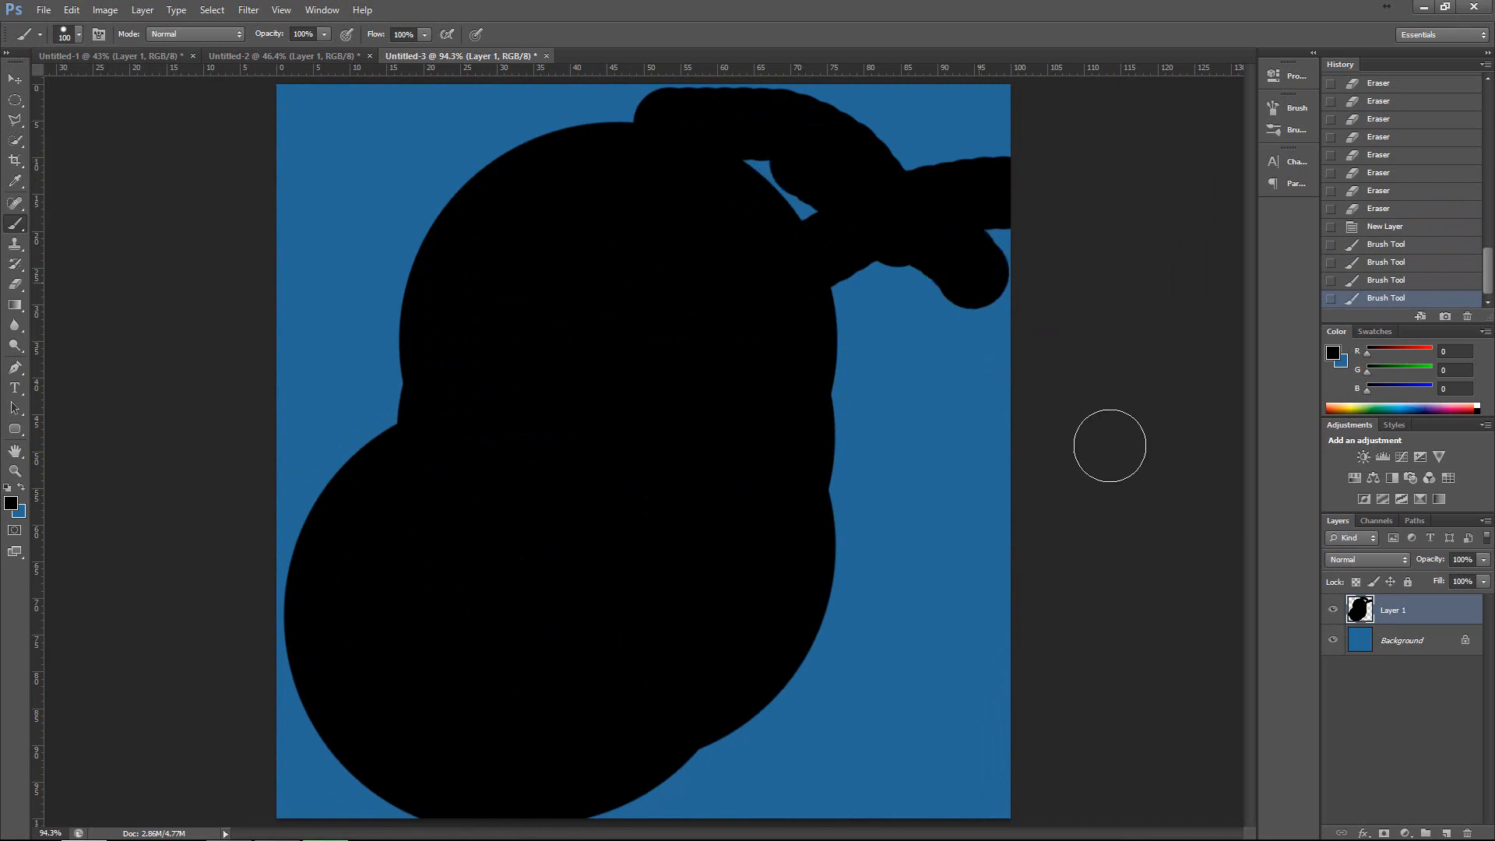
{"action": "mouse_move", "coordinate": [820, 243]}
{"action": "left_mouse_down"}
{"action": "mouse_move", "coordinate": [796, 487]}
{"action": "mouse_move", "coordinate": [1181, 611]}
{"action": "left_mouse_up"}
{"action": "mouse_move", "coordinate": [877, 446]}
{"action": "left_mouse_down"}
{"action": "mouse_move", "coordinate": [919, 383]}
{"action": "mouse_move", "coordinate": [968, 447]}
{"action": "left_mouse_up"}
Step back through the history to undo all the black strokes and the creation of Layer 1.
{"action": "key", "text": "ctrl+alt+z"}
{"action": "key", "text": "ctrl+alt+z"}
{"action": "key", "text": "ctrl+alt+z"}
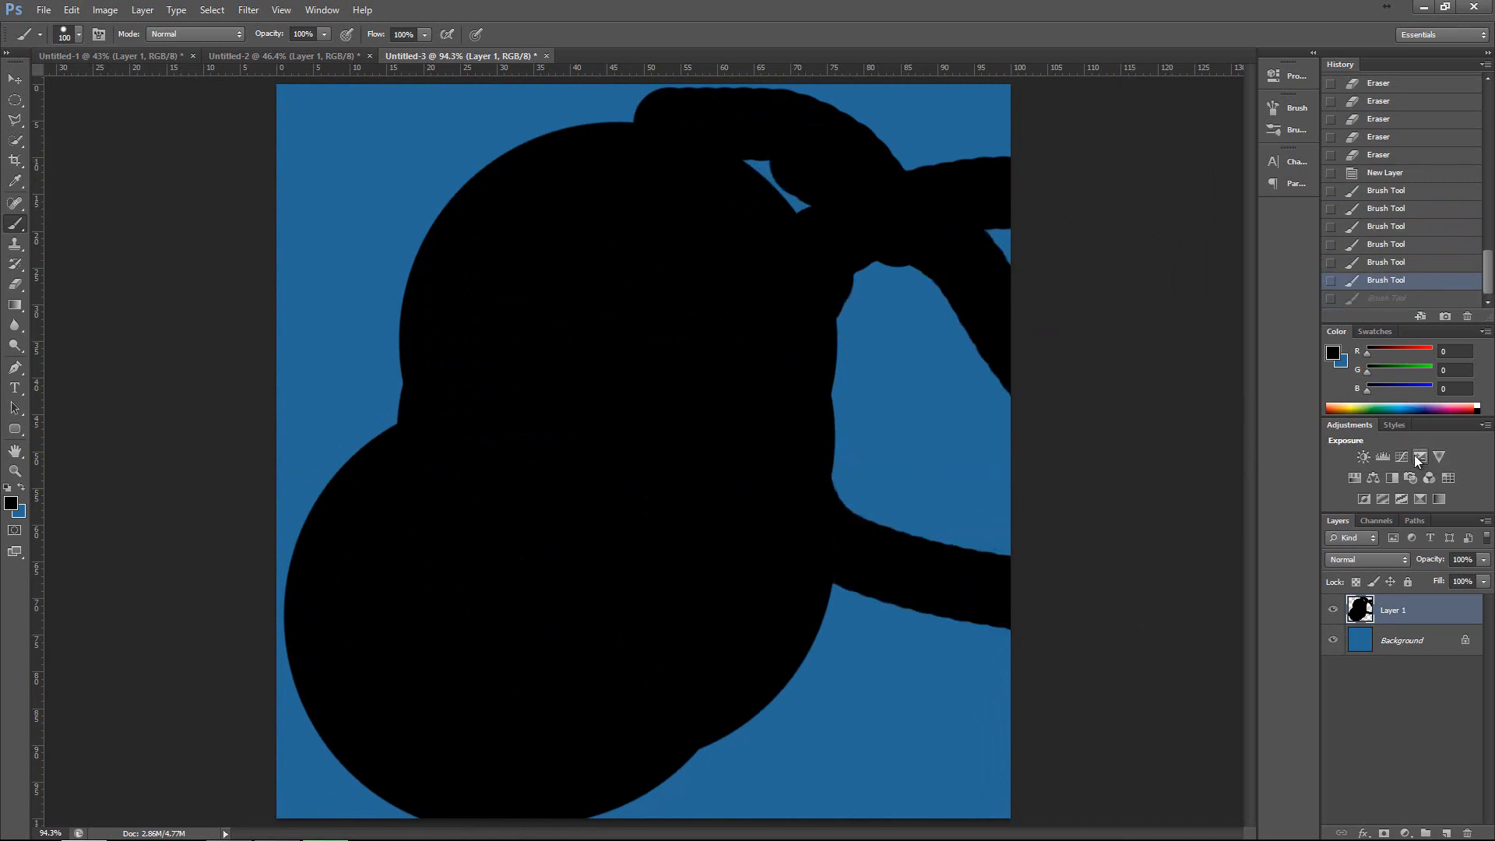
{"action": "key", "text": "ctrl+alt+z"}
{"action": "key", "text": "ctrl+alt+z"}
{"action": "key", "text": "ctrl+alt+z"}
{"action": "key", "text": "ctrl+alt+z"}
{"action": "key", "text": "ctrl+alt+z"}
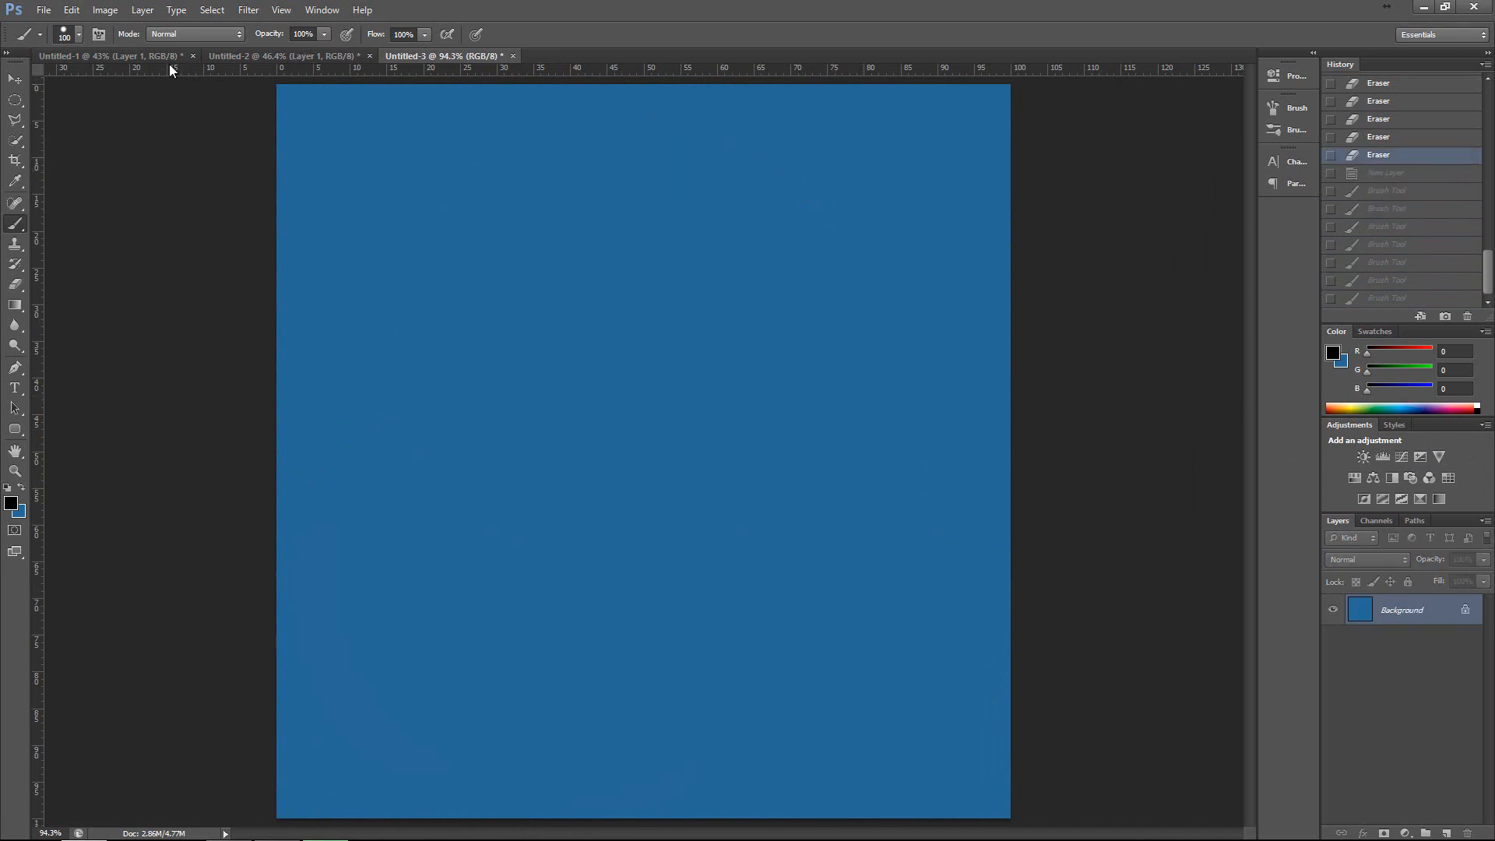
Switch to Untitled-1 and erase the upper face and hair with the hard-edged 600 px Eraser at 95% opacity.
{"action": "left_click", "coordinate": [95, 62]}
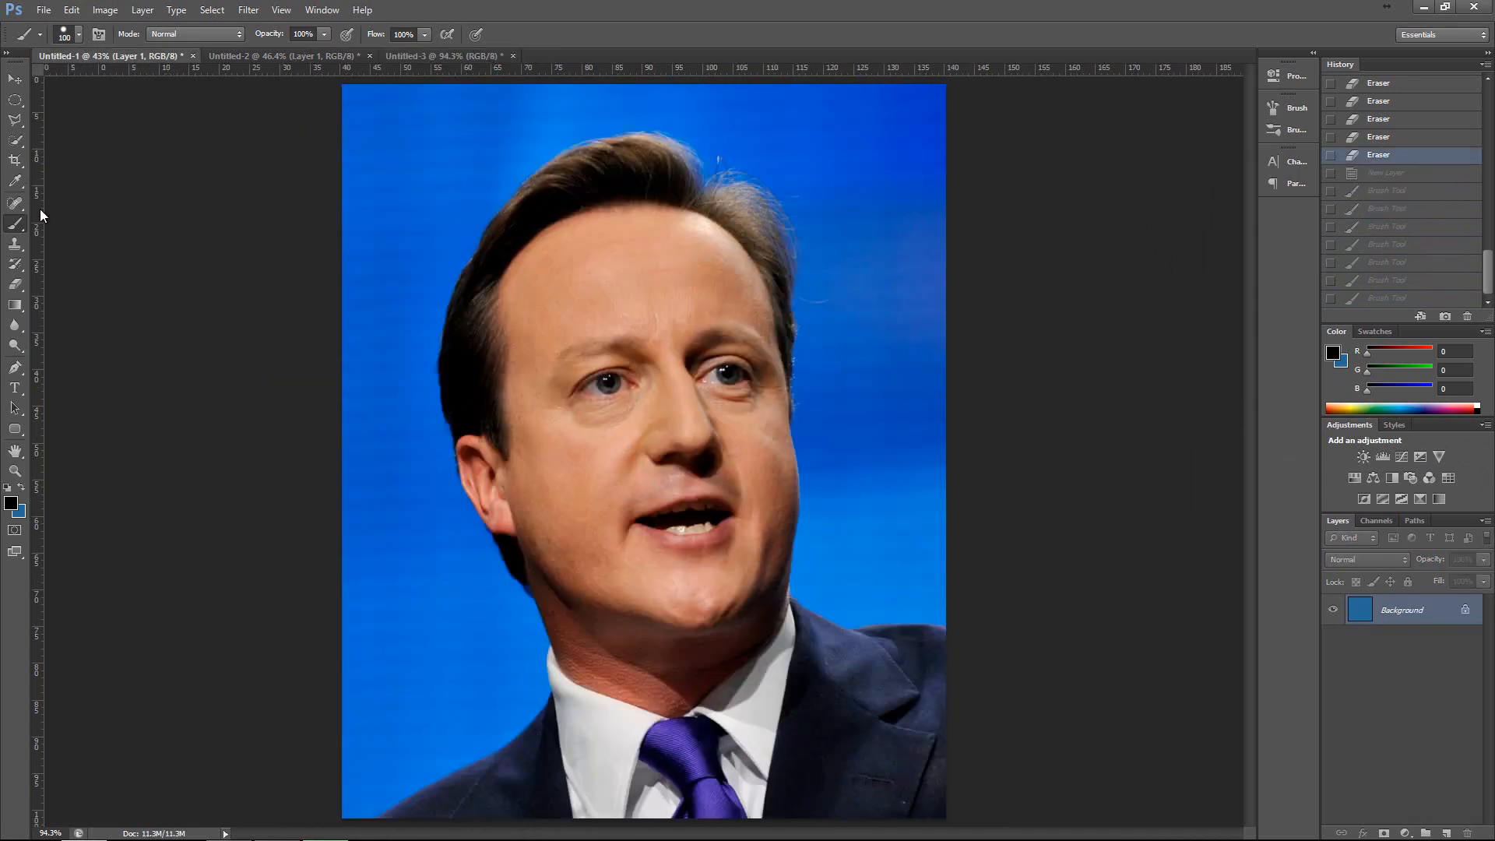
{"action": "left_click", "coordinate": [16, 285]}
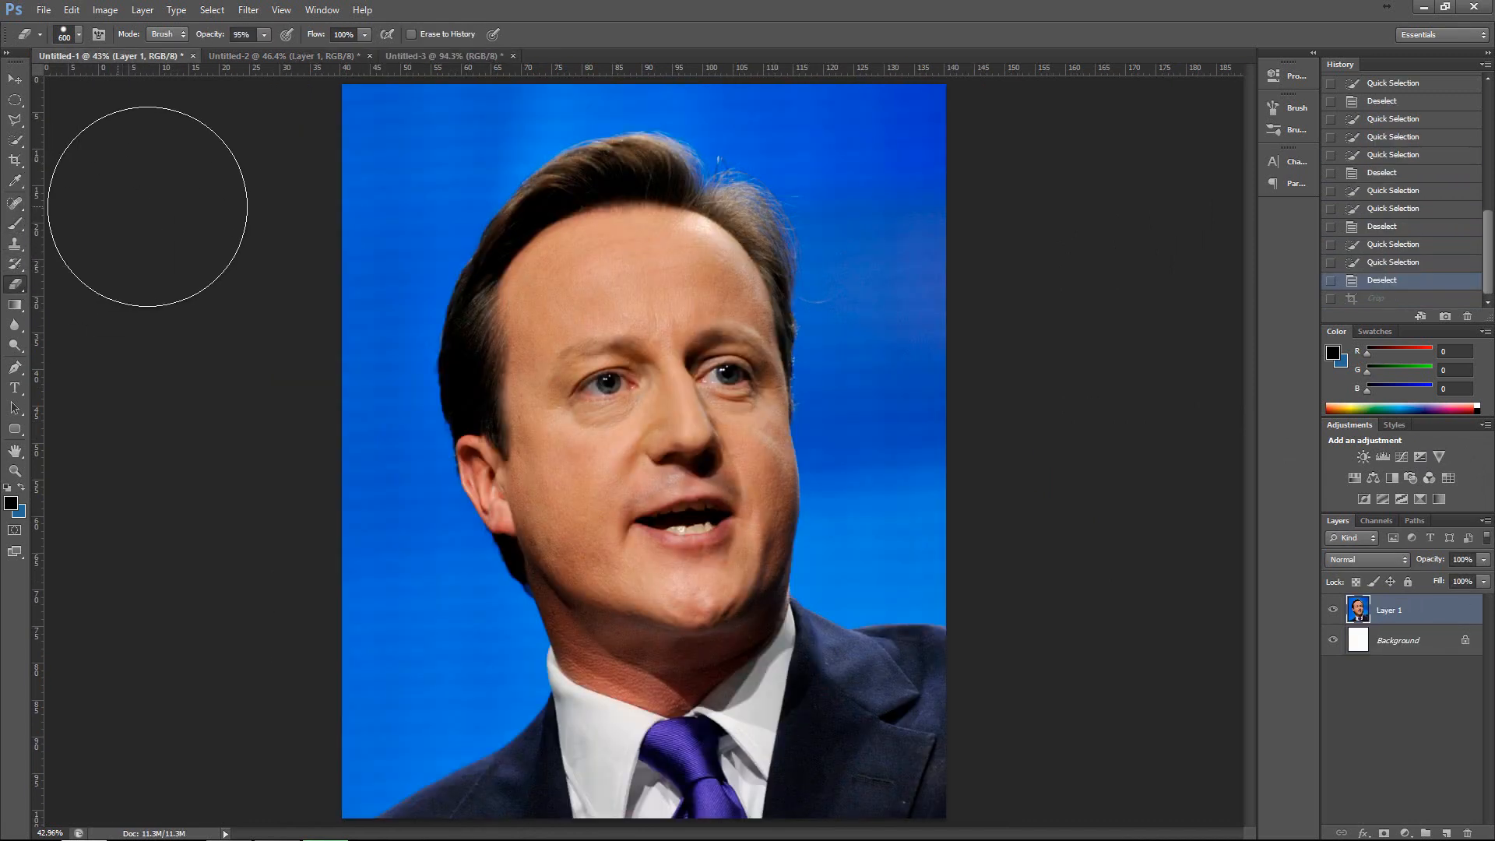
{"action": "mouse_move", "coordinate": [651, 366]}
{"action": "left_mouse_down"}
{"action": "mouse_move", "coordinate": [607, 351]}
{"action": "mouse_move", "coordinate": [533, 272]}
{"action": "mouse_move", "coordinate": [560, 202]}
{"action": "left_mouse_up"}
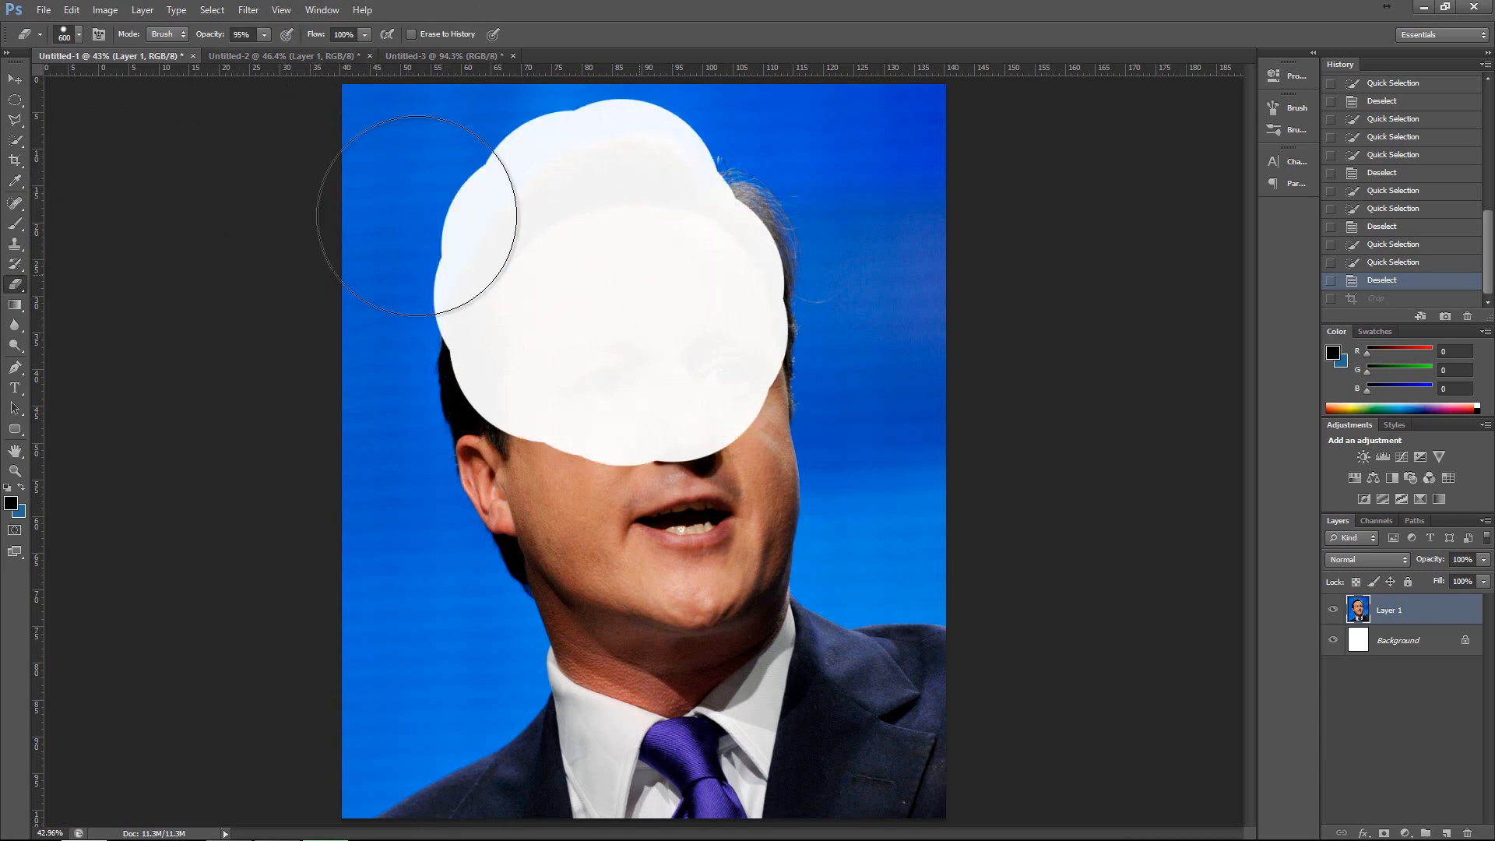
Lower the Eraser's hardness to a soft edge, erase over the rest of the face, and undo both eraser strokes.
{"action": "left_click", "coordinate": [78, 36]}
{"action": "left_click", "coordinate": [47, 119]}
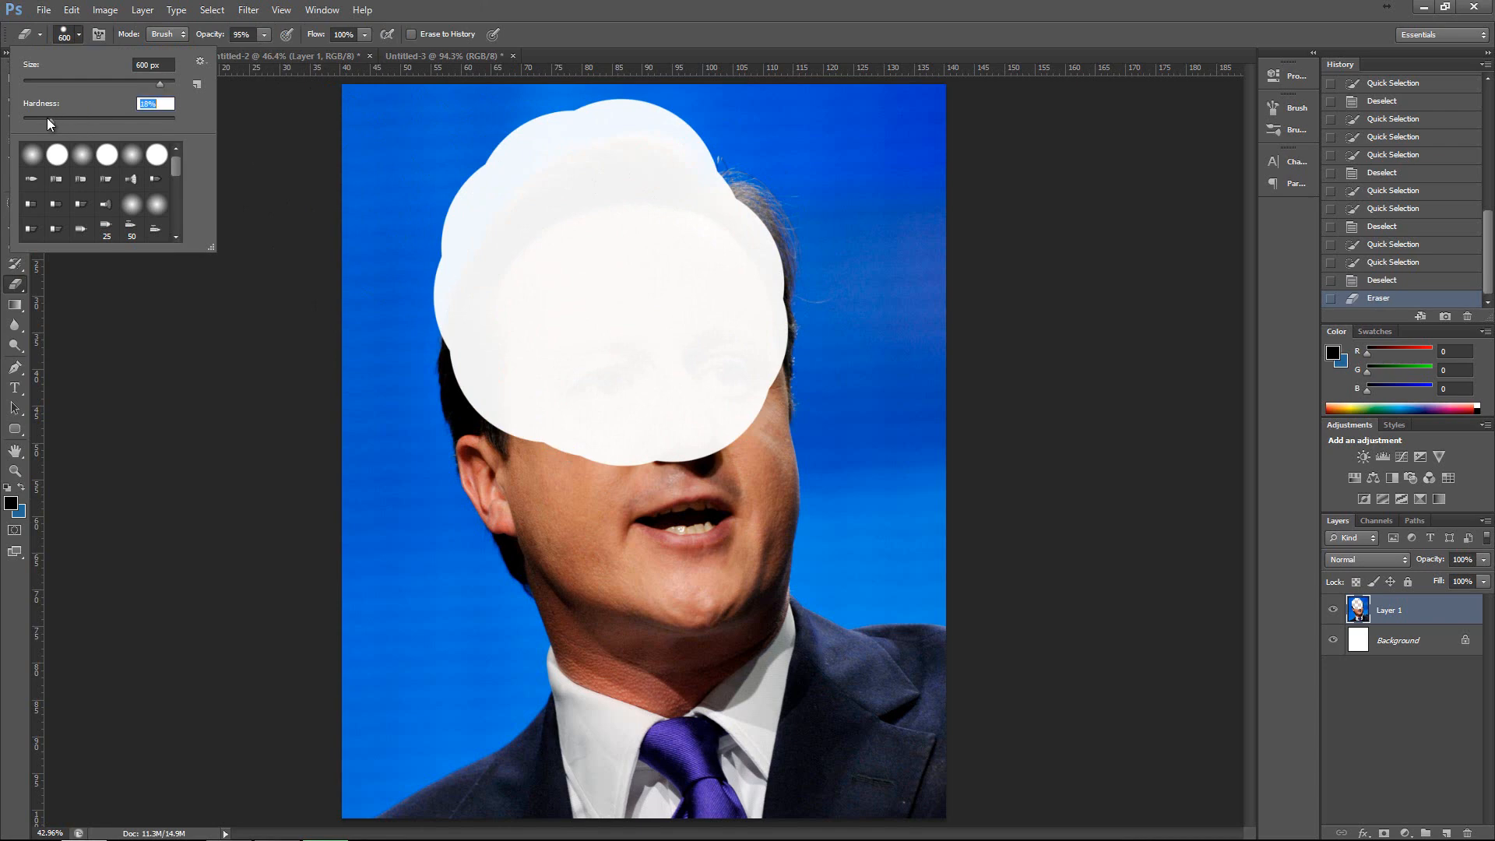
{"action": "mouse_move", "coordinate": [550, 235]}
{"action": "left_mouse_down"}
{"action": "mouse_move", "coordinate": [447, 229]}
{"action": "mouse_move", "coordinate": [476, 192]}
{"action": "mouse_move", "coordinate": [635, 294]}
{"action": "mouse_move", "coordinate": [698, 433]}
{"action": "mouse_move", "coordinate": [658, 535]}
{"action": "mouse_move", "coordinate": [671, 614]}
{"action": "mouse_move", "coordinate": [725, 451]}
{"action": "mouse_move", "coordinate": [719, 540]}
{"action": "mouse_move", "coordinate": [572, 601]}
{"action": "mouse_move", "coordinate": [623, 370]}
{"action": "mouse_move", "coordinate": [506, 424]}
{"action": "mouse_move", "coordinate": [640, 461]}
{"action": "left_mouse_up"}
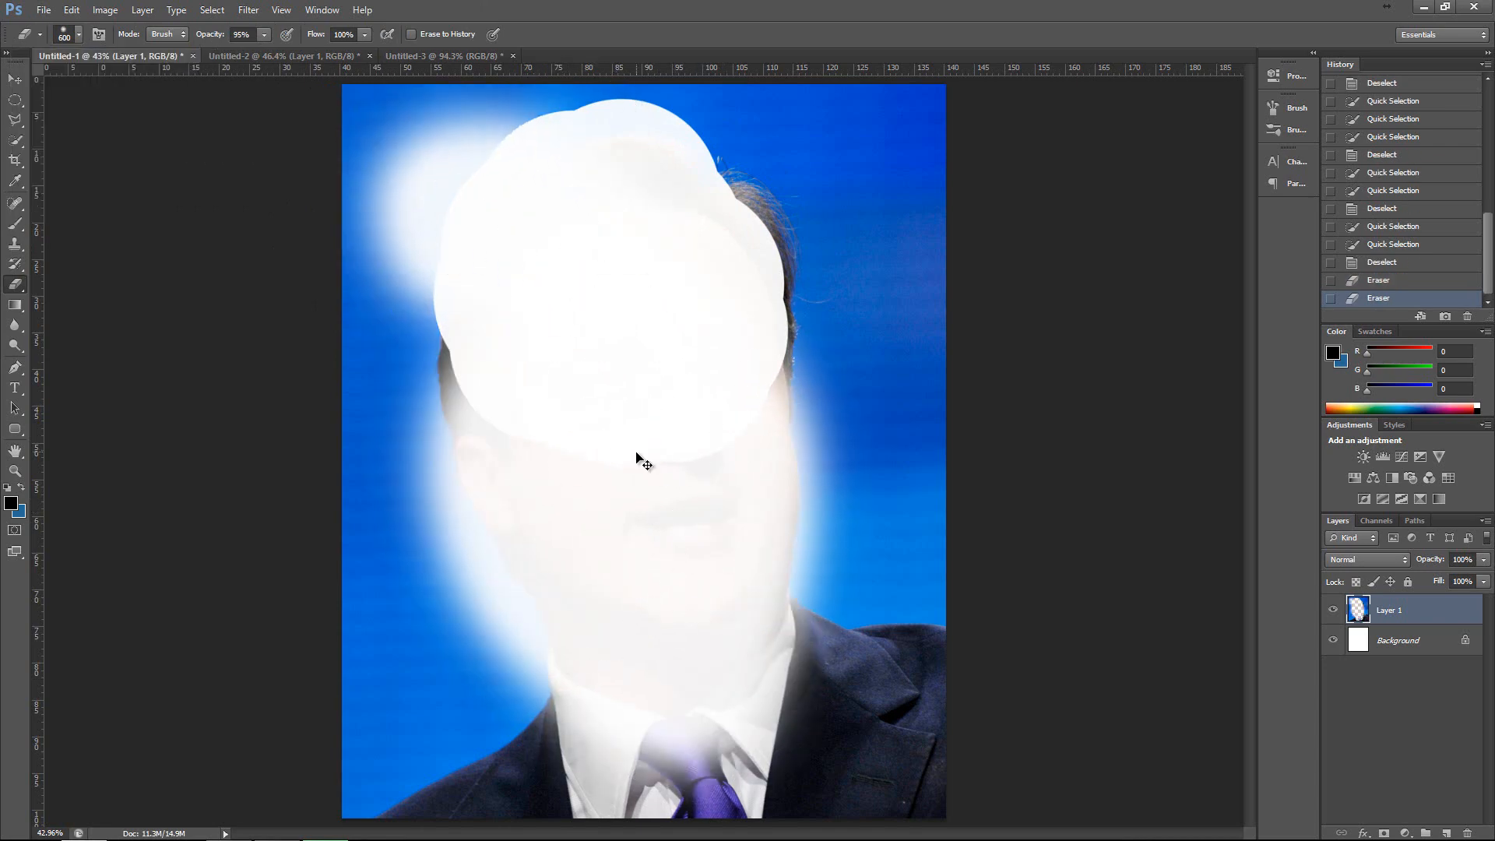
{"action": "key", "text": "ctrl+alt+z"}
{"action": "key", "text": "ctrl+alt+z"}
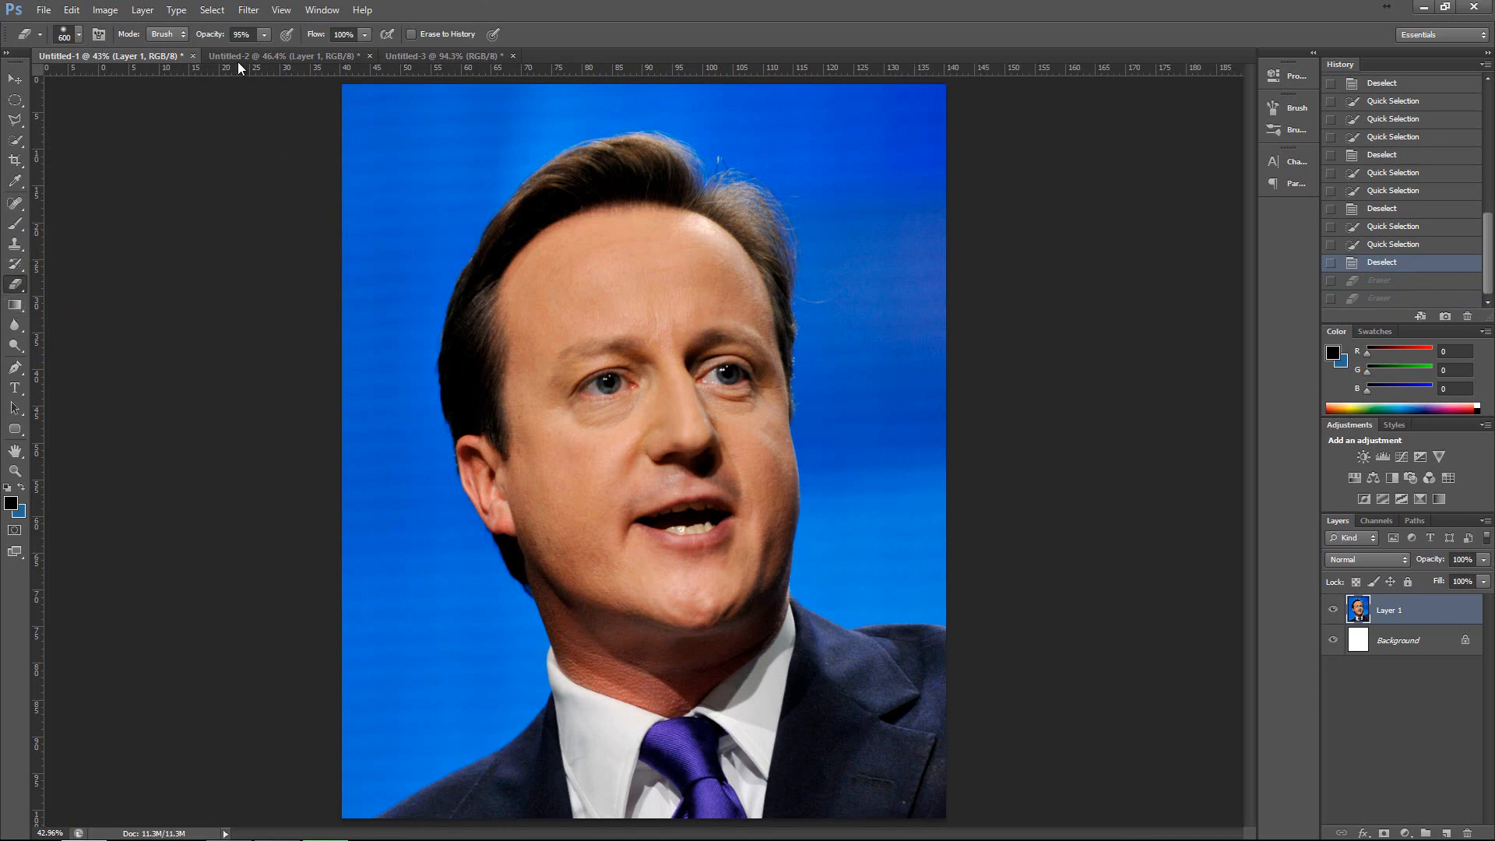
Set the Eraser's opacity to 100% and erase a soft white spot in the backdrop beside the hair.
{"action": "left_click", "coordinate": [265, 35]}
{"action": "left_click_drag", "start_coordinate": [264, 52], "coordinate": [310, 55]}
{"action": "left_click", "coordinate": [444, 171]}
{"action": "left_click", "coordinate": [503, 222]}
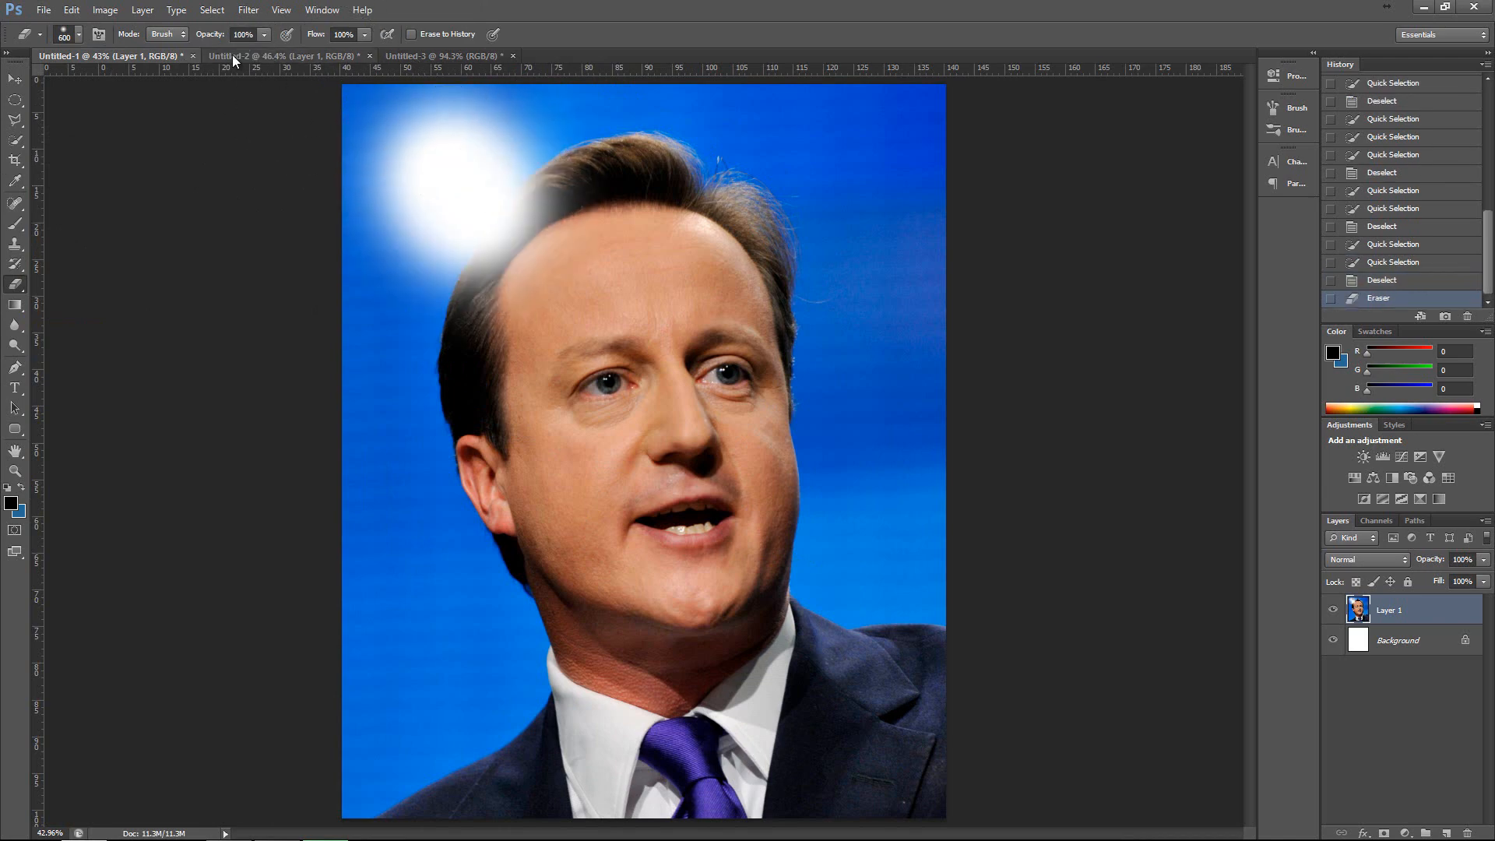
Set the Eraser's opacity to 12%, erase faintly over the face and neighbouring backdrop, and revert to the first Eraser history state.
{"action": "left_click", "coordinate": [264, 35]}
{"action": "left_click_drag", "start_coordinate": [201, 60], "coordinate": [194, 60]}
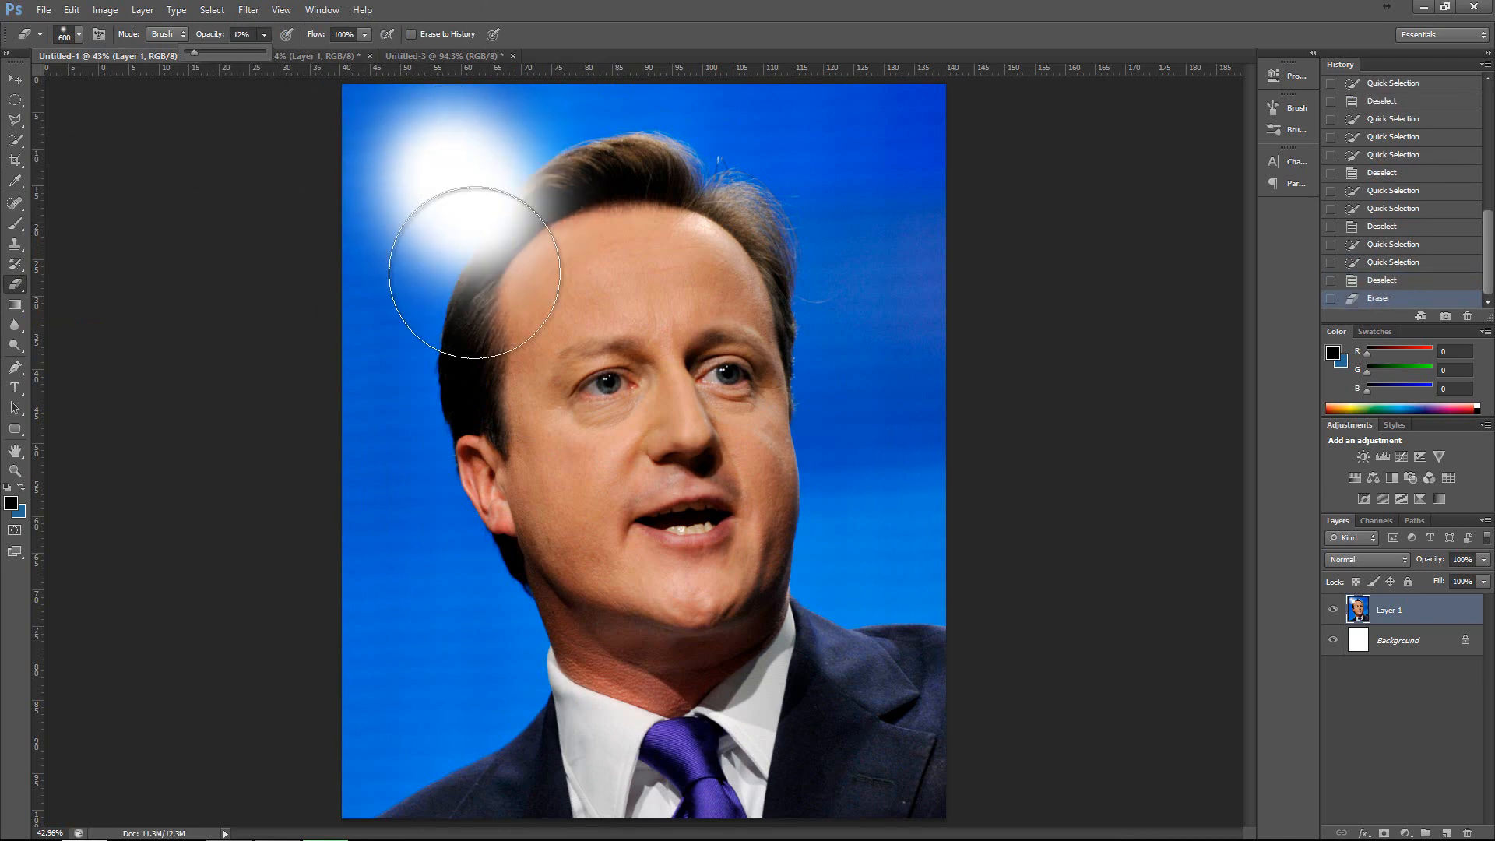
{"action": "left_click", "coordinate": [539, 547]}
{"action": "left_click", "coordinate": [617, 403]}
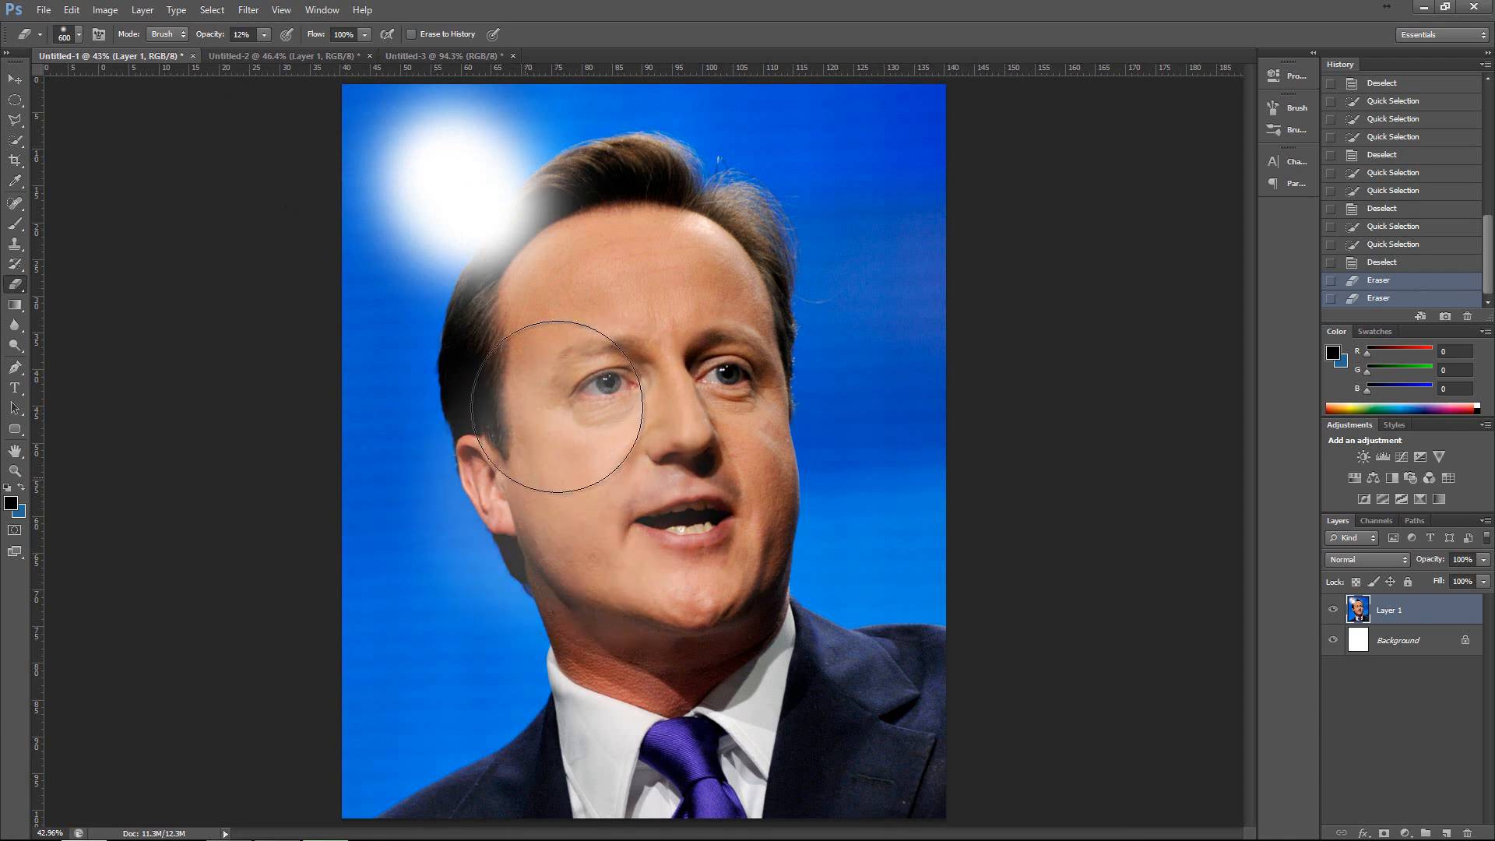
{"action": "left_click", "coordinate": [572, 416]}
{"action": "left_click", "coordinate": [583, 372]}
{"action": "left_click", "coordinate": [686, 387]}
{"action": "scroll", "coordinate": [1401, 211], "scroll_direction": "up", "scroll_amount": 2}
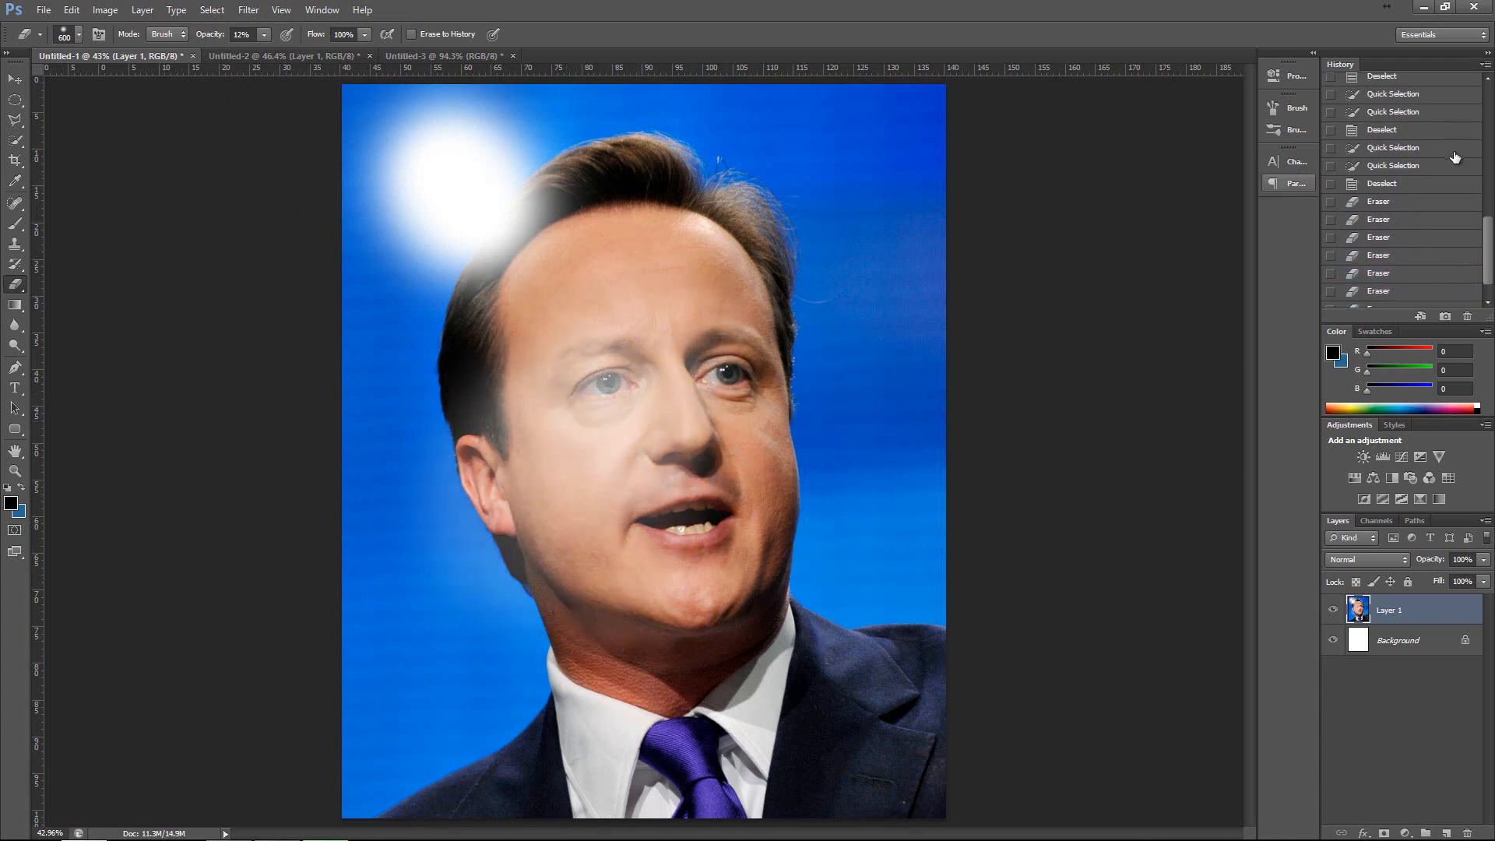
{"action": "left_click", "coordinate": [1378, 201]}
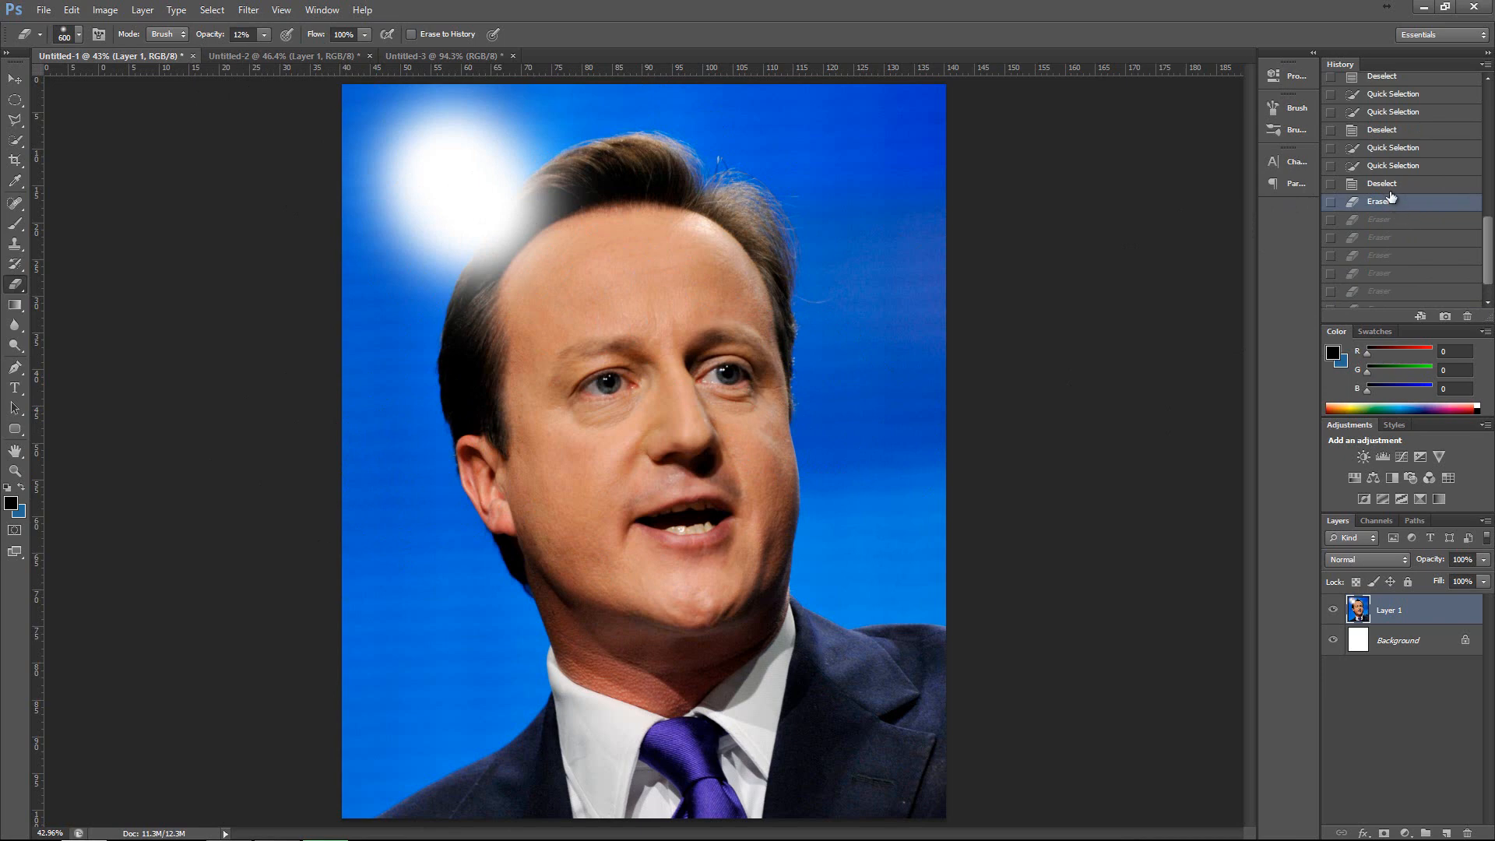
Revert the portrait to the Deselect history state just before the first Eraser stroke.
{"action": "scroll", "coordinate": [1390, 185], "scroll_direction": "up", "scroll_amount": 3}
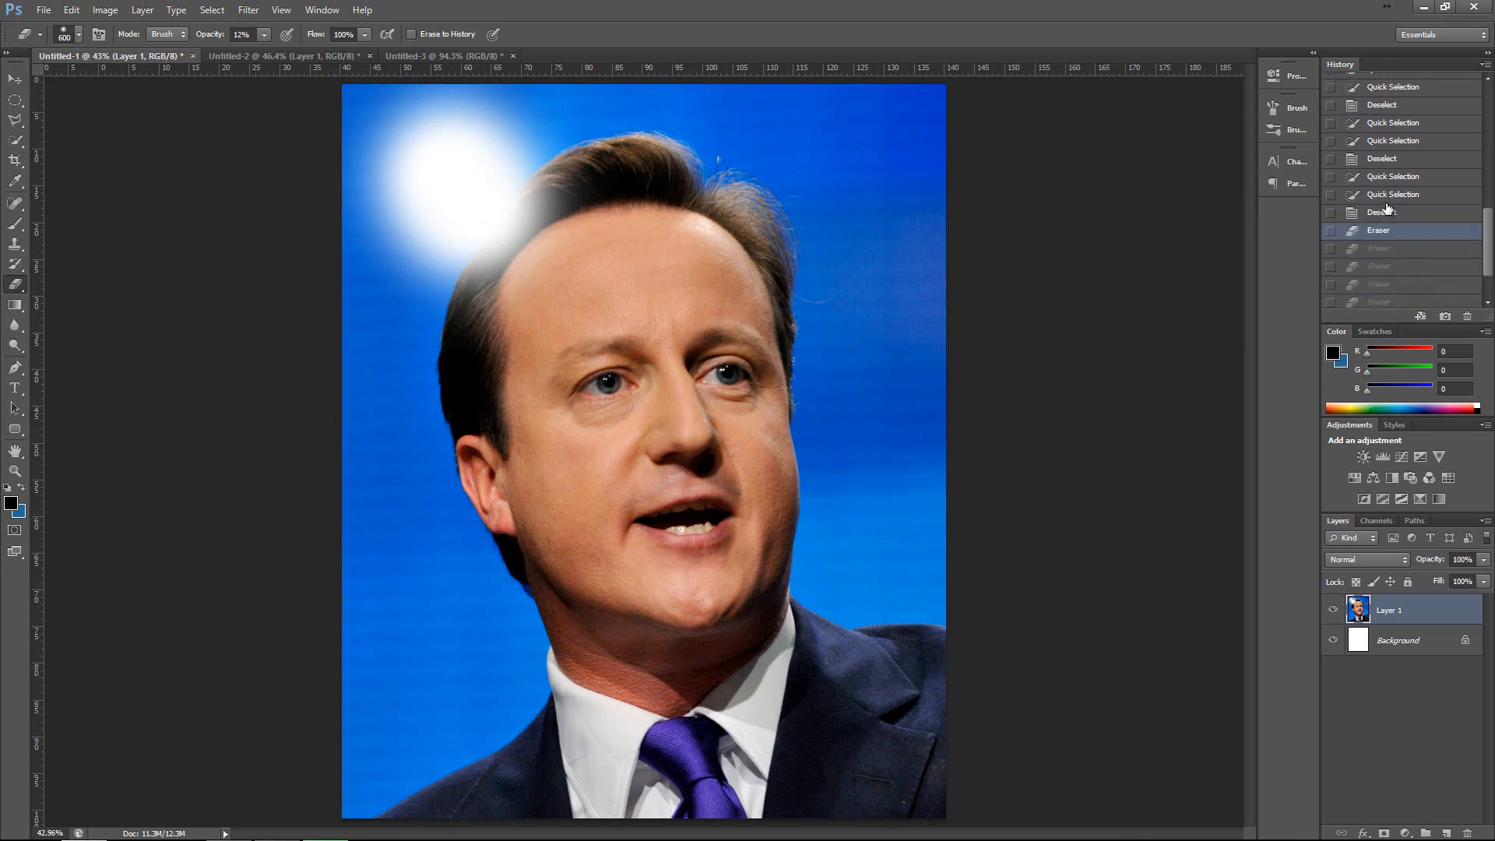
{"action": "left_click", "coordinate": [1385, 198]}
{"action": "key", "text": "ctrl+d"}
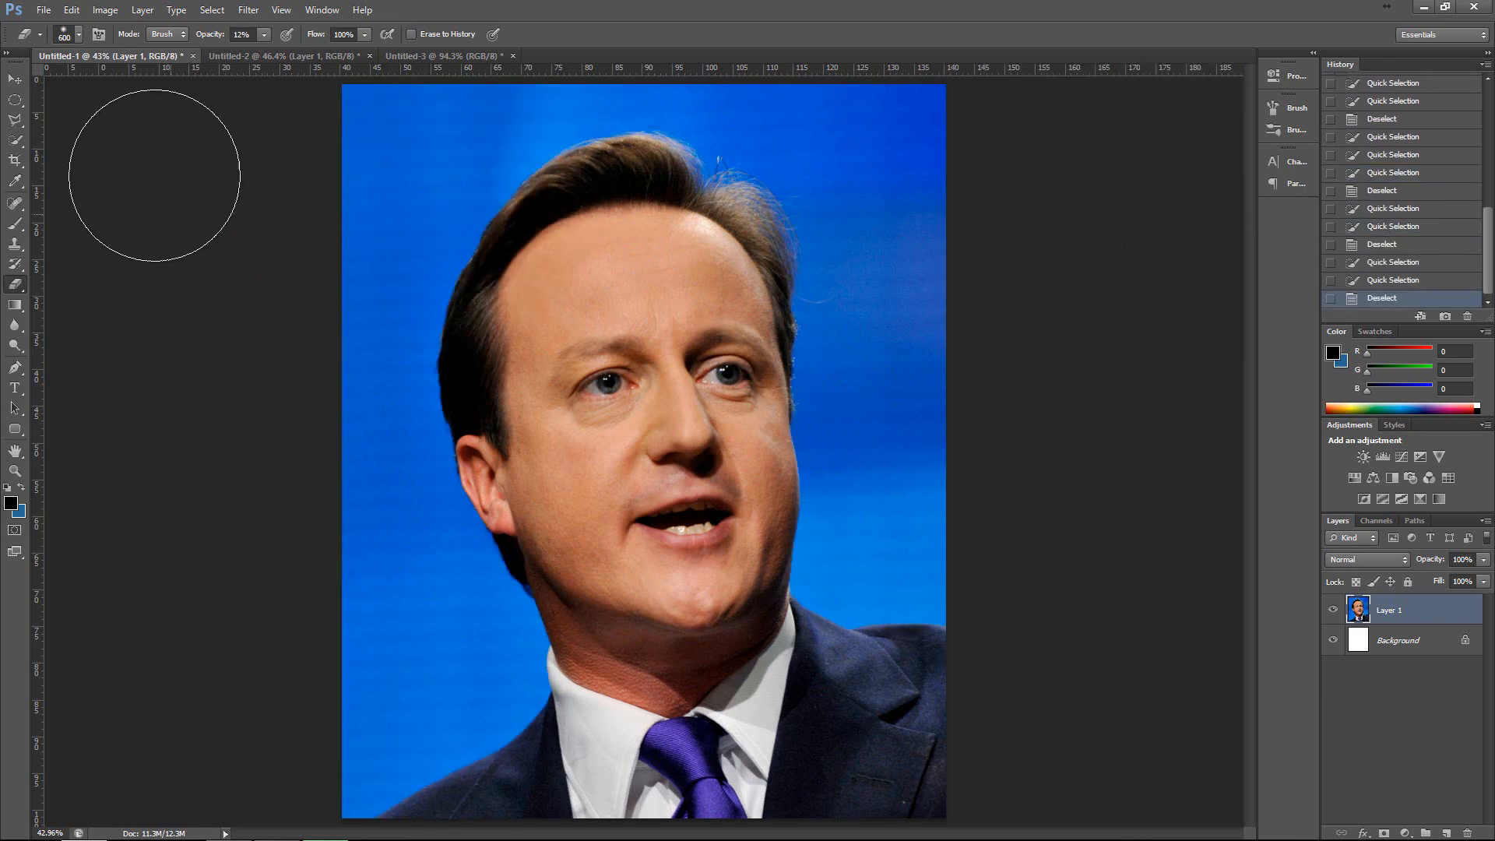
With the Gradient tool, sample the Foreground to Transparent, Foreground to Background and Black, White presets in the Gradient Editor and choose Chrome.
{"action": "left_click", "coordinate": [17, 306]}
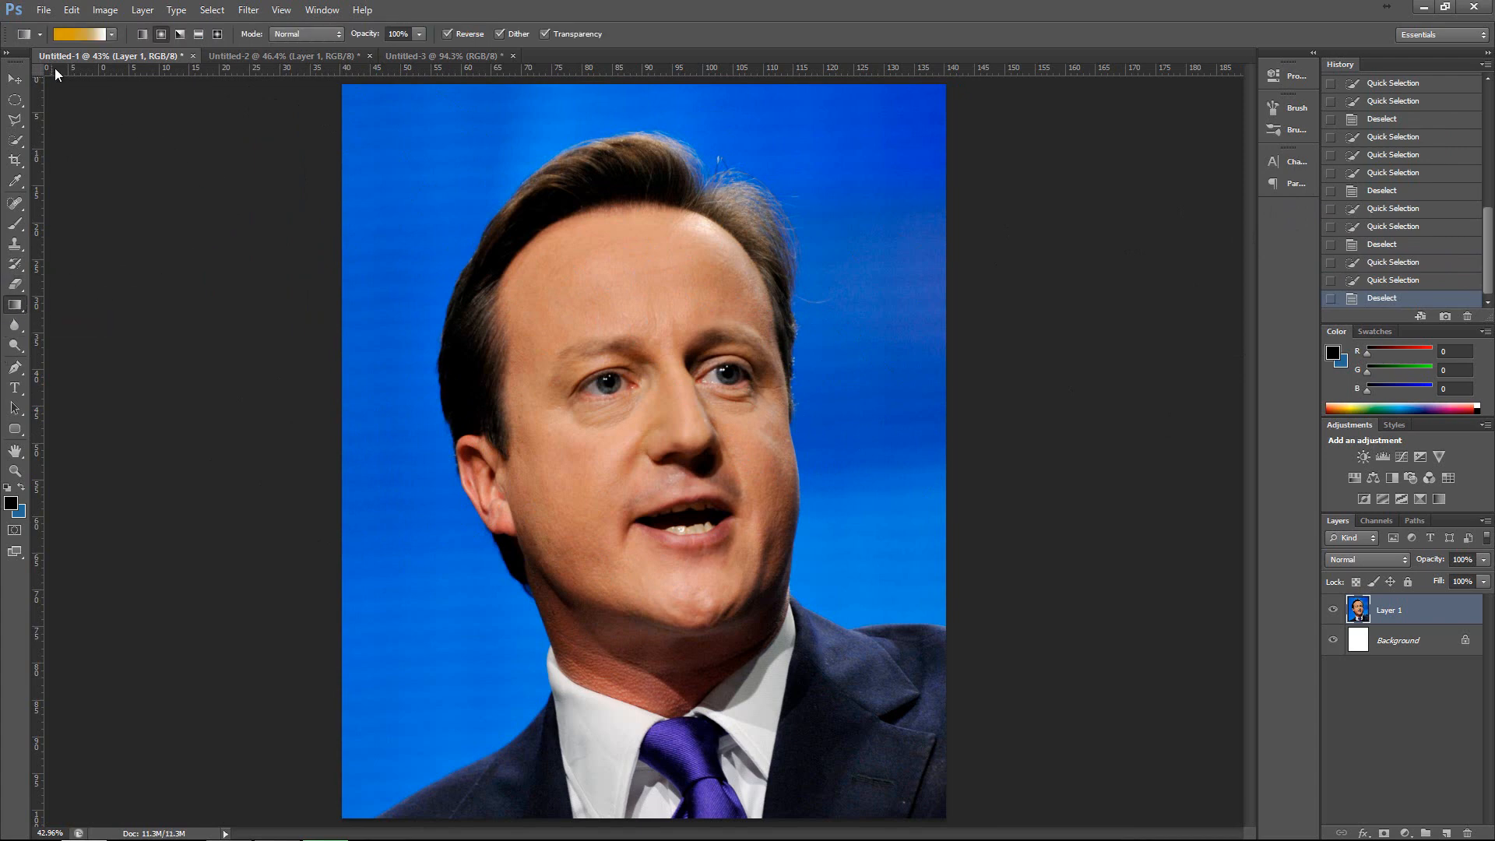
{"action": "left_click", "coordinate": [81, 36]}
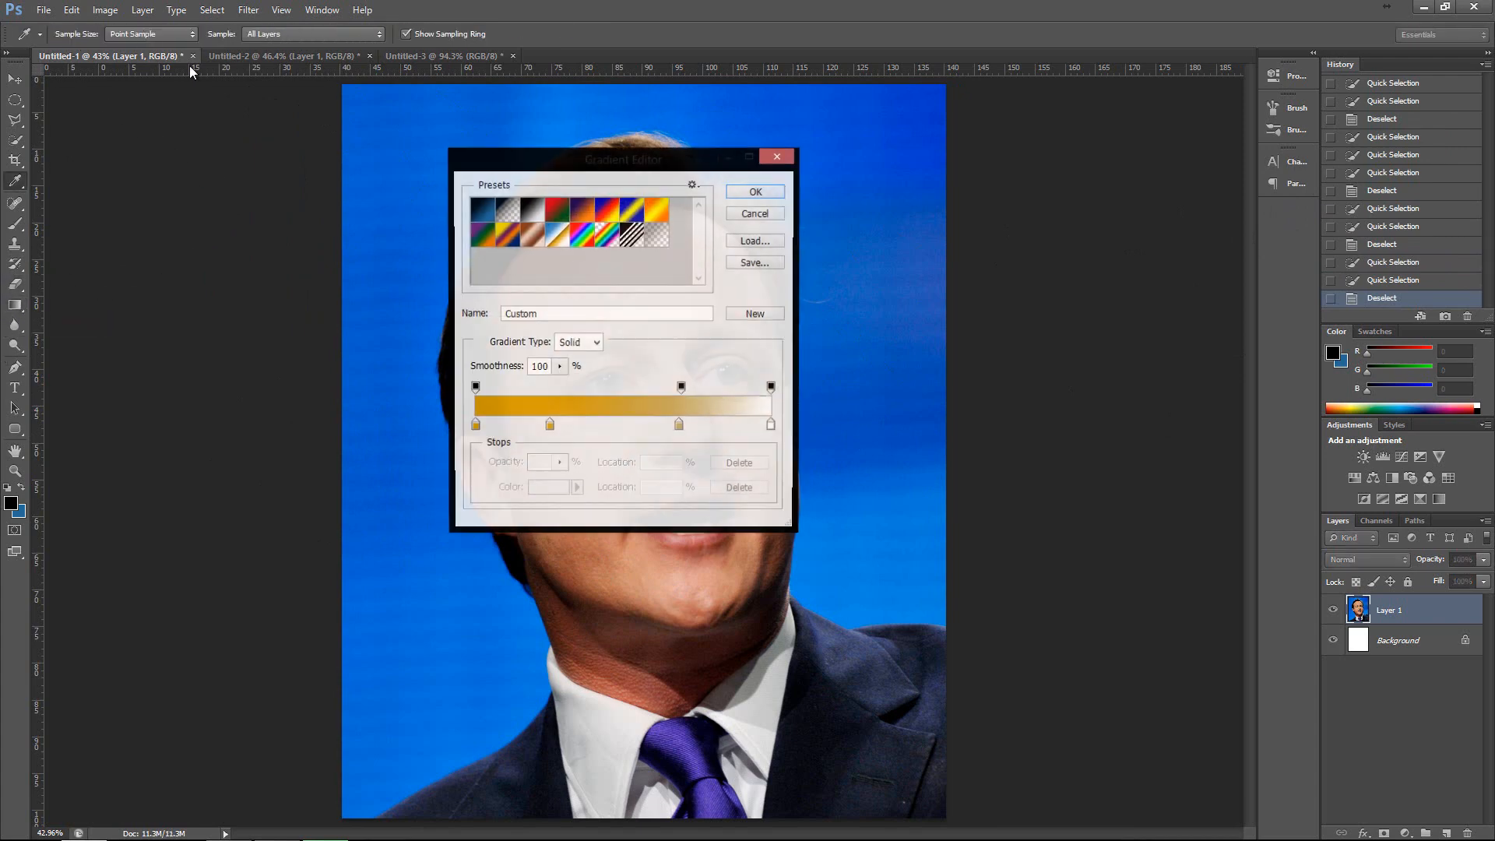
{"action": "left_click", "coordinate": [522, 221]}
{"action": "left_click", "coordinate": [509, 216]}
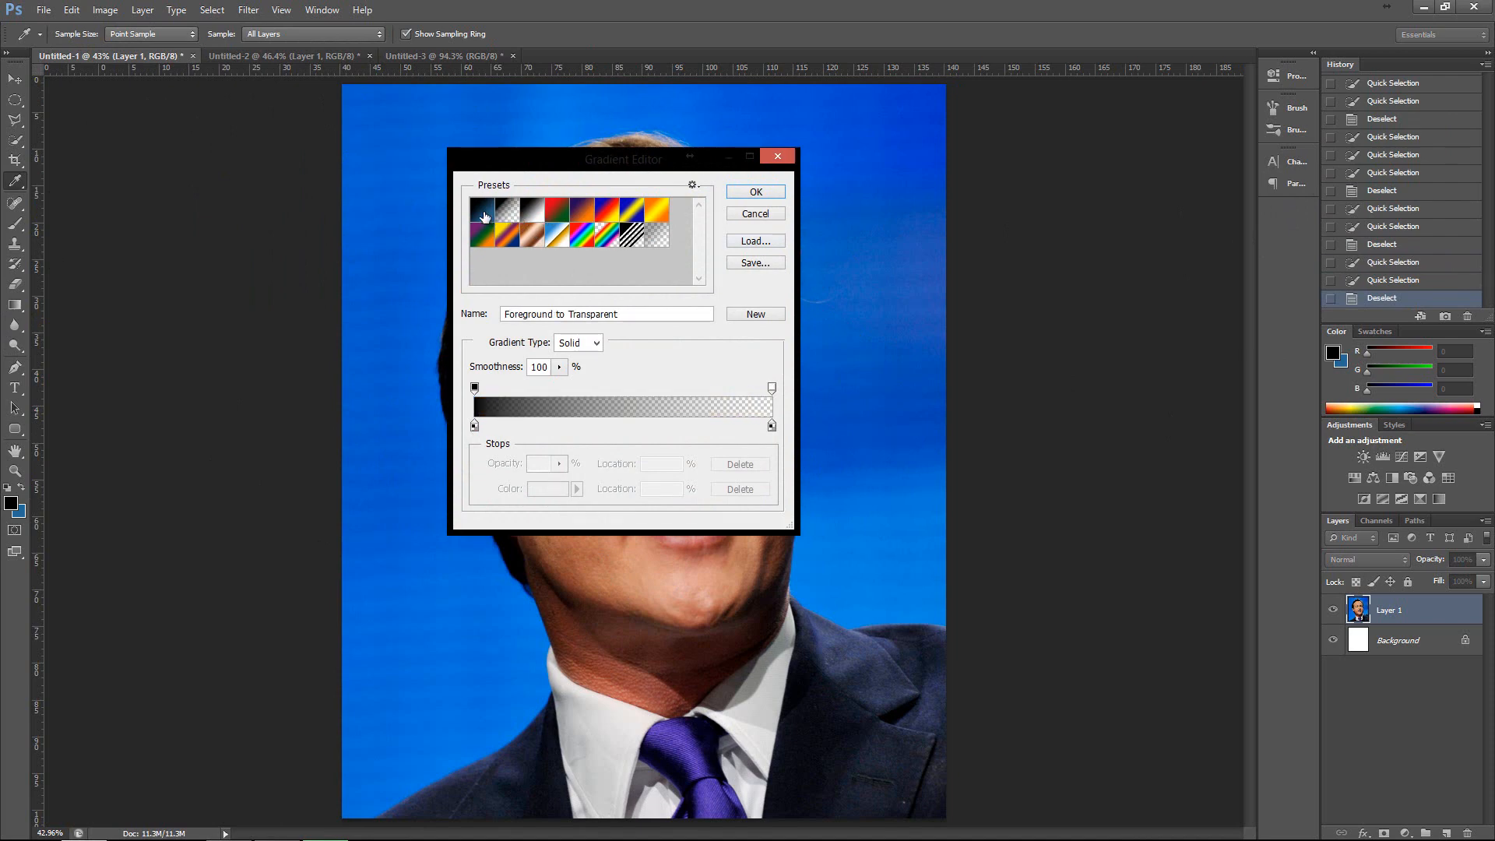
{"action": "left_click", "coordinate": [485, 217]}
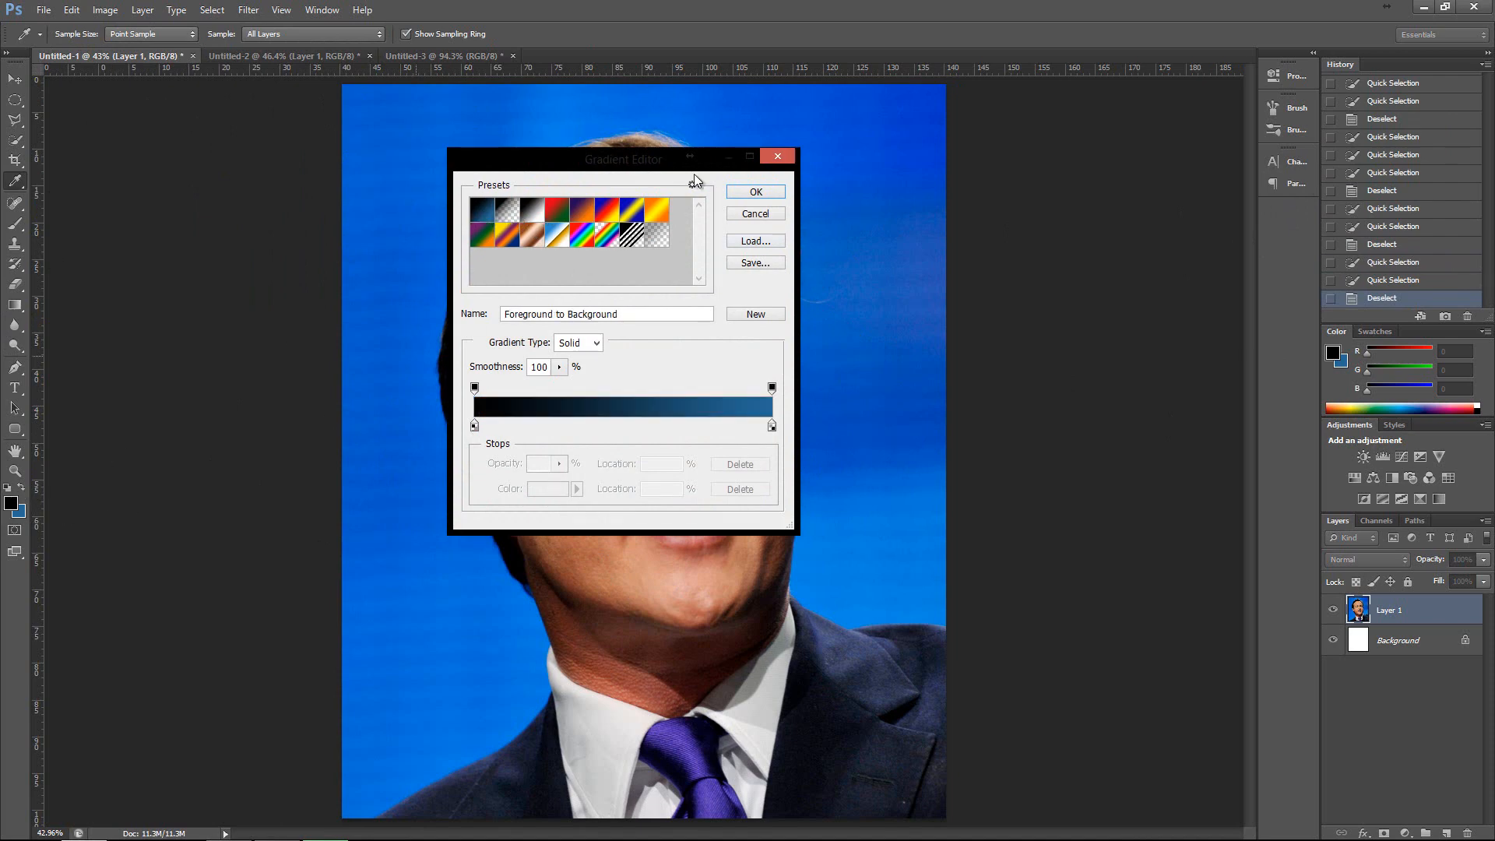
{"action": "left_click", "coordinate": [530, 216]}
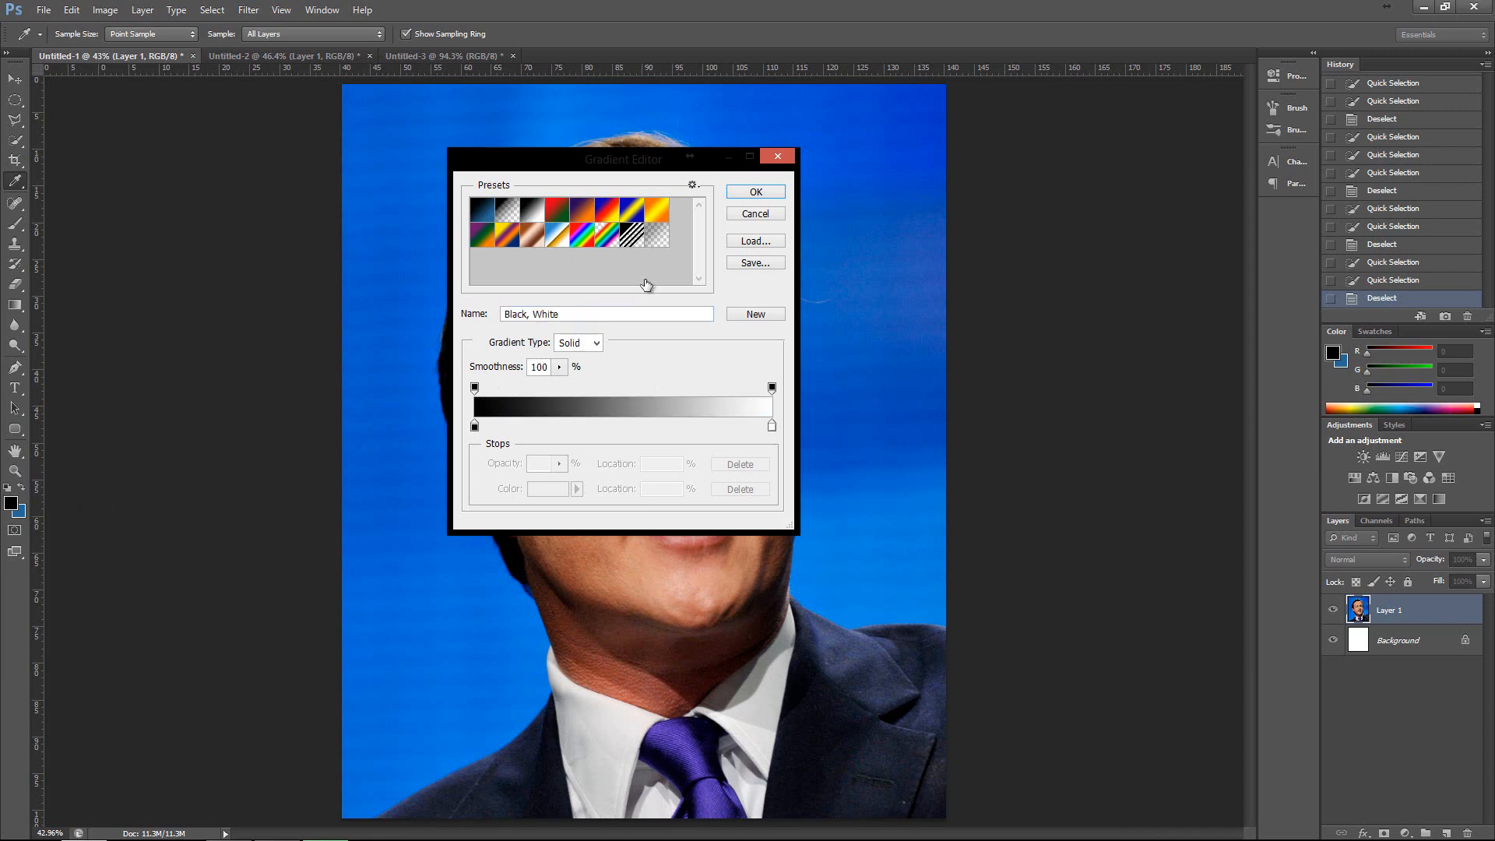
{"action": "left_click", "coordinate": [553, 237]}
{"action": "left_click", "coordinate": [657, 236]}
{"action": "left_click", "coordinate": [558, 242]}
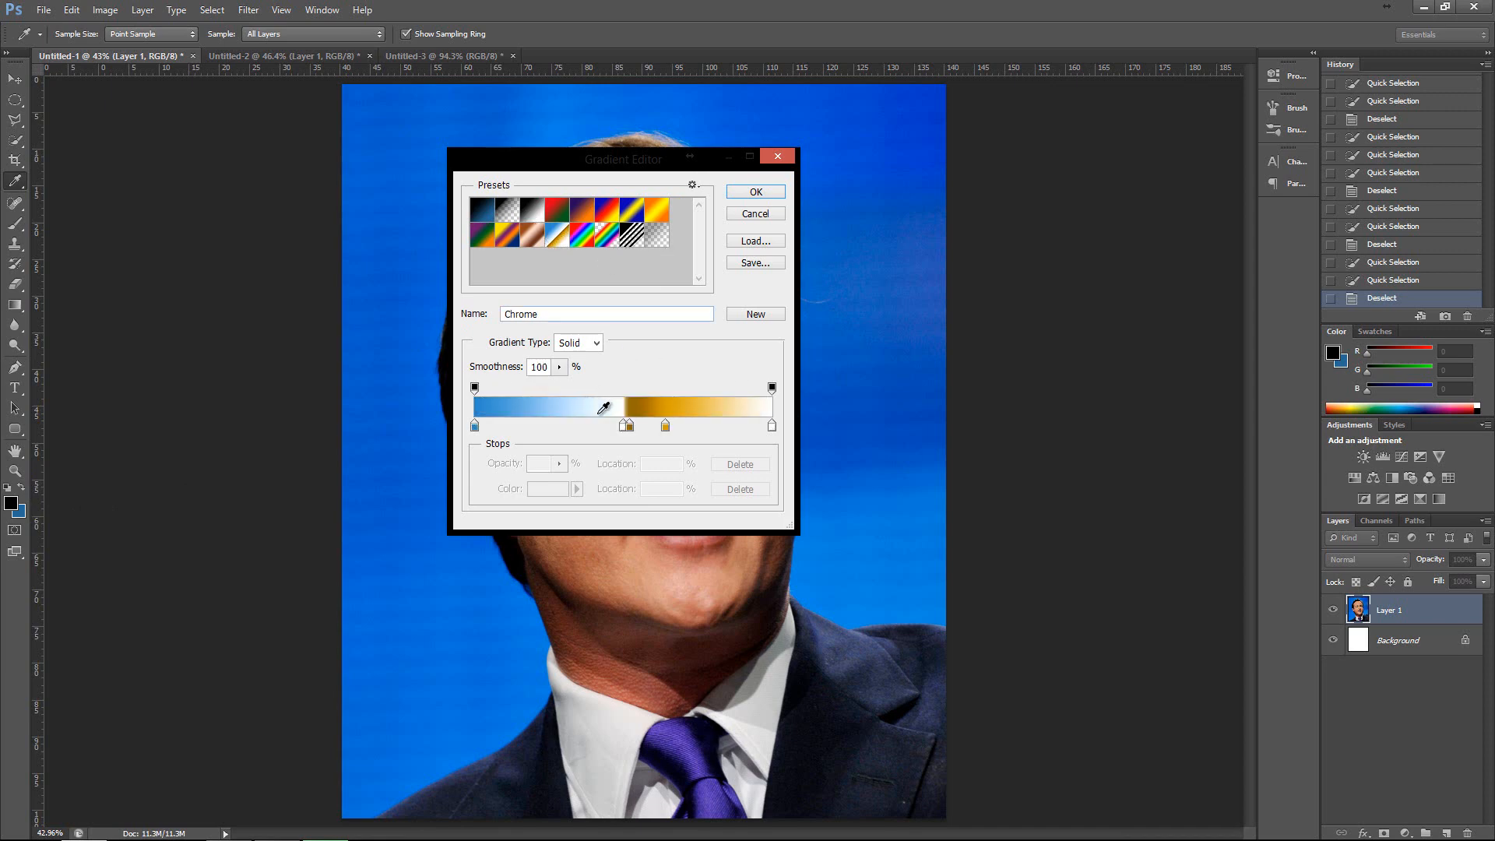
Remove the three intermediate colour stops from the Chrome gradient, leaving only its two end stops.
{"action": "left_click", "coordinate": [624, 428]}
{"action": "key", "text": "Delete"}
{"action": "left_click", "coordinate": [629, 428]}
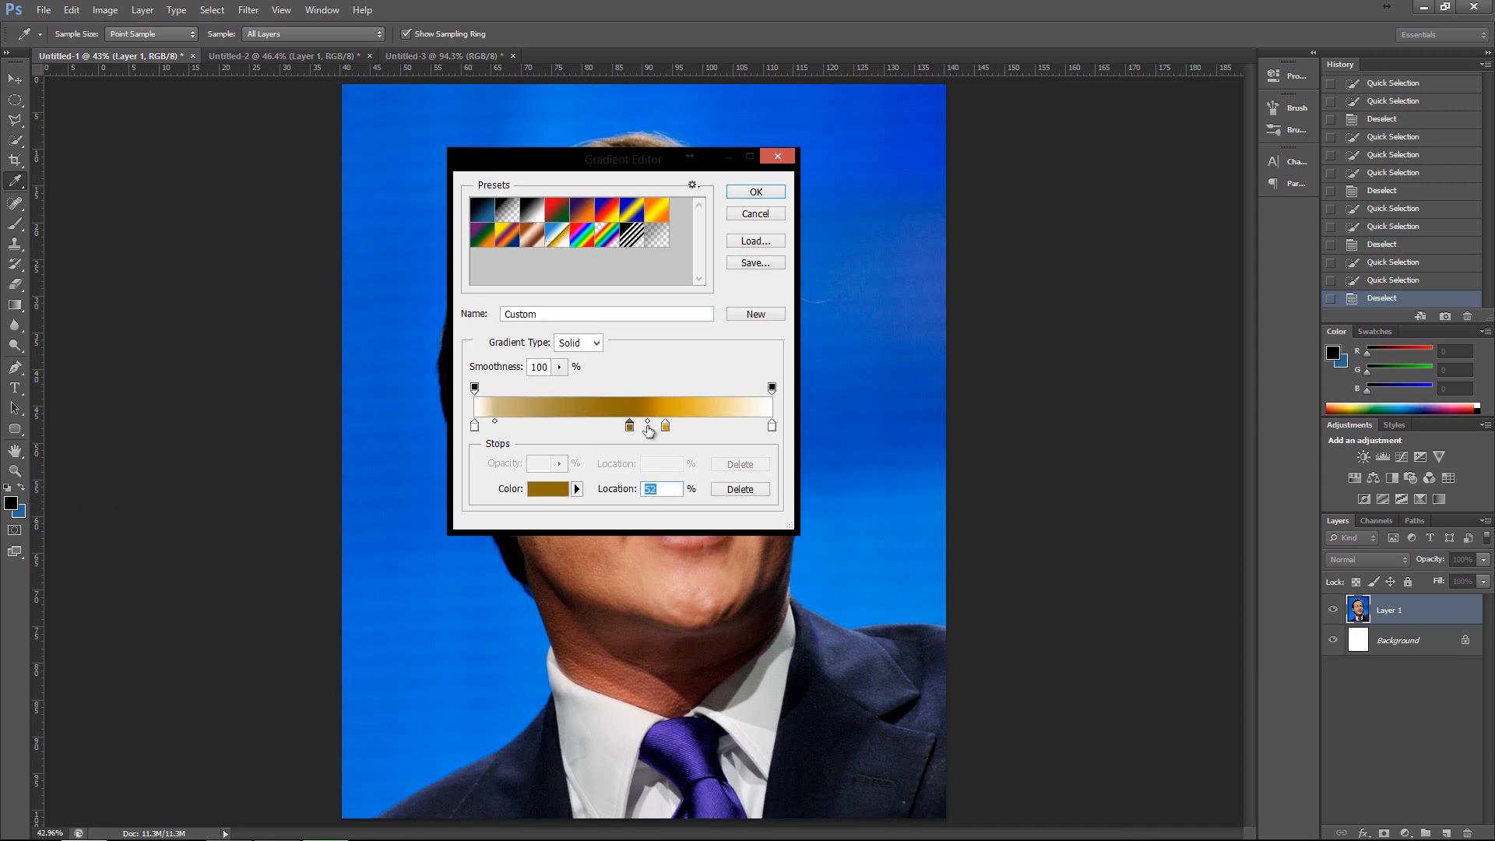
{"action": "key", "text": "Delete"}
{"action": "left_click", "coordinate": [665, 426]}
{"action": "key", "text": "Delete"}
Colour the gradient's start stop #141414 and its end stop #000000, and accept the custom gradient.
{"action": "double_click", "coordinate": [475, 427]}
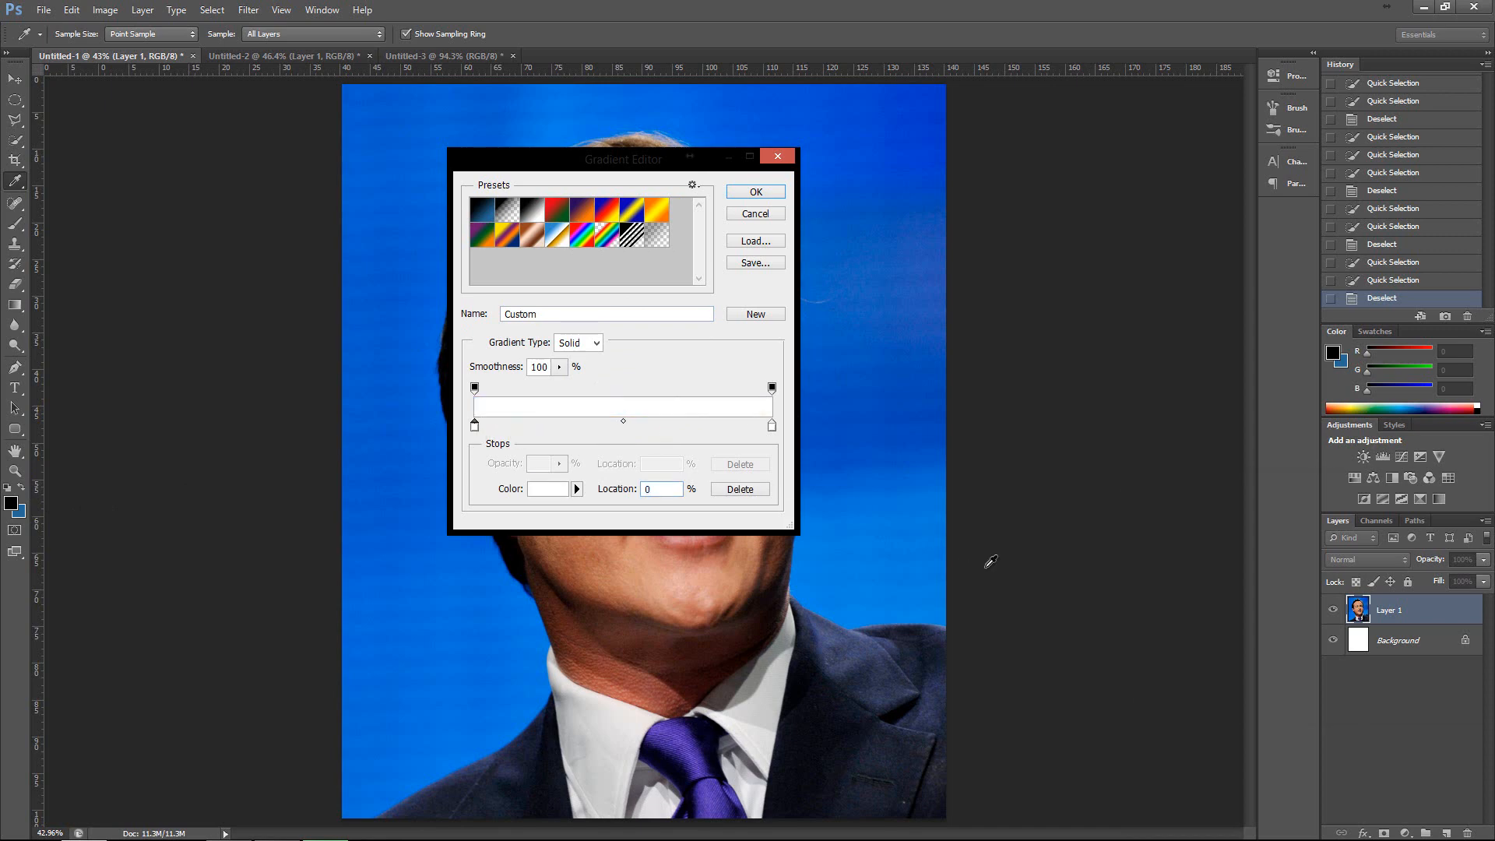
{"action": "left_click_drag", "start_coordinate": [1118, 680], "coordinate": [1097, 695]}
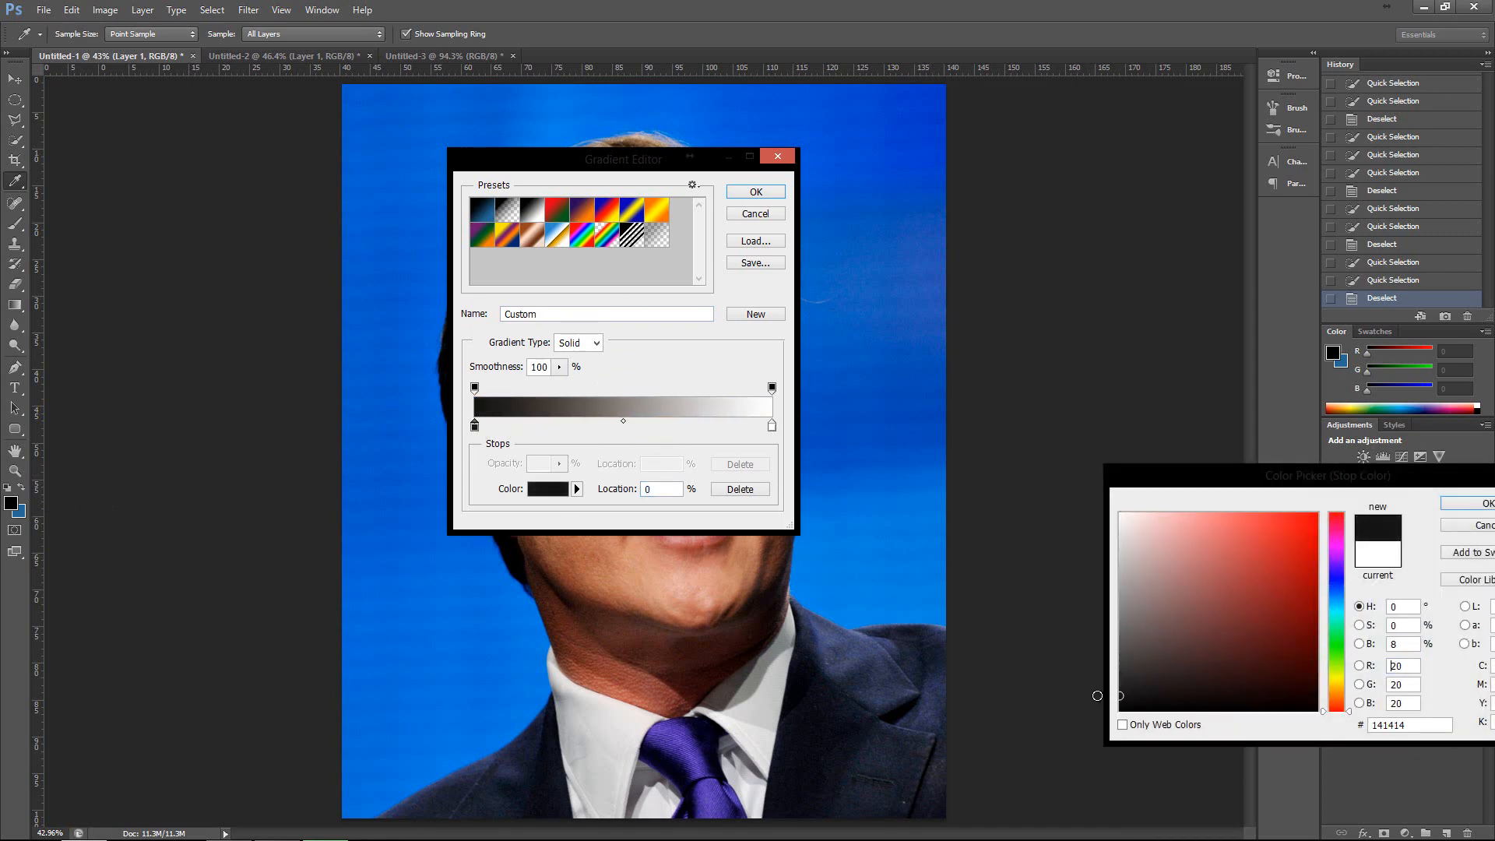
{"action": "left_click", "coordinate": [1470, 505]}
{"action": "double_click", "coordinate": [772, 426]}
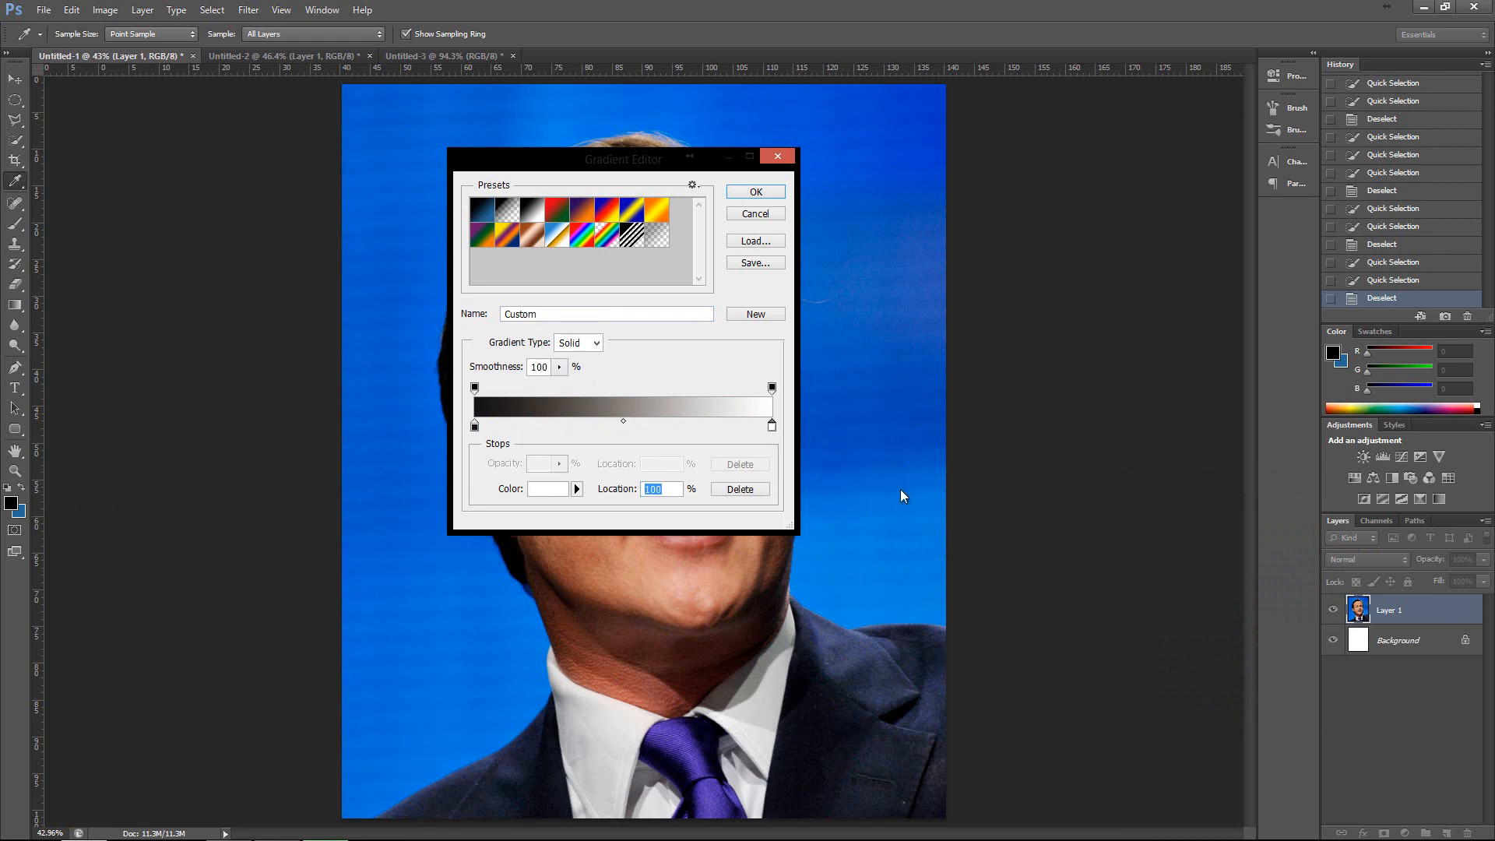
{"action": "left_click_drag", "start_coordinate": [1148, 636], "coordinate": [1006, 761]}
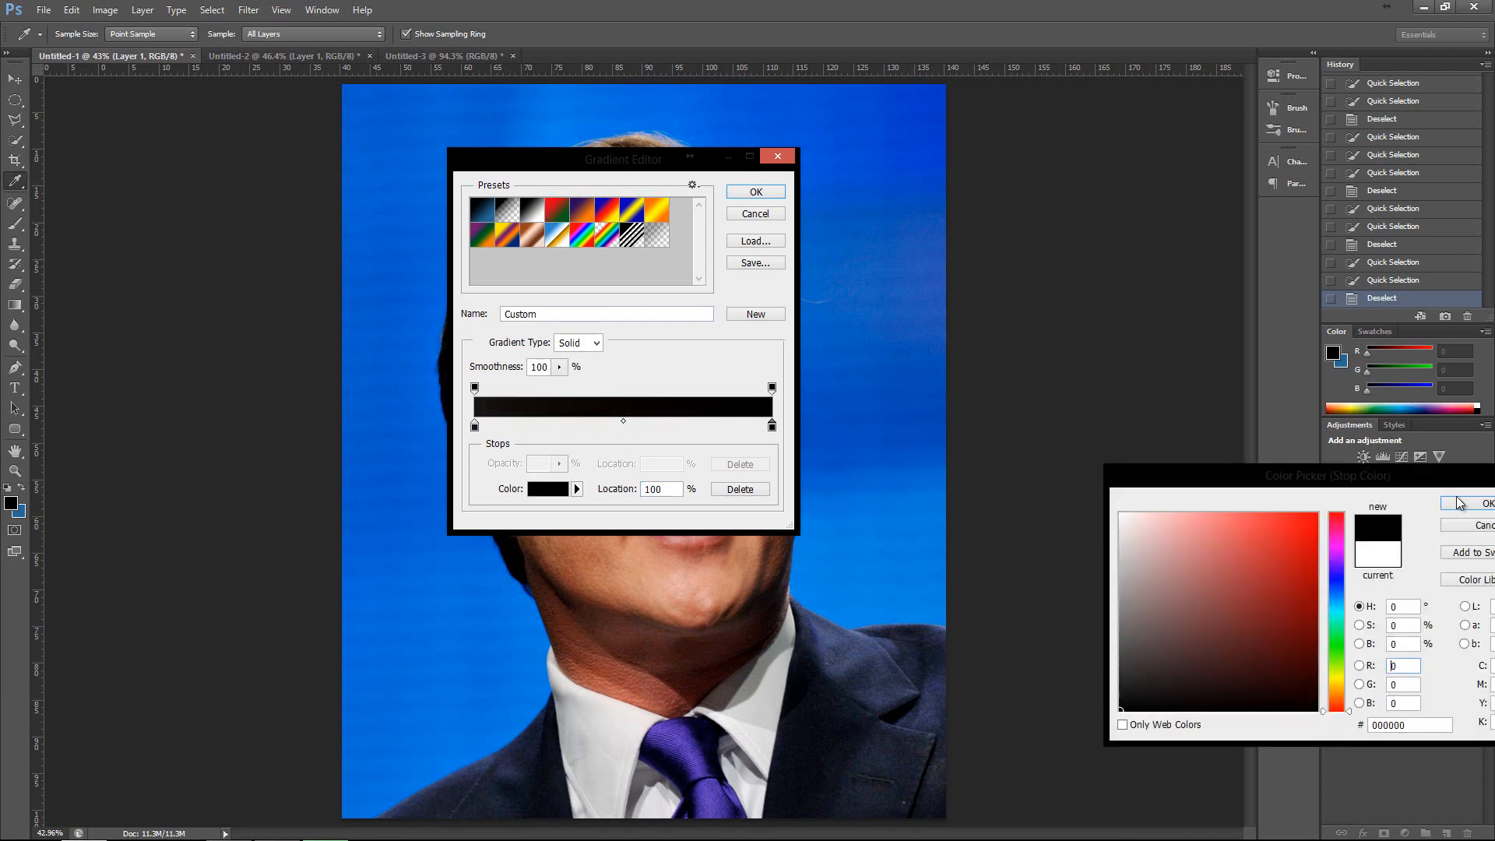
{"action": "key", "text": "Return"}
{"action": "left_click", "coordinate": [759, 194]}
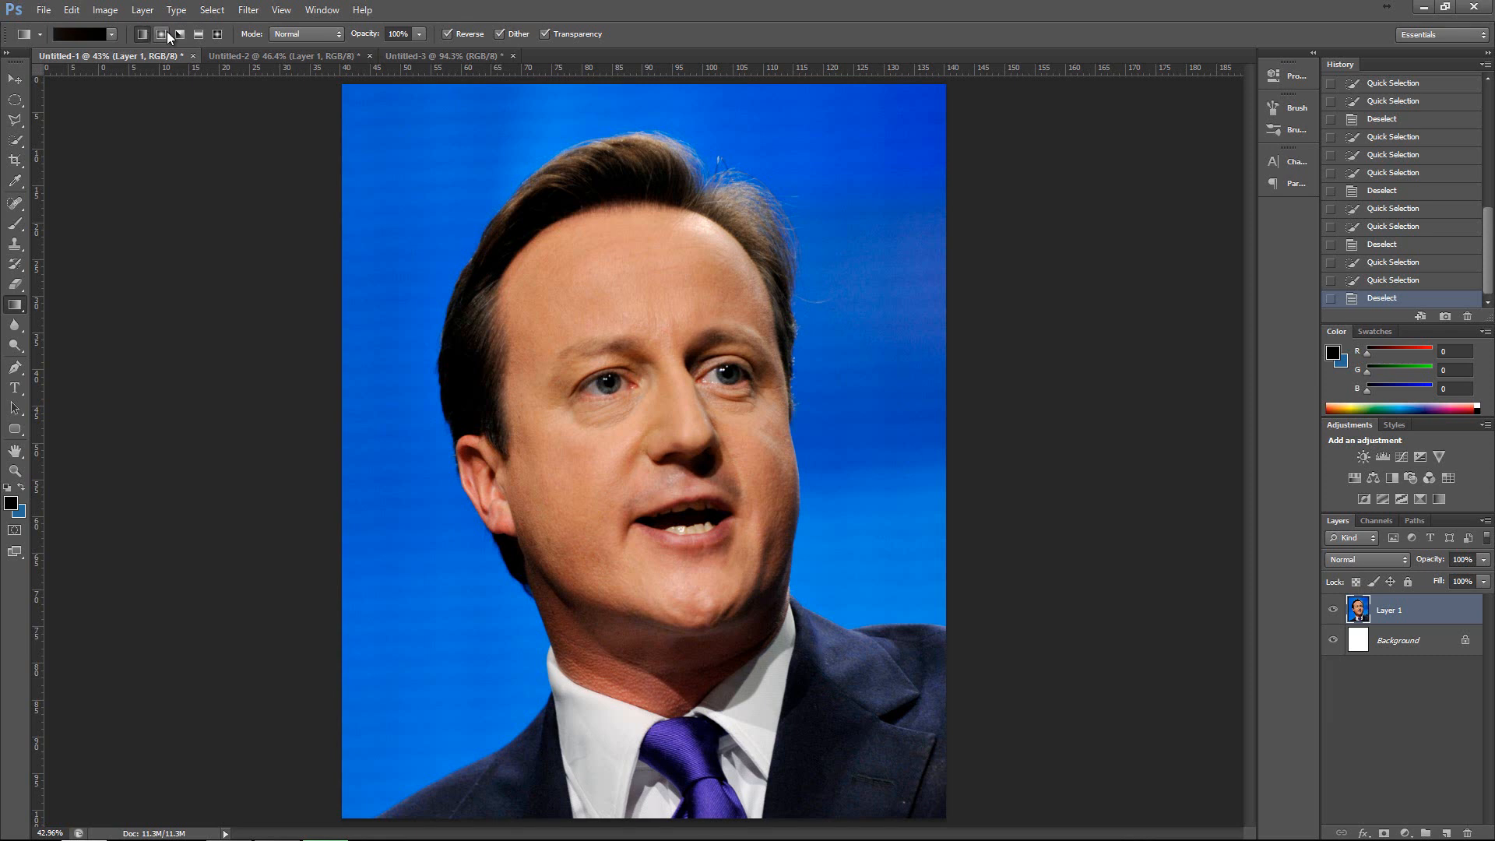
Try the dark gradient on the portrait from the forehead toward the upper-left corner and undo it.
{"action": "left_click", "coordinate": [215, 34]}
{"action": "left_click_drag", "start_coordinate": [499, 303], "coordinate": [303, 162]}
{"action": "key", "text": "ctrl+z"}
Create a new document 1920 pixels wide and 1080 pixels high with a white background.
{"action": "left_click", "coordinate": [70, 9]}
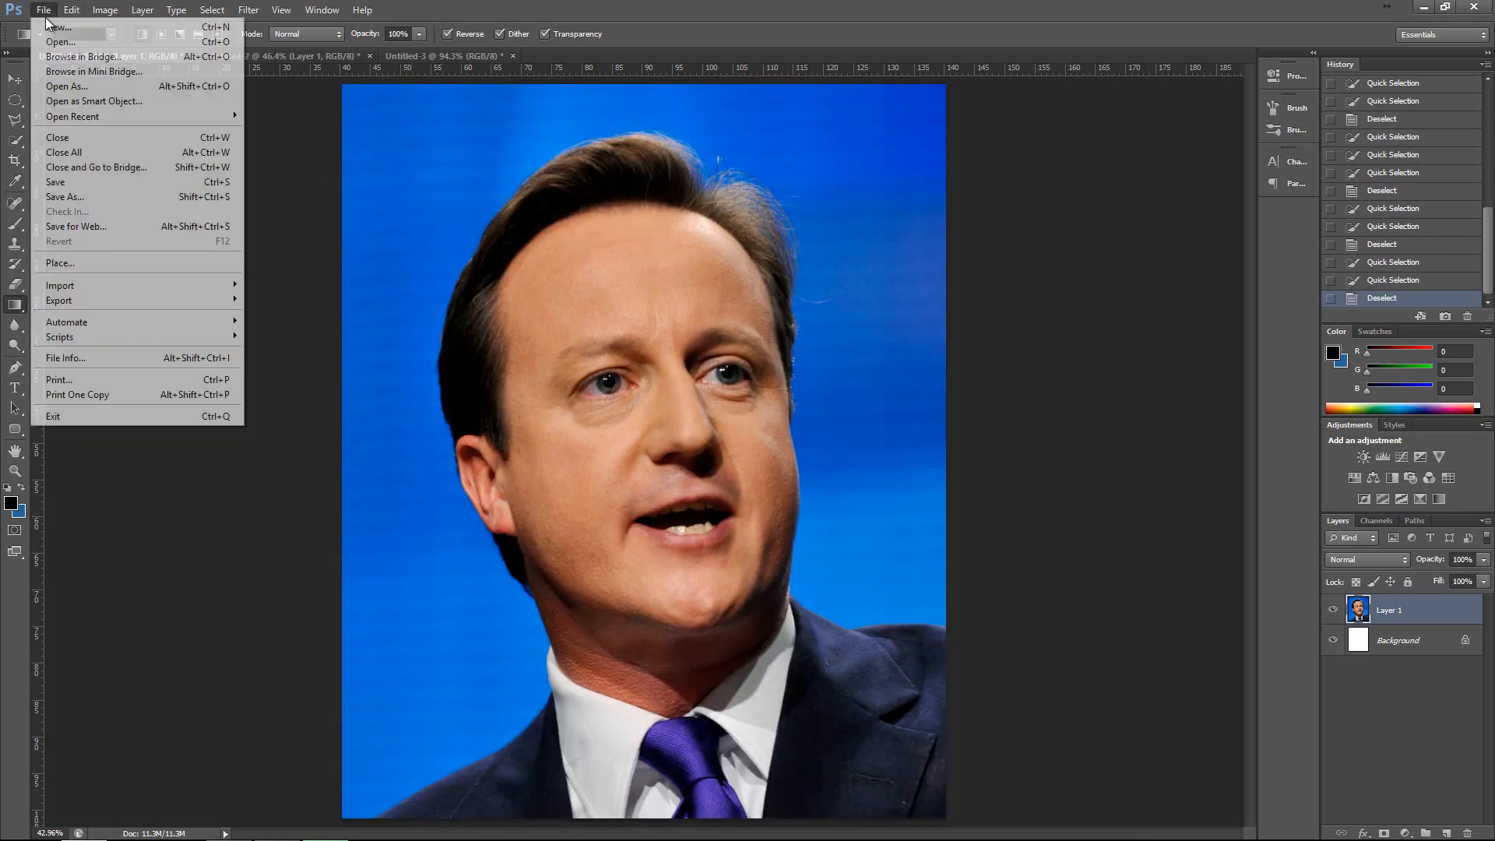
{"action": "left_click", "coordinate": [53, 27]}
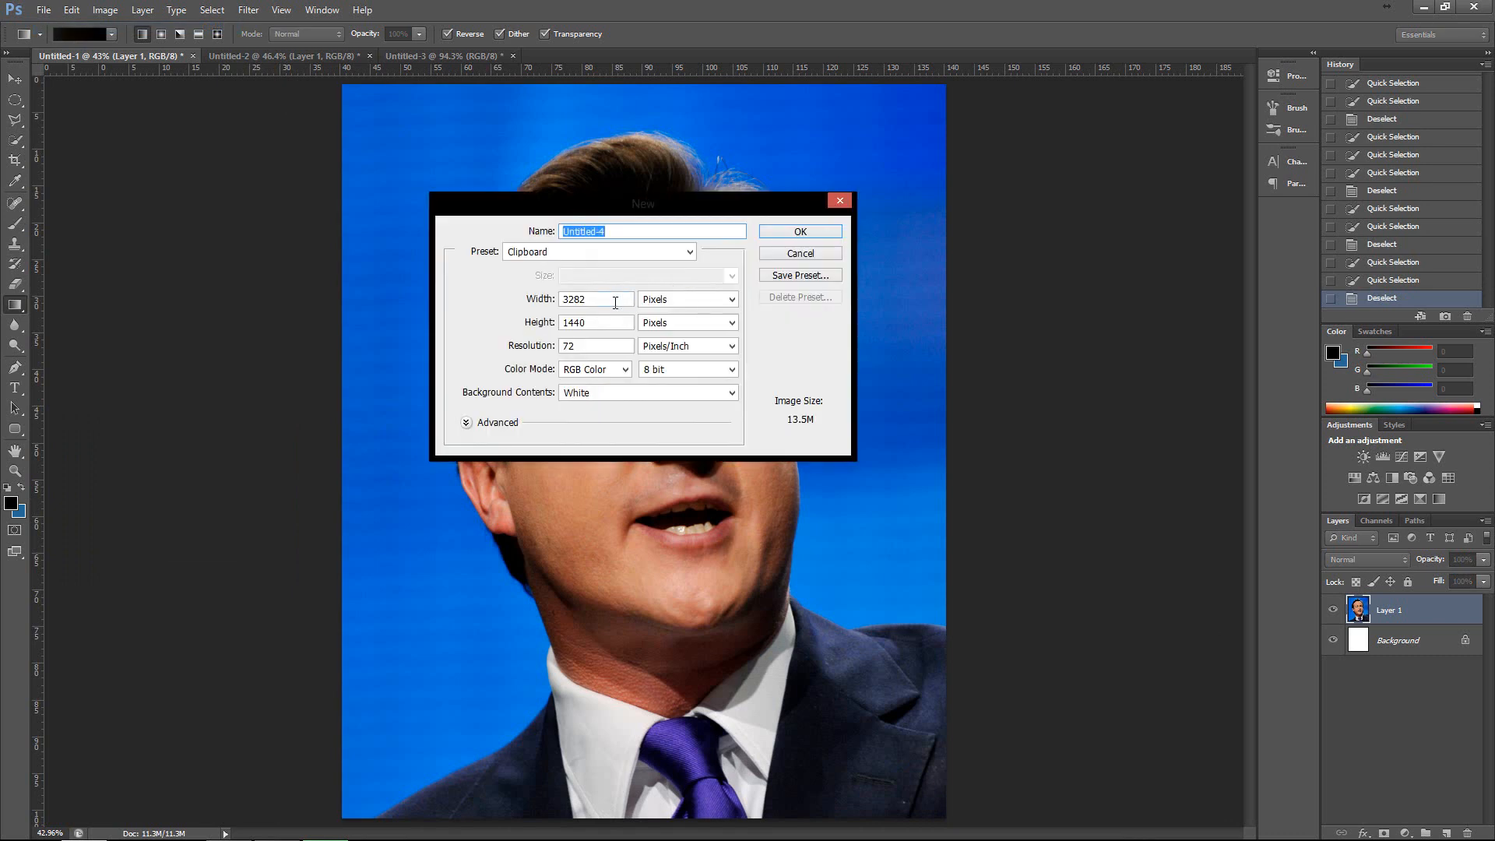
{"action": "left_click_drag", "start_coordinate": [613, 301], "coordinate": [467, 308]}
{"action": "type", "text": "1"}
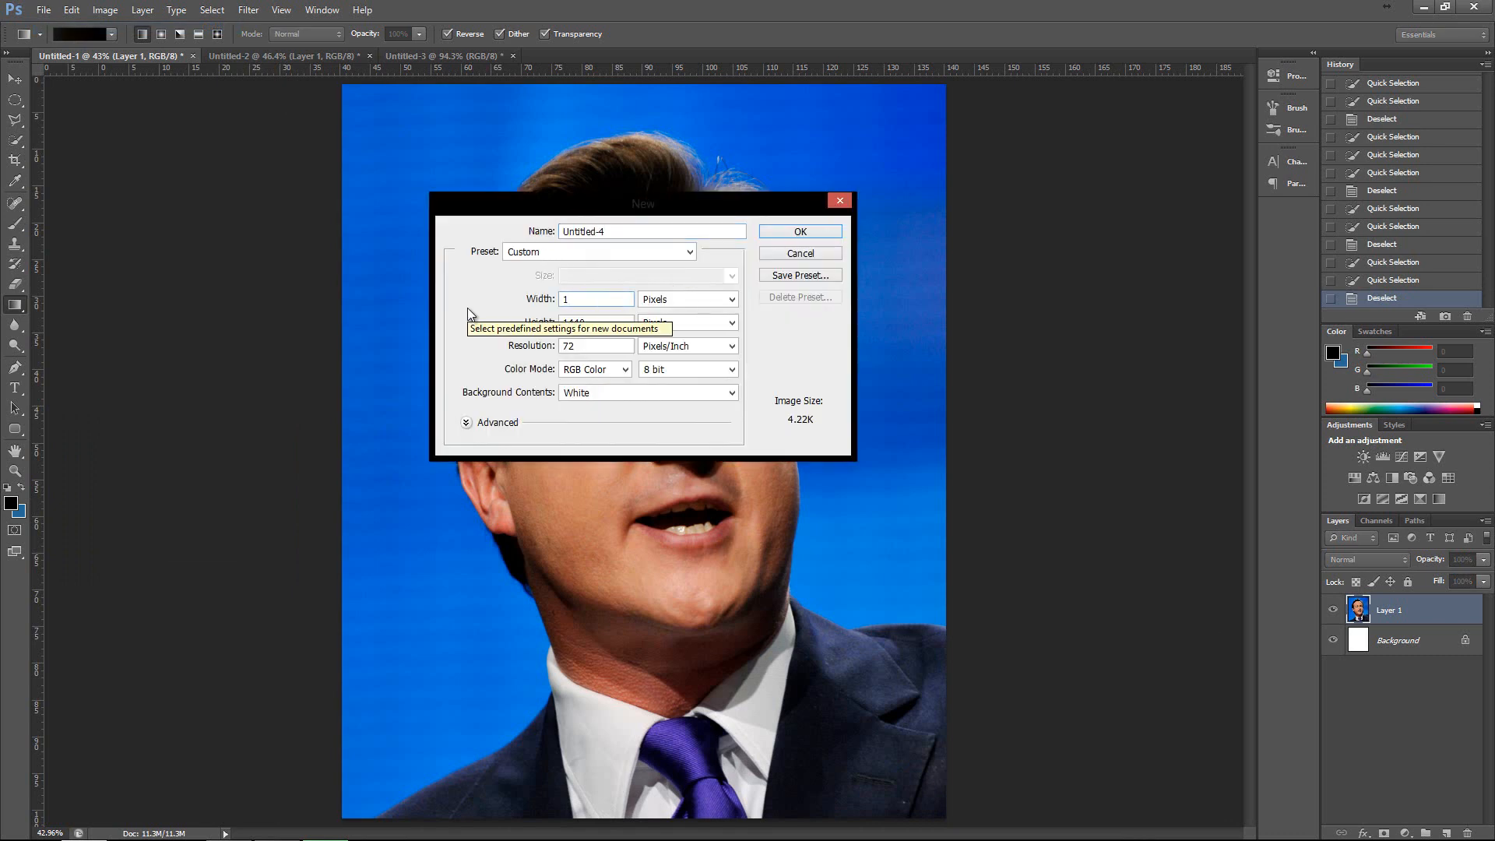
{"action": "type", "text": "920"}
{"action": "key", "text": "Tab"}
{"action": "key", "text": "Tab"}
{"action": "type", "text": "1080"}
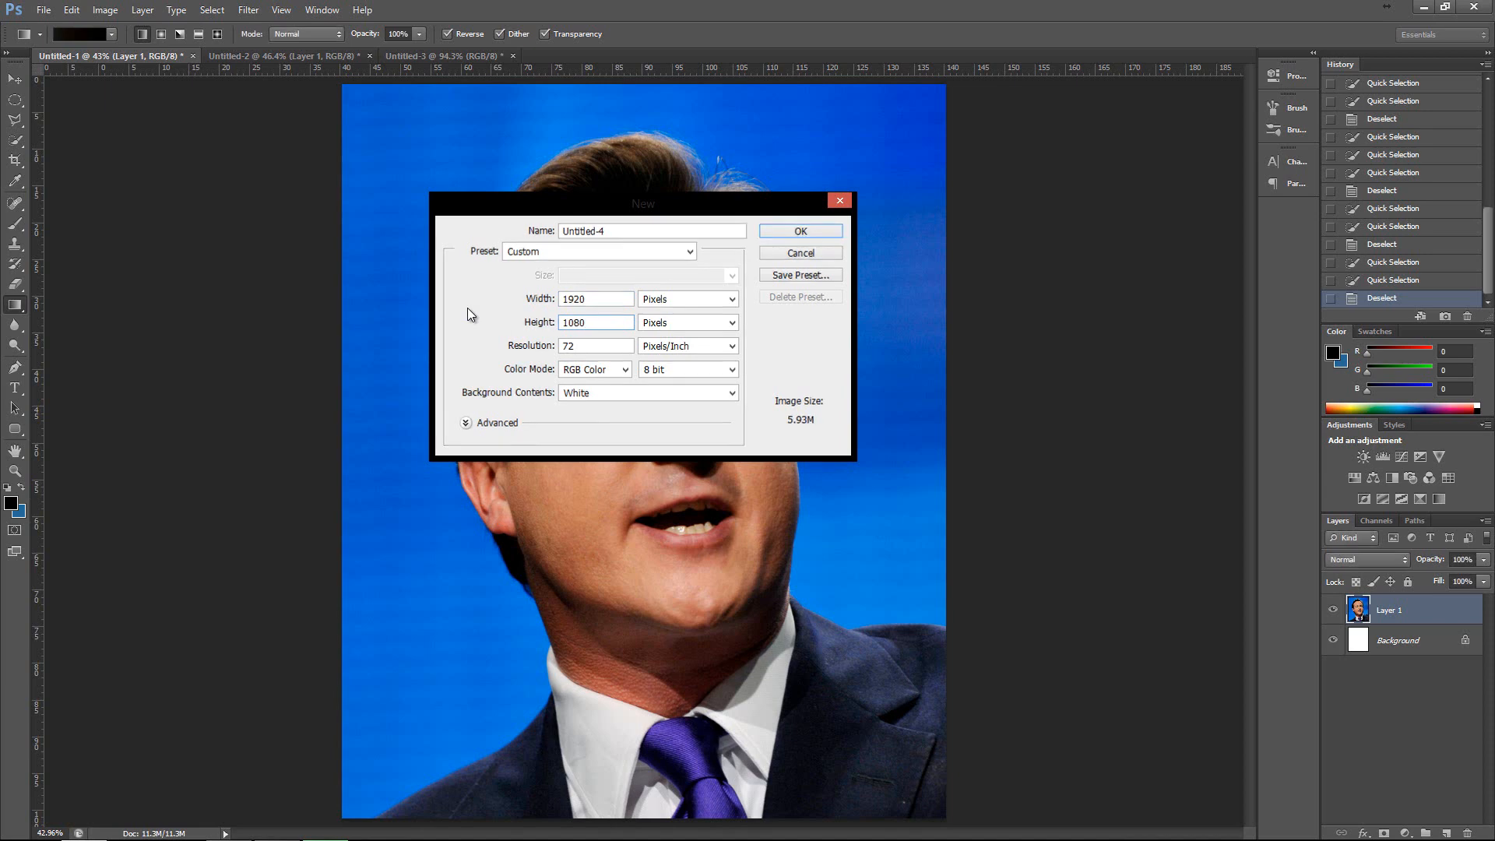
{"action": "key", "text": "Return"}
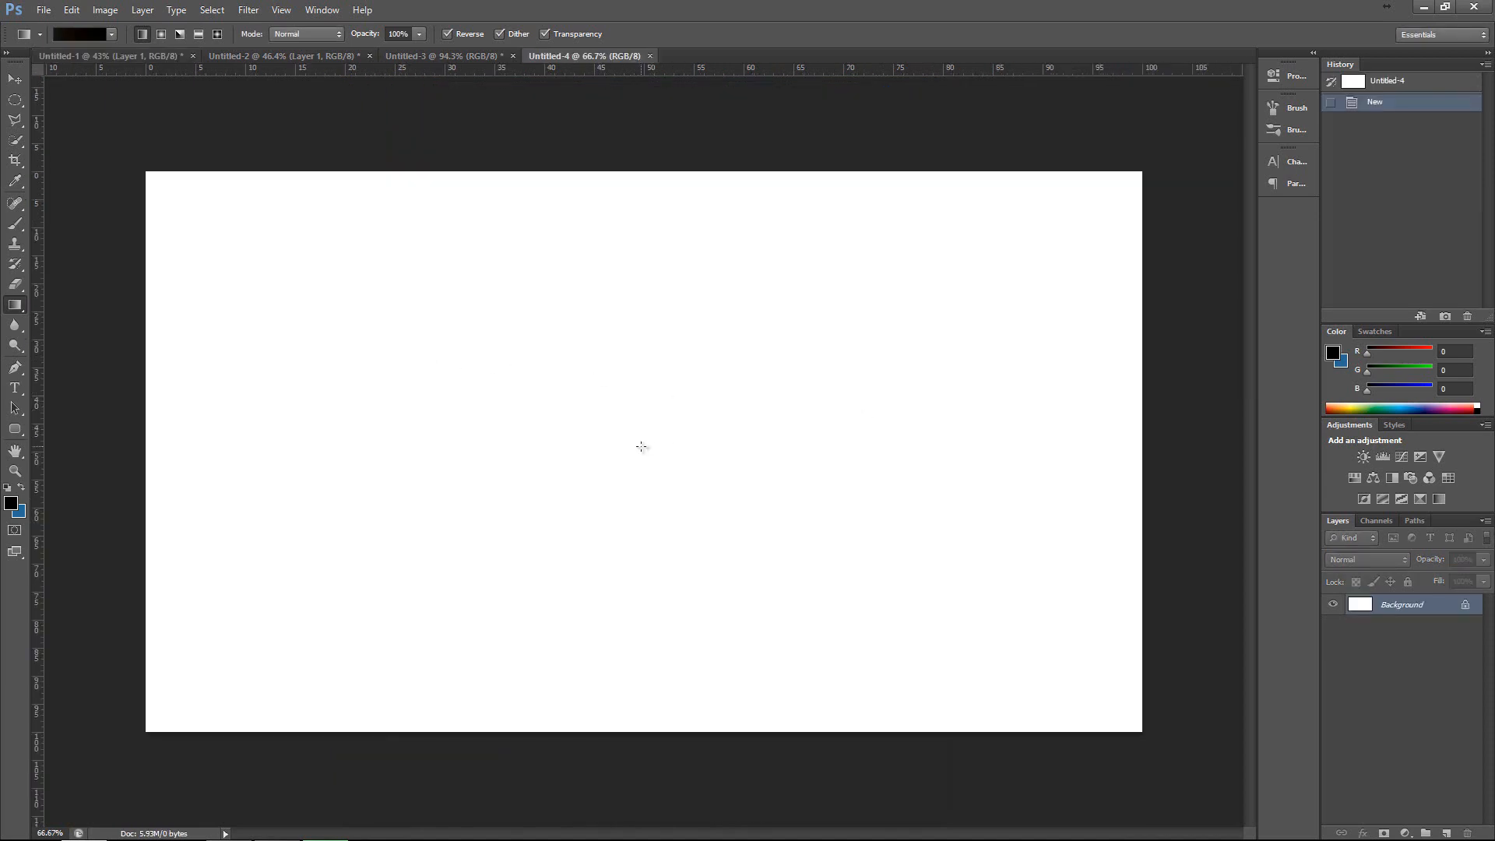
Fill the blank canvas with a reversed linear gradient running toward its upper-left corner.
{"action": "left_click_drag", "start_coordinate": [278, 272], "coordinate": [80, 133]}
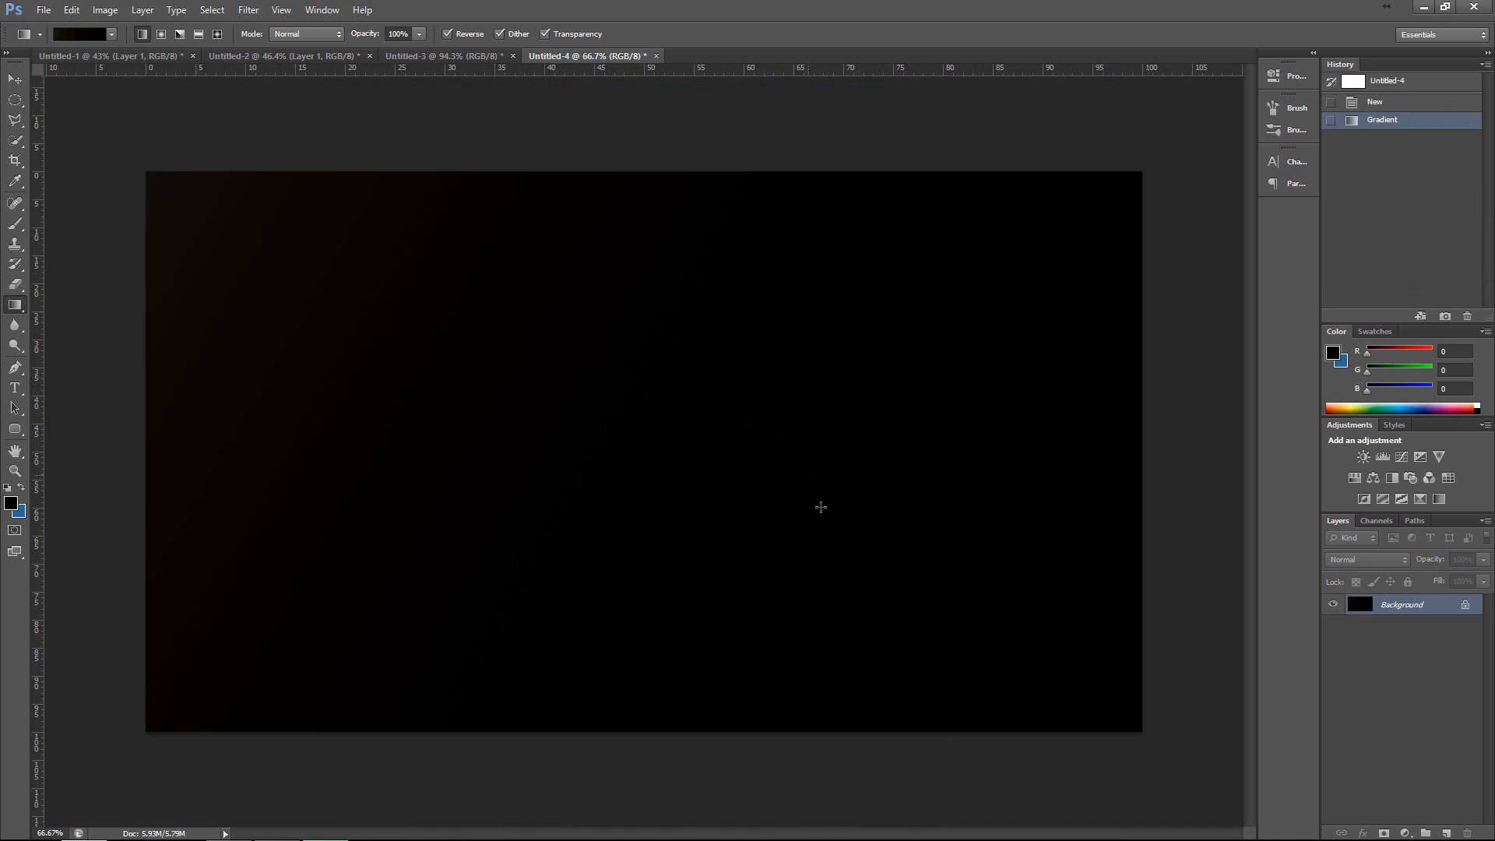
{"action": "key", "text": "ctrl+plus"}
{"action": "key", "text": "ctrl+plus"}
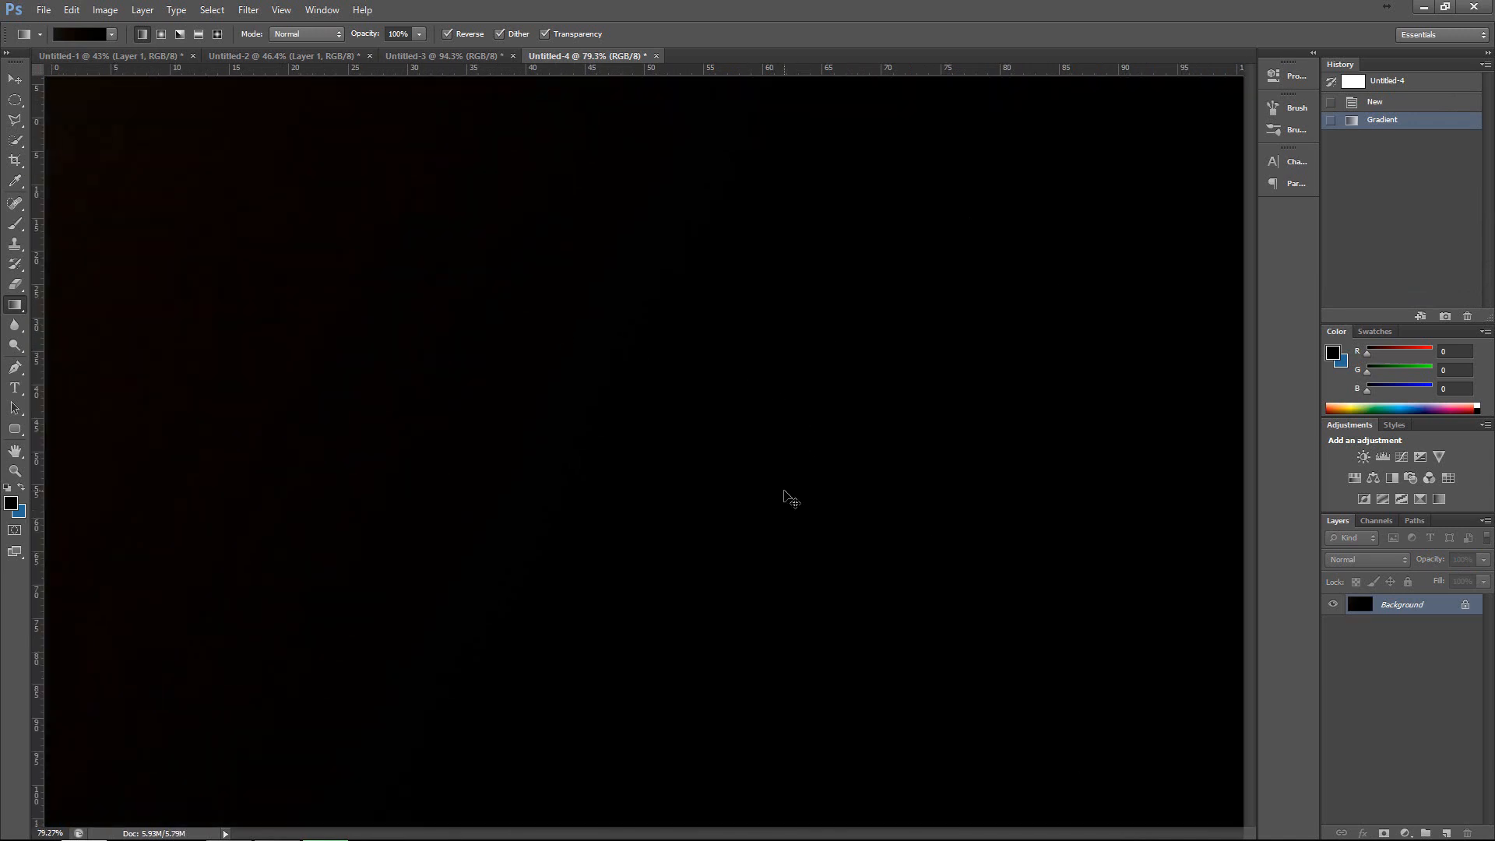
{"action": "key", "text": "ctrl+0"}
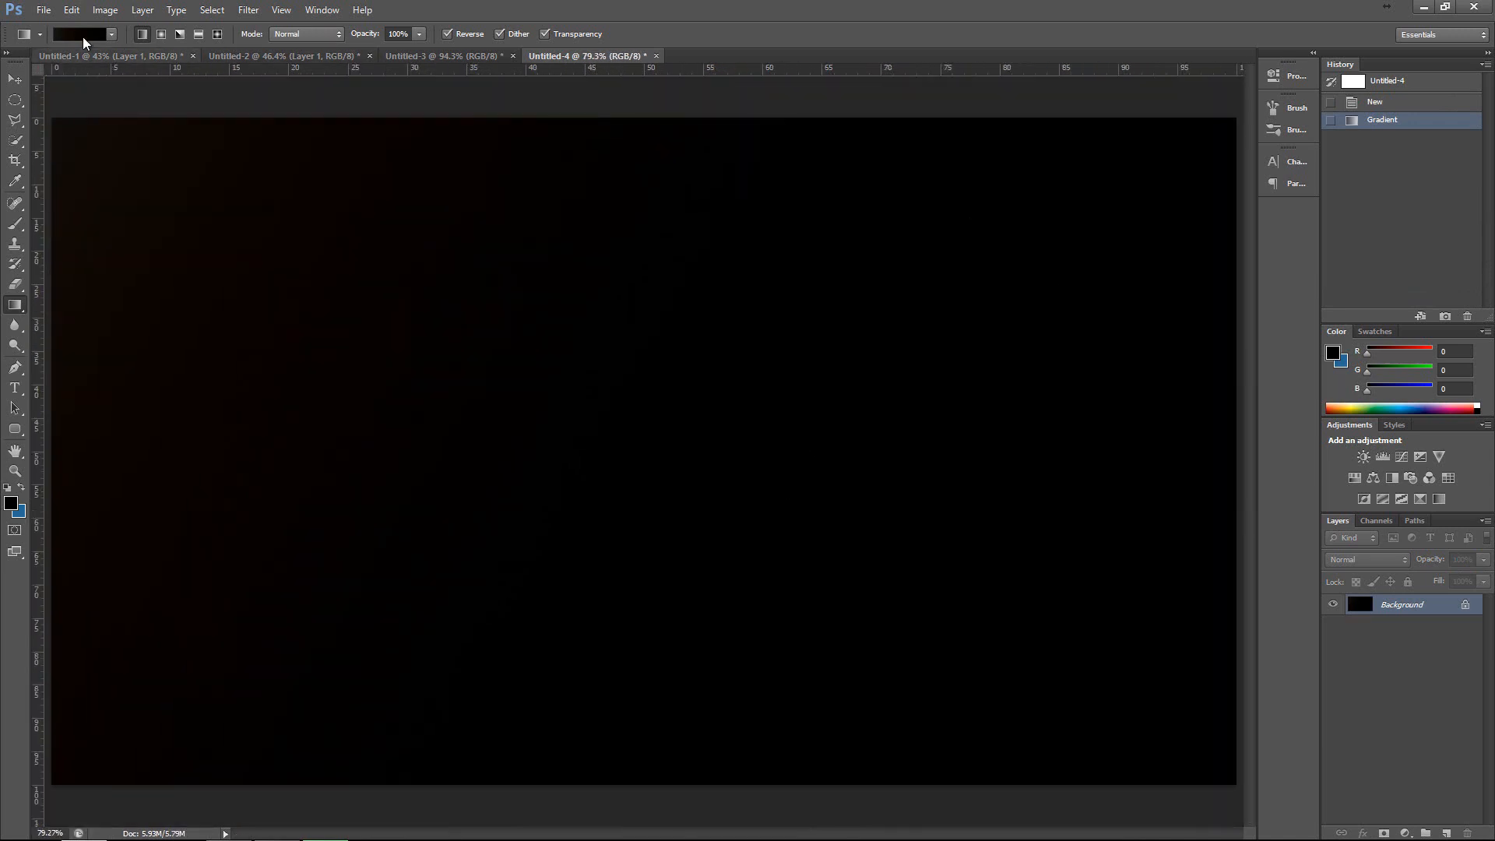
Set the gradient's start stop to #1c1c1c, try the linear gradient on the canvas and undo that fill.
{"action": "left_click", "coordinate": [82, 35]}
{"action": "left_click", "coordinate": [475, 426]}
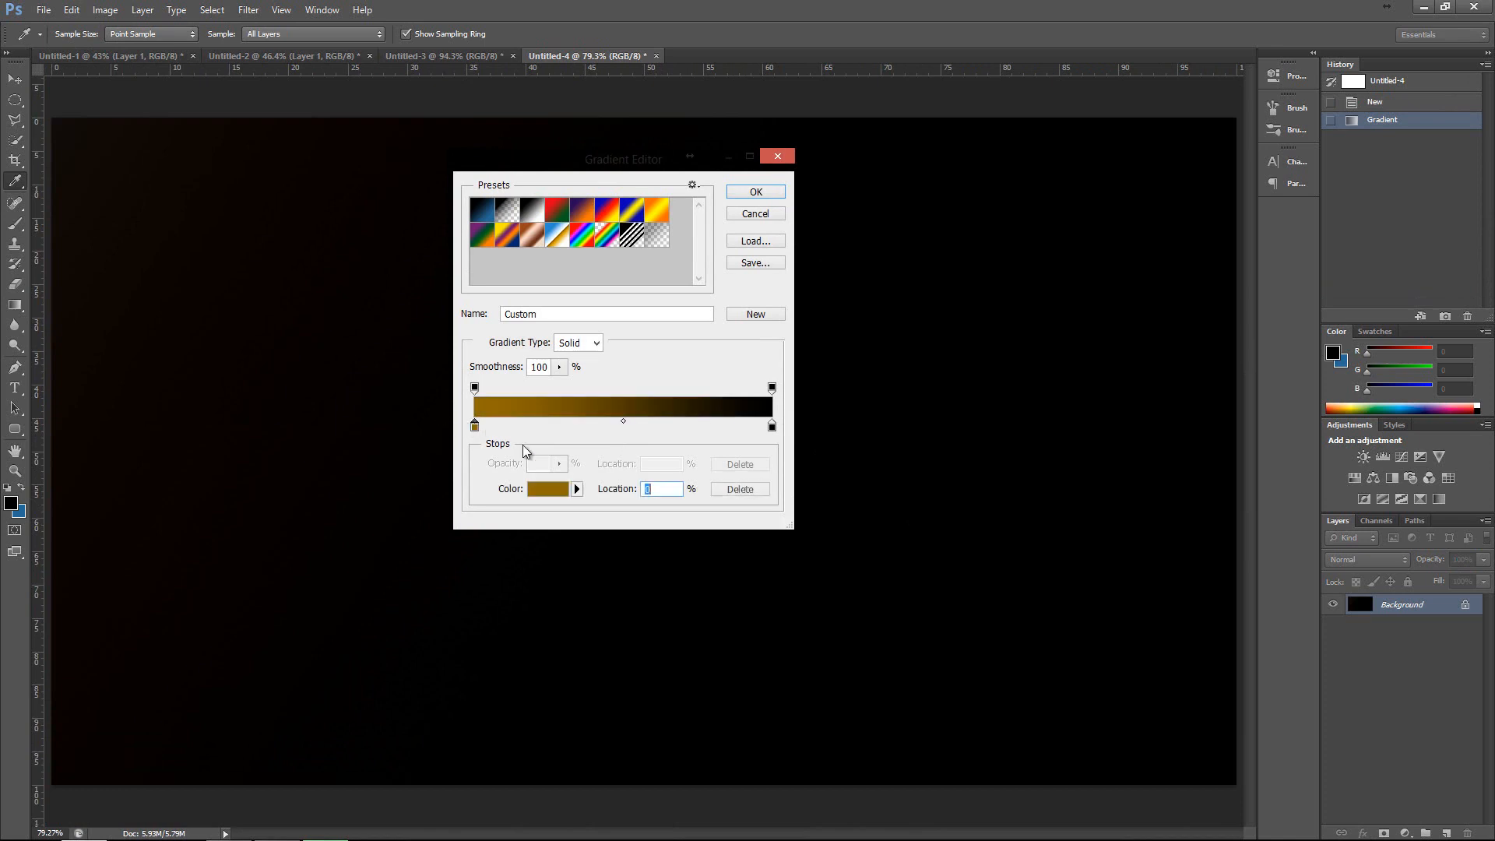
{"action": "left_click", "coordinate": [474, 427]}
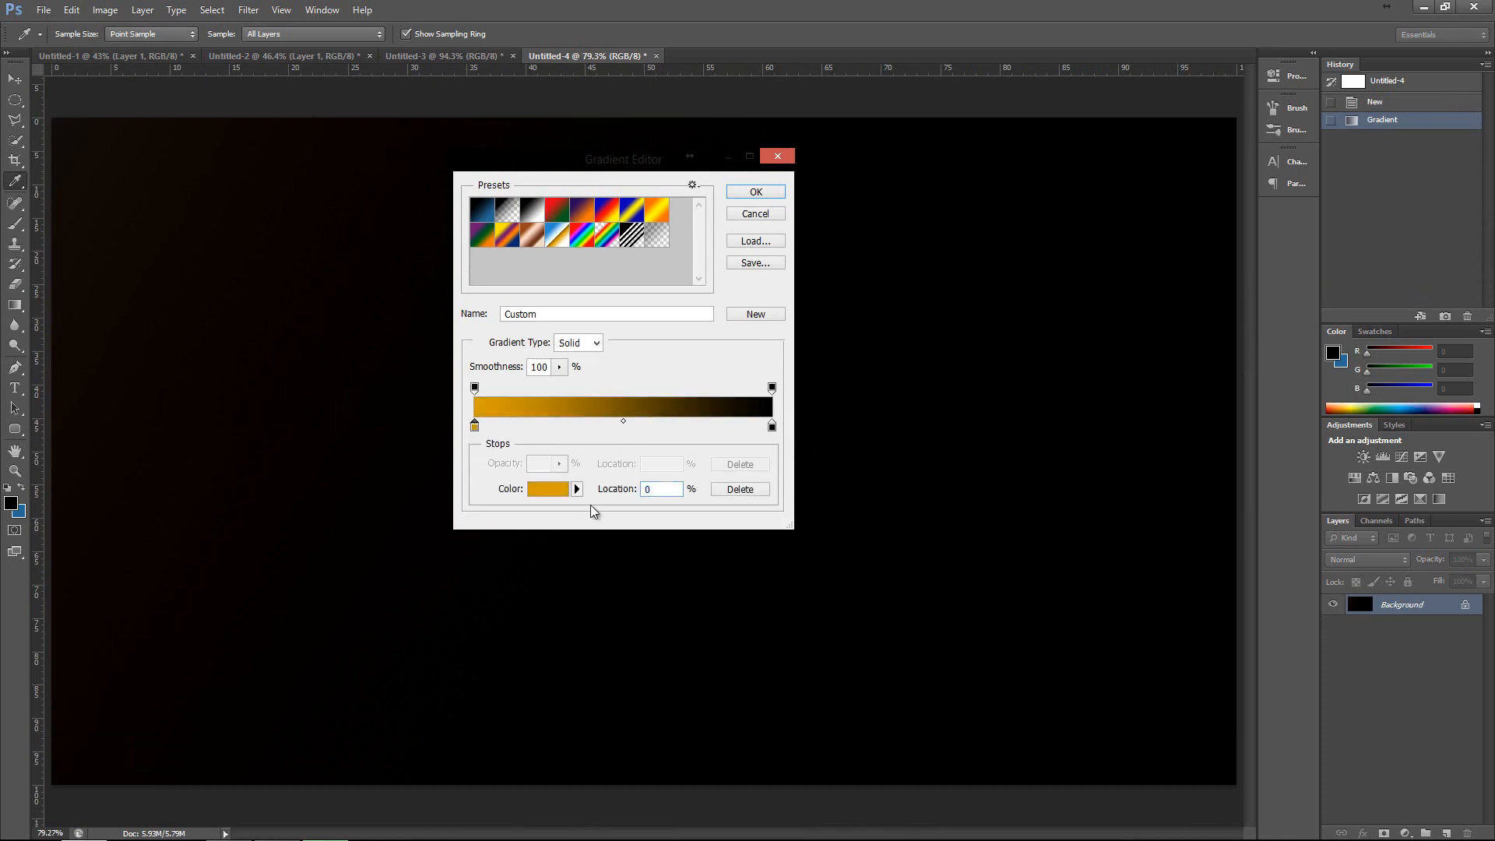
{"action": "left_click", "coordinate": [580, 488]}
{"action": "mouse_move", "coordinate": [1232, 625]}
{"action": "left_mouse_down"}
{"action": "mouse_move", "coordinate": [1076, 703]}
{"action": "mouse_move", "coordinate": [1117, 689]}
{"action": "left_mouse_up"}
{"action": "left_click", "coordinate": [1466, 504]}
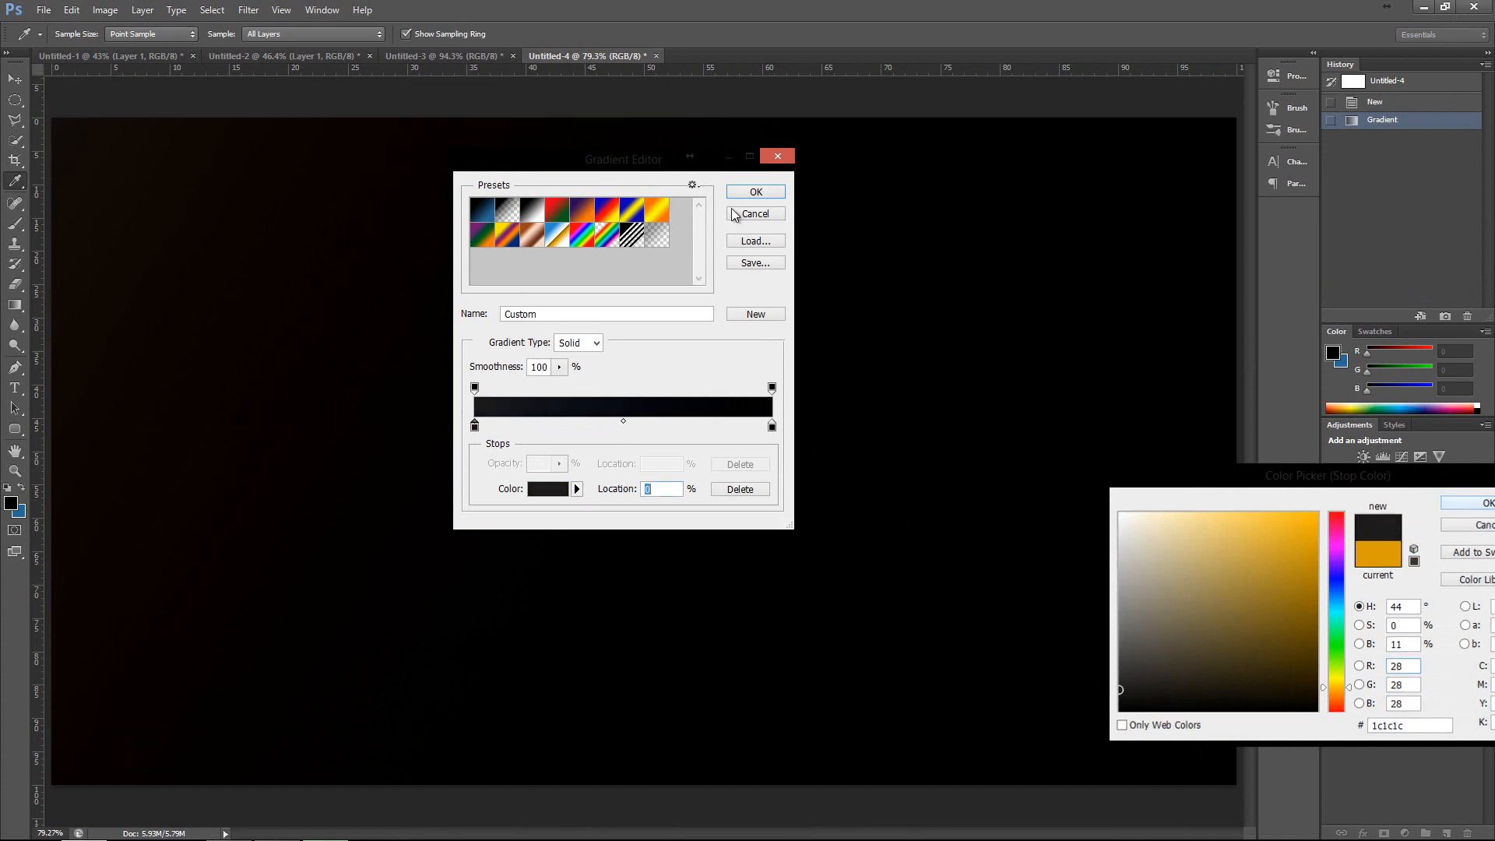
{"action": "left_click", "coordinate": [755, 192]}
{"action": "mouse_move", "coordinate": [422, 281]}
{"action": "left_mouse_down"}
{"action": "mouse_move", "coordinate": [662, 423]}
{"action": "mouse_move", "coordinate": [422, 282]}
{"action": "left_mouse_up"}
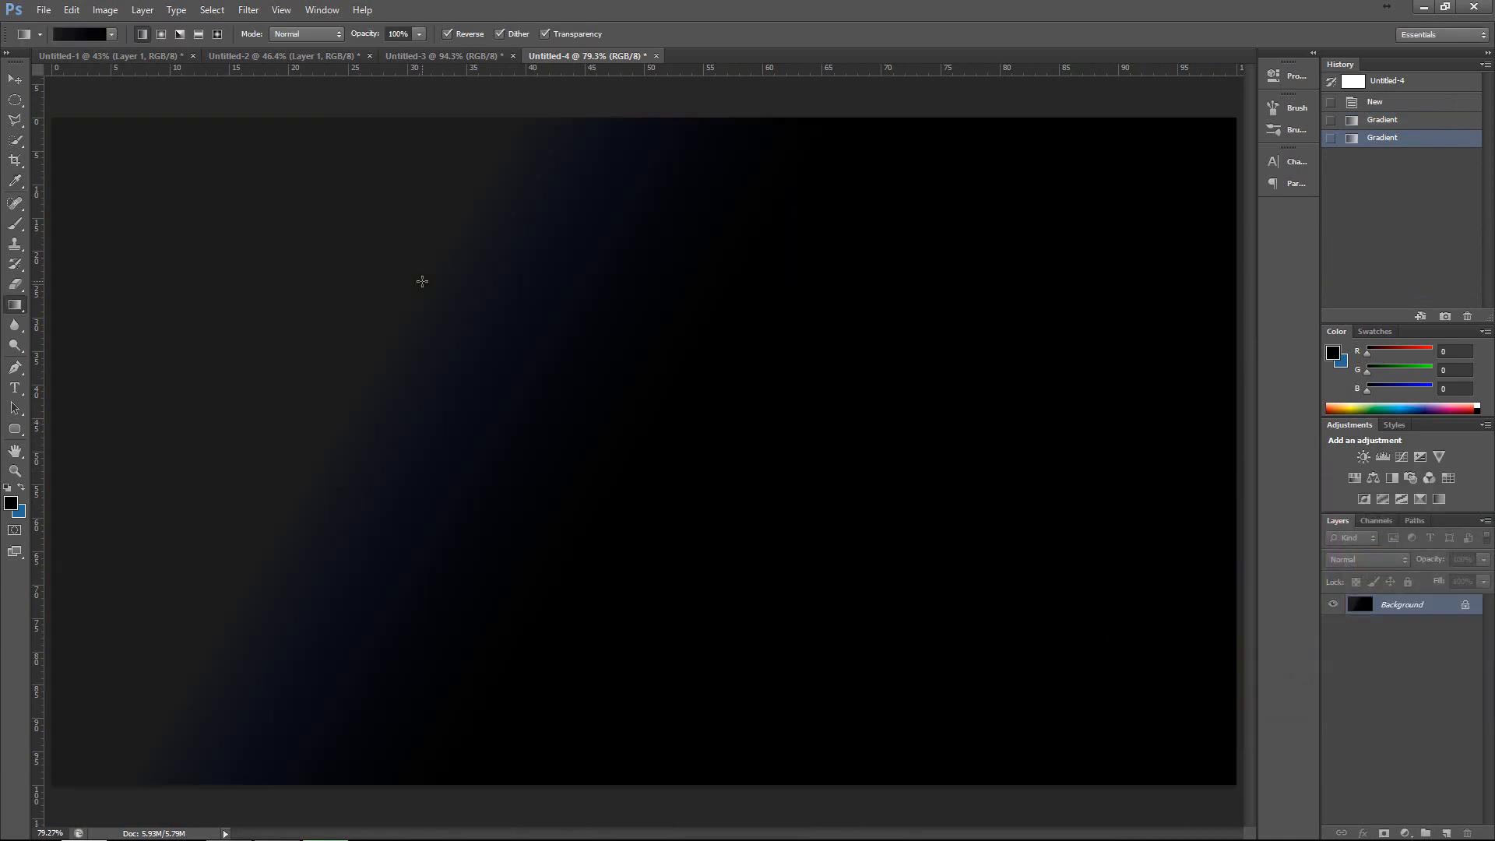
{"action": "key", "text": "ctrl+z"}
Switch to a radial gradient with Reverse off and draw it from near the canvas centre to the upper-left corner.
{"action": "left_click", "coordinate": [161, 33]}
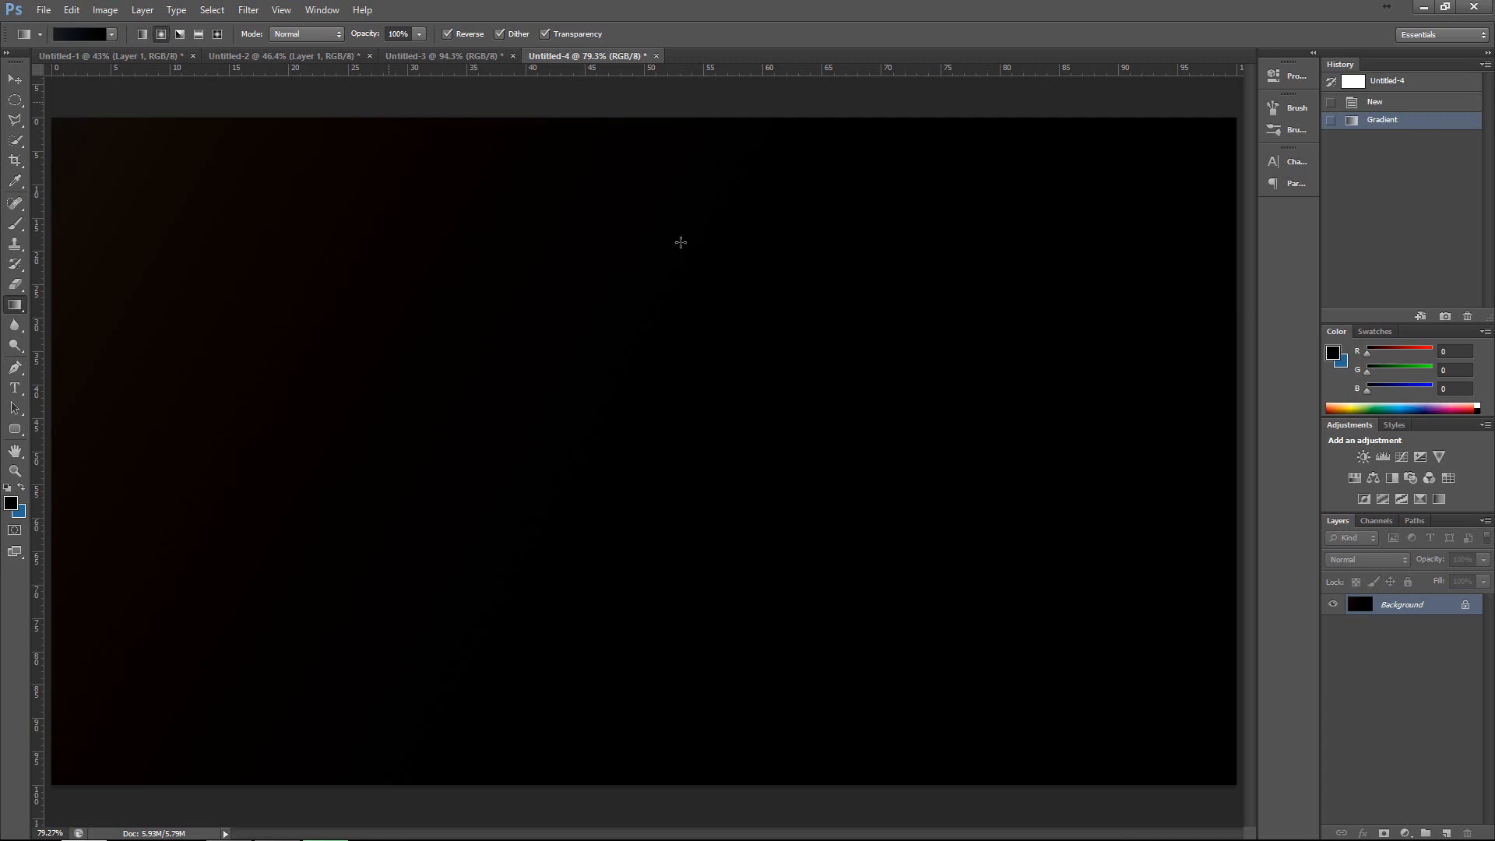
{"action": "key", "text": "ctrl+minus"}
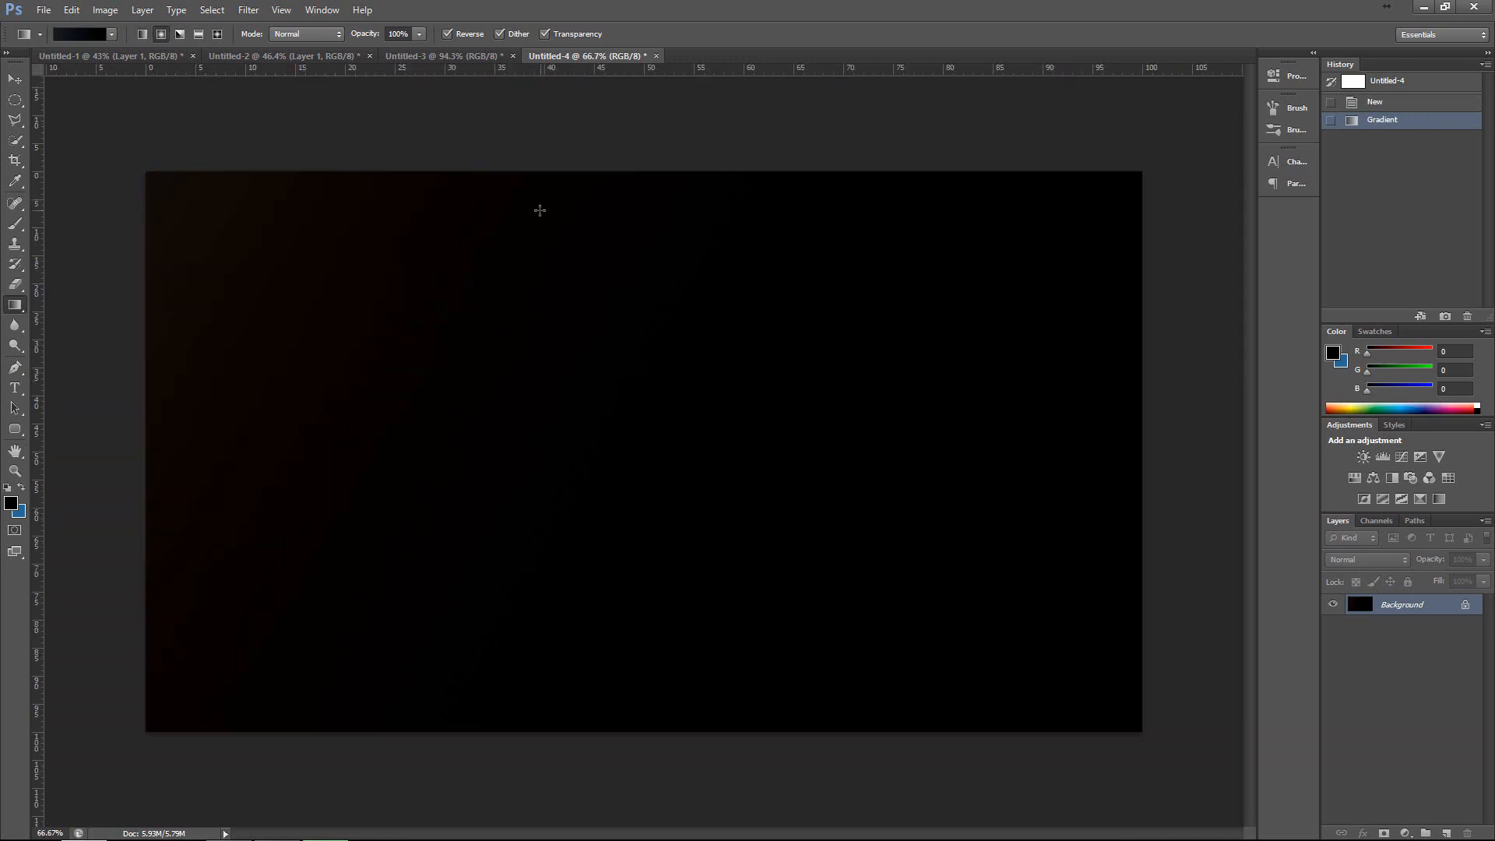
{"action": "left_click", "coordinate": [447, 33]}
{"action": "left_click_drag", "start_coordinate": [711, 511], "coordinate": [131, 160]}
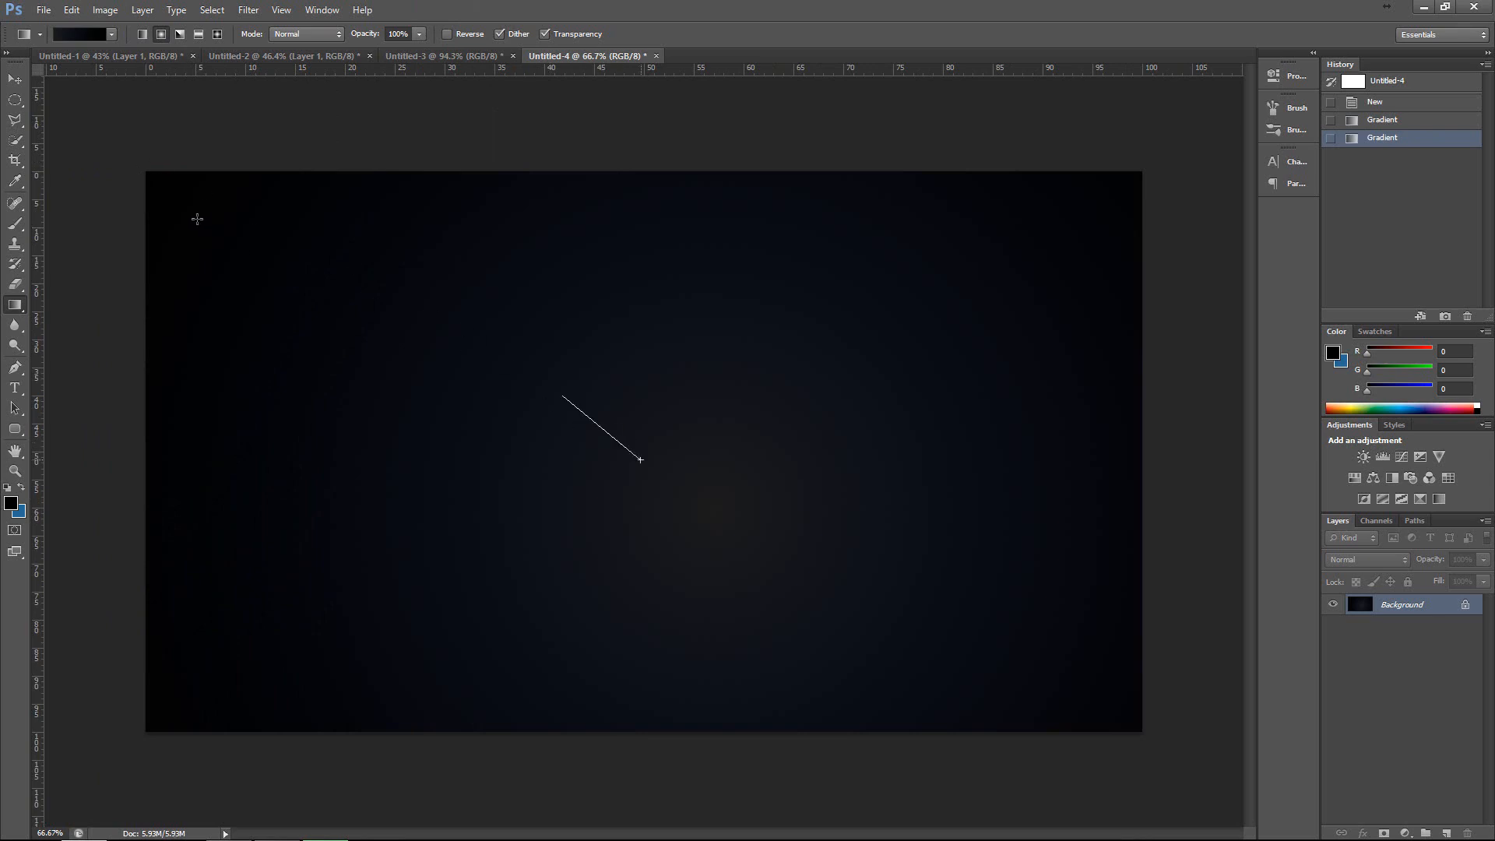
{"action": "left_click_drag", "start_coordinate": [197, 219], "coordinate": [157, 194]}
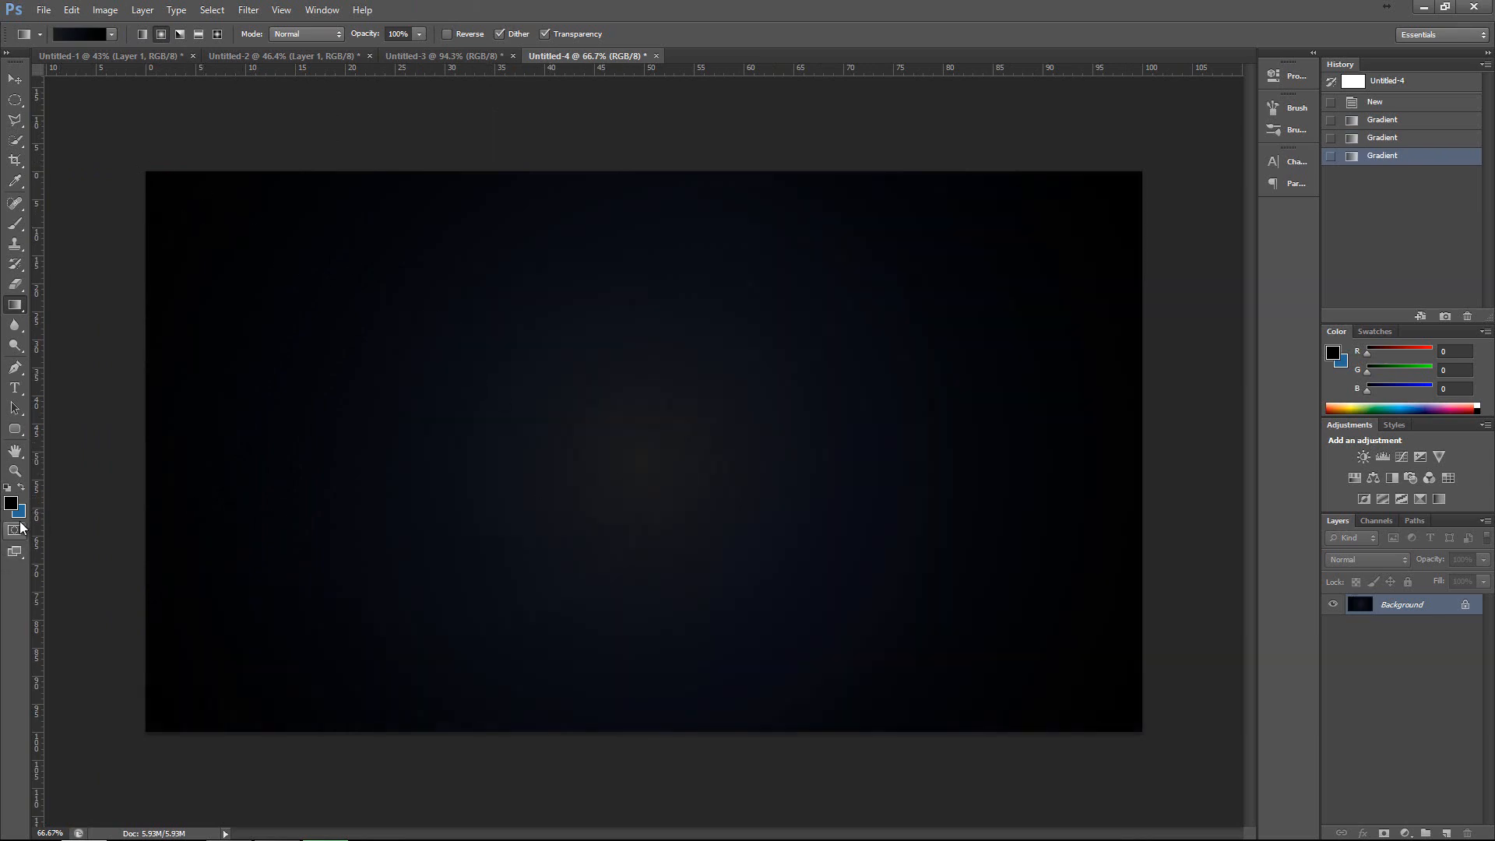
Redraw the radial gradient from around the canvas centre several times with short and long spans, ending with a wide glow.
{"action": "left_click_drag", "start_coordinate": [665, 444], "coordinate": [355, 281]}
{"action": "left_click_drag", "start_coordinate": [689, 472], "coordinate": [85, 134]}
{"action": "left_click_drag", "start_coordinate": [374, 290], "coordinate": [373, 288]}
{"action": "left_click_drag", "start_coordinate": [680, 474], "coordinate": [109, 76]}
{"action": "left_click_drag", "start_coordinate": [639, 436], "coordinate": [521, 369]}
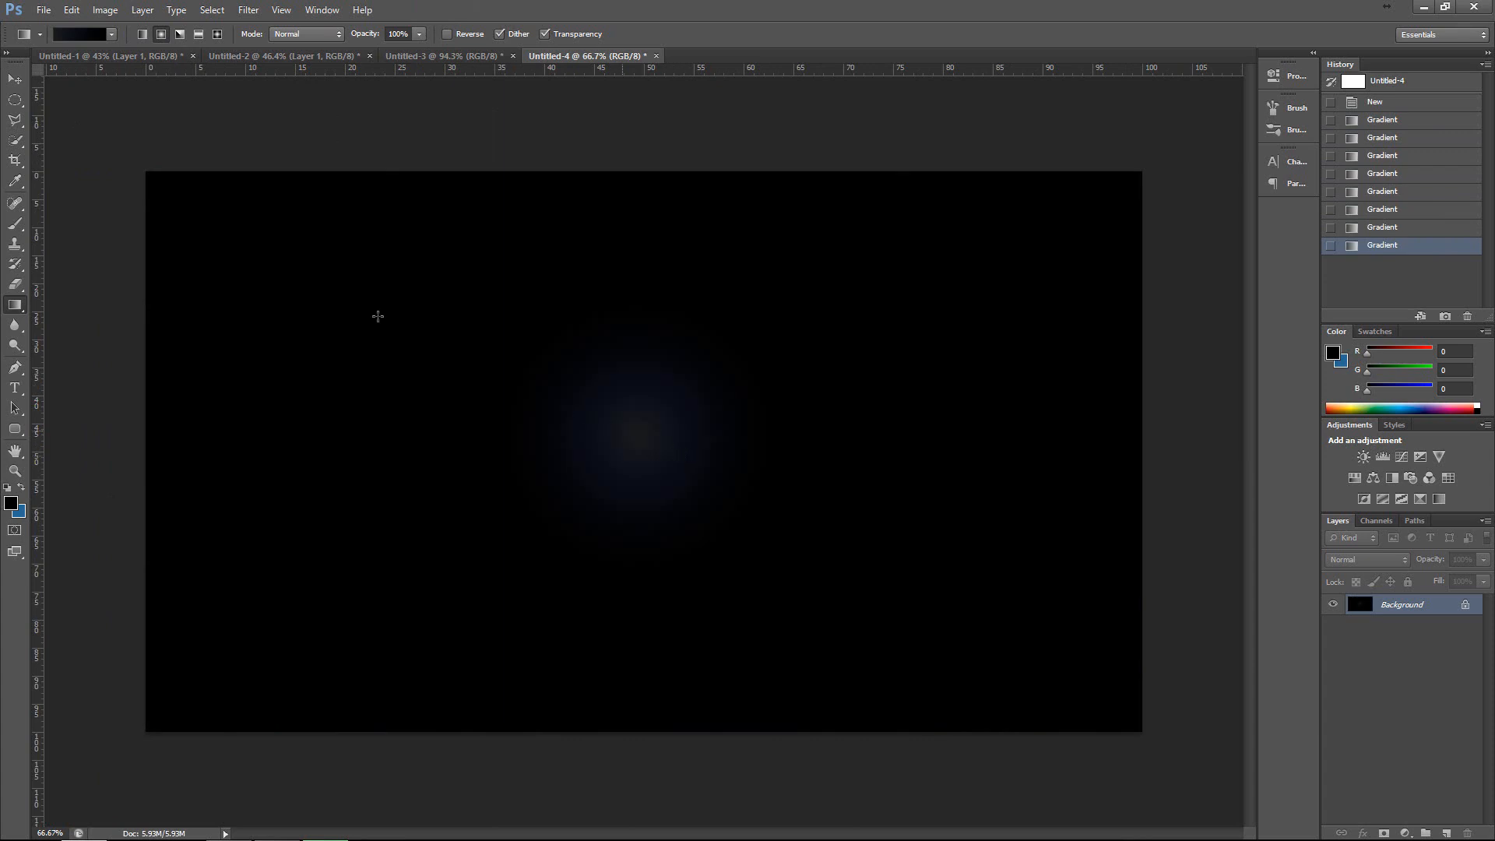
{"action": "left_click_drag", "start_coordinate": [685, 460], "coordinate": [366, 312]}
{"action": "left_click_drag", "start_coordinate": [575, 430], "coordinate": [258, 293]}
{"action": "left_click_drag", "start_coordinate": [764, 477], "coordinate": [117, 145]}
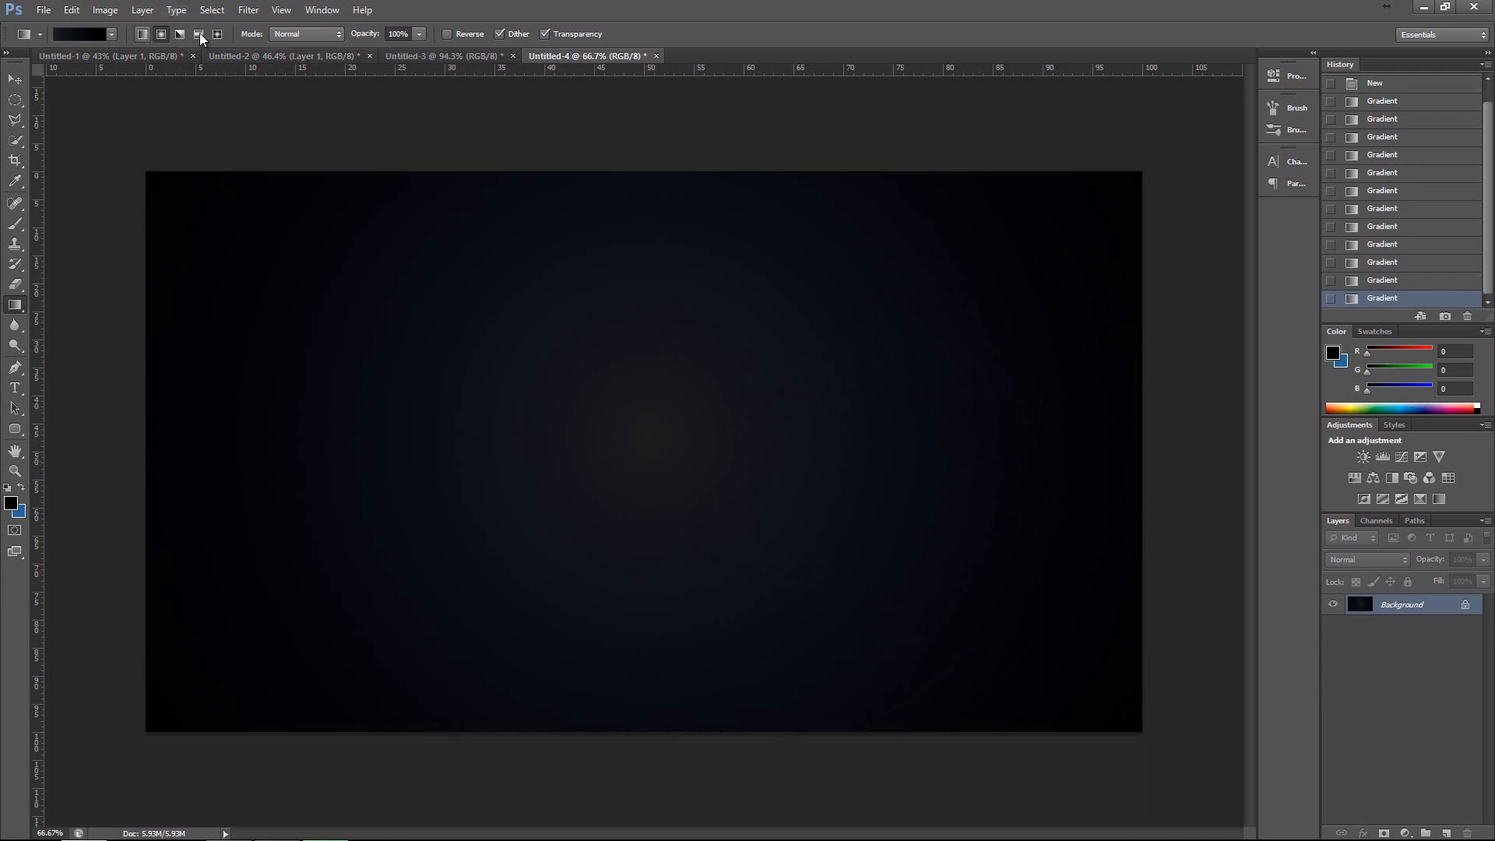
Switch to a linear gradient and draw it across the canvas in several directions, ending with a vertical fade from the top edge down.
{"action": "left_click", "coordinate": [140, 33]}
{"action": "left_click_drag", "start_coordinate": [593, 409], "coordinate": [594, 409]}
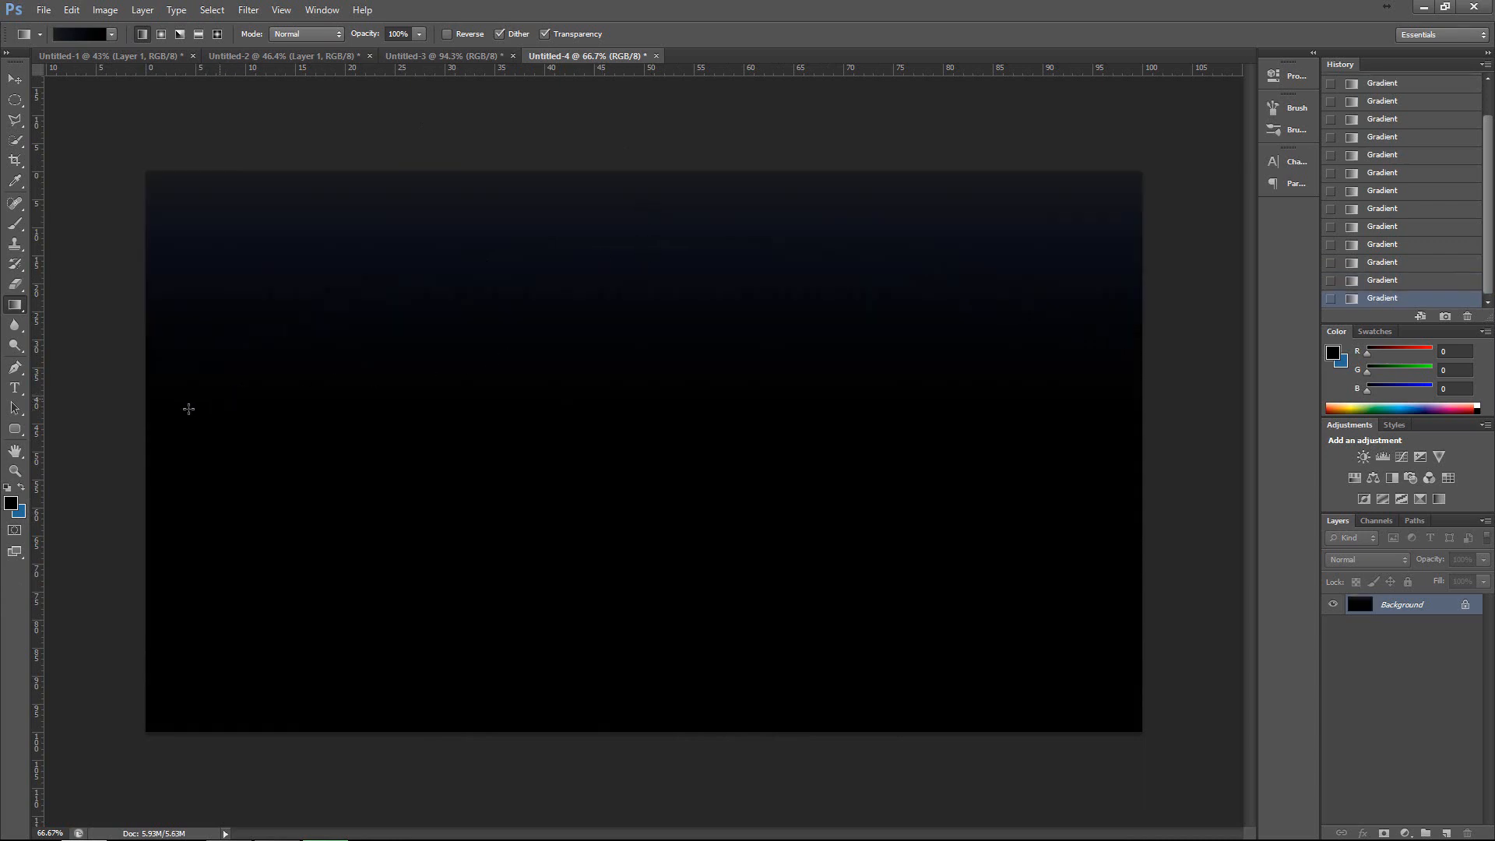
{"action": "left_click_drag", "start_coordinate": [732, 443], "coordinate": [751, 427]}
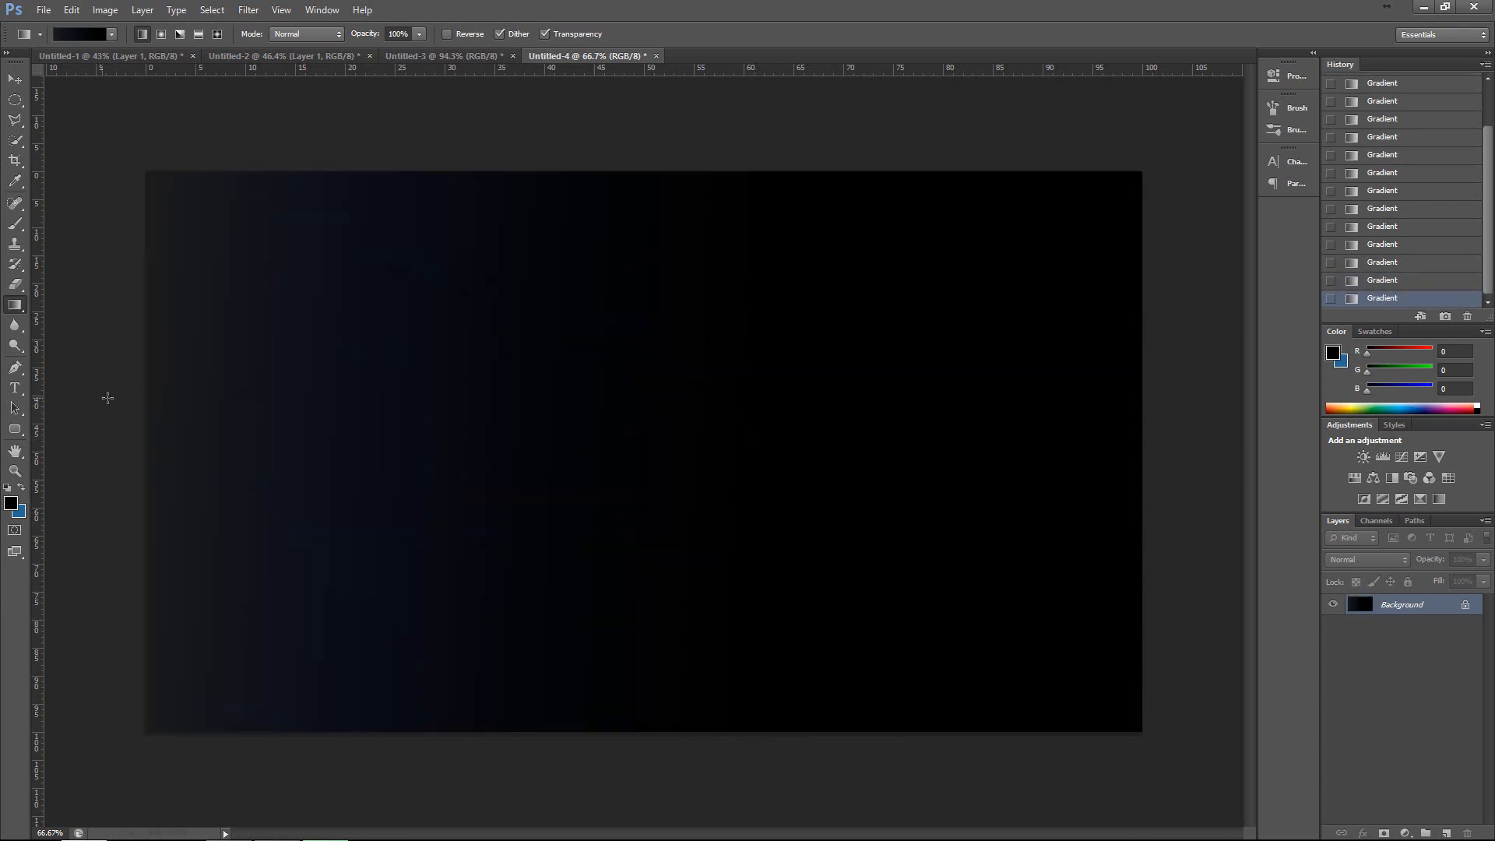
{"action": "left_click_drag", "start_coordinate": [107, 397], "coordinate": [669, 410]}
{"action": "left_click_drag", "start_coordinate": [633, 122], "coordinate": [649, 491]}
{"action": "left_click_drag", "start_coordinate": [564, 144], "coordinate": [561, 512]}
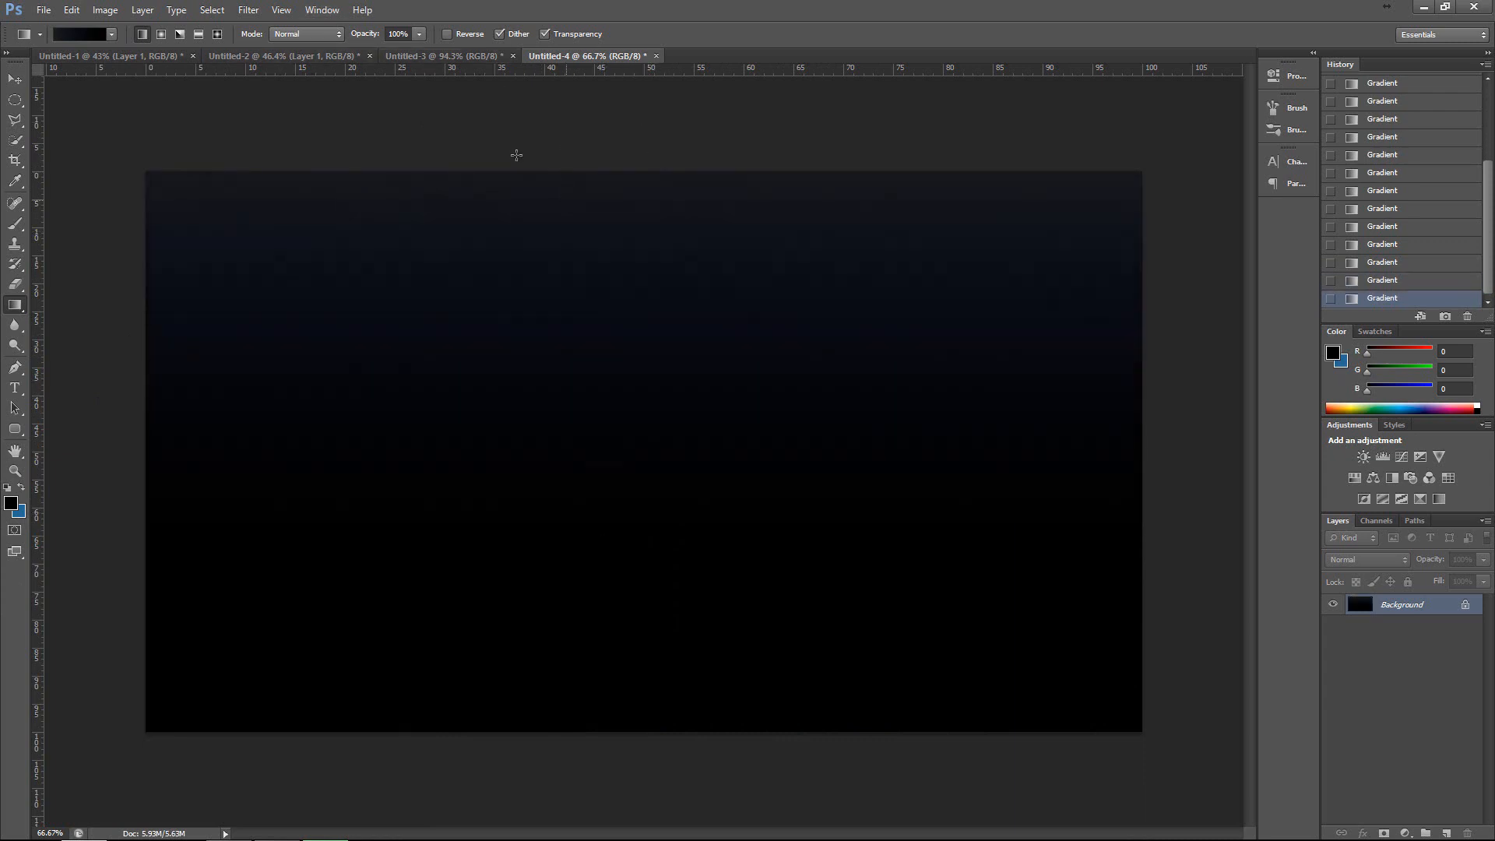
Redraw the linear gradient across the canvas in several diagonal directions, ending with a fade from the upper-left corner.
{"action": "left_click_drag", "start_coordinate": [581, 272], "coordinate": [499, 26]}
{"action": "left_click_drag", "start_coordinate": [646, 42], "coordinate": [565, 292]}
{"action": "left_click_drag", "start_coordinate": [642, 151], "coordinate": [812, 436]}
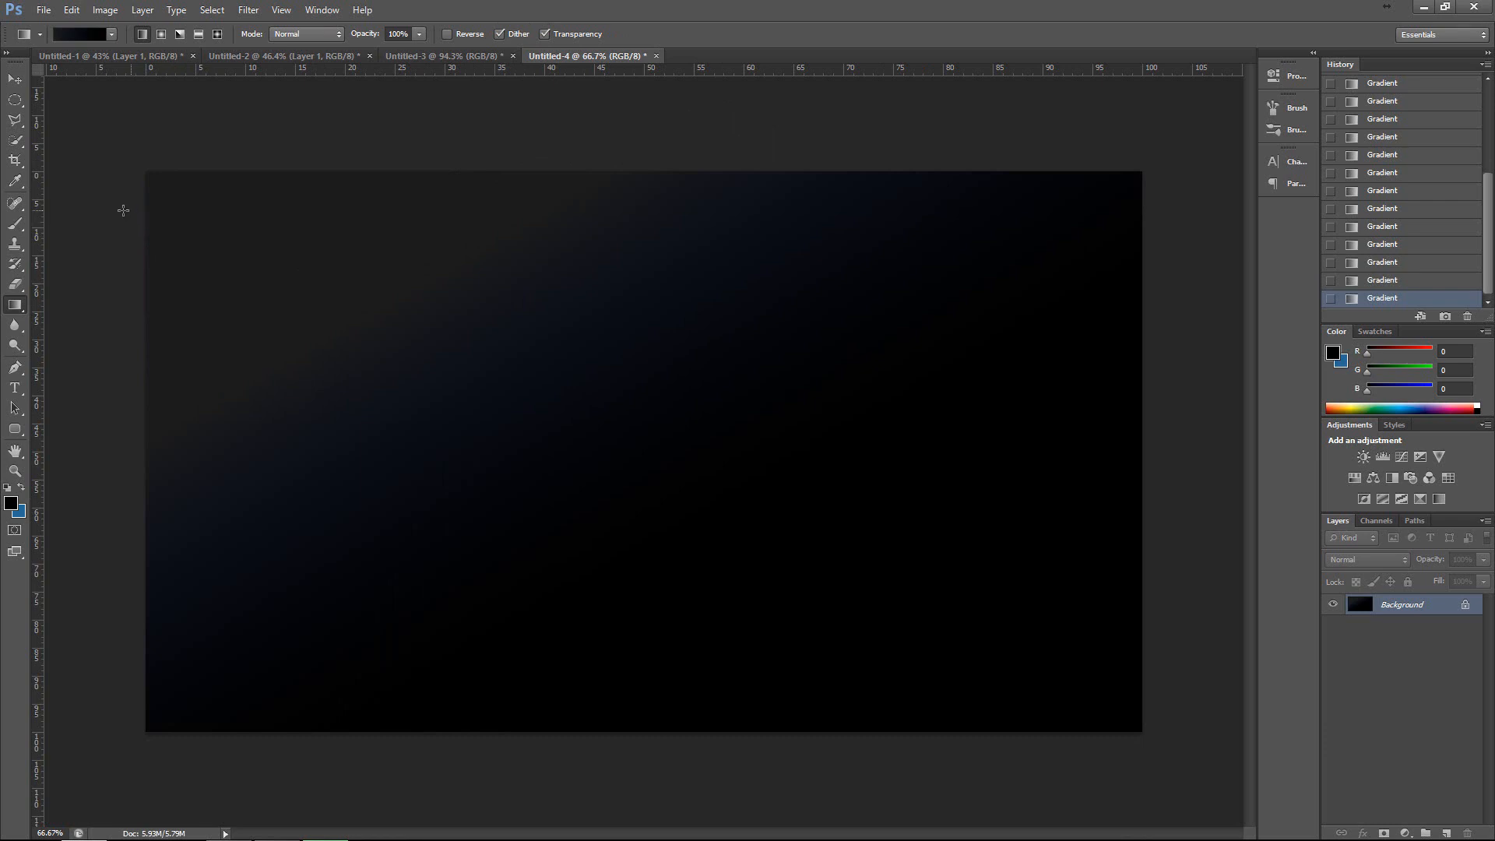
Lighten the forehead of the portrait in Untitled-1 with repeated Dodge strokes, enlarging the brush to 250.
{"action": "left_click", "coordinate": [19, 347]}
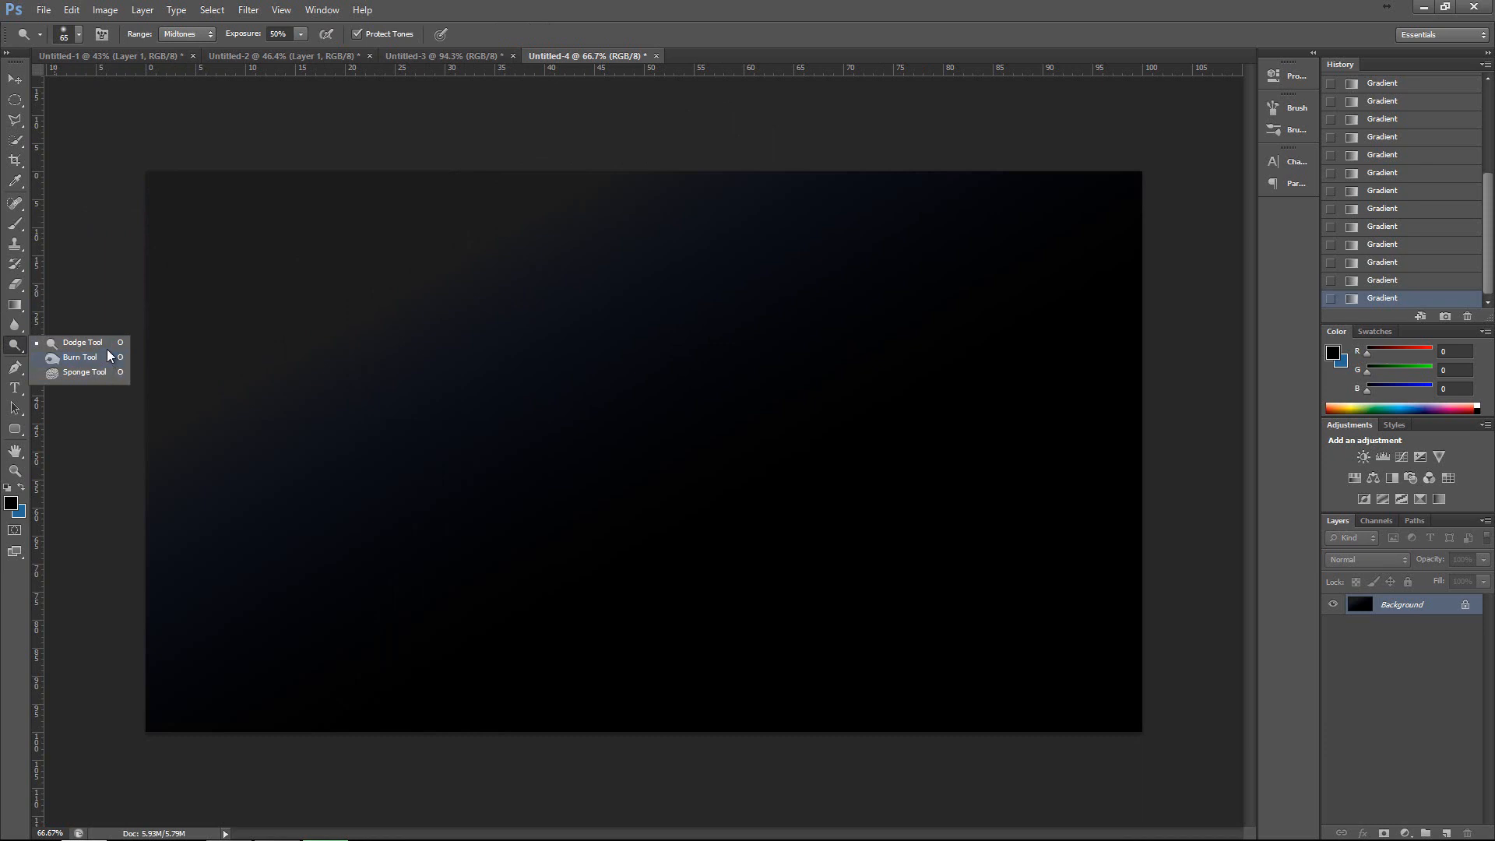
{"action": "left_click", "coordinate": [95, 58]}
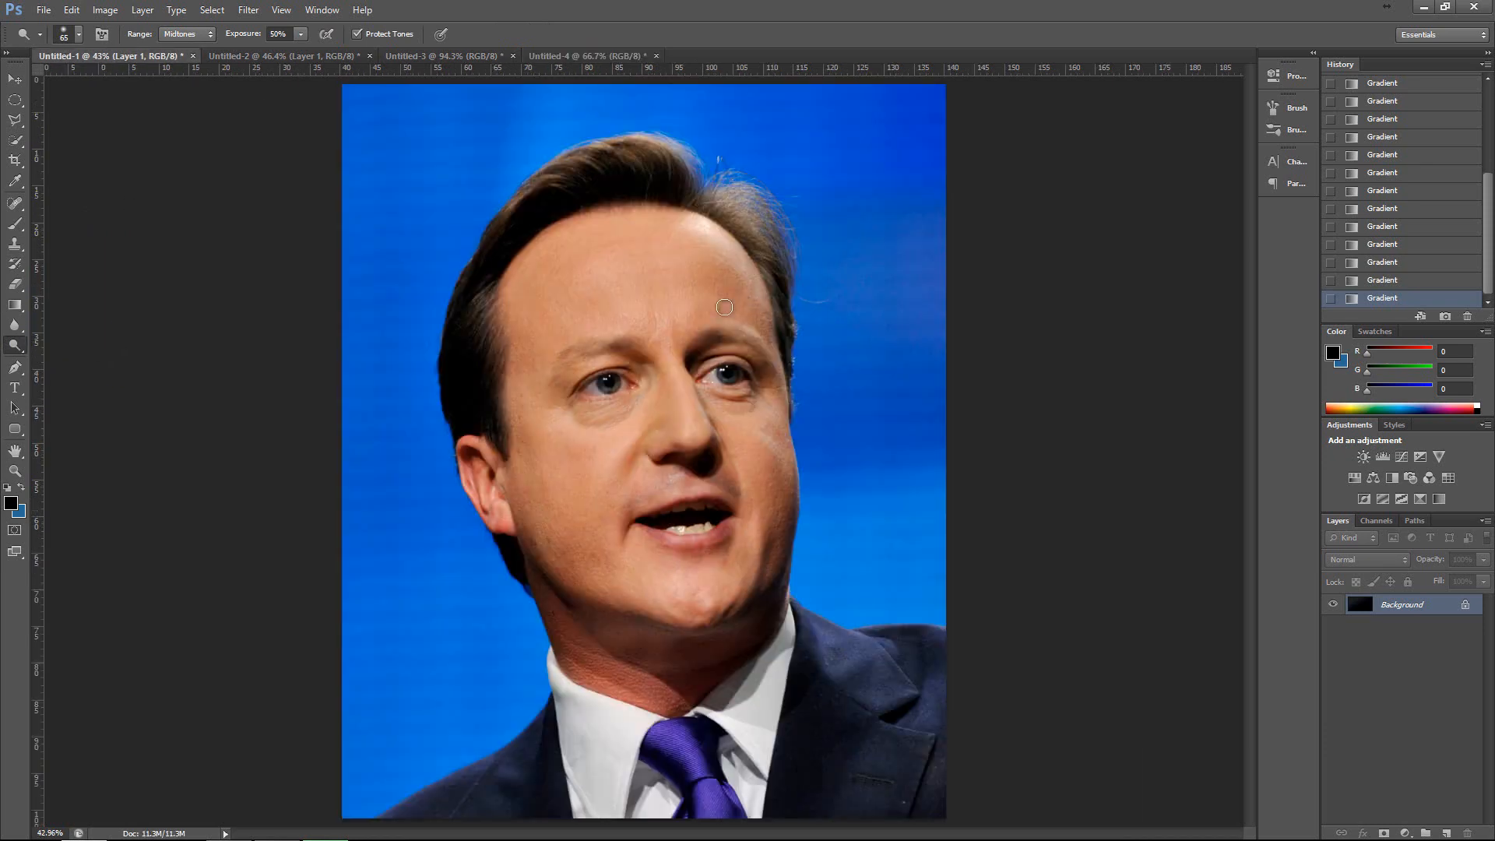
{"action": "key", "text": "bracketright"}
{"action": "key", "text": "bracketright"}
{"action": "key", "text": "bracketright"}
{"action": "key", "text": "bracketright"}
{"action": "key", "text": "bracketright"}
{"action": "key", "text": "bracketright"}
{"action": "key", "text": "bracketright"}
{"action": "key", "text": "bracketright"}
{"action": "key", "text": "bracketright"}
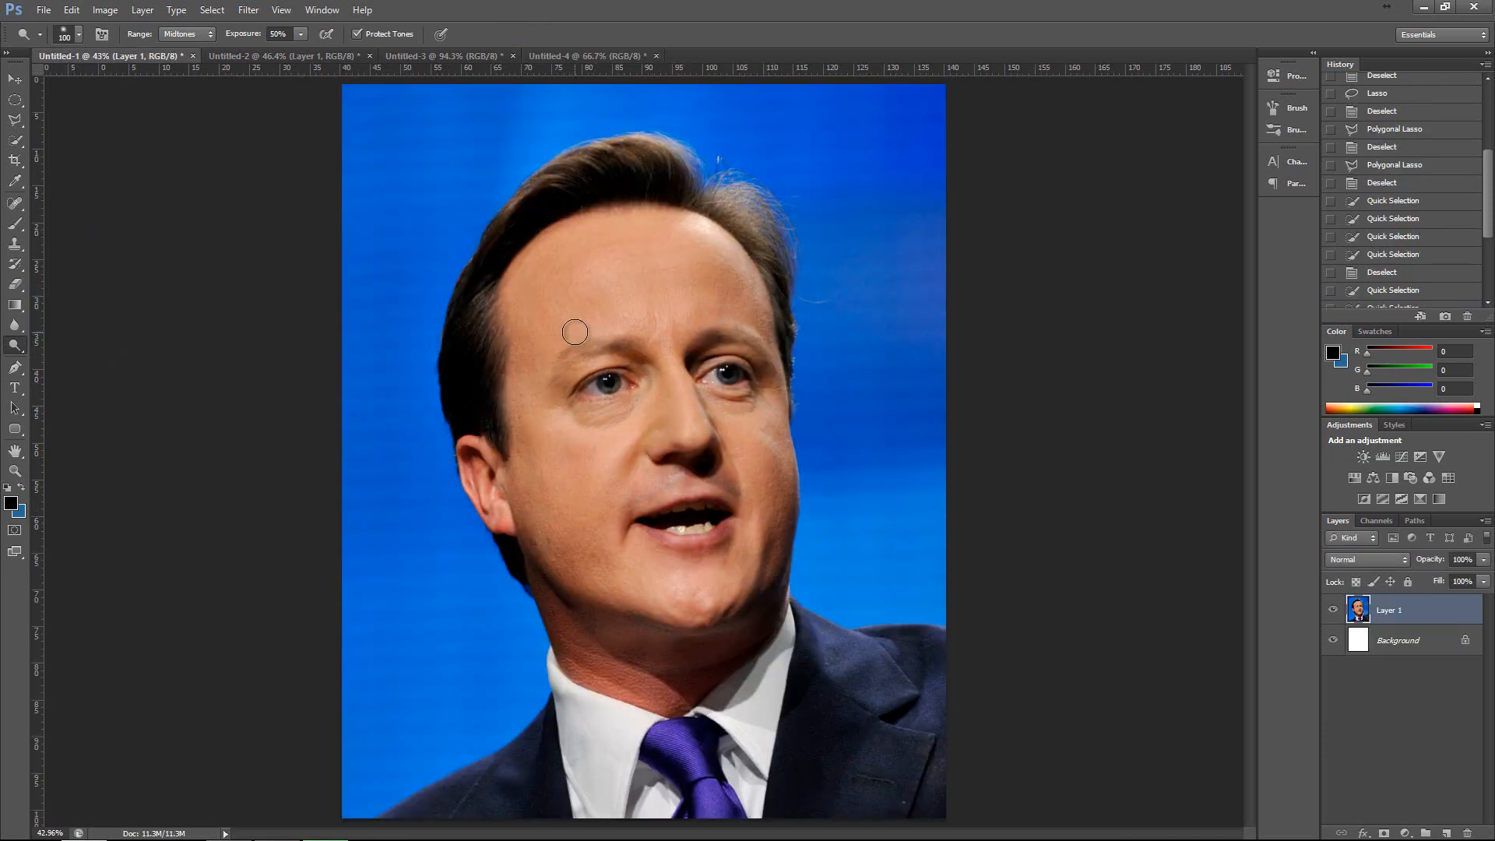
{"action": "mouse_move", "coordinate": [608, 282]}
{"action": "left_mouse_down"}
{"action": "mouse_move", "coordinate": [635, 263]}
{"action": "mouse_move", "coordinate": [572, 284]}
{"action": "mouse_move", "coordinate": [640, 256]}
{"action": "mouse_move", "coordinate": [555, 264]}
{"action": "mouse_move", "coordinate": [634, 219]}
{"action": "mouse_move", "coordinate": [529, 240]}
{"action": "mouse_move", "coordinate": [600, 191]}
{"action": "mouse_move", "coordinate": [521, 260]}
{"action": "mouse_move", "coordinate": [621, 221]}
{"action": "mouse_move", "coordinate": [561, 255]}
{"action": "mouse_move", "coordinate": [712, 247]}
{"action": "mouse_move", "coordinate": [631, 249]}
{"action": "left_mouse_up"}
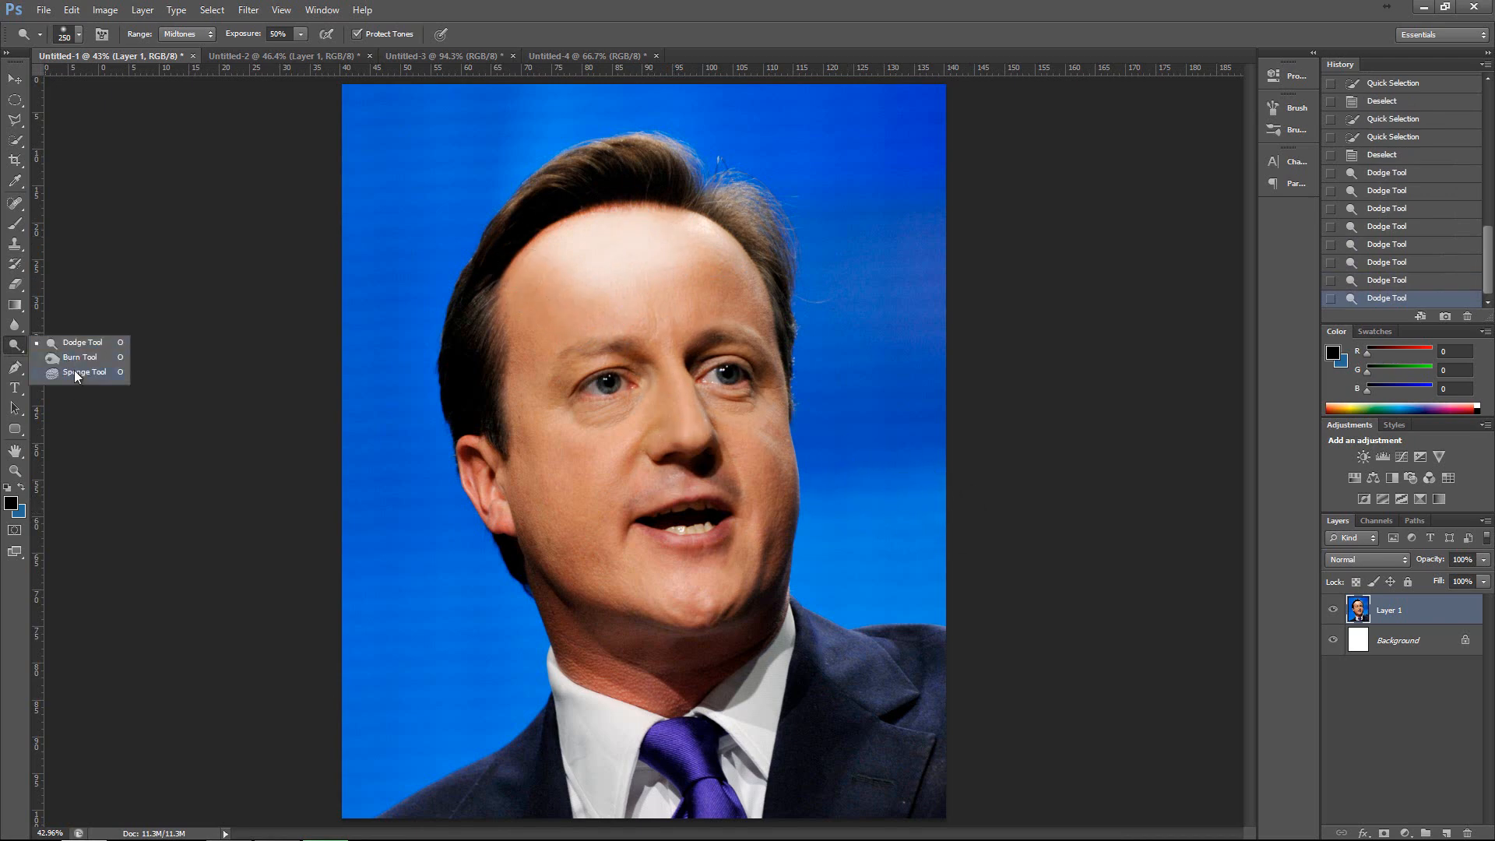
Darken the portrait's neck below the chin and the blue background beside the head with Burn strokes.
{"action": "left_click", "coordinate": [73, 365]}
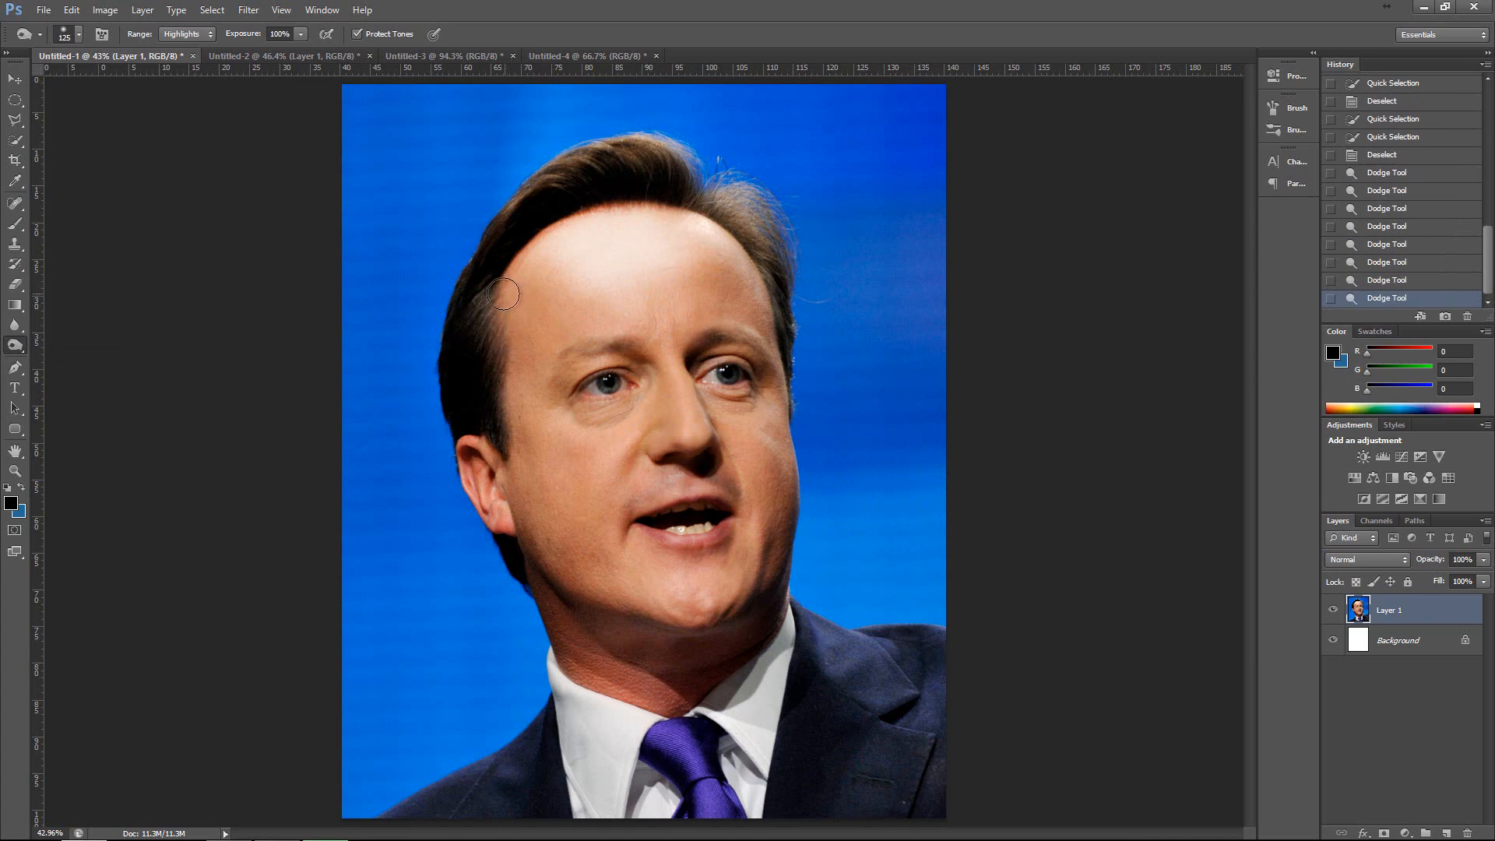
{"action": "mouse_move", "coordinate": [556, 591]}
{"action": "left_mouse_down"}
{"action": "mouse_move", "coordinate": [614, 662]}
{"action": "mouse_move", "coordinate": [664, 677]}
{"action": "mouse_move", "coordinate": [745, 637]}
{"action": "mouse_move", "coordinate": [612, 644]}
{"action": "mouse_move", "coordinate": [732, 660]}
{"action": "mouse_move", "coordinate": [642, 651]}
{"action": "mouse_move", "coordinate": [697, 640]}
{"action": "mouse_move", "coordinate": [666, 643]}
{"action": "mouse_move", "coordinate": [701, 658]}
{"action": "left_mouse_up"}
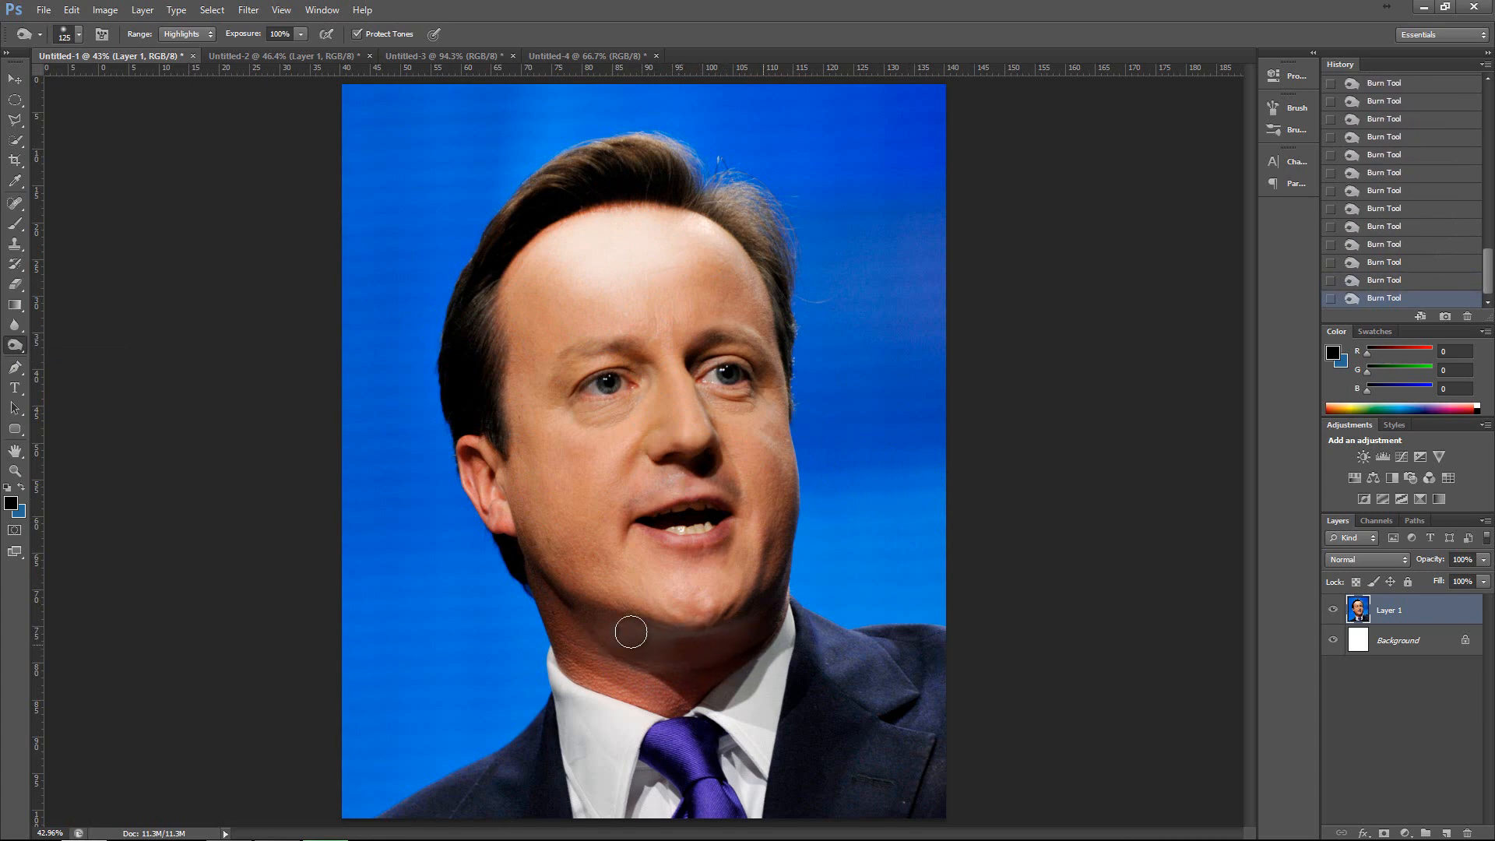
{"action": "left_click_drag", "start_coordinate": [400, 320], "coordinate": [413, 377]}
{"action": "mouse_move", "coordinate": [389, 450]}
{"action": "left_mouse_down"}
{"action": "mouse_move", "coordinate": [357, 383]}
{"action": "mouse_move", "coordinate": [366, 203]}
{"action": "mouse_move", "coordinate": [399, 259]}
{"action": "mouse_move", "coordinate": [355, 465]}
{"action": "left_mouse_up"}
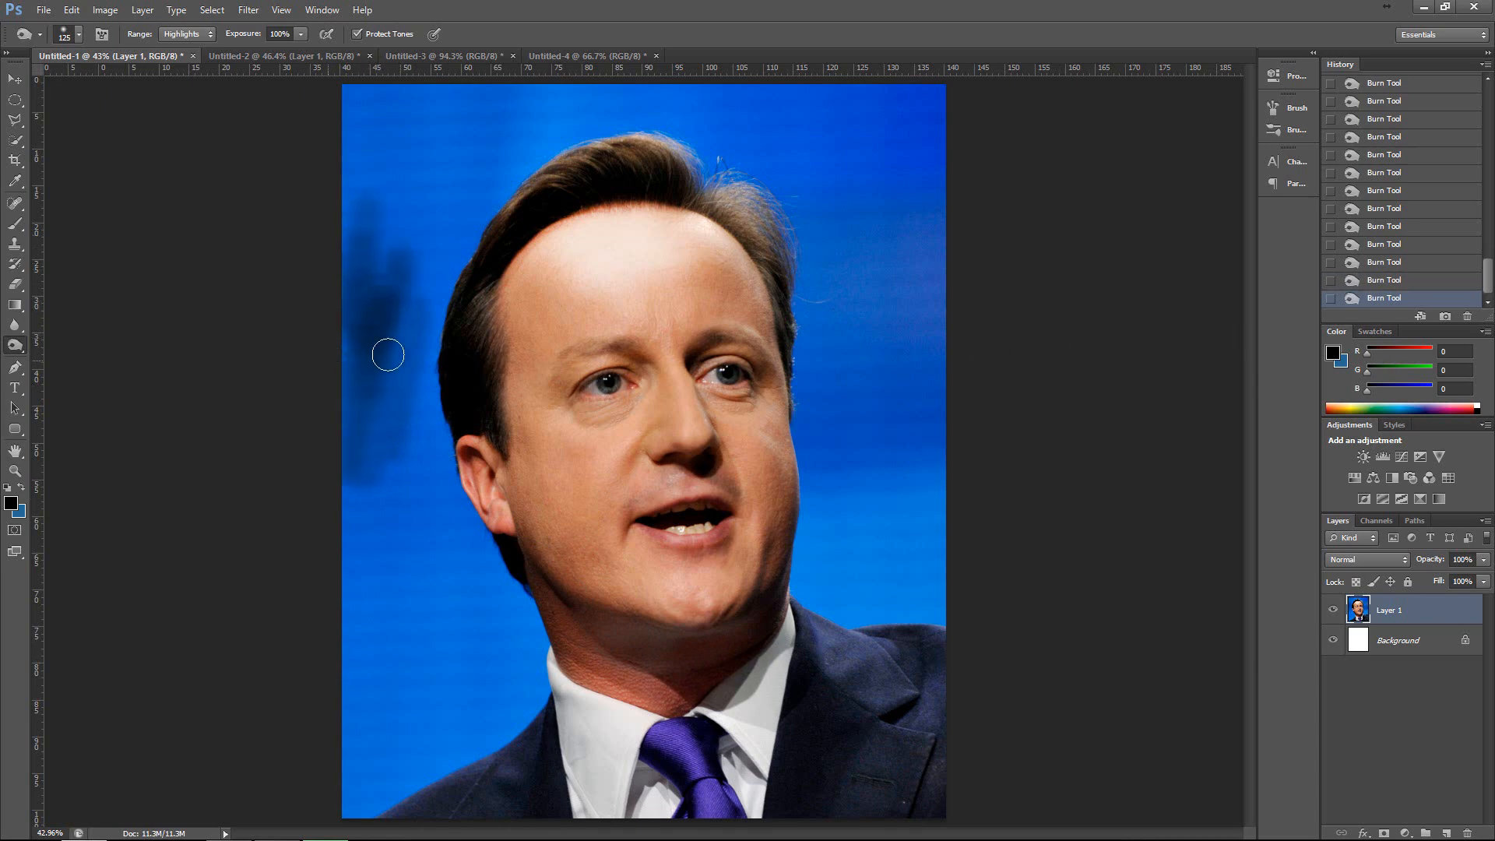
Darken the portrait's lightened forehead with several Burn strokes.
{"action": "mouse_move", "coordinate": [682, 262]}
{"action": "left_mouse_down"}
{"action": "mouse_move", "coordinate": [557, 264]}
{"action": "mouse_move", "coordinate": [698, 248]}
{"action": "mouse_move", "coordinate": [564, 247]}
{"action": "mouse_move", "coordinate": [687, 235]}
{"action": "mouse_move", "coordinate": [642, 213]}
{"action": "mouse_move", "coordinate": [549, 229]}
{"action": "mouse_move", "coordinate": [505, 293]}
{"action": "left_mouse_up"}
{"action": "mouse_move", "coordinate": [534, 321]}
{"action": "left_mouse_down"}
{"action": "mouse_move", "coordinate": [543, 241]}
{"action": "mouse_move", "coordinate": [504, 283]}
{"action": "mouse_move", "coordinate": [542, 242]}
{"action": "mouse_move", "coordinate": [538, 332]}
{"action": "mouse_move", "coordinate": [600, 229]}
{"action": "left_mouse_up"}
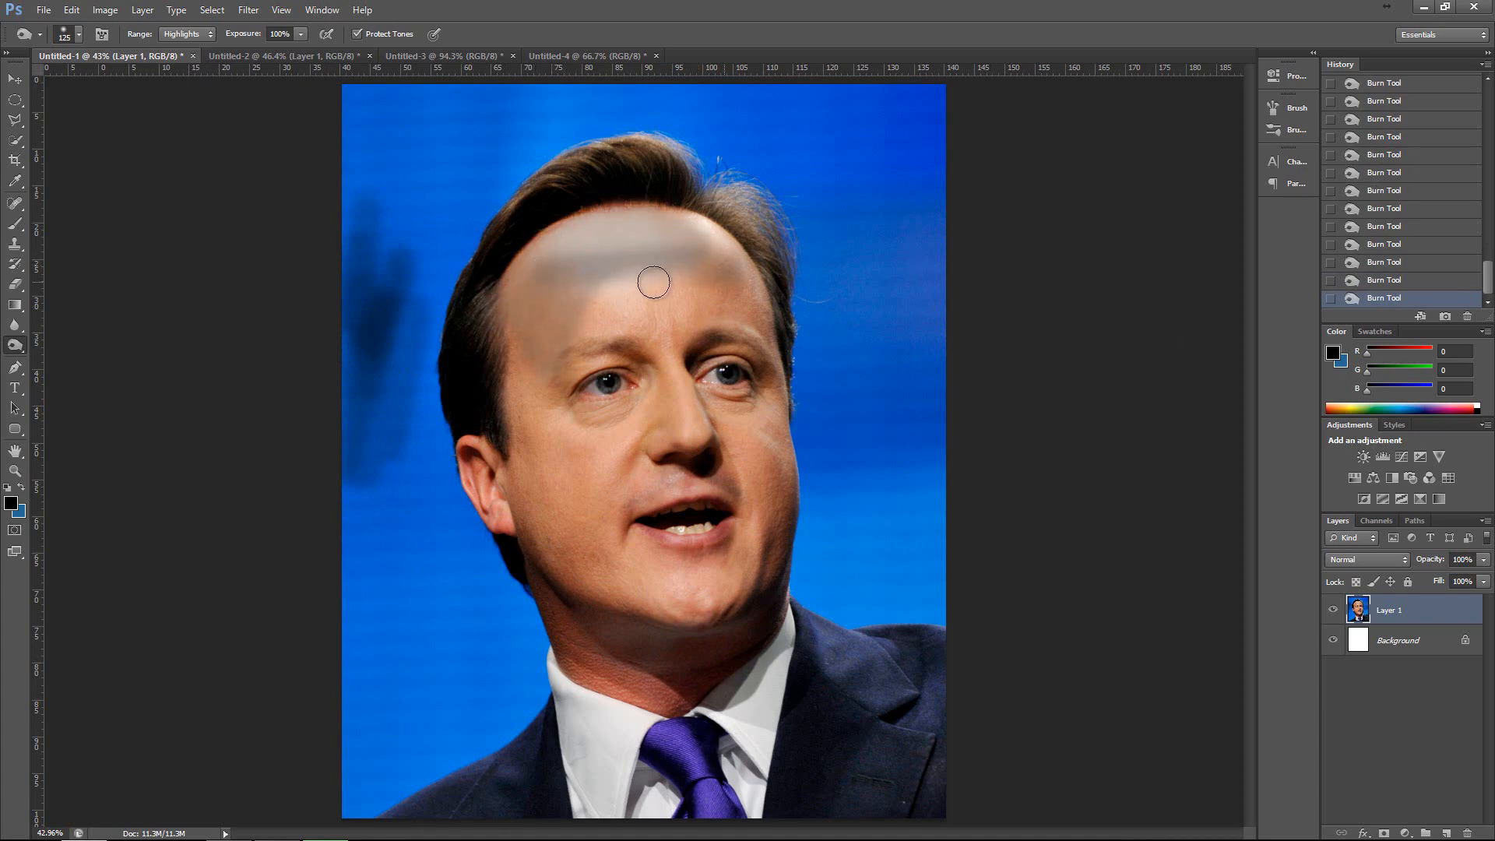
{"action": "mouse_move", "coordinate": [570, 305]}
{"action": "left_mouse_down"}
{"action": "mouse_move", "coordinate": [665, 278]}
{"action": "mouse_move", "coordinate": [598, 297]}
{"action": "mouse_move", "coordinate": [678, 300]}
{"action": "mouse_move", "coordinate": [632, 228]}
{"action": "mouse_move", "coordinate": [660, 211]}
{"action": "mouse_move", "coordinate": [503, 261]}
{"action": "mouse_move", "coordinate": [640, 192]}
{"action": "left_mouse_up"}
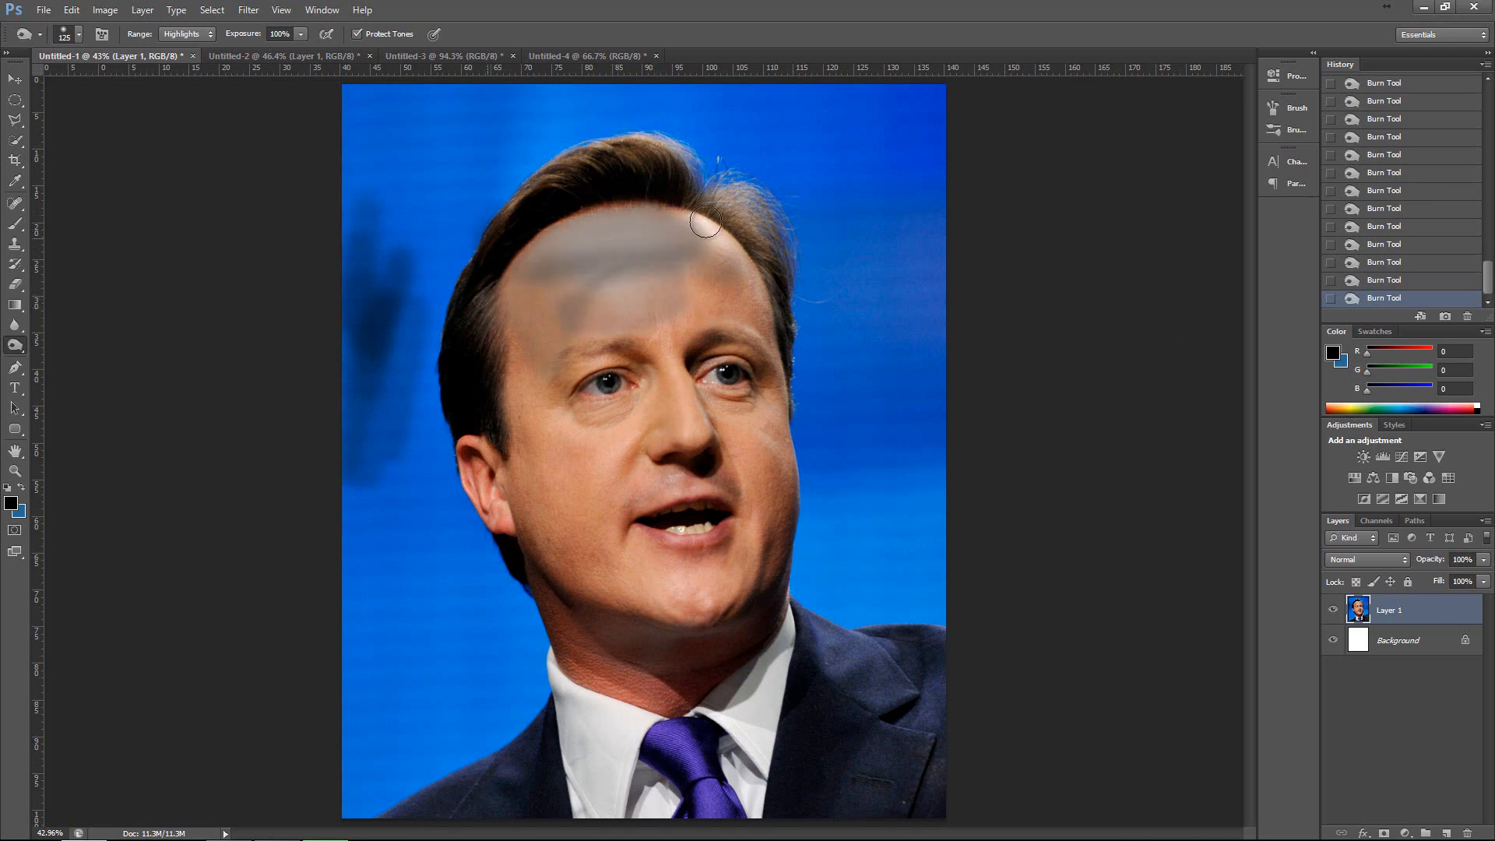
Burn the waterfront buildings of the skyline image in Untitled-2 with the brush enlarged to 200.
{"action": "left_click", "coordinate": [310, 56]}
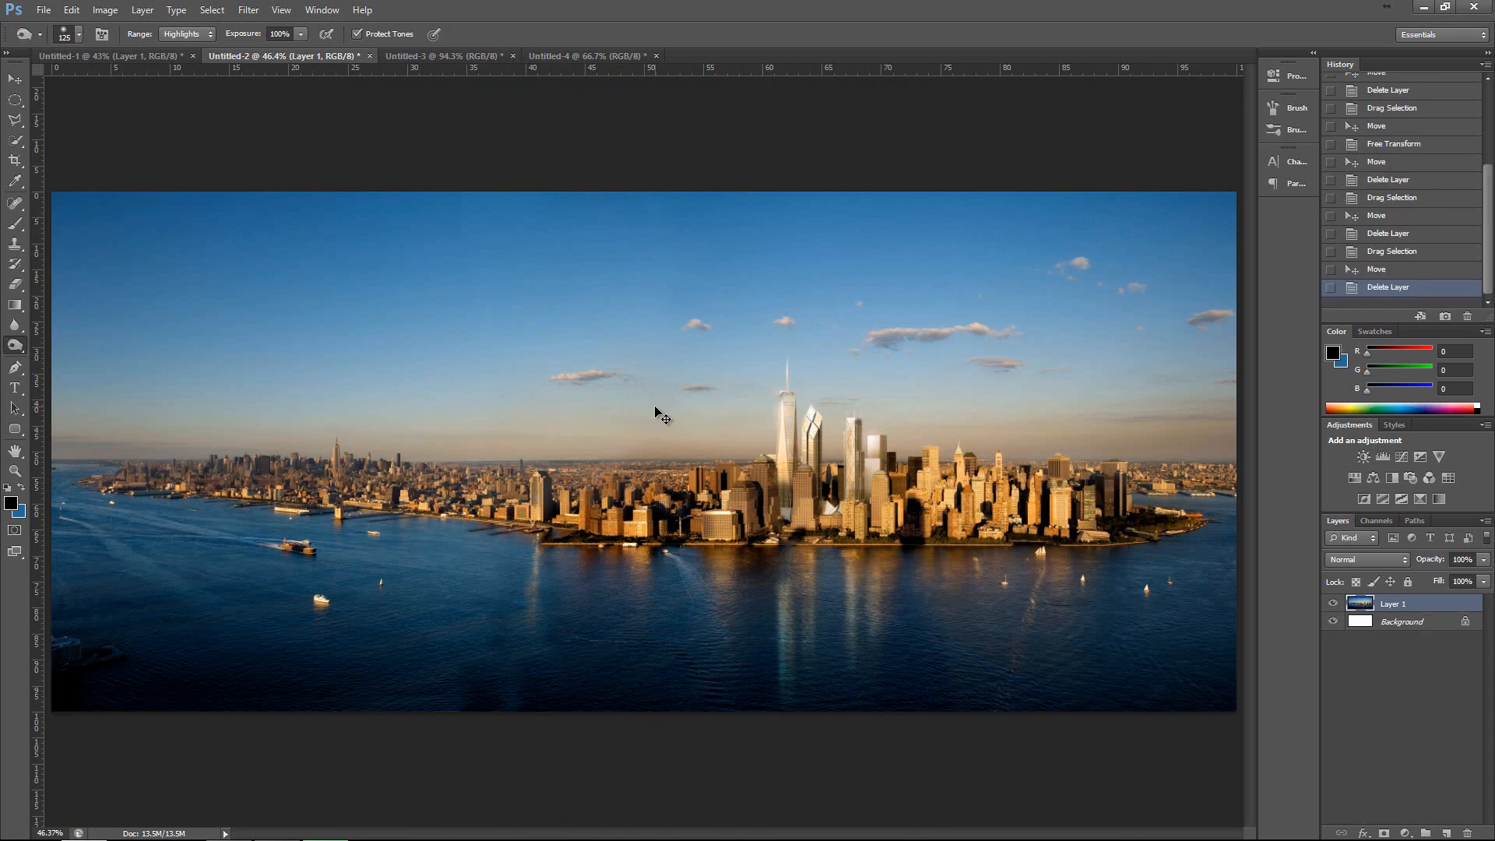
{"action": "scroll", "coordinate": [655, 413], "scroll_direction": "up", "scroll_amount": 2}
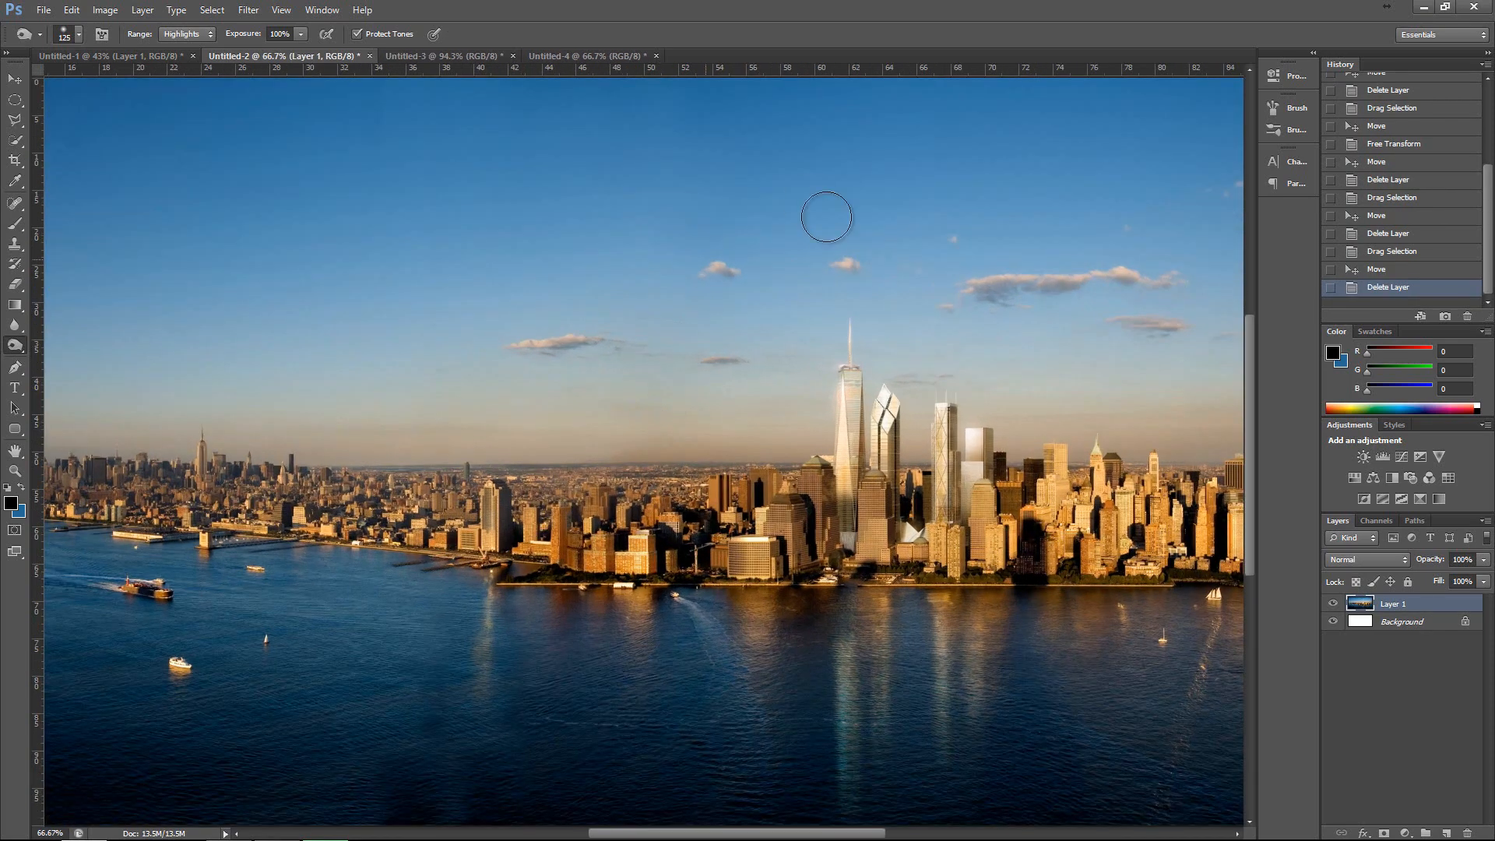
{"action": "key", "text": "bracketright"}
{"action": "key", "text": "bracketright"}
{"action": "key", "text": "bracketright"}
{"action": "left_click_drag", "start_coordinate": [593, 731], "coordinate": [790, 713]}
{"action": "mouse_move", "coordinate": [791, 713]}
{"action": "left_mouse_down"}
{"action": "mouse_move", "coordinate": [647, 717]}
{"action": "mouse_move", "coordinate": [748, 705]}
{"action": "mouse_move", "coordinate": [644, 704]}
{"action": "mouse_move", "coordinate": [670, 696]}
{"action": "mouse_move", "coordinate": [800, 693]}
{"action": "mouse_move", "coordinate": [710, 694]}
{"action": "mouse_move", "coordinate": [684, 675]}
{"action": "mouse_move", "coordinate": [744, 672]}
{"action": "mouse_move", "coordinate": [673, 666]}
{"action": "mouse_move", "coordinate": [728, 636]}
{"action": "mouse_move", "coordinate": [679, 631]}
{"action": "mouse_move", "coordinate": [718, 606]}
{"action": "mouse_move", "coordinate": [644, 611]}
{"action": "mouse_move", "coordinate": [721, 615]}
{"action": "mouse_move", "coordinate": [587, 672]}
{"action": "mouse_move", "coordinate": [736, 673]}
{"action": "mouse_move", "coordinate": [607, 689]}
{"action": "mouse_move", "coordinate": [674, 631]}
{"action": "mouse_move", "coordinate": [633, 605]}
{"action": "mouse_move", "coordinate": [503, 589]}
{"action": "mouse_move", "coordinate": [613, 577]}
{"action": "mouse_move", "coordinate": [574, 570]}
{"action": "mouse_move", "coordinate": [609, 559]}
{"action": "mouse_move", "coordinate": [493, 550]}
{"action": "mouse_move", "coordinate": [436, 524]}
{"action": "mouse_move", "coordinate": [773, 553]}
{"action": "mouse_move", "coordinate": [714, 562]}
{"action": "mouse_move", "coordinate": [855, 544]}
{"action": "mouse_move", "coordinate": [626, 555]}
{"action": "mouse_move", "coordinate": [211, 537]}
{"action": "mouse_move", "coordinate": [243, 520]}
{"action": "left_mouse_up"}
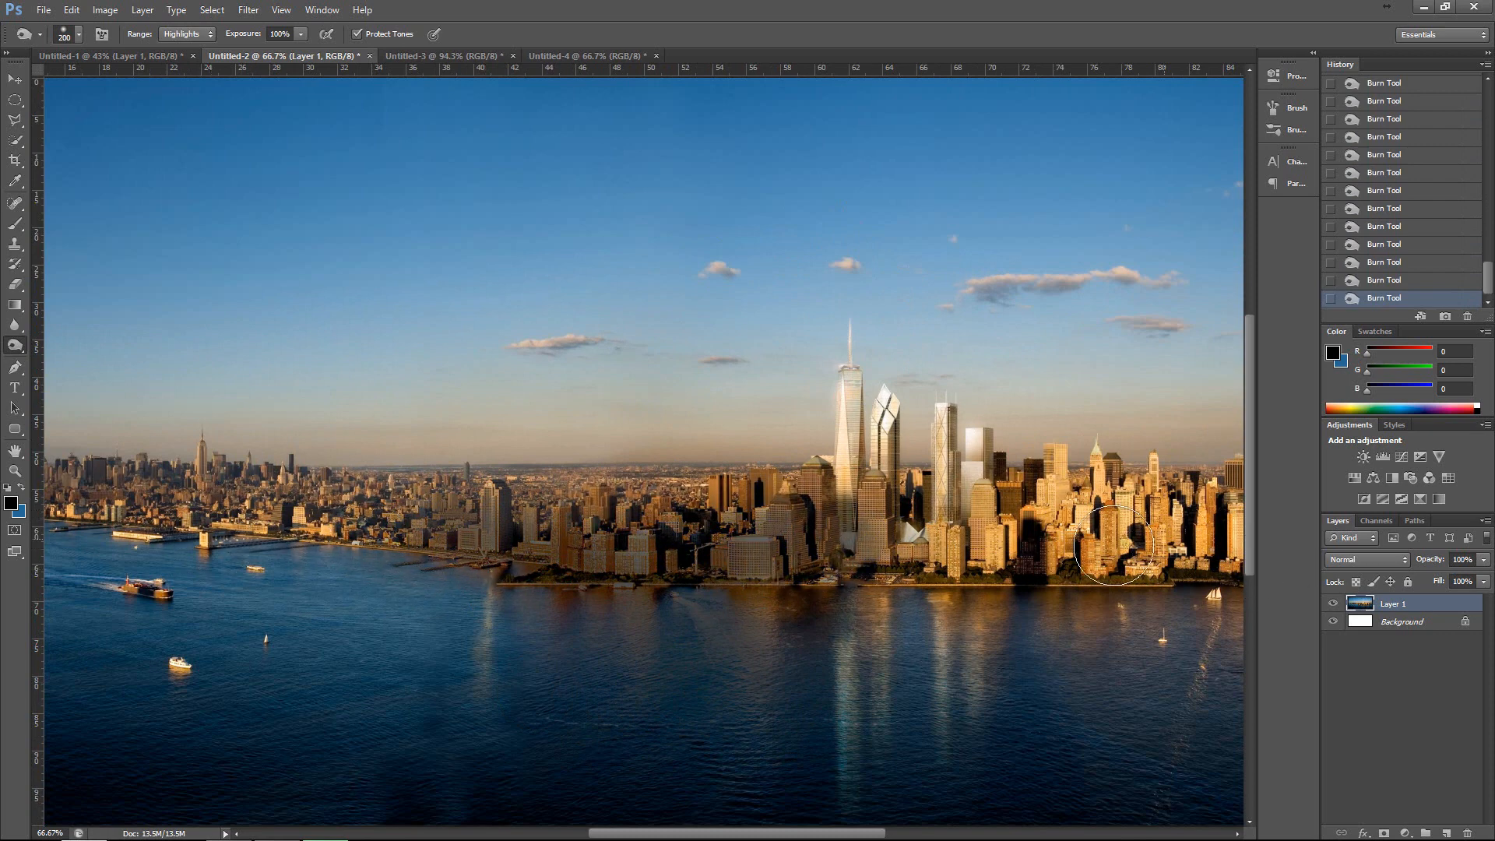
Revert the skyline image to its first Burn Tool history state.
{"action": "scroll", "coordinate": [1449, 138], "scroll_direction": "up", "scroll_amount": 3}
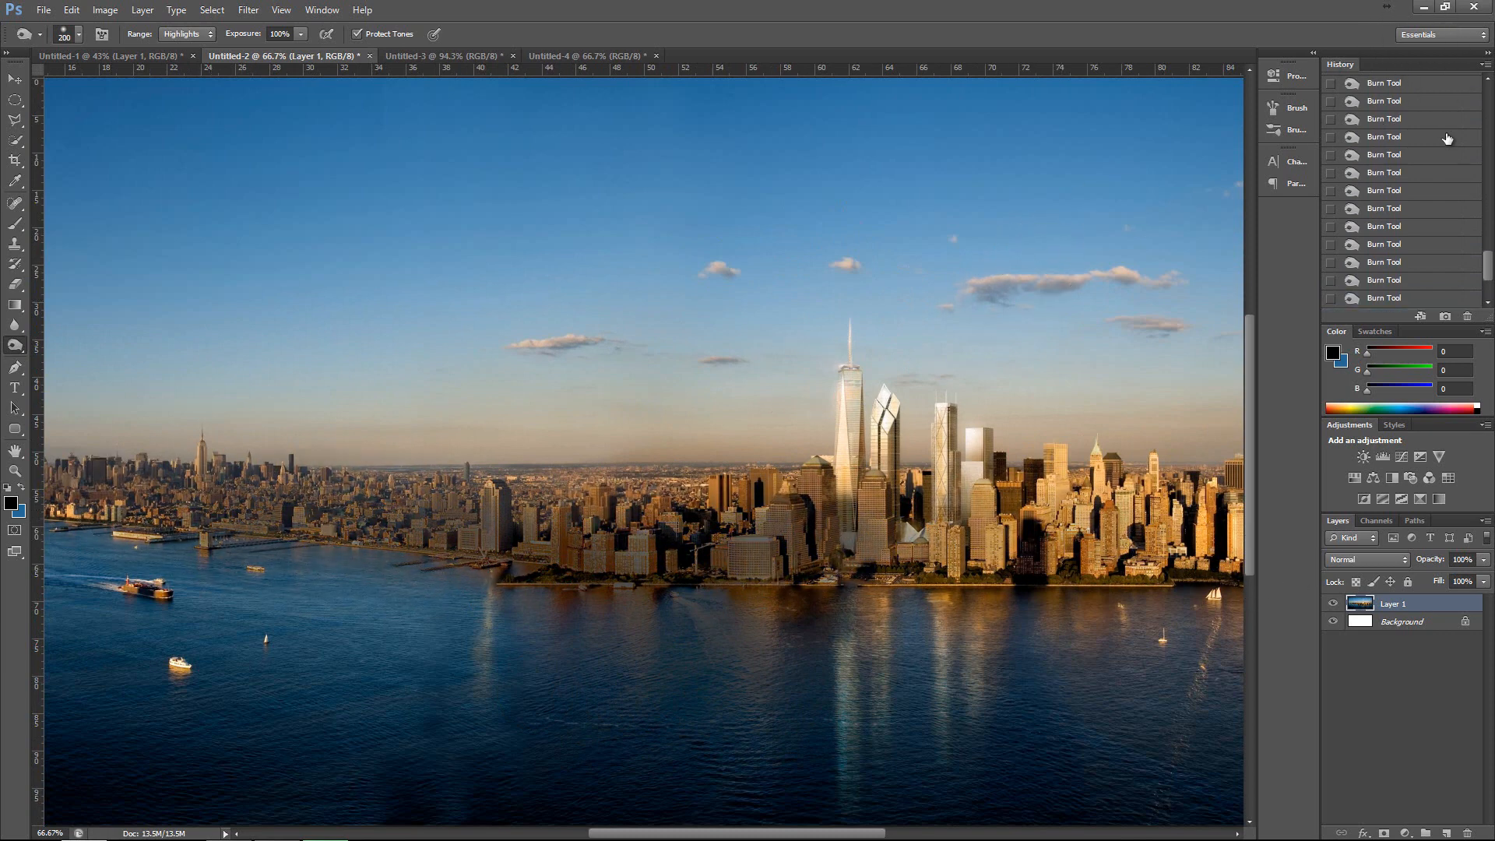
{"action": "scroll", "coordinate": [1450, 136], "scroll_direction": "up", "scroll_amount": 3}
{"action": "left_click", "coordinate": [1450, 137]}
{"action": "scroll", "coordinate": [1450, 135], "scroll_direction": "up", "scroll_amount": 5}
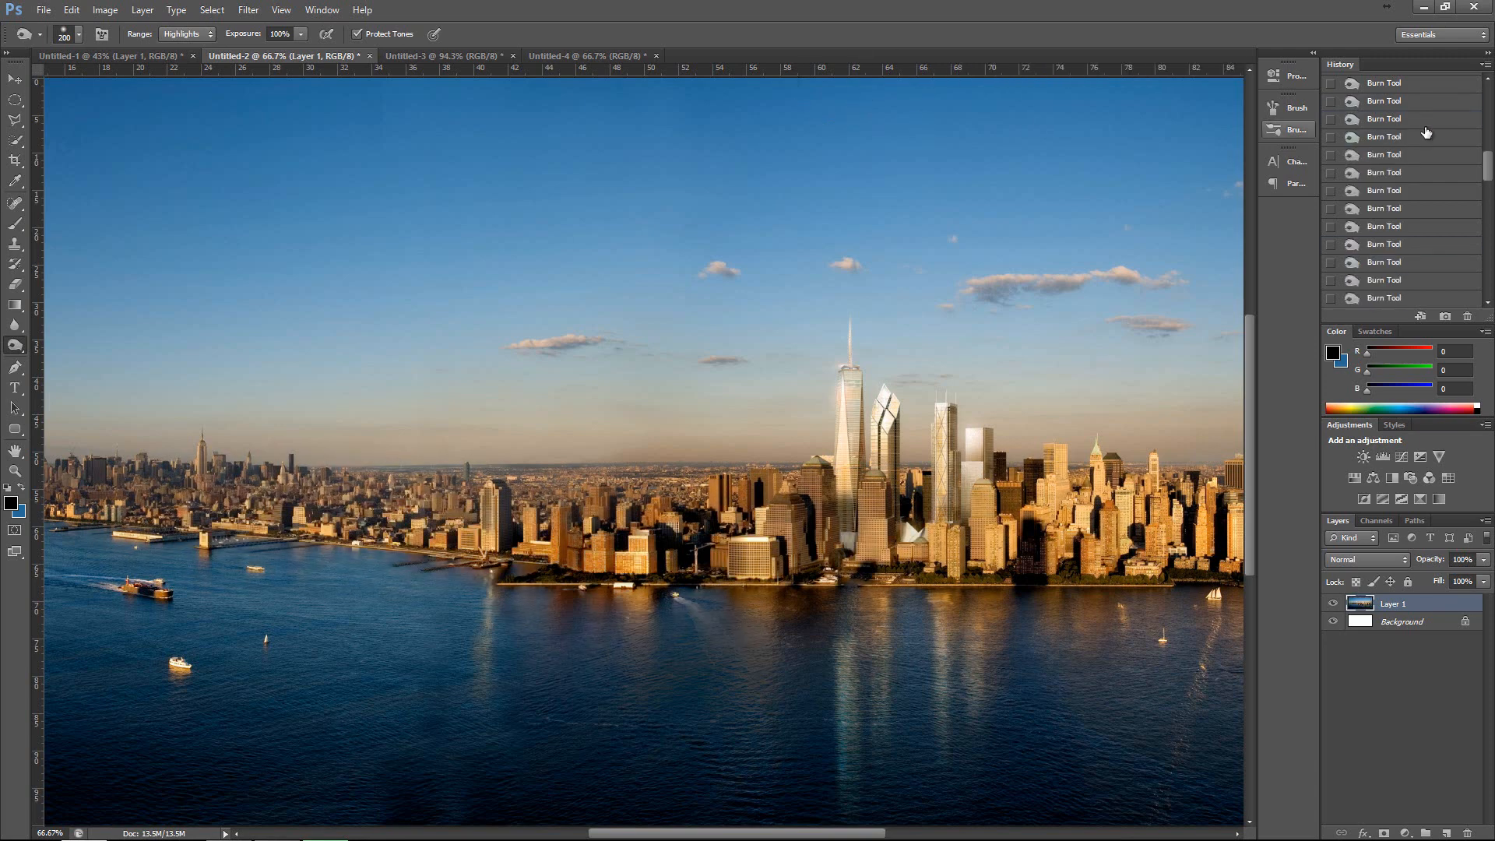
{"action": "scroll", "coordinate": [1450, 135], "scroll_direction": "up", "scroll_amount": 1}
{"action": "left_click", "coordinate": [1387, 297]}
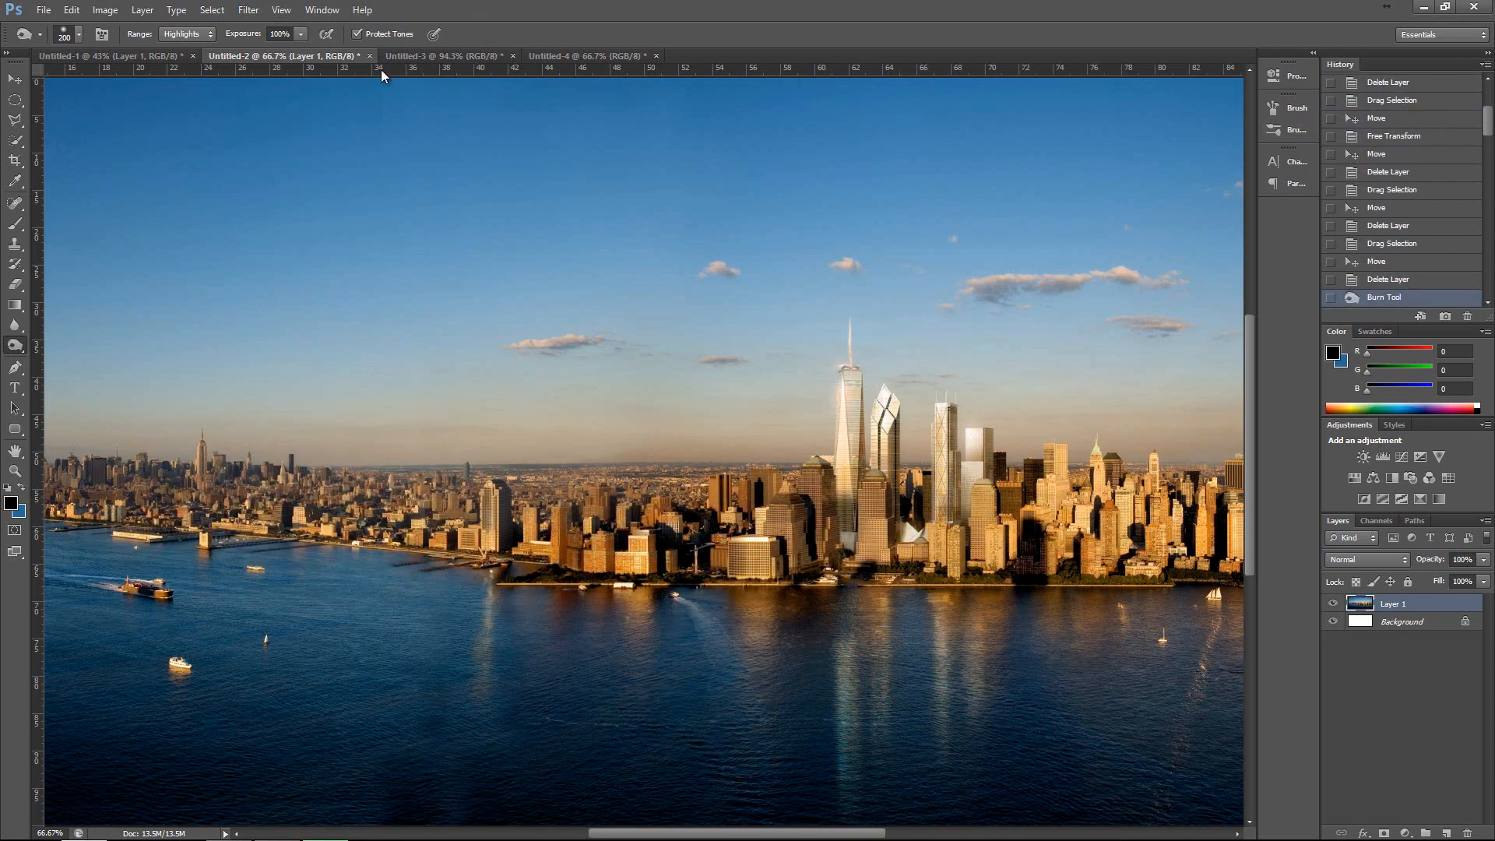
Revert the portrait in Untitled-1 to its first Deselect history state, removing the dodge and burn strokes.
{"action": "left_click", "coordinate": [425, 61]}
{"action": "left_click", "coordinate": [165, 54]}
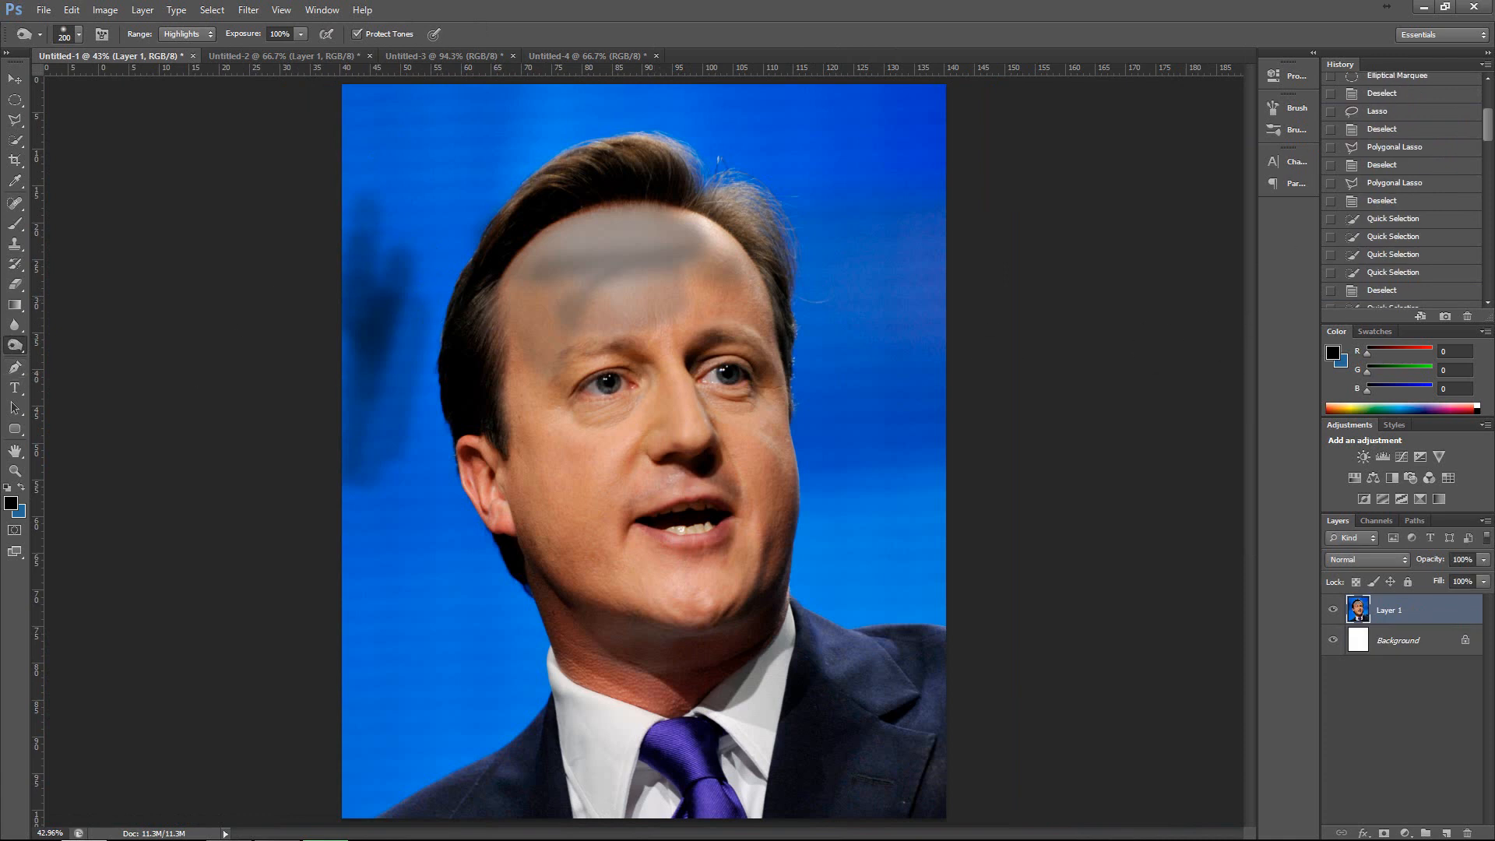
{"action": "scroll", "coordinate": [1408, 141], "scroll_direction": "up", "scroll_amount": 5}
{"action": "left_click", "coordinate": [1406, 131]}
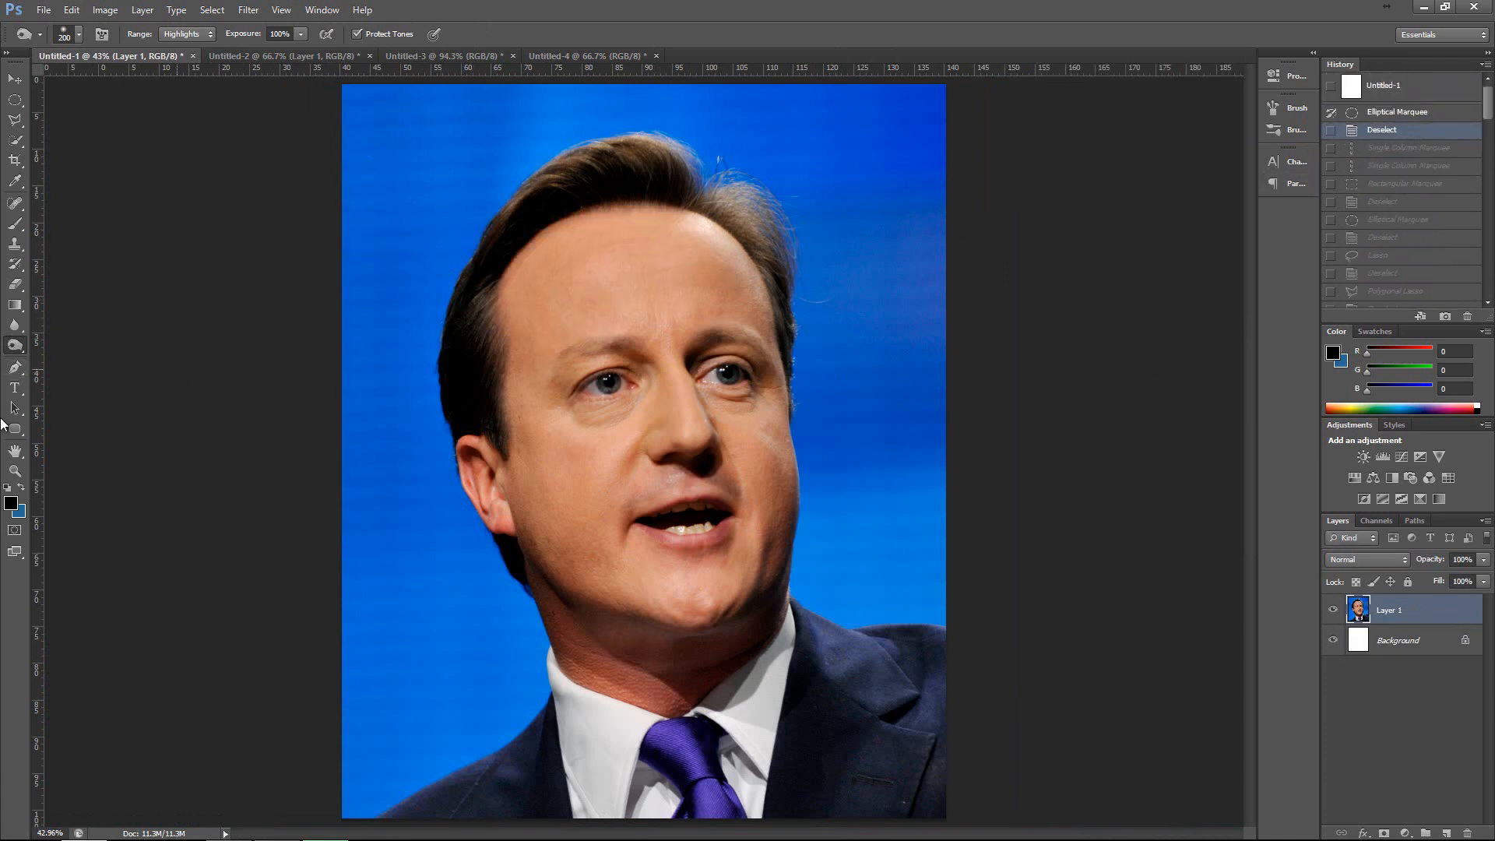
Try a Pen path over the portrait's head and down its right side, combining straight segments and curved anchor points.
{"action": "left_click", "coordinate": [15, 367]}
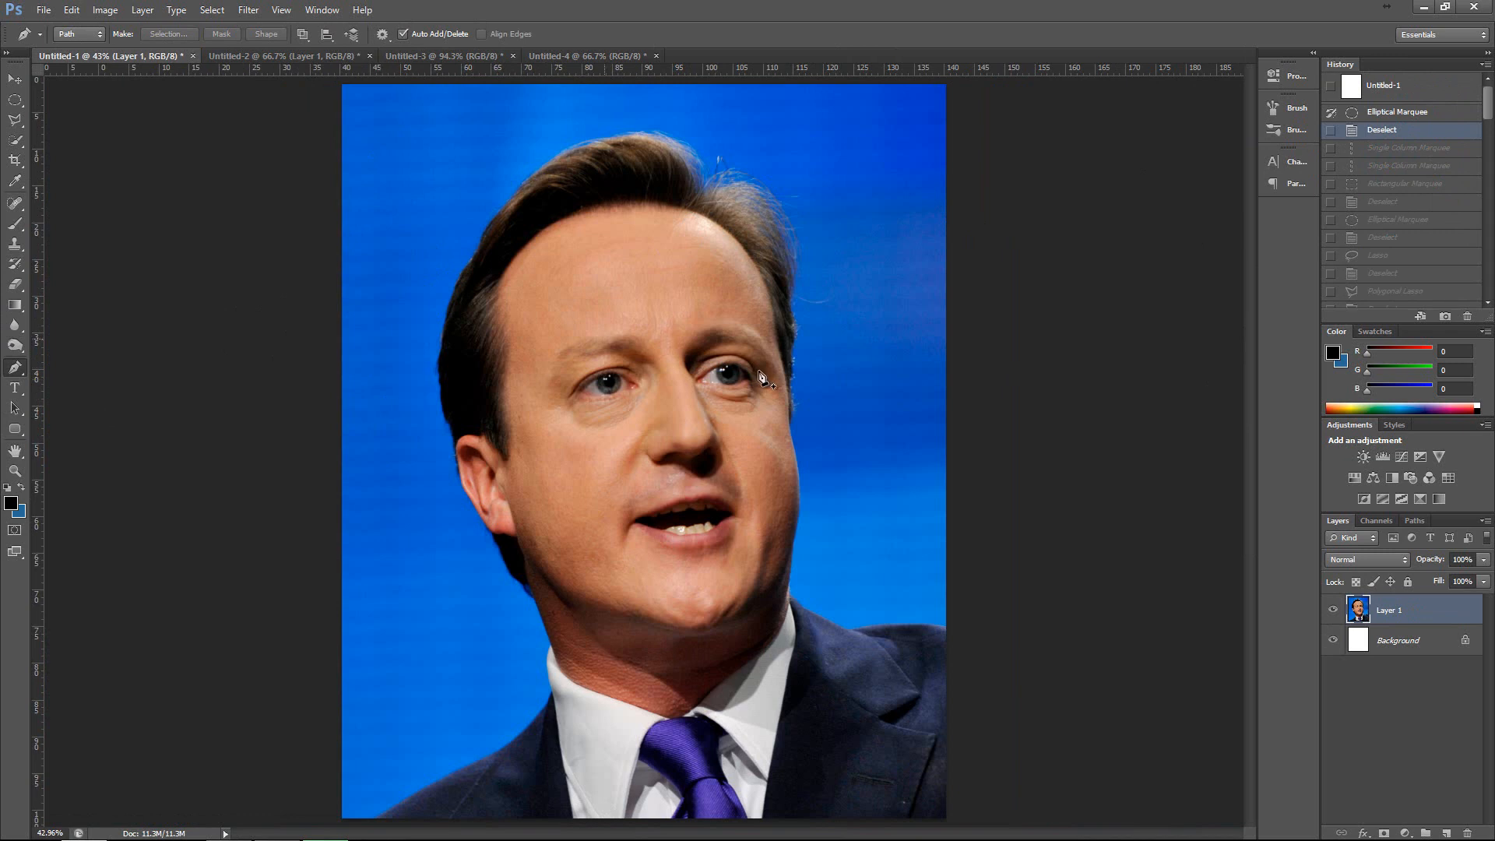
{"action": "left_click", "coordinate": [439, 187]}
{"action": "left_click", "coordinate": [535, 123]}
{"action": "left_click", "coordinate": [764, 117]}
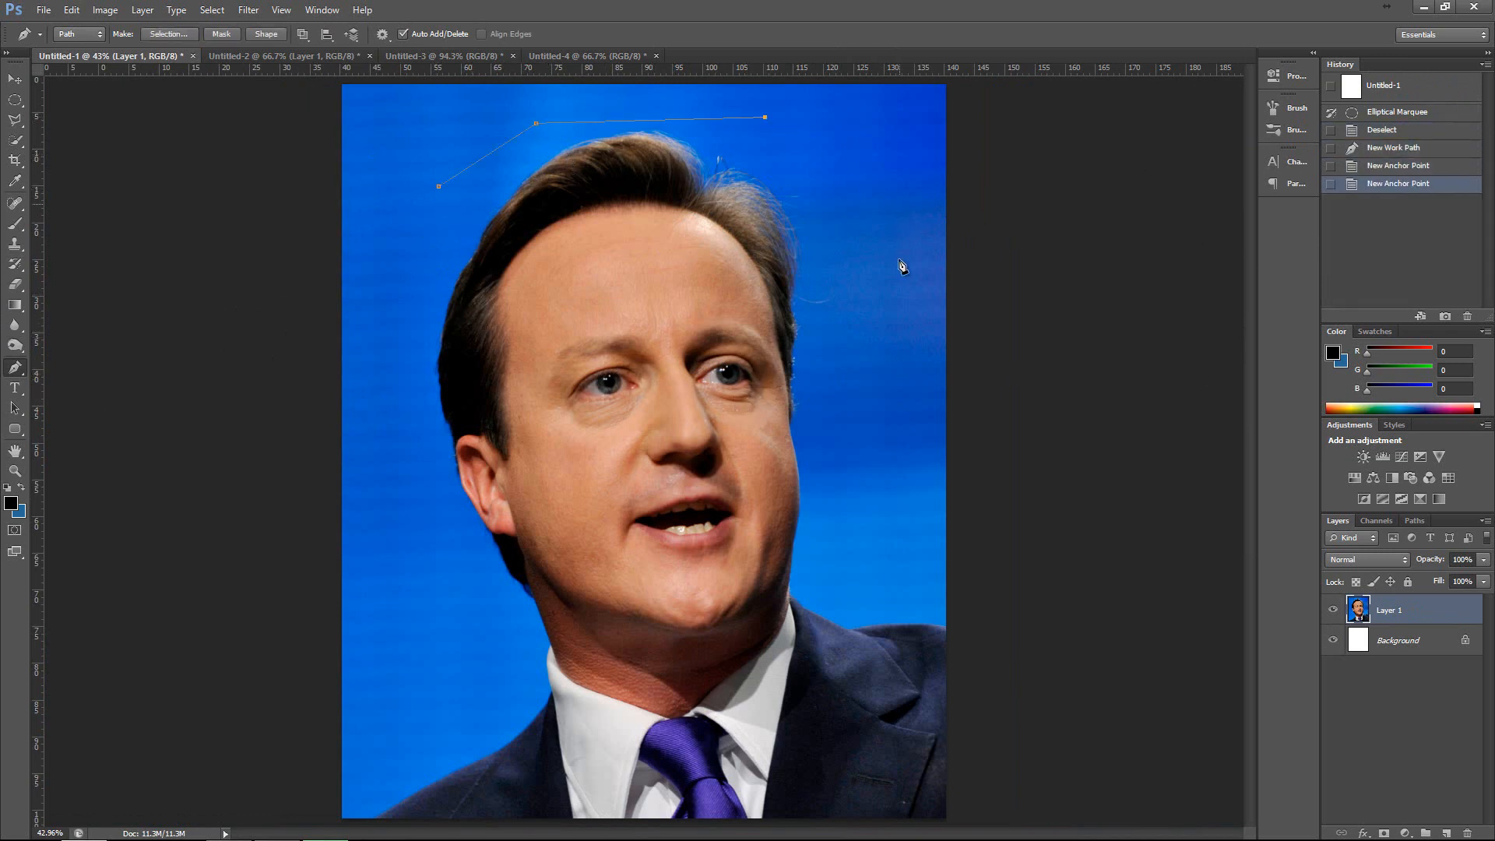
{"action": "left_click", "coordinate": [899, 204]}
{"action": "left_click_drag", "start_coordinate": [885, 350], "coordinate": [784, 593]}
{"action": "left_click_drag", "start_coordinate": [901, 488], "coordinate": [799, 559]}
{"action": "left_click", "coordinate": [900, 488]}
Undo the entire test path around the portrait's head.
{"action": "key", "text": "ctrl+alt+z"}
{"action": "key", "text": "ctrl+alt+z"}
{"action": "key", "text": "ctrl+alt+z"}
{"action": "key", "text": "ctrl+alt+z"}
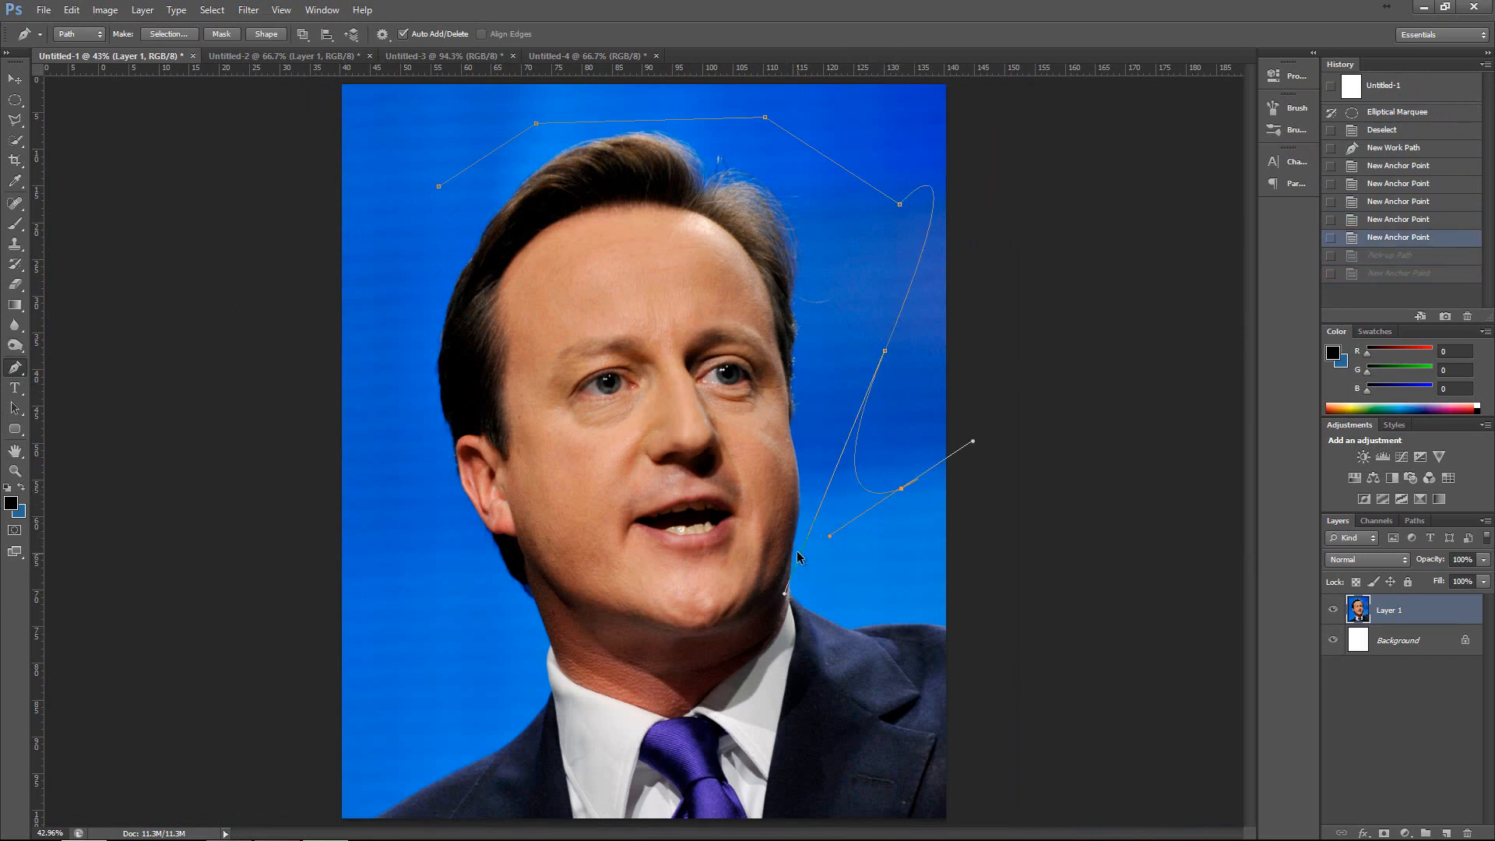
{"action": "key", "text": "ctrl+alt+z"}
{"action": "key", "text": "ctrl+alt+z"}
{"action": "key", "text": "ctrl+alt+z"}
{"action": "key", "text": "ctrl+alt+z"}
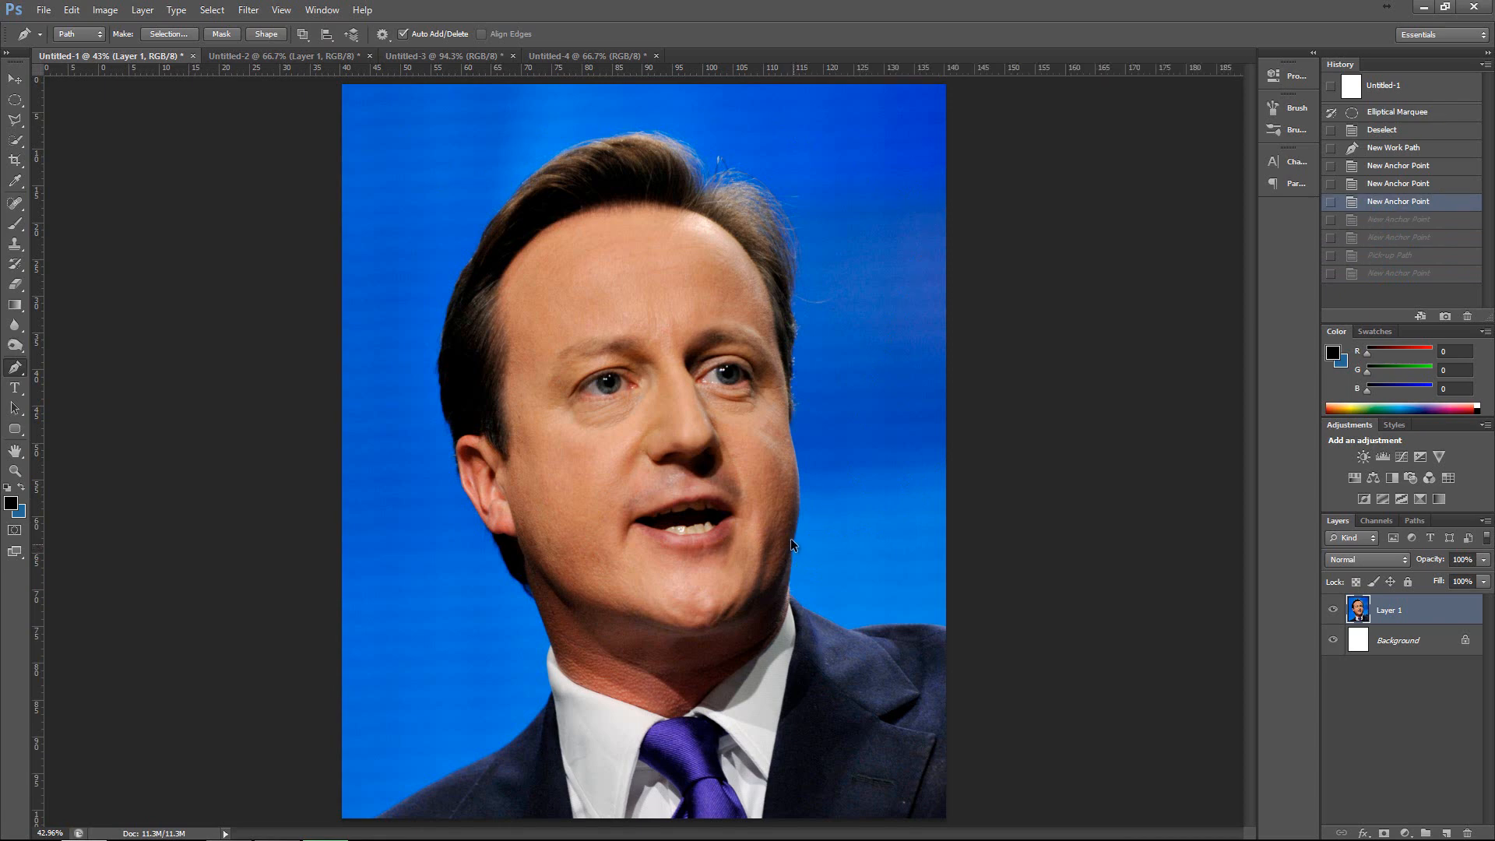
Start a Pen path at 200% zoom where collar meets neck, and run it up the neck edge to the hair.
{"action": "key", "text": "ctrl+plus"}
{"action": "key", "text": "ctrl+plus"}
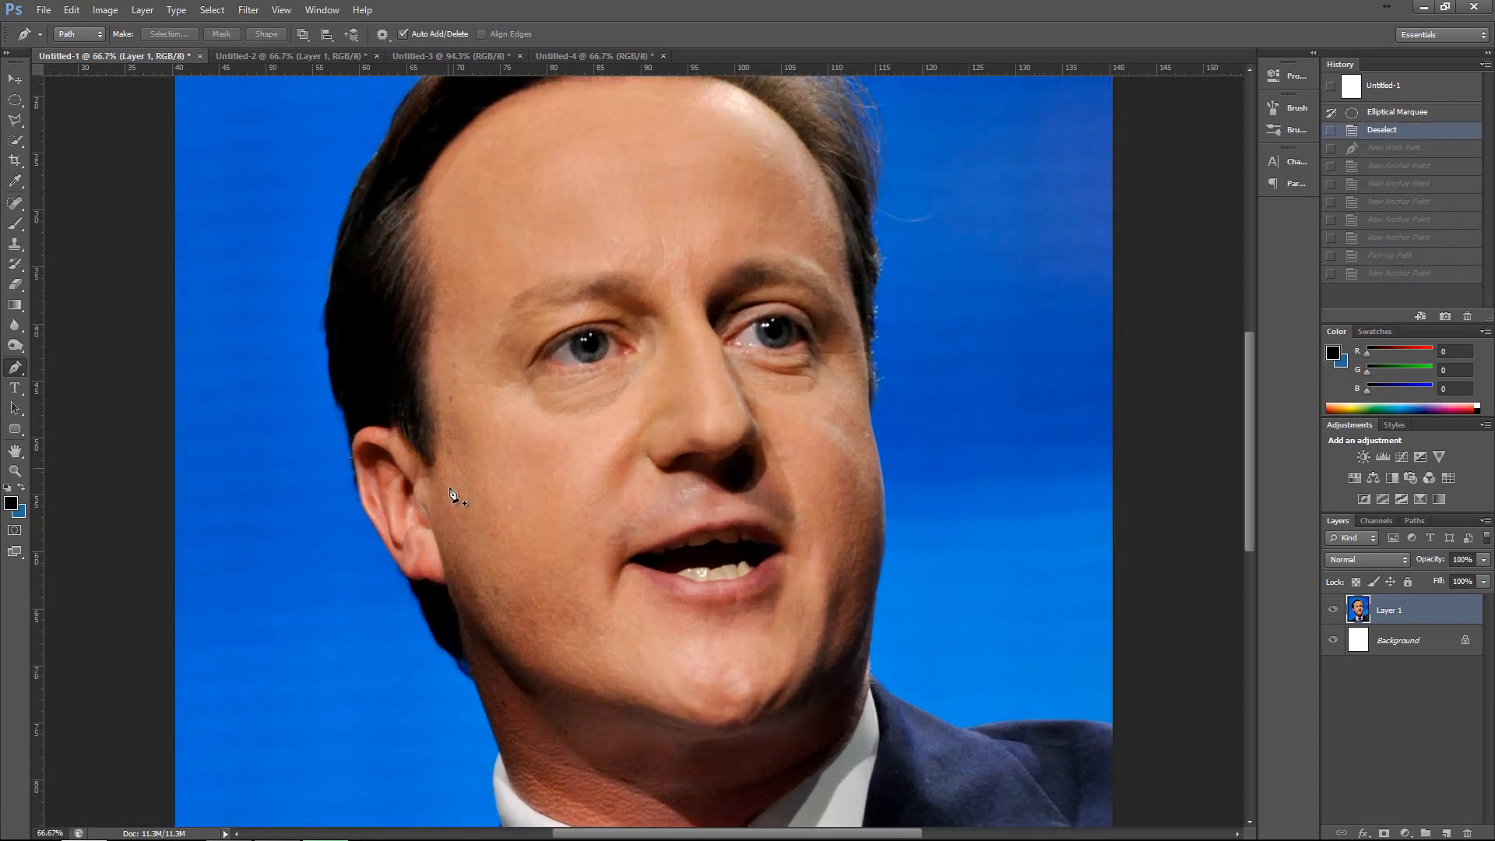
{"action": "scroll", "coordinate": [666, 734], "scroll_direction": "left", "scroll_amount": 5}
{"action": "scroll", "coordinate": [717, 670], "scroll_direction": "down", "scroll_amount": 7}
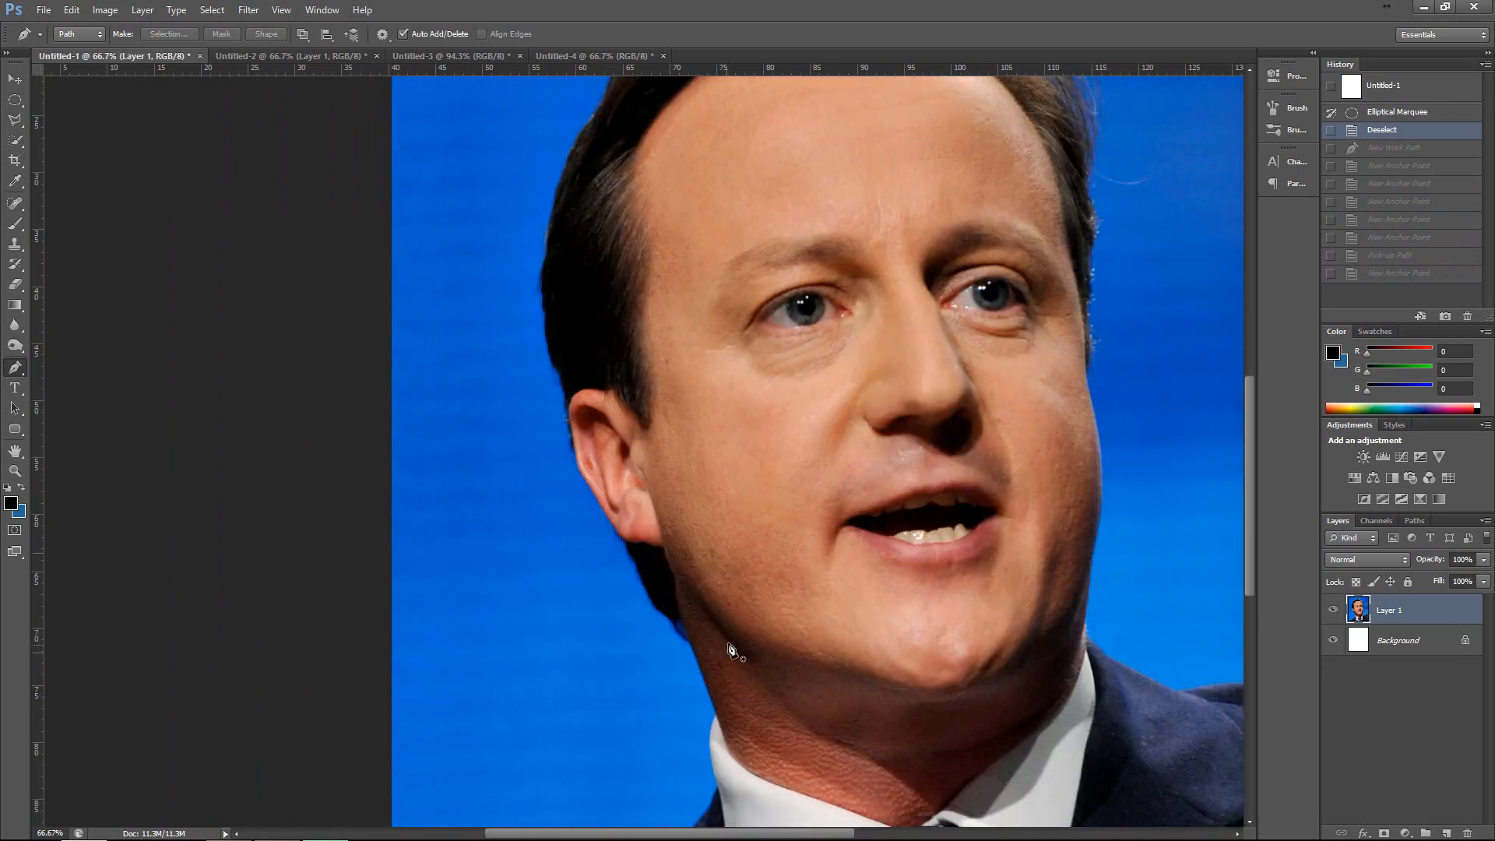
{"action": "key", "text": "ctrl+plus"}
{"action": "key", "text": "ctrl+plus"}
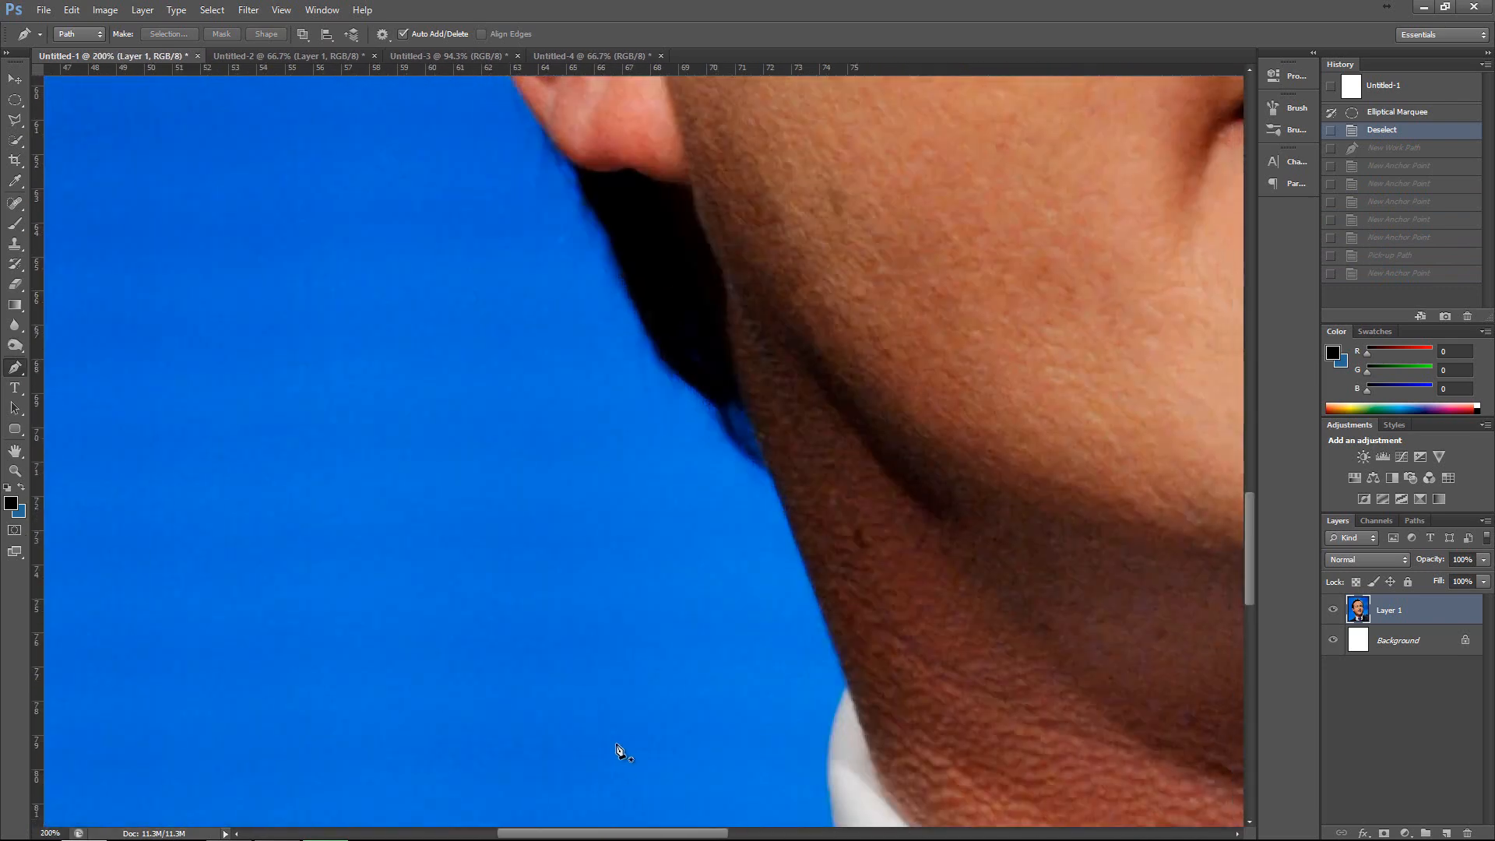
{"action": "left_click_drag", "start_coordinate": [671, 833], "coordinate": [696, 833]}
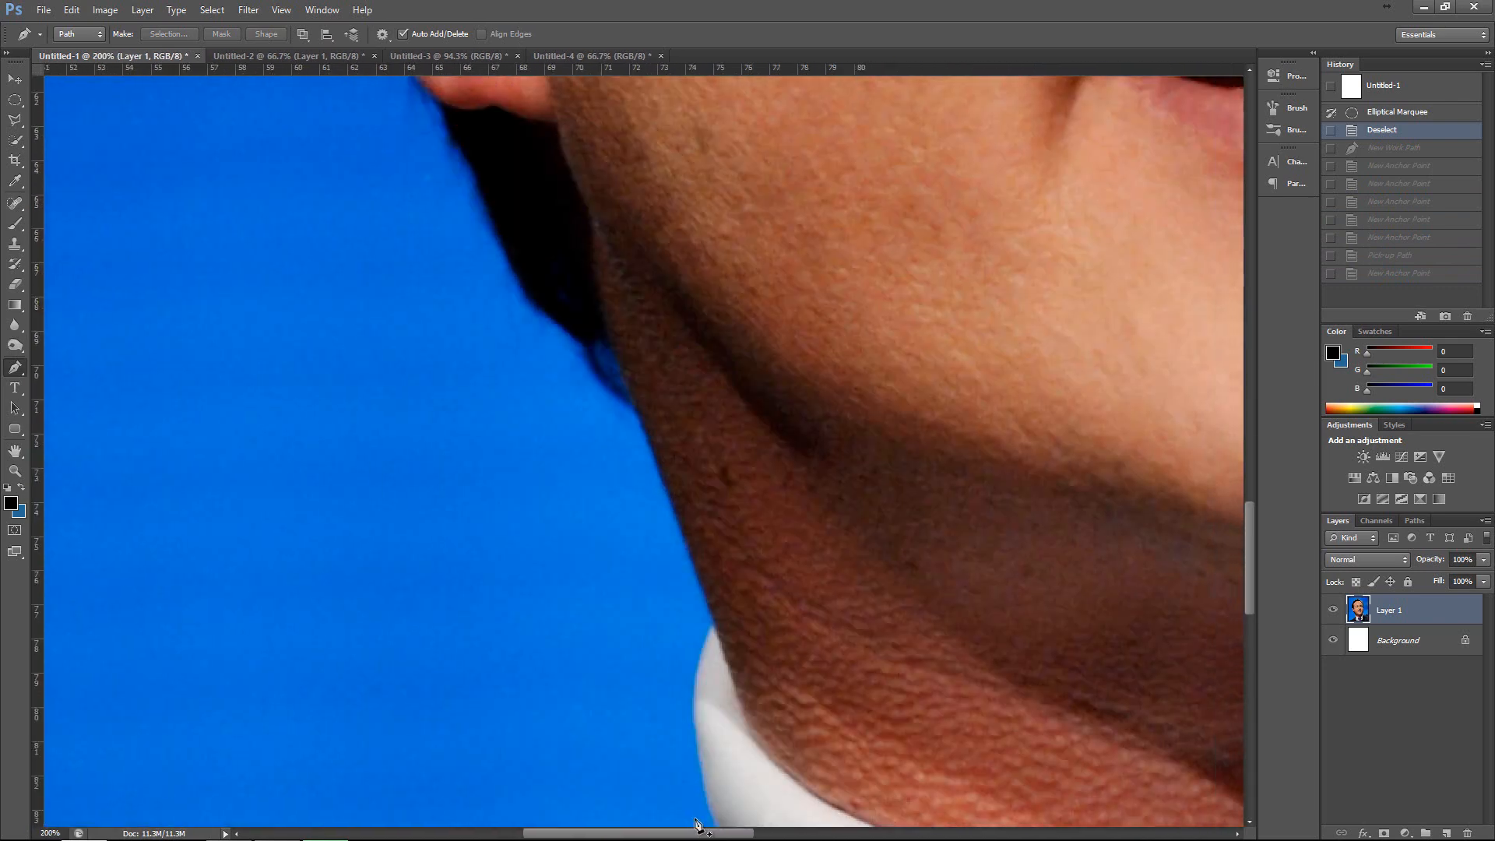
{"action": "left_click", "coordinate": [715, 627]}
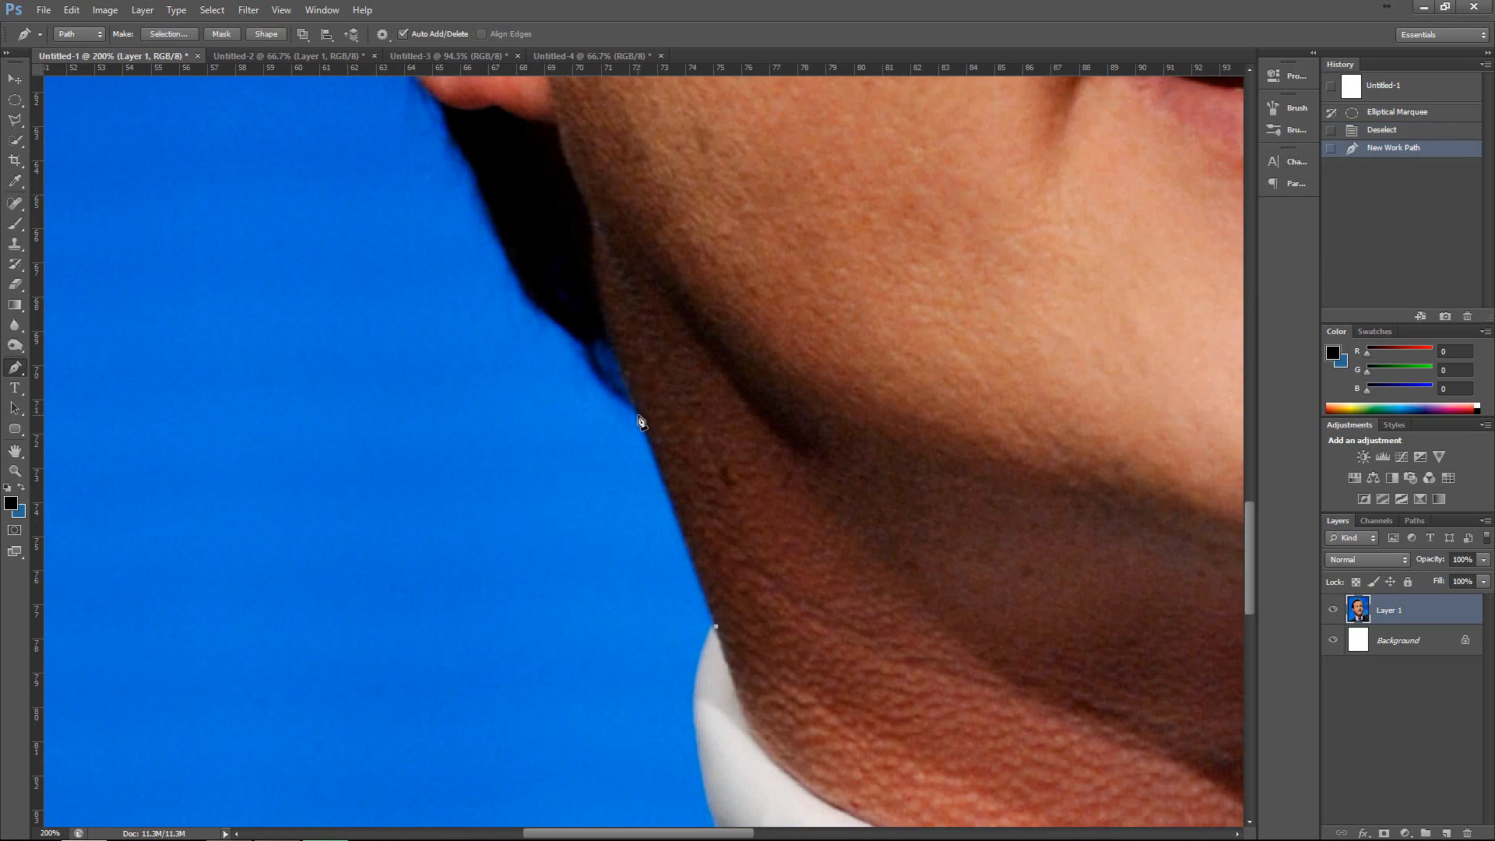
{"action": "left_click", "coordinate": [635, 416]}
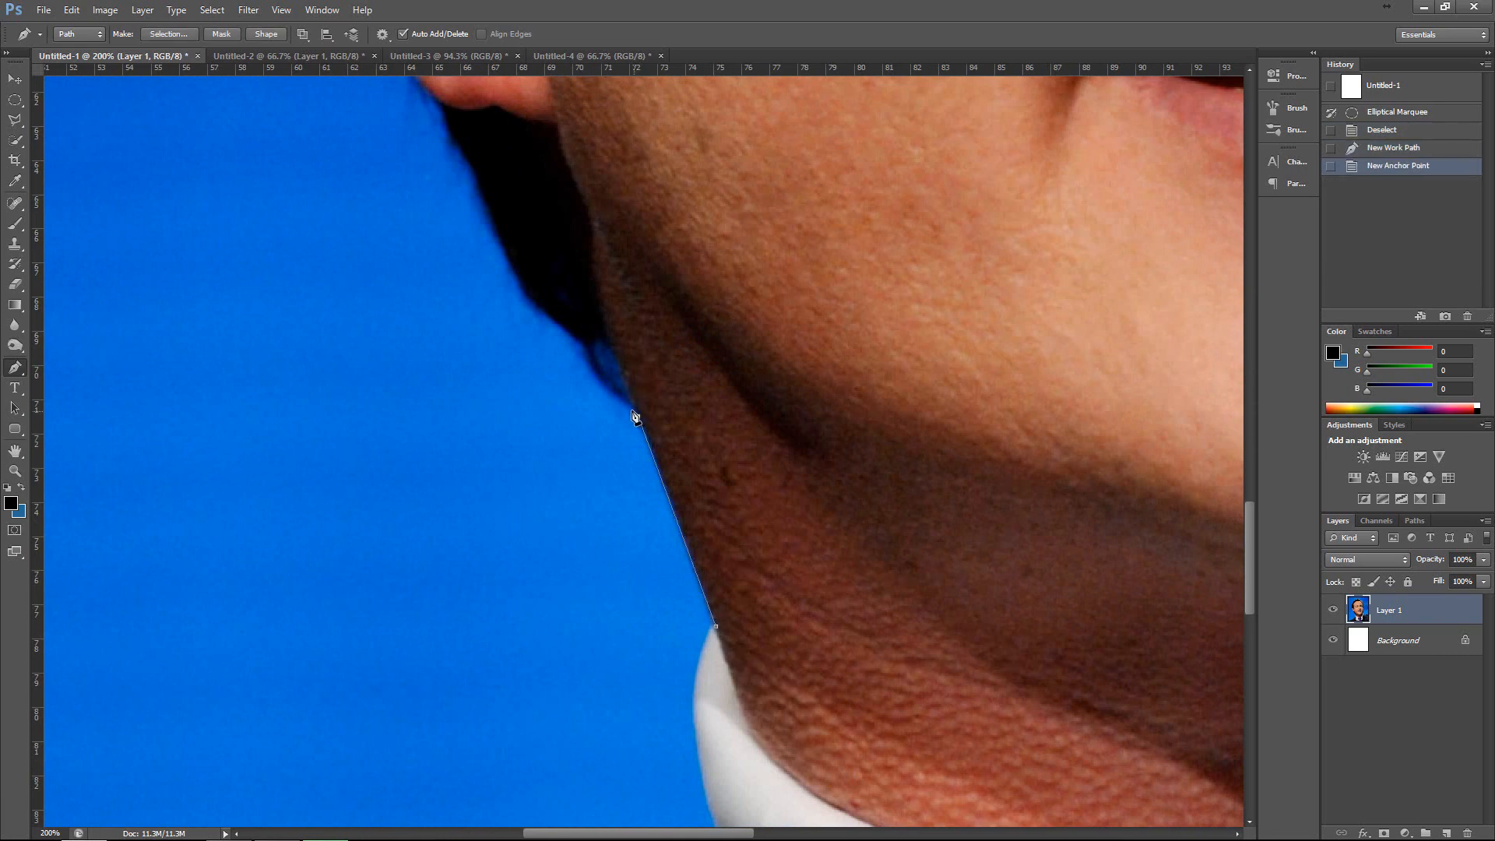
Extend the path with anchor points along the dark hair edge behind the neck up to the earlobe.
{"action": "left_click", "coordinate": [613, 357]}
{"action": "left_click", "coordinate": [575, 341]}
{"action": "left_click", "coordinate": [535, 311]}
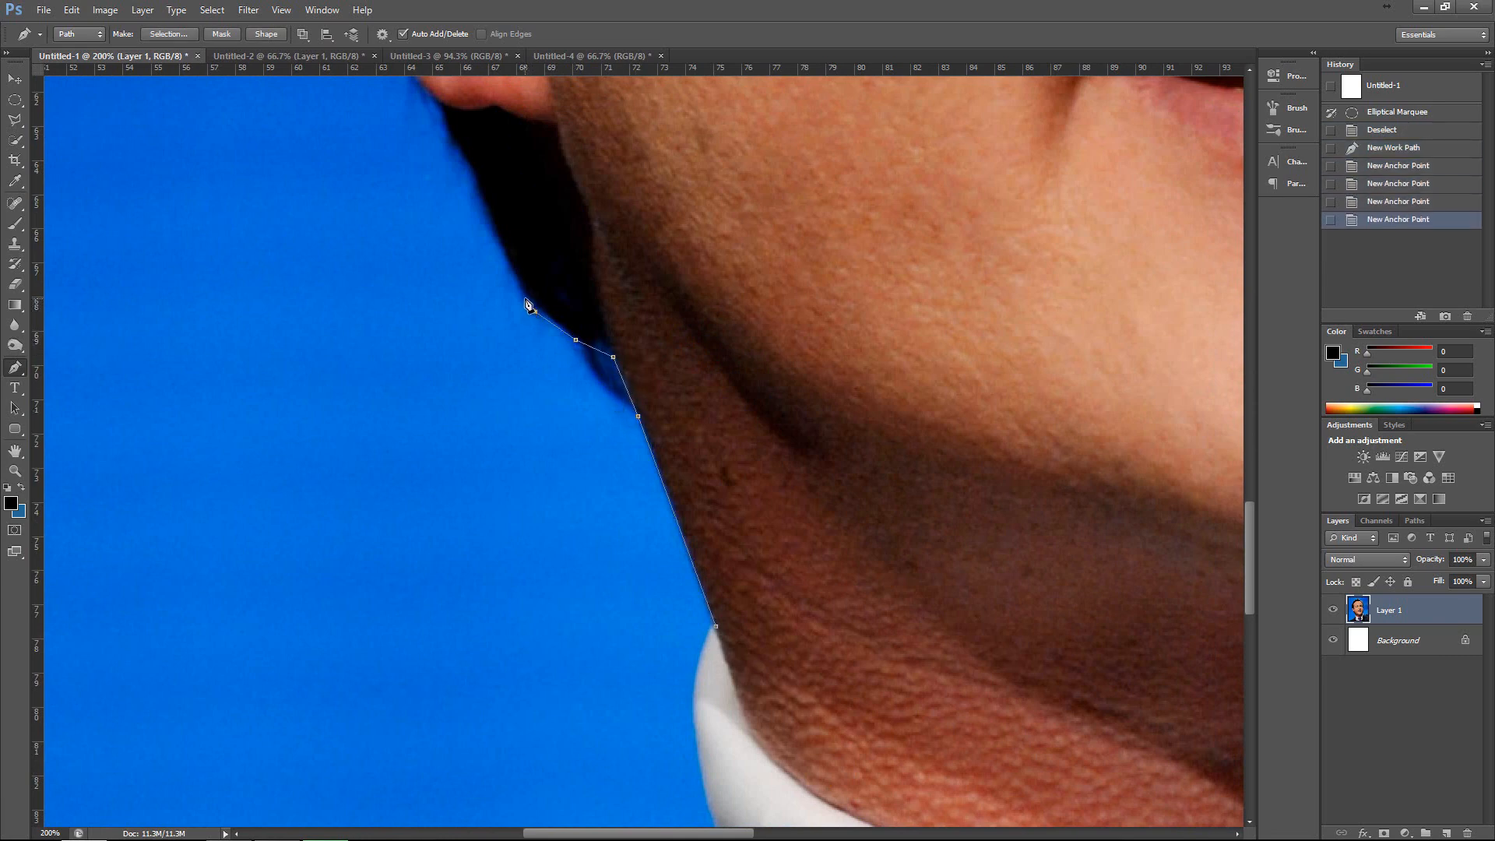
{"action": "left_click", "coordinate": [527, 299]}
{"action": "scroll", "coordinate": [467, 234], "scroll_direction": "up", "scroll_amount": 3}
{"action": "left_click", "coordinate": [436, 194]}
Extend the path from the earlobe up the outer edge of the ear, ending in a curved anchor point.
{"action": "scroll", "coordinate": [434, 195], "scroll_direction": "up", "scroll_amount": 5}
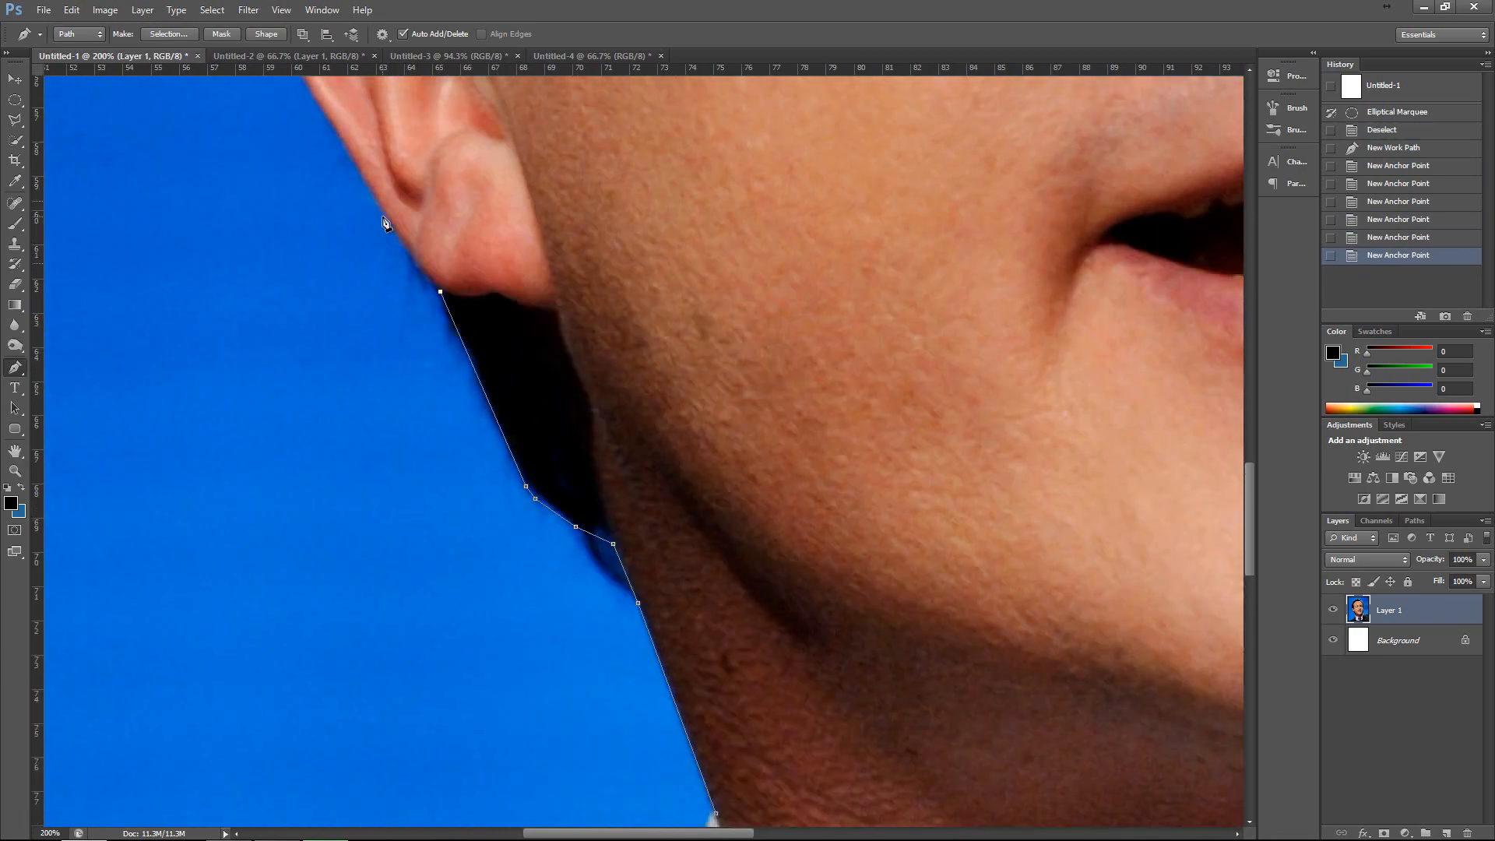
{"action": "left_click", "coordinate": [315, 163]}
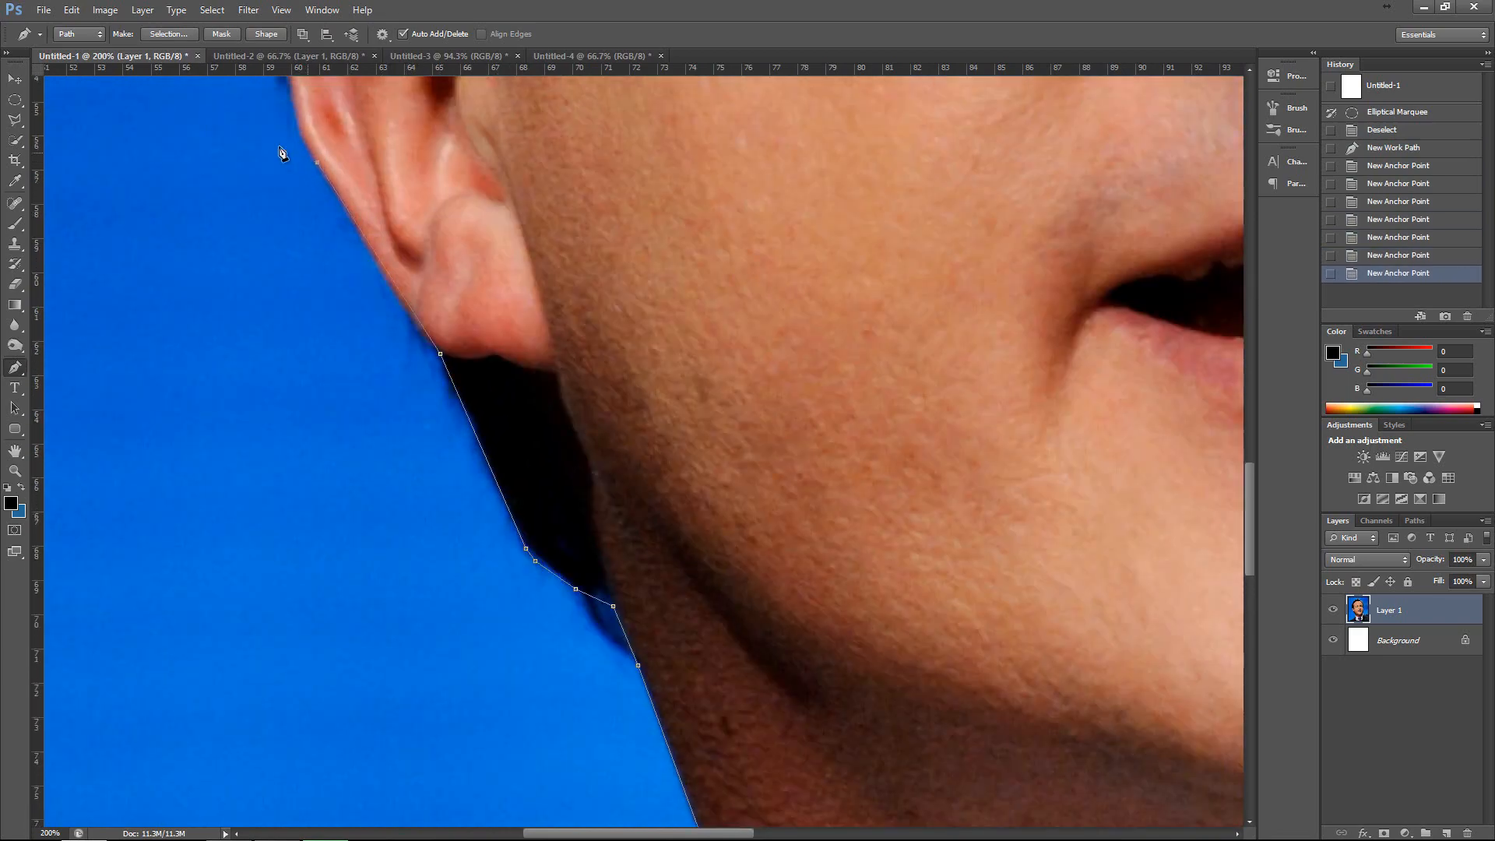
{"action": "scroll", "coordinate": [272, 234], "scroll_direction": "up", "scroll_amount": 5}
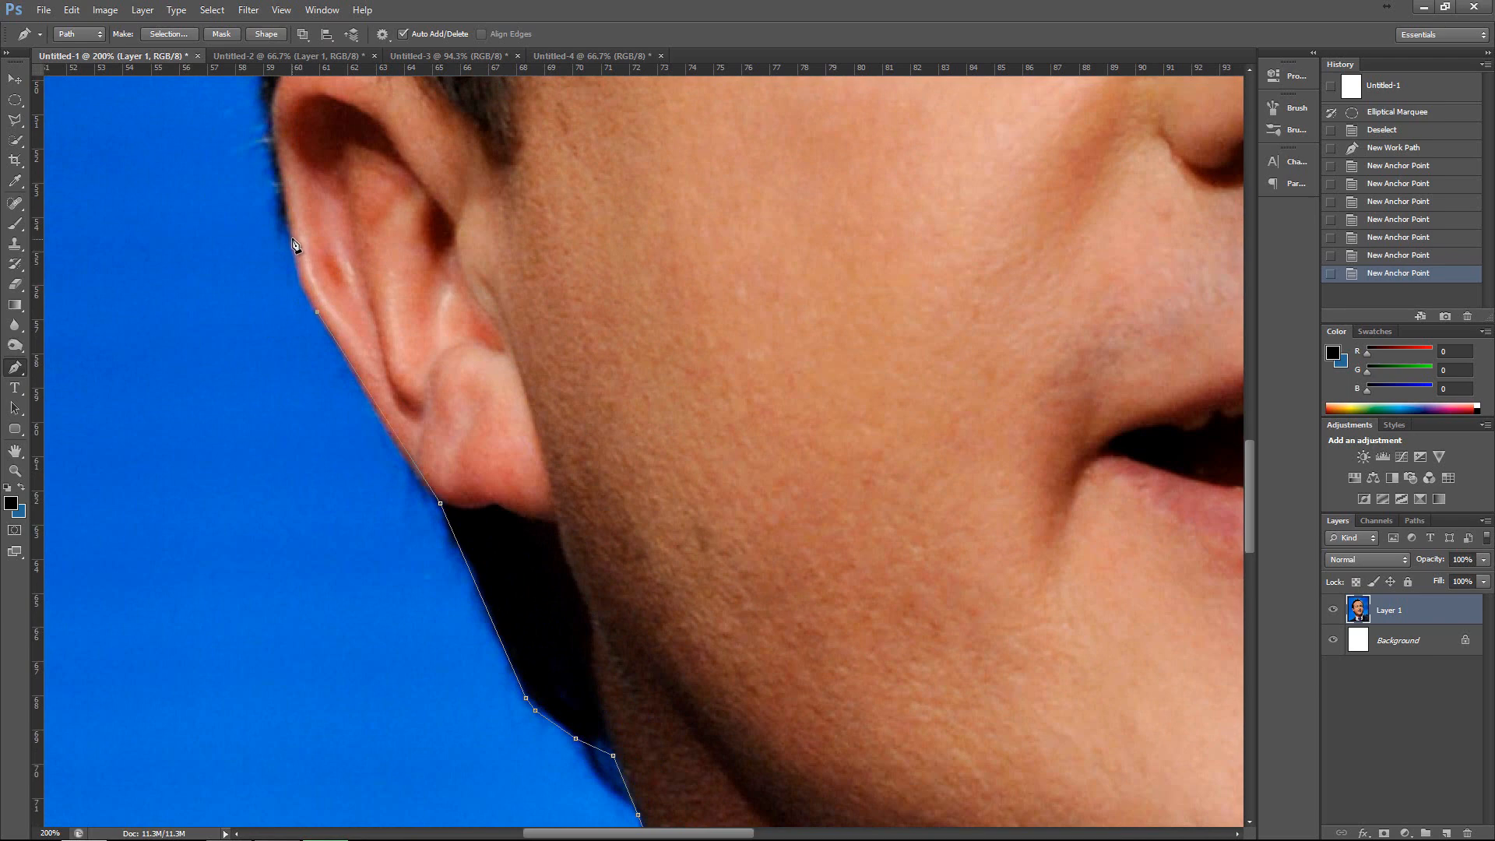
{"action": "left_click", "coordinate": [283, 184]}
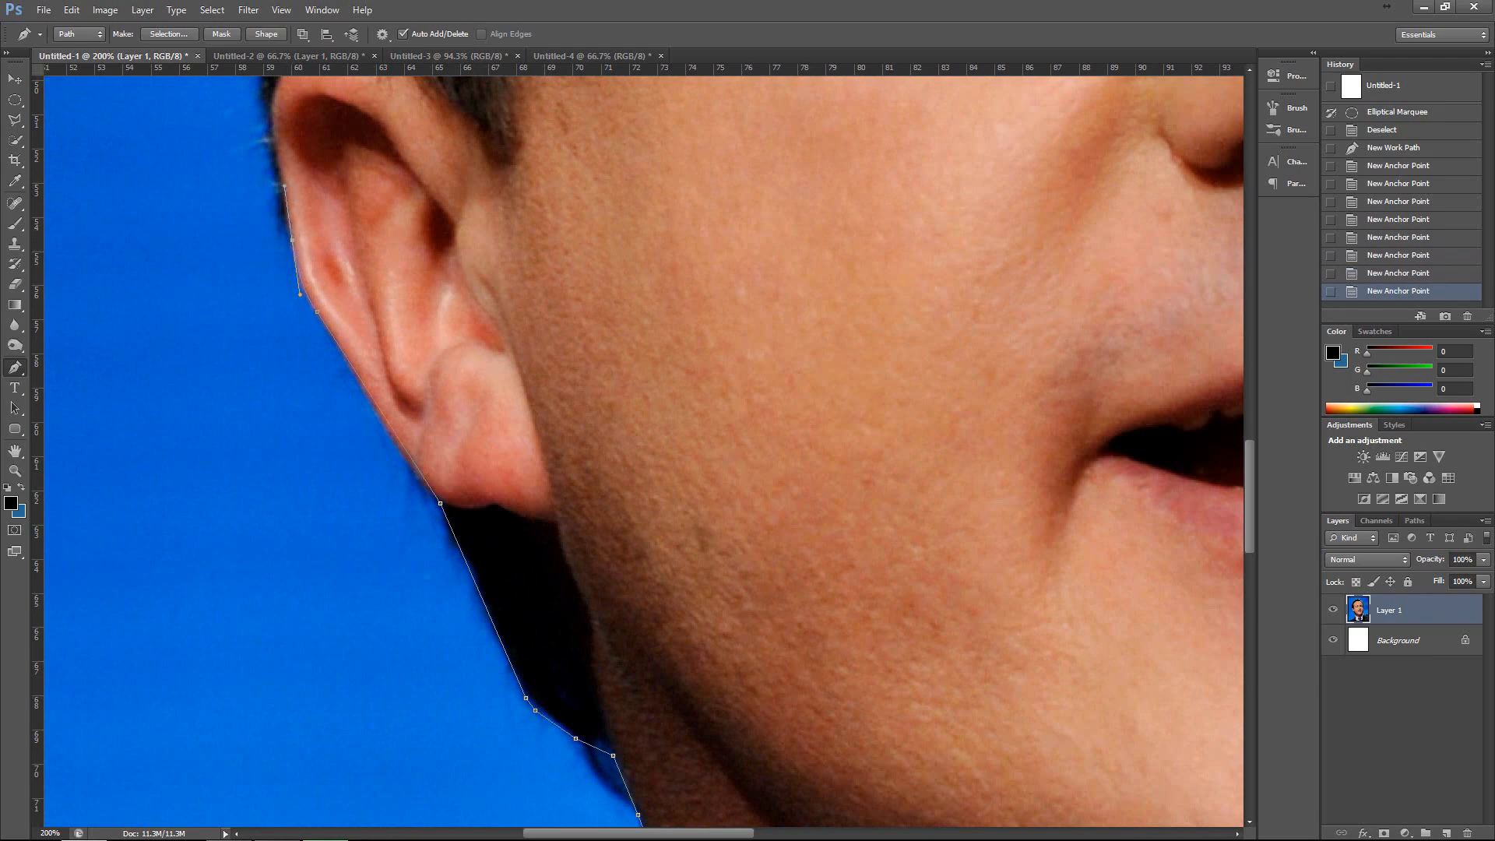
{"action": "scroll", "coordinate": [284, 284], "scroll_direction": "up", "scroll_amount": 5}
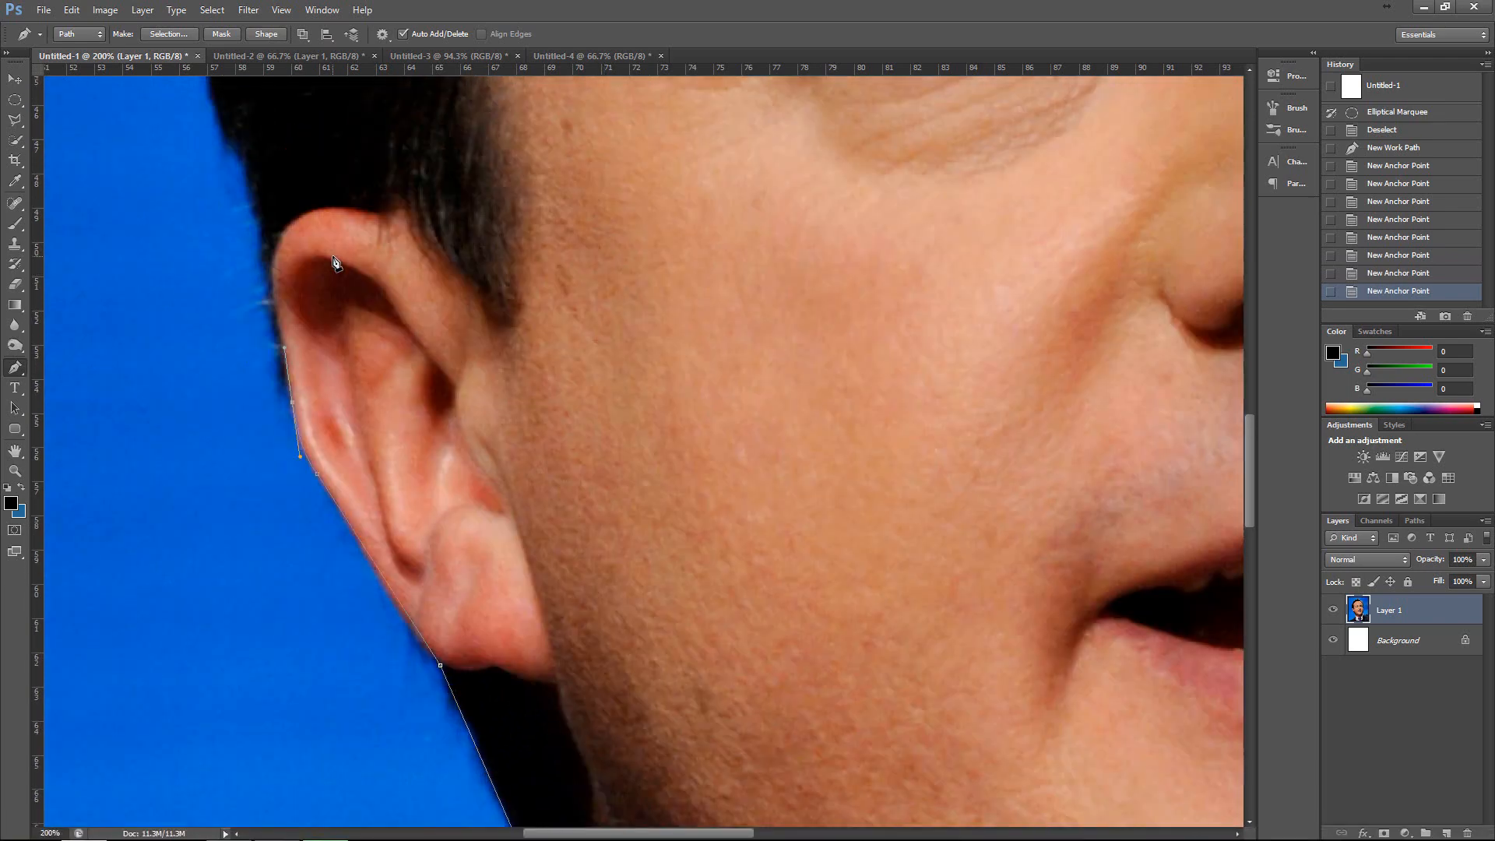
Try curved anchor points from the ear up the hair edge and undo them.
{"action": "left_click", "coordinate": [246, 281]}
{"action": "key", "text": "ctrl+z"}
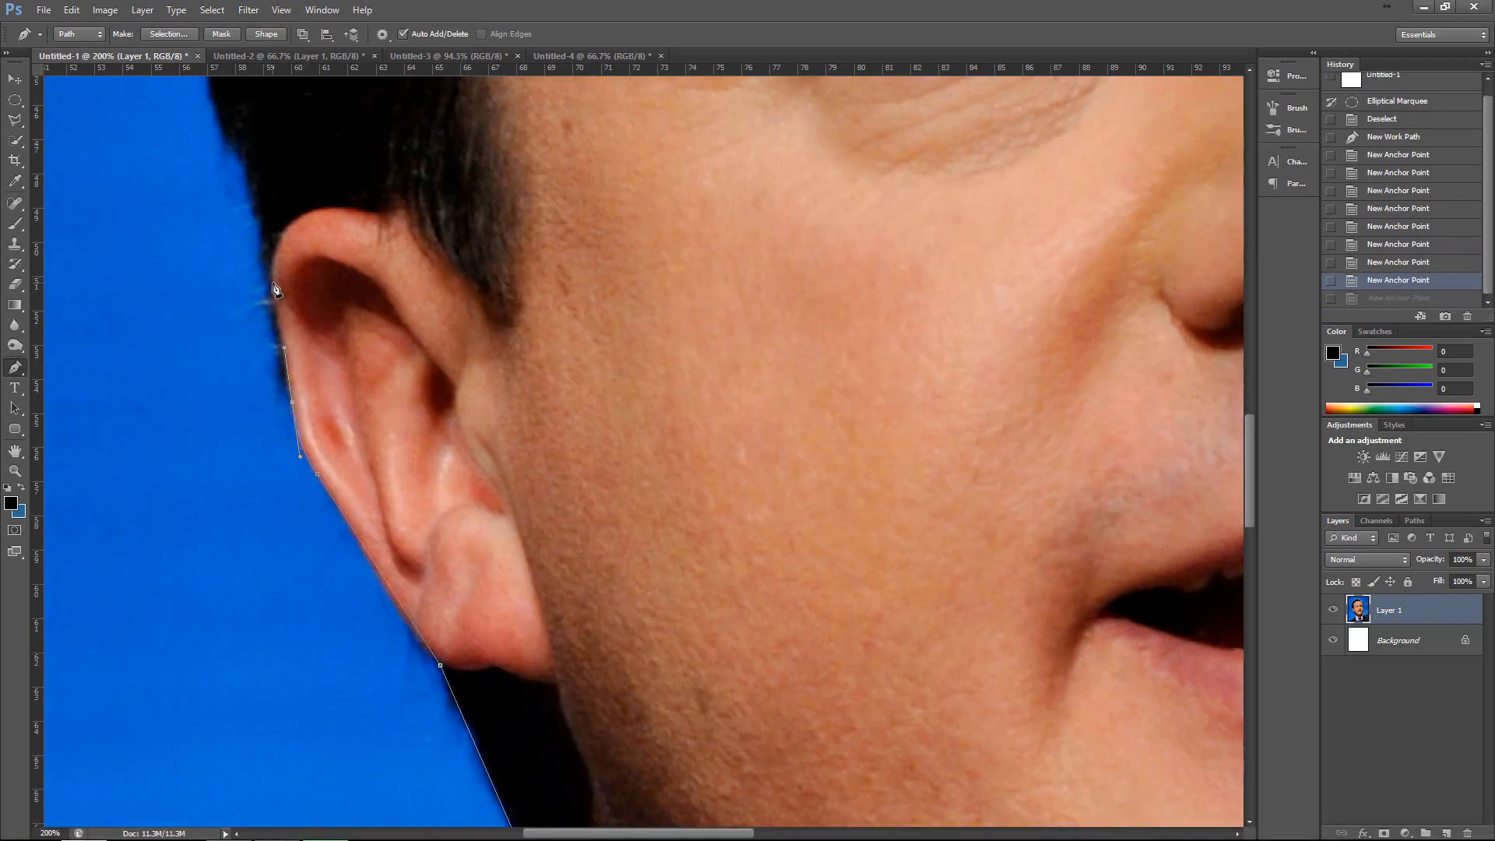
{"action": "left_click", "coordinate": [274, 288]}
{"action": "key", "text": "ctrl+z"}
{"action": "scroll", "coordinate": [257, 316], "scroll_direction": "up", "scroll_amount": 5}
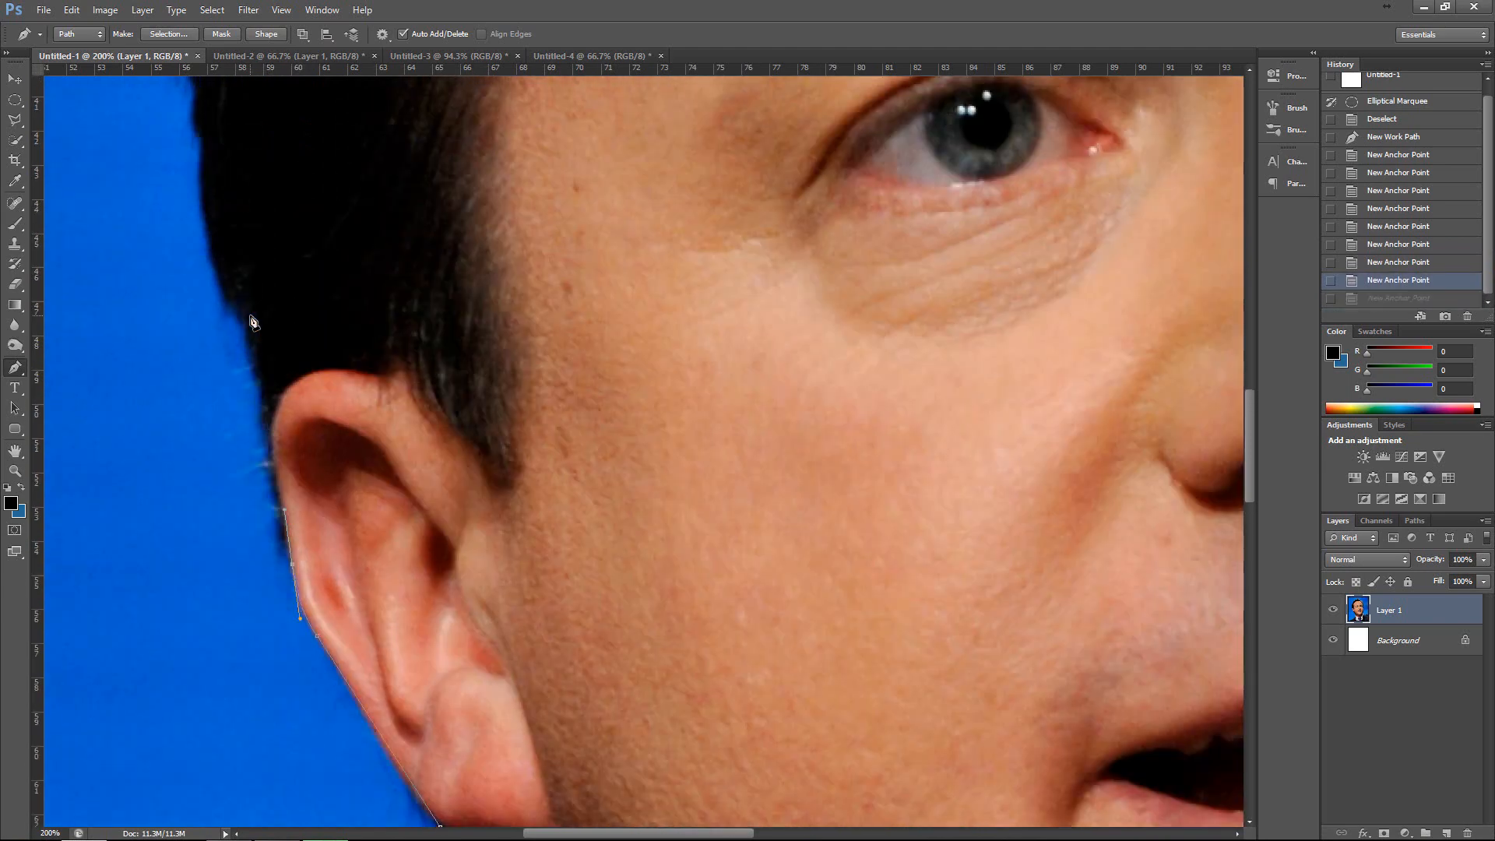
{"action": "left_click_drag", "start_coordinate": [225, 326], "coordinate": [86, 322]}
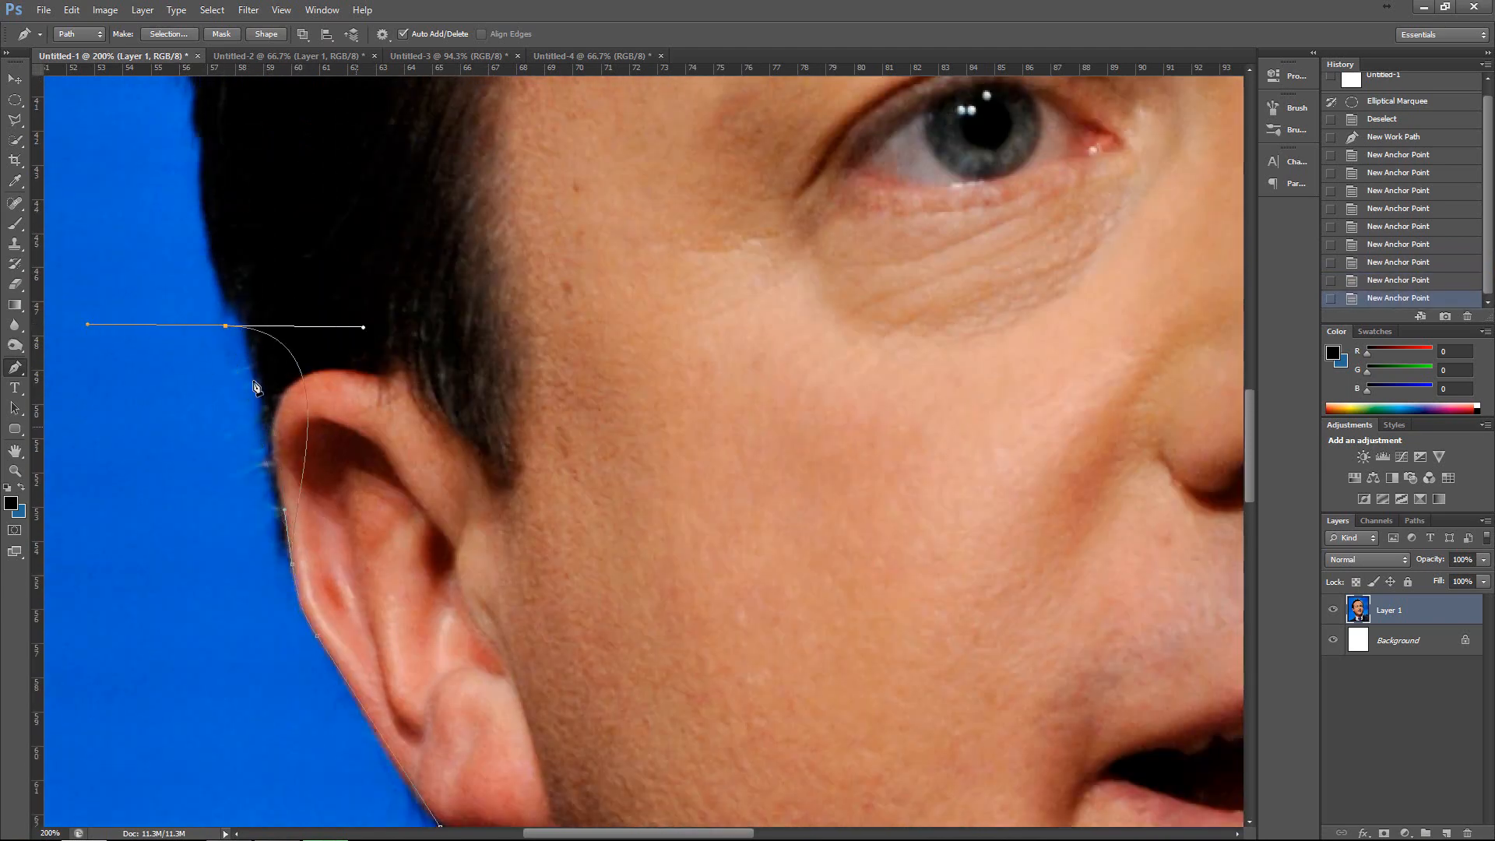
{"action": "left_click", "coordinate": [225, 224]}
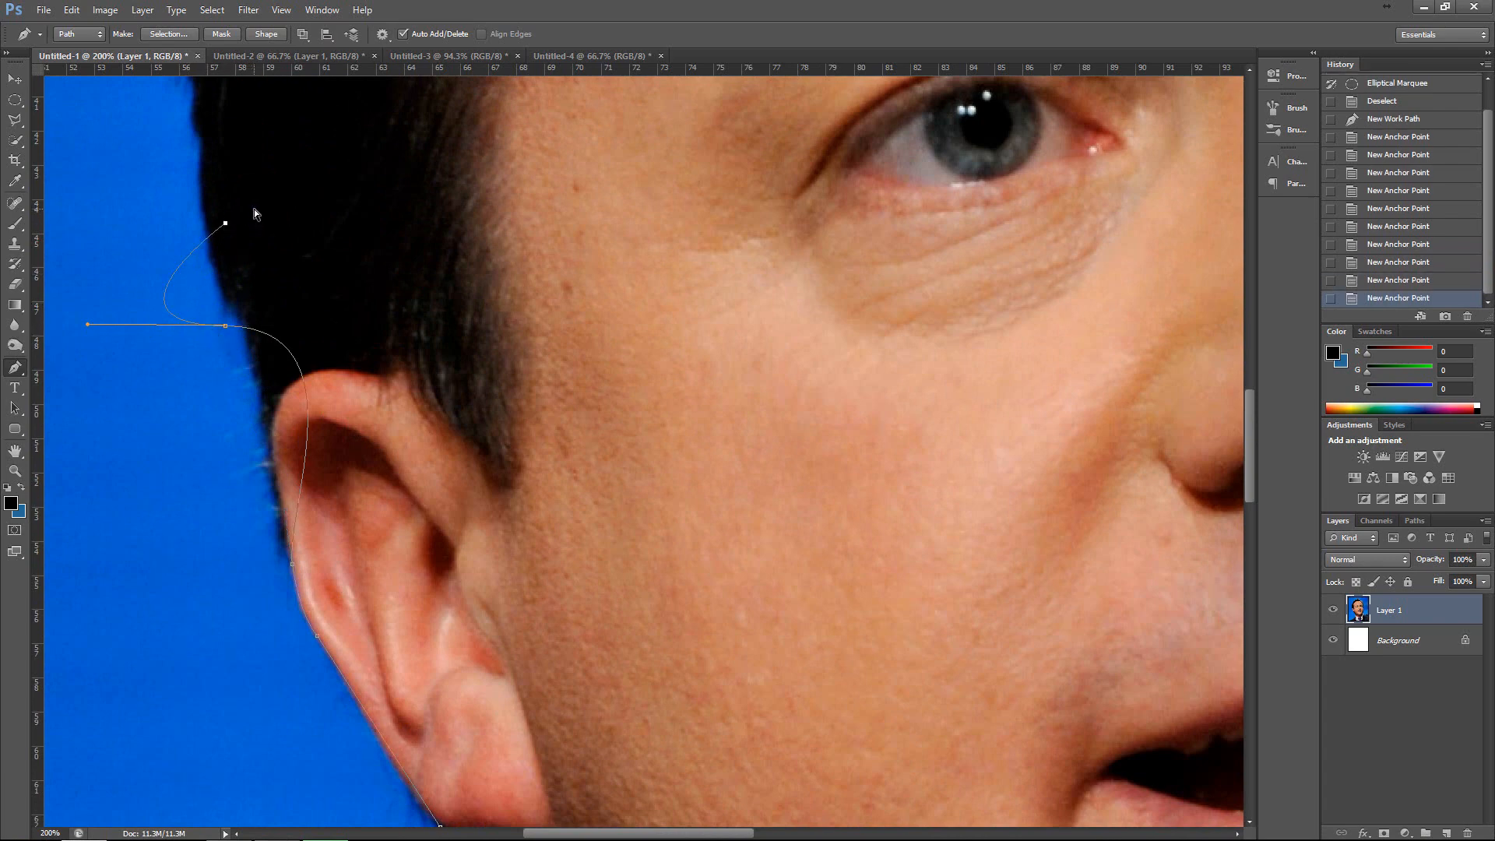
{"action": "key", "text": "ctrl+alt+z"}
{"action": "key", "text": "ctrl+alt+z"}
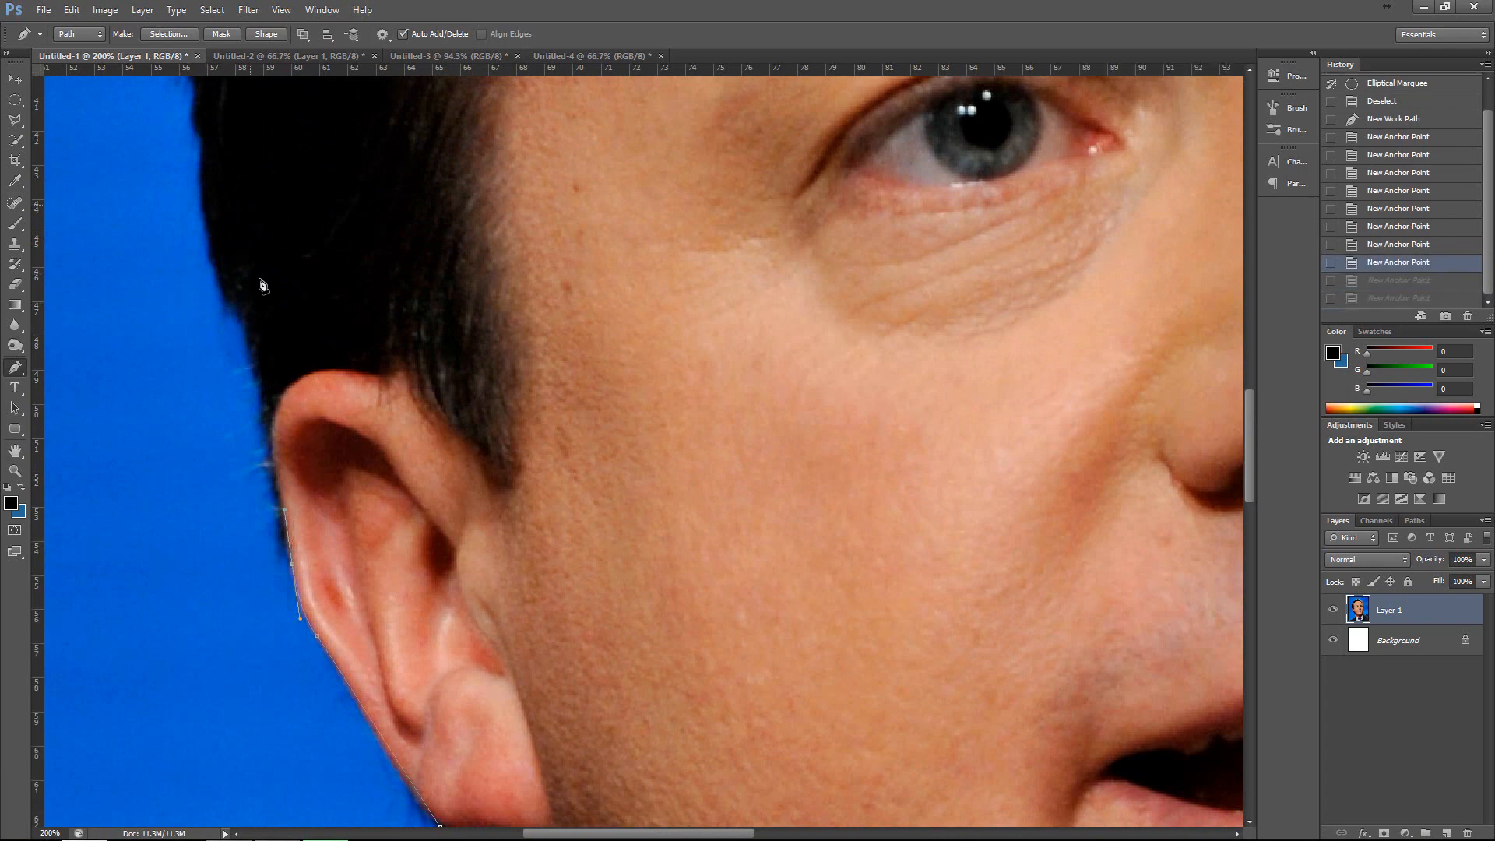
Remove the outgoing direction handle from the last anchor point on the ear's outer edge.
{"action": "left_click", "coordinate": [294, 565]}
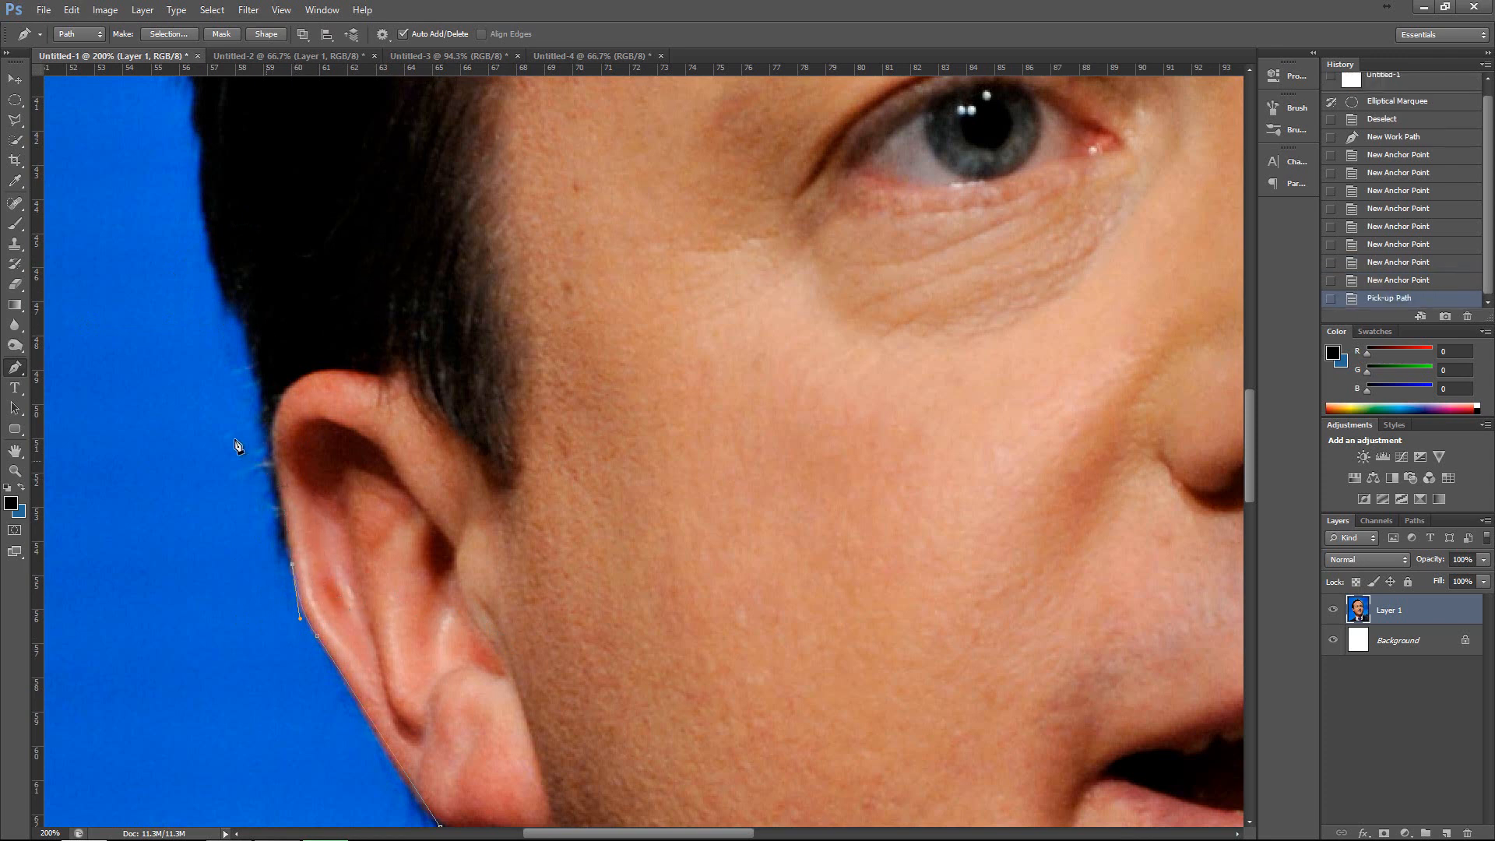
Try a wide curved anchor point on the hair above the ear, remove its outgoing handle, and undo the test.
{"action": "left_click_drag", "start_coordinate": [209, 315], "coordinate": [43, 315]}
{"action": "left_click", "coordinate": [223, 193]}
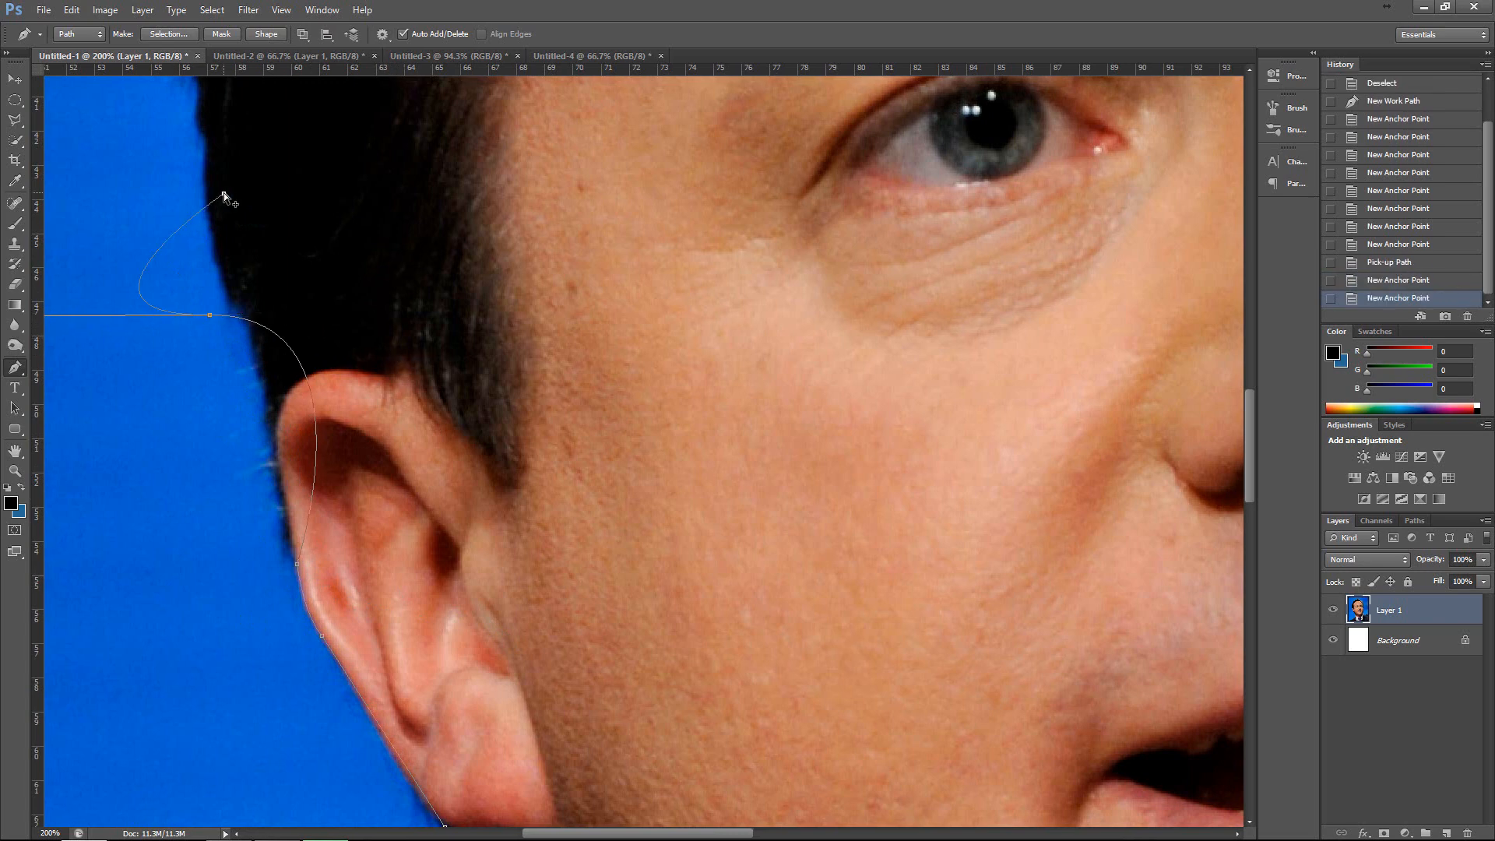
{"action": "key", "text": "ctrl+alt+z"}
{"action": "left_click", "coordinate": [209, 315]}
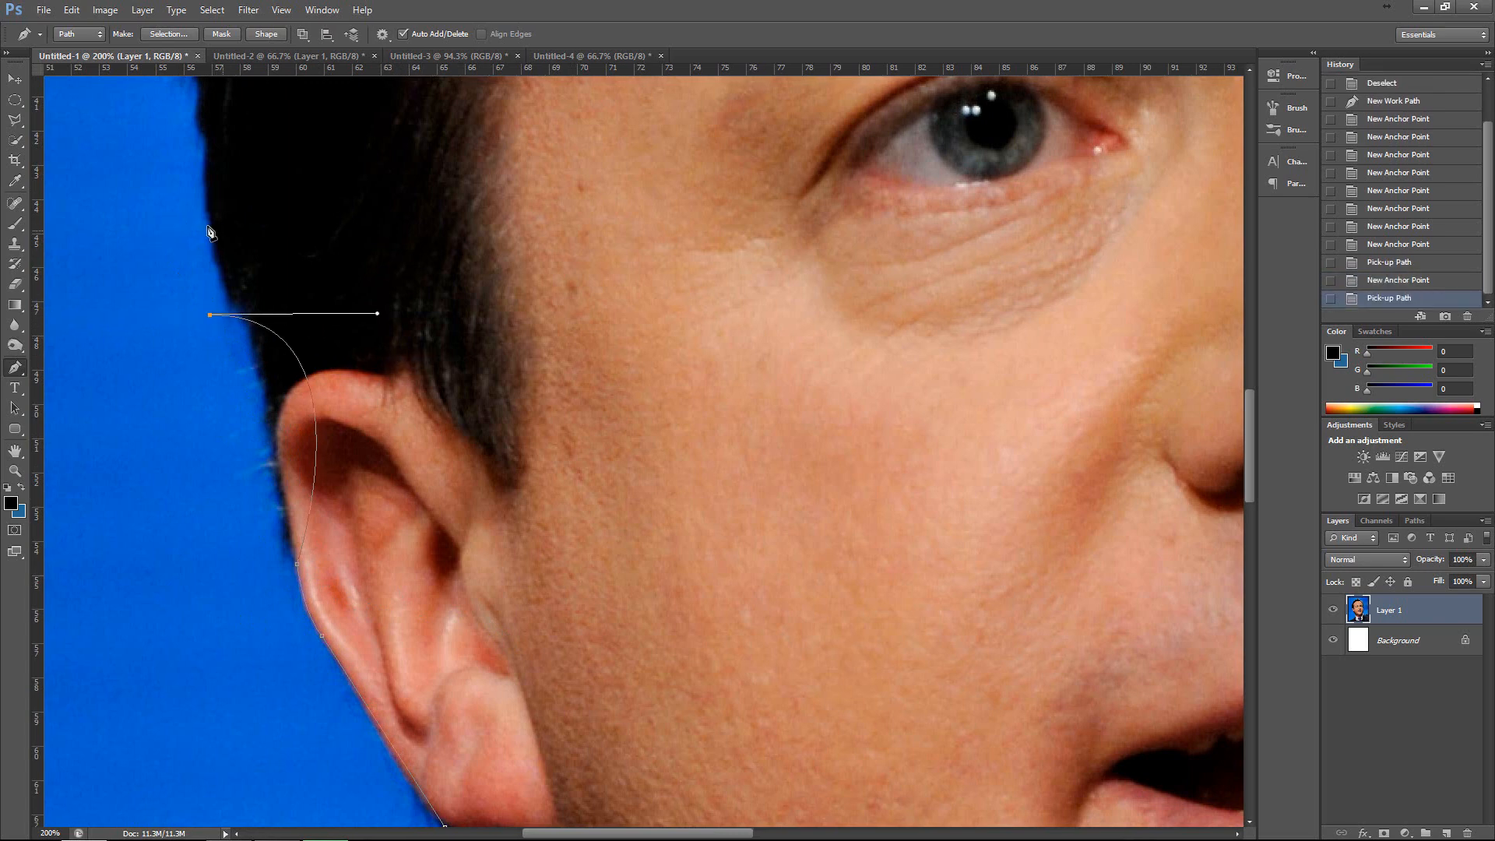
{"action": "left_click", "coordinate": [212, 215]}
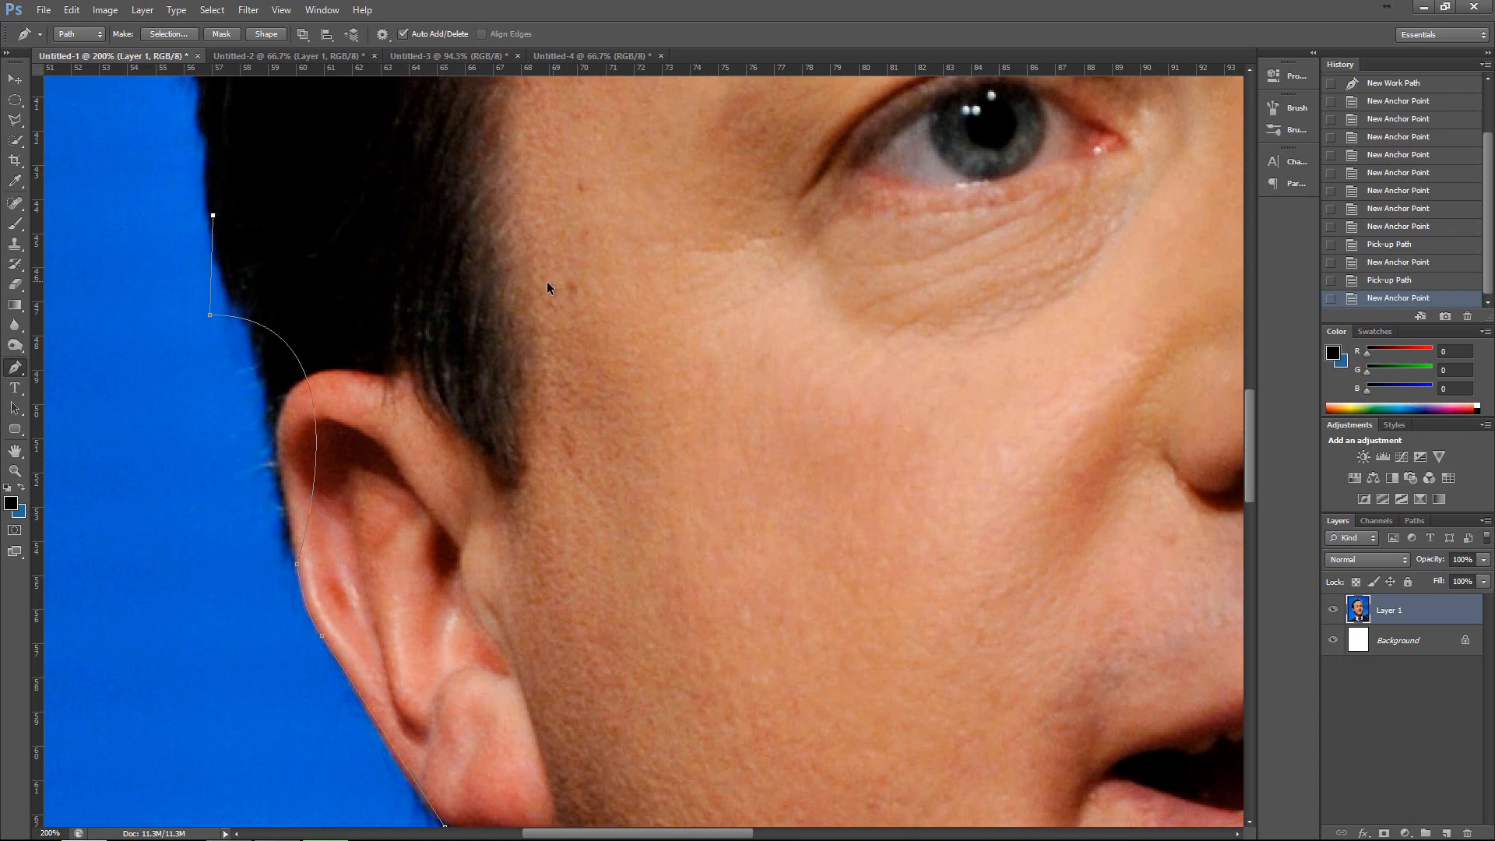
{"action": "key", "text": "ctrl+alt+z"}
{"action": "key", "text": "ctrl+alt+z"}
{"action": "key", "text": "ctrl+alt+z"}
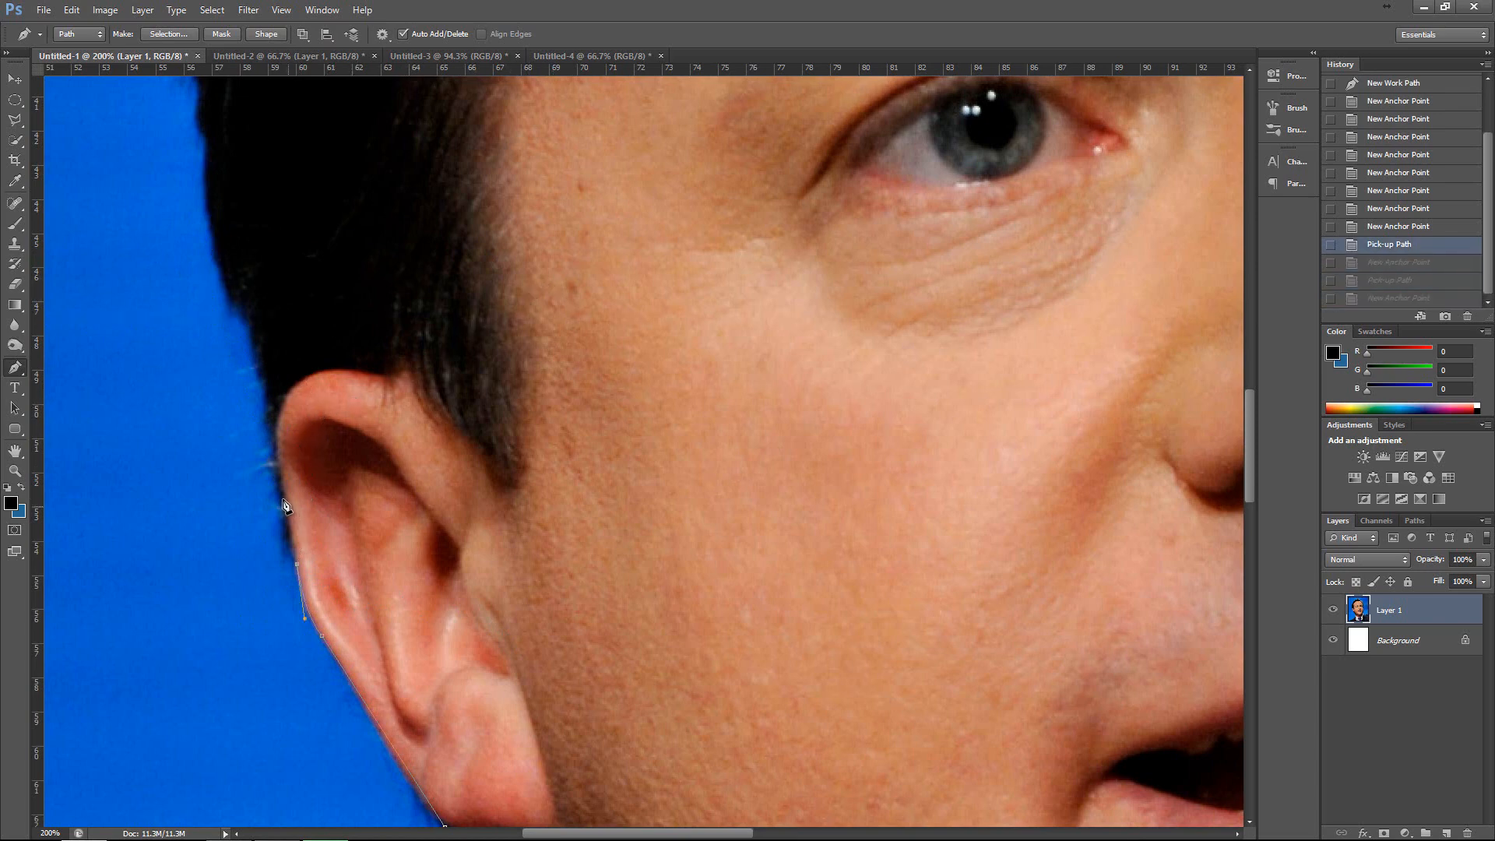
Extend the path with straight segments past the top of the ear to the hair edge above it.
{"action": "left_click", "coordinate": [281, 493]}
{"action": "left_click", "coordinate": [262, 380]}
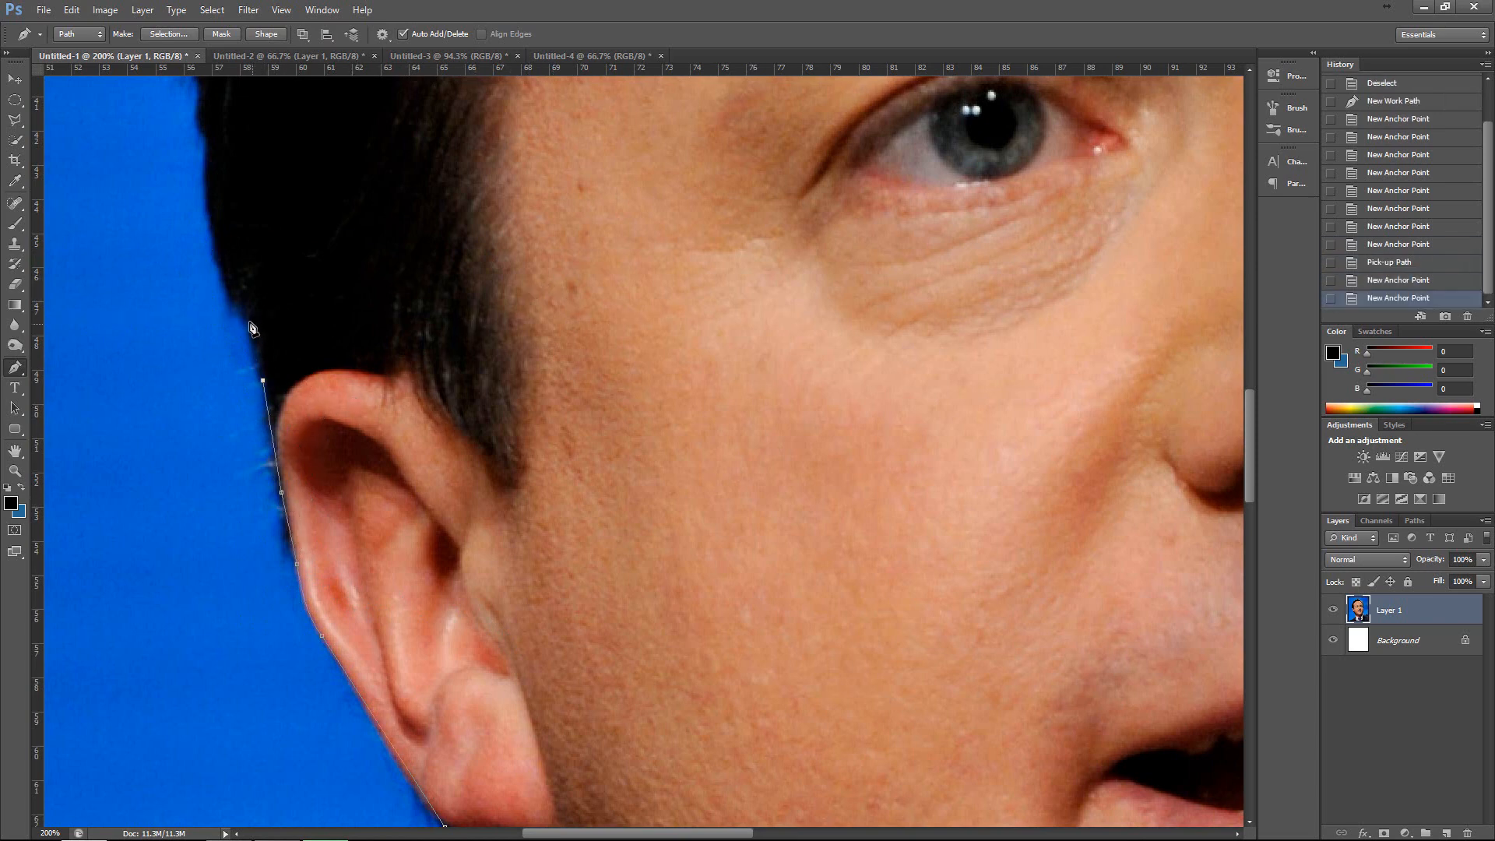
{"action": "left_click", "coordinate": [248, 321]}
{"action": "left_click", "coordinate": [231, 309]}
Continue the path with closely spaced anchor points up the dark hair edge beside the temple.
{"action": "scroll", "coordinate": [204, 327], "scroll_direction": "up", "scroll_amount": 3}
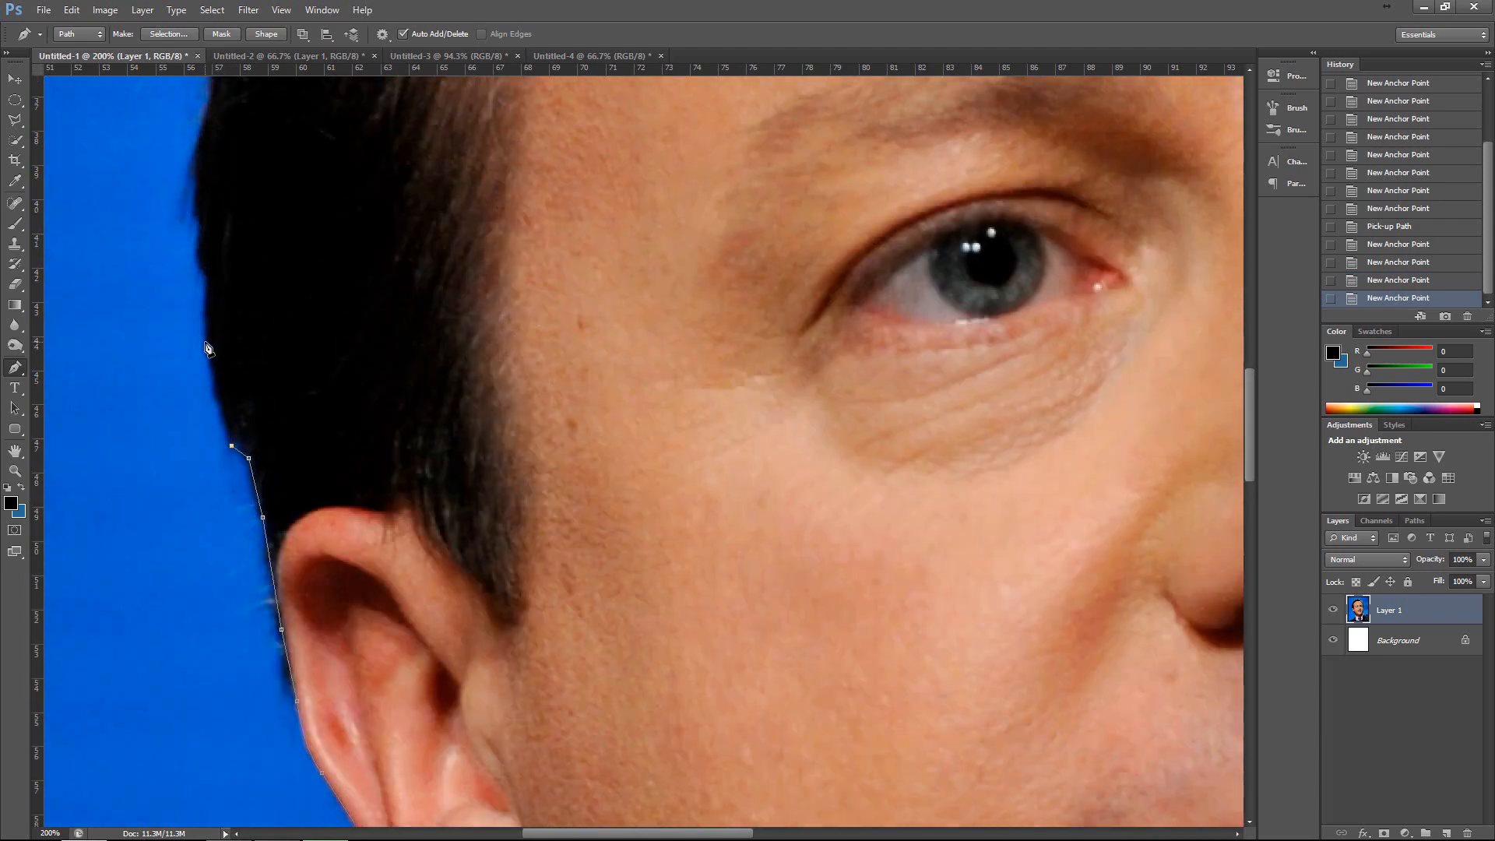
{"action": "left_click", "coordinate": [205, 343]}
{"action": "left_click", "coordinate": [208, 290]}
{"action": "left_click", "coordinate": [200, 267]}
{"action": "left_click", "coordinate": [199, 263]}
{"action": "left_click", "coordinate": [204, 239]}
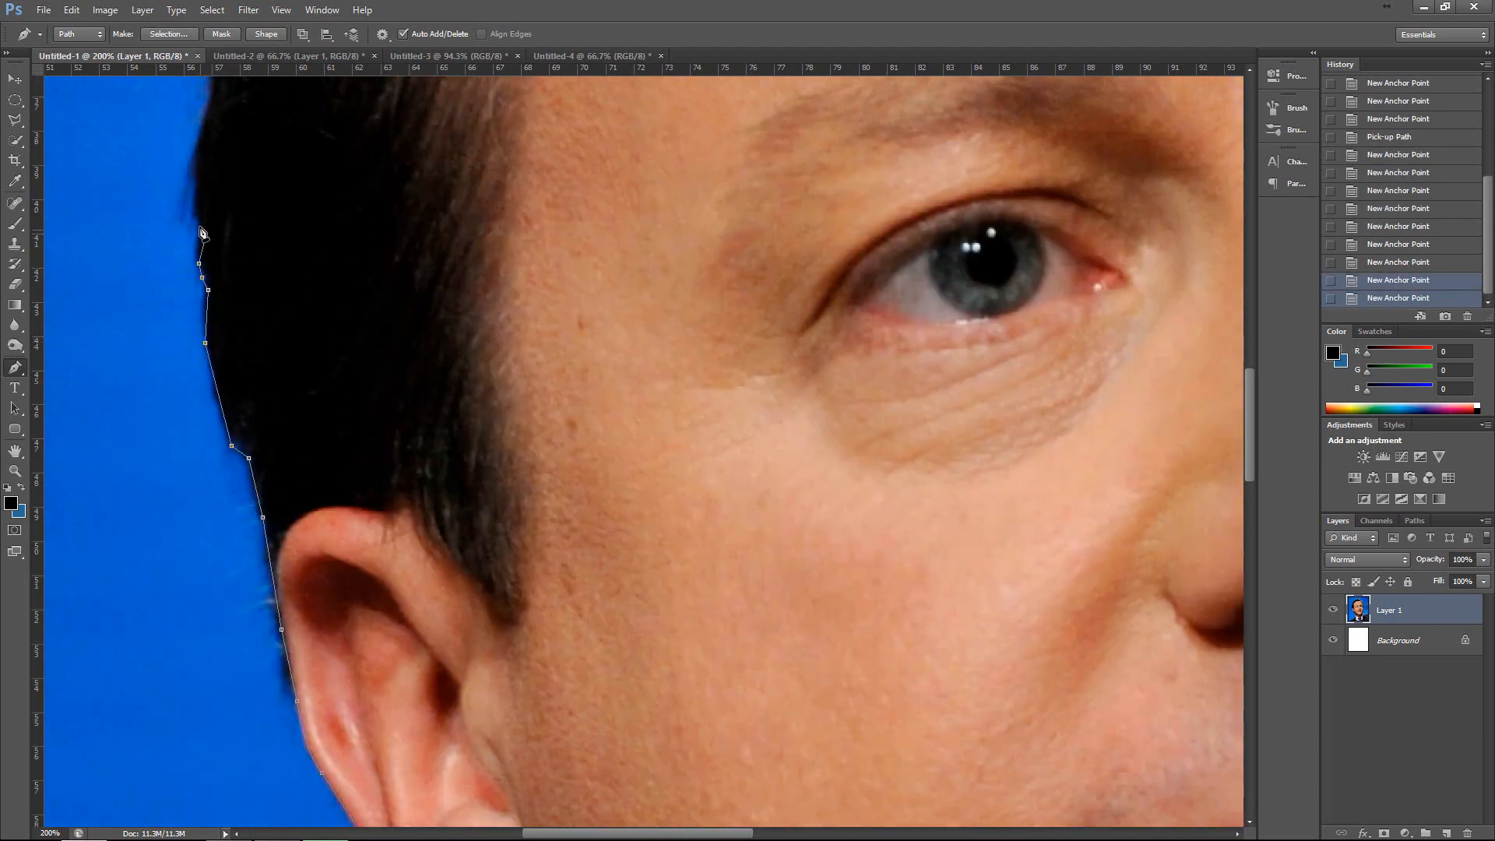
{"action": "left_click", "coordinate": [198, 226]}
{"action": "left_click", "coordinate": [193, 200]}
{"action": "left_click", "coordinate": [192, 182]}
Run the path around the upper side of the hair toward the crown with more anchor points.
{"action": "scroll", "coordinate": [194, 184], "scroll_direction": "up", "scroll_amount": 3}
{"action": "left_click", "coordinate": [203, 271]}
{"action": "left_click", "coordinate": [211, 237]}
{"action": "left_click", "coordinate": [266, 239]}
{"action": "scroll", "coordinate": [269, 236], "scroll_direction": "up", "scroll_amount": 3}
{"action": "left_click", "coordinate": [300, 236]}
{"action": "left_click", "coordinate": [346, 227]}
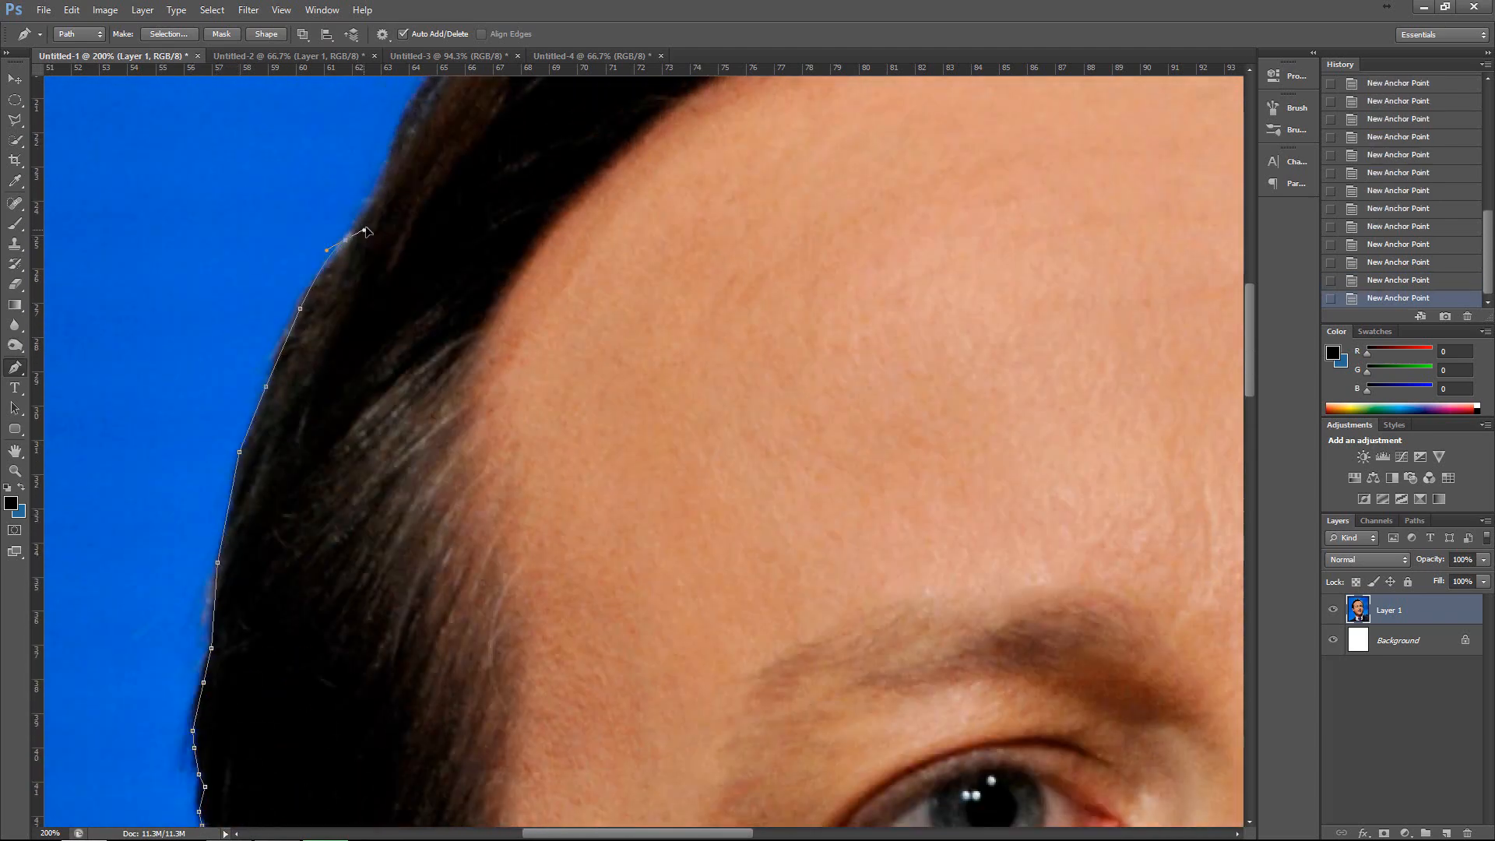
{"action": "scroll", "coordinate": [350, 228], "scroll_direction": "up", "scroll_amount": 3}
{"action": "left_click", "coordinate": [393, 292]}
{"action": "left_click", "coordinate": [416, 240]}
Continue the path at 66.7% zoom over the top of the hair and down to the dip at the parting.
{"action": "scroll", "coordinate": [479, 271], "scroll_direction": "down", "scroll_amount": 2}
{"action": "left_click", "coordinate": [543, 193]}
{"action": "left_click", "coordinate": [577, 181]}
{"action": "left_click", "coordinate": [638, 174]}
{"action": "left_click", "coordinate": [695, 197]}
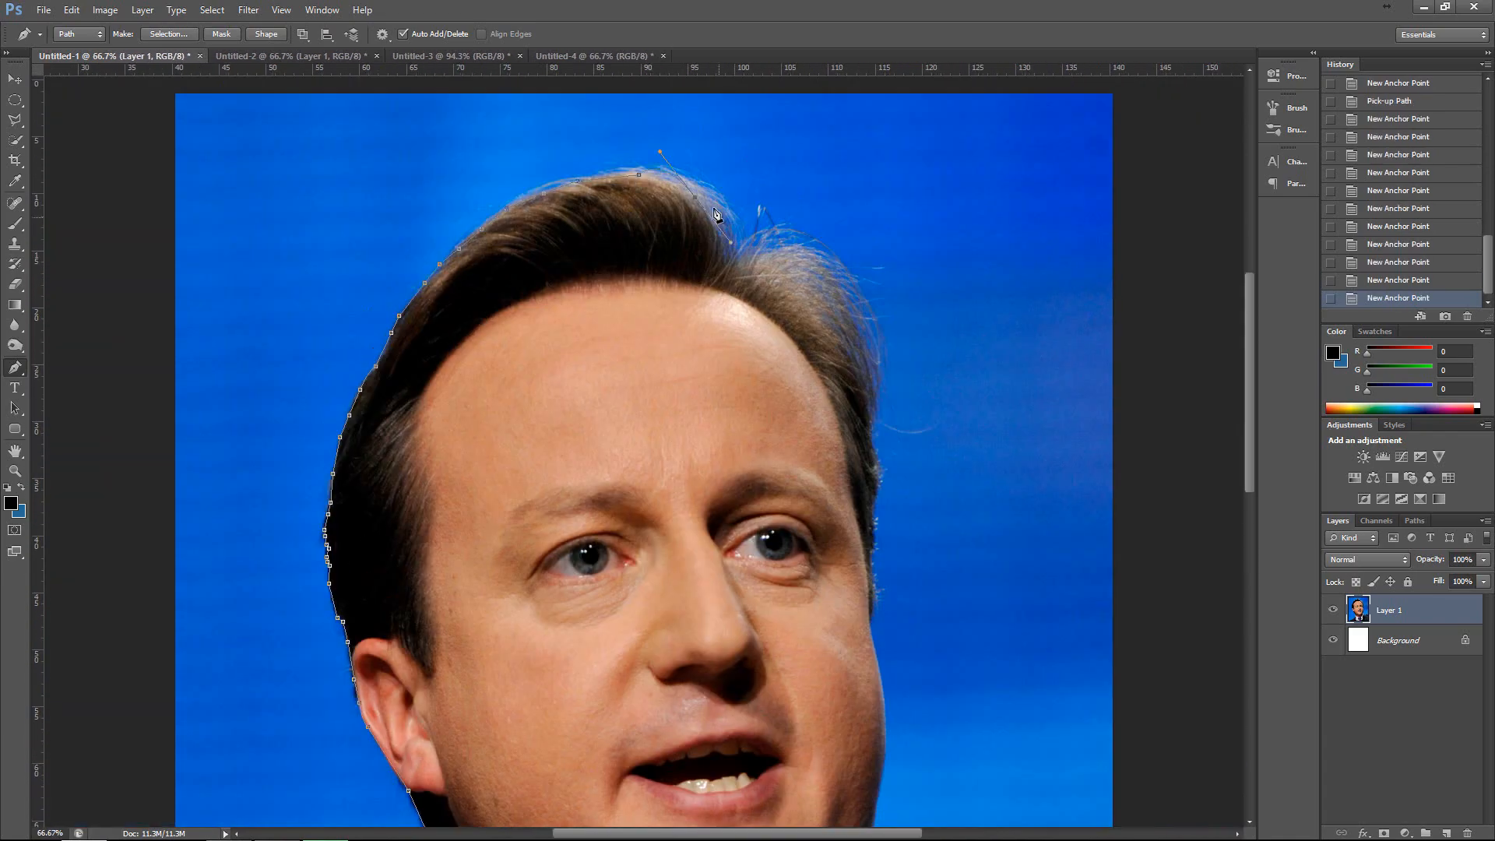
{"action": "left_click", "coordinate": [714, 231]}
Bring the path down the far side of the hair and face to the lower cheek.
{"action": "left_click", "coordinate": [859, 330]}
{"action": "left_click", "coordinate": [870, 577]}
{"action": "scroll", "coordinate": [870, 626], "scroll_direction": "down", "scroll_amount": 2}
{"action": "left_click", "coordinate": [878, 699]}
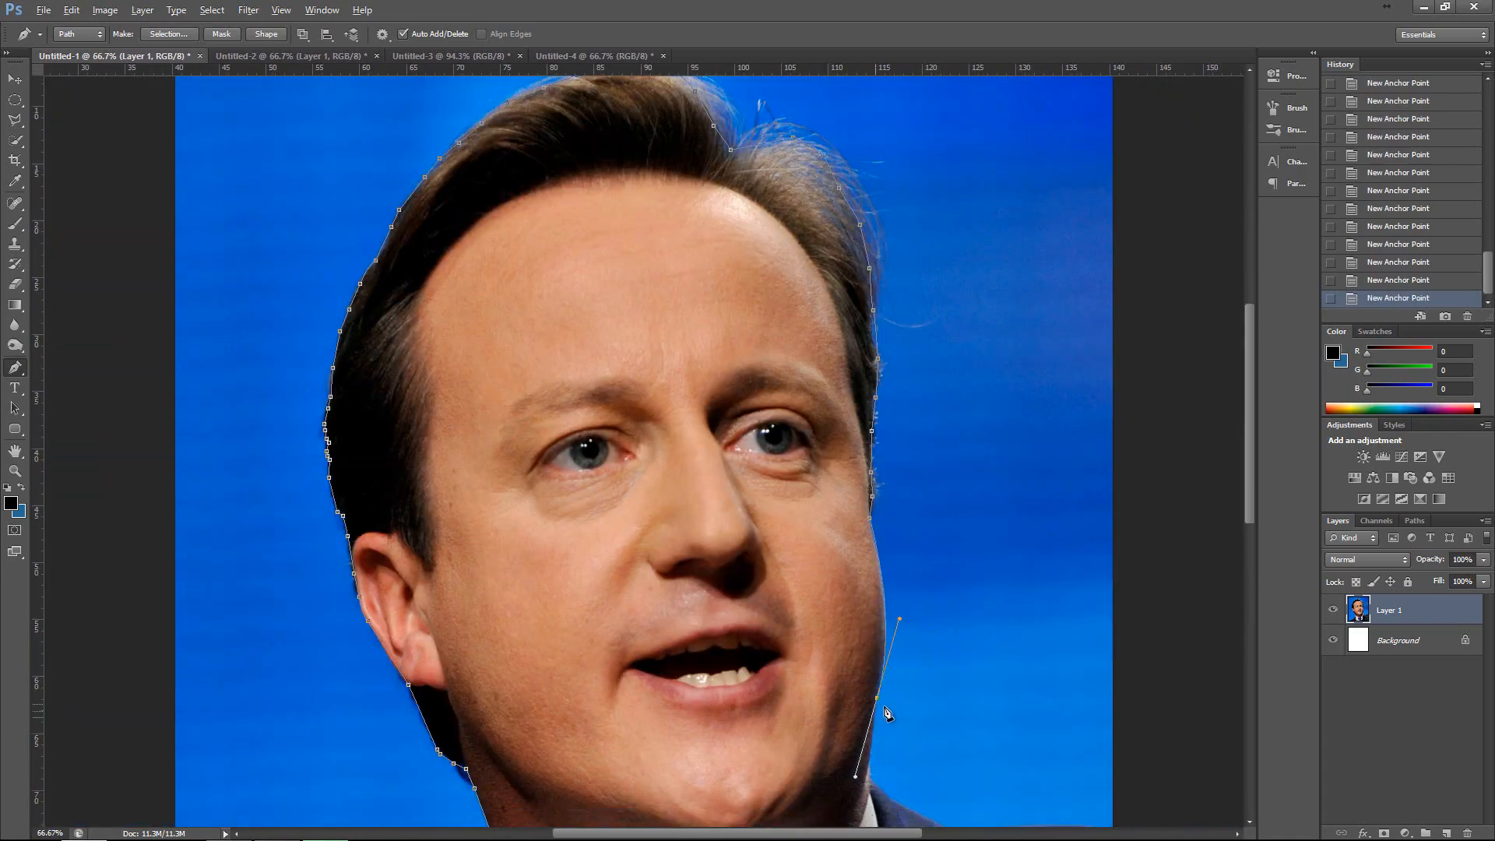
Trace the jaw and neck along the shirt collar and close the path at its starting anchor point.
{"action": "scroll", "coordinate": [880, 701], "scroll_direction": "down", "scroll_amount": 3}
{"action": "left_click", "coordinate": [857, 683]}
{"action": "left_click", "coordinate": [834, 706]}
{"action": "left_click", "coordinate": [814, 728]}
{"action": "left_click", "coordinate": [781, 758]}
{"action": "left_click", "coordinate": [751, 774]}
{"action": "left_click", "coordinate": [702, 822]}
{"action": "left_click", "coordinate": [532, 773]}
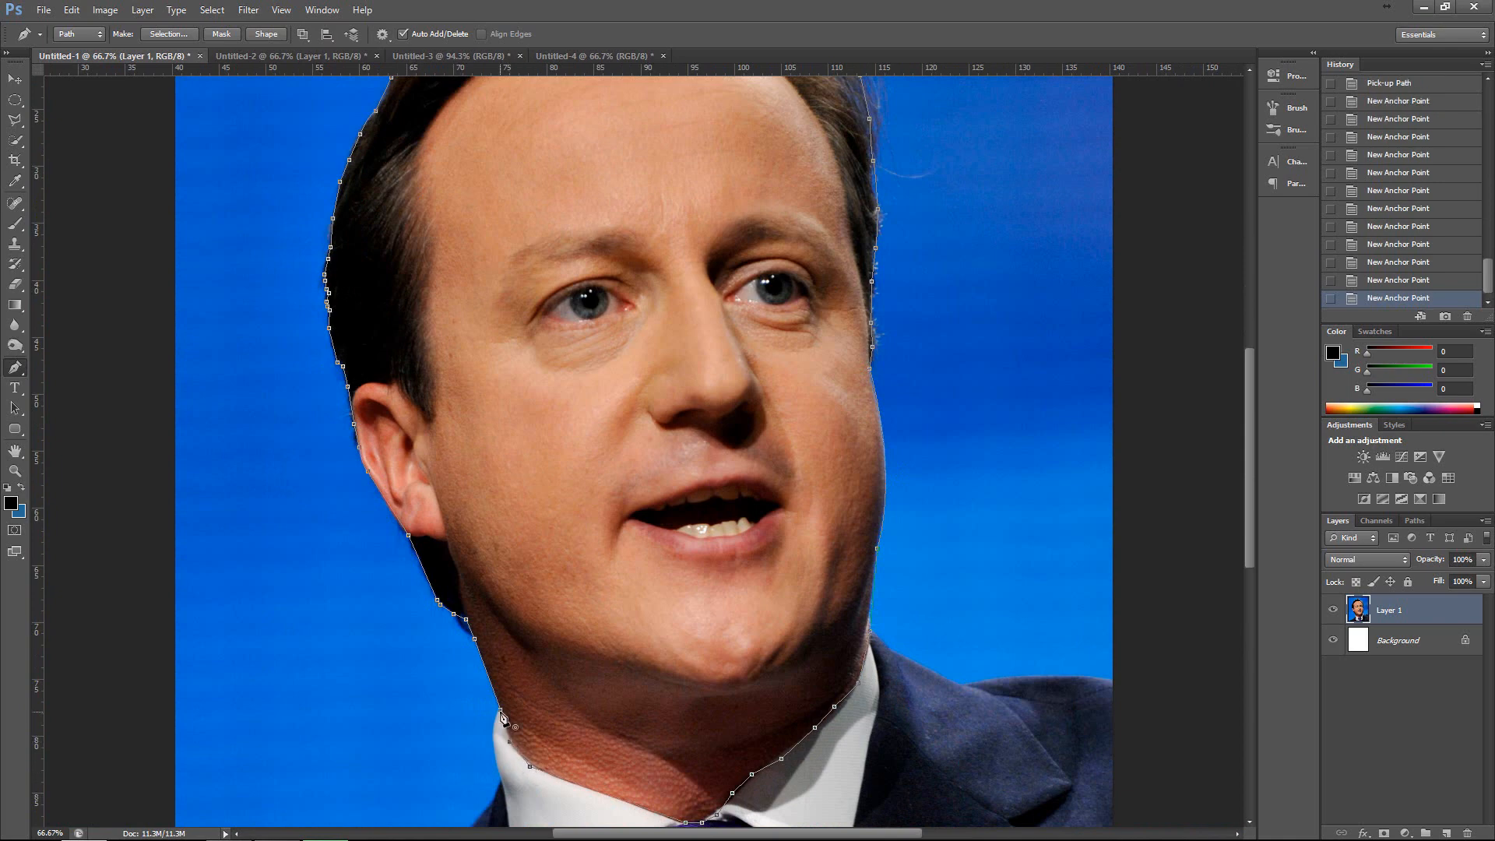
{"action": "left_click", "coordinate": [500, 709]}
Stroke the closed head path with the Brush, without simulated pressure, and delete the path.
{"action": "scroll", "coordinate": [754, 558], "scroll_direction": "down", "scroll_amount": 1}
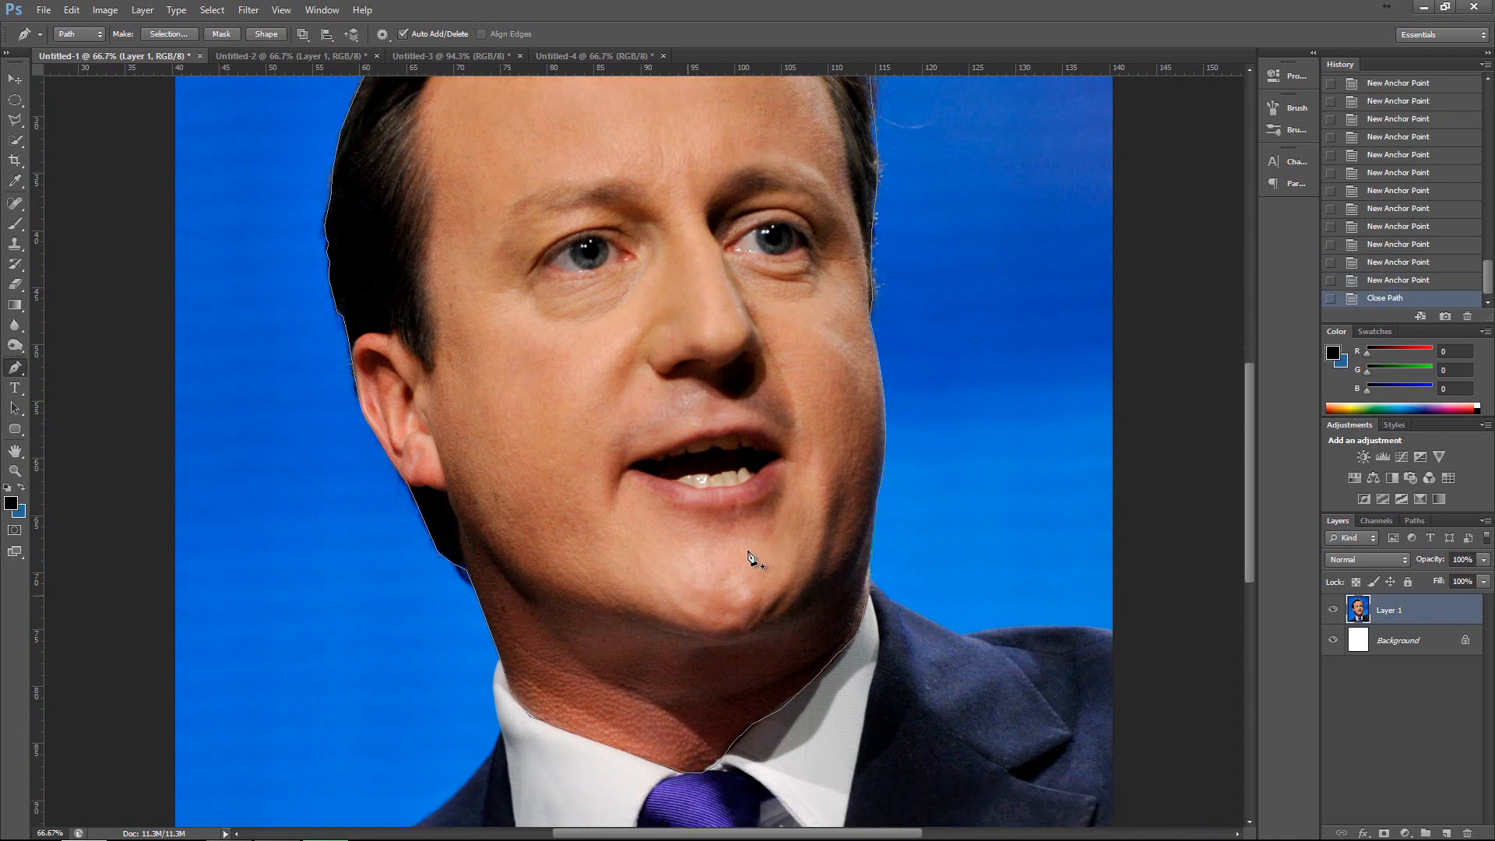
{"action": "scroll", "coordinate": [787, 537], "scroll_direction": "up", "scroll_amount": 5}
{"action": "scroll", "coordinate": [755, 334], "scroll_direction": "up", "scroll_amount": 3}
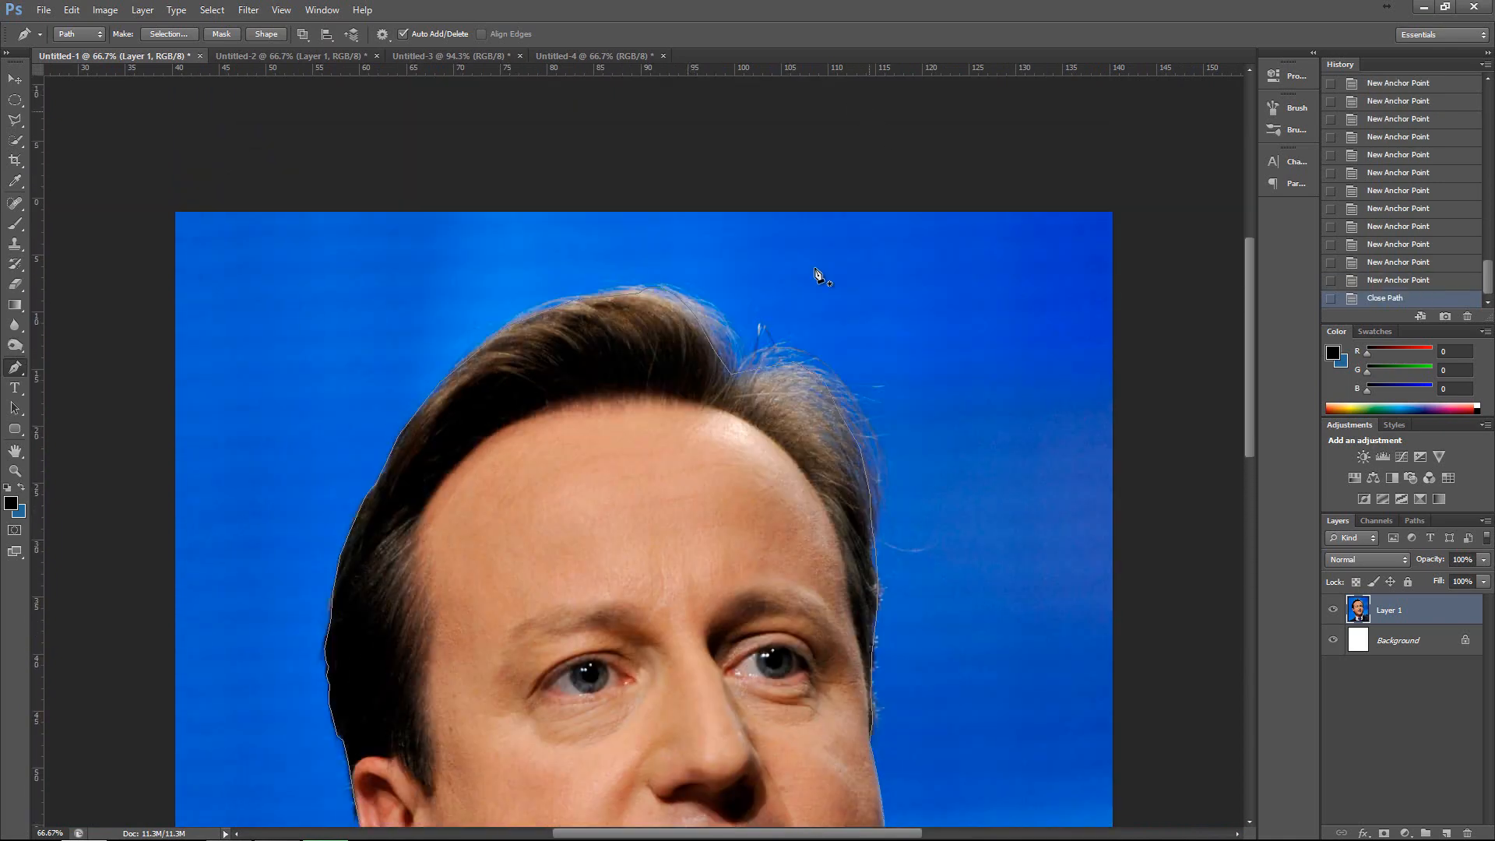
{"action": "scroll", "coordinate": [691, 301], "scroll_direction": "down", "scroll_amount": 8}
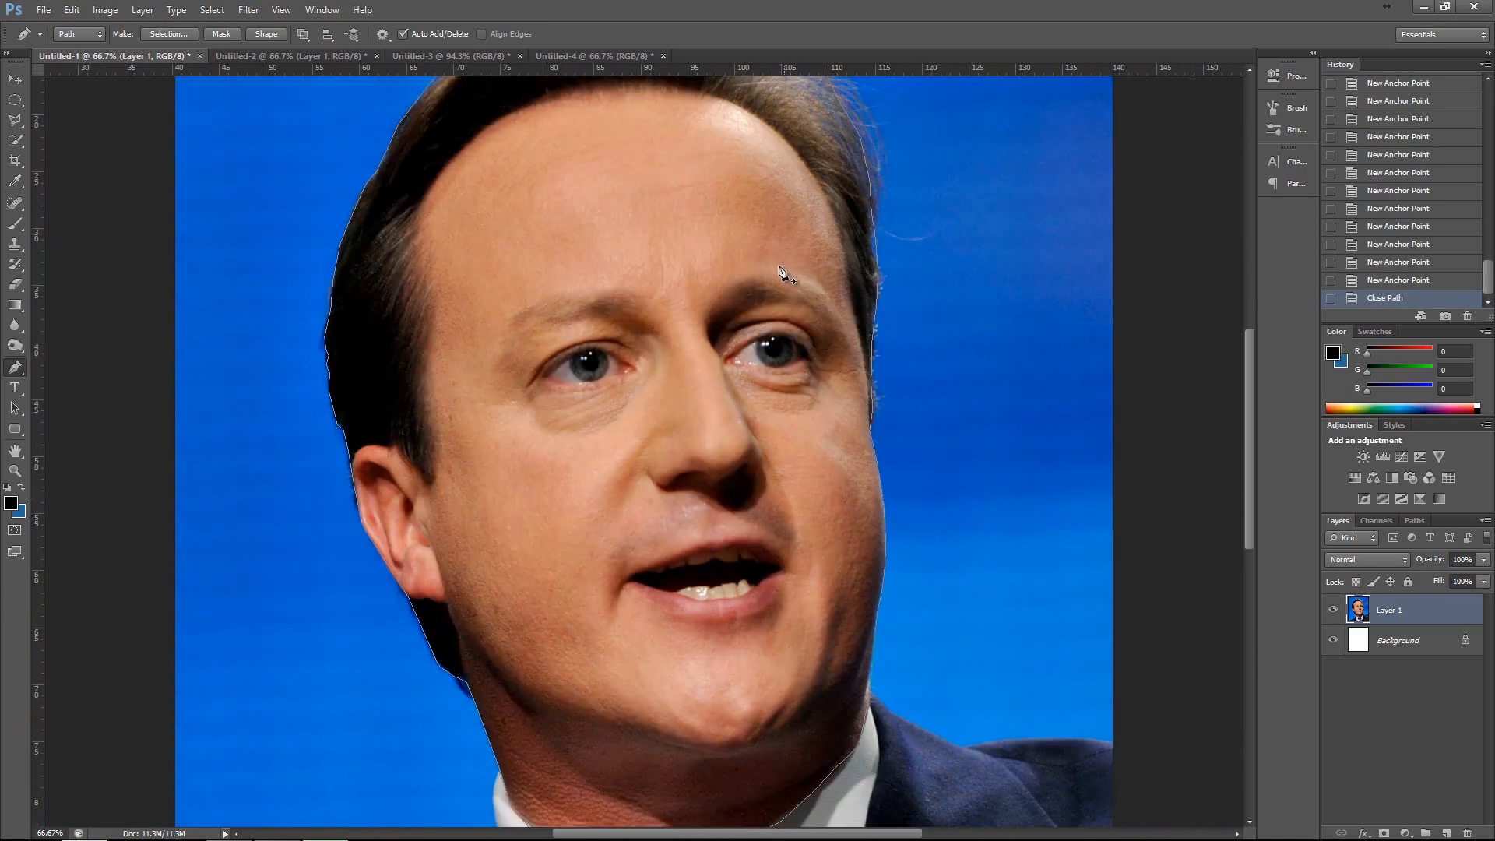
{"action": "scroll", "coordinate": [753, 360], "scroll_direction": "up", "scroll_amount": 9}
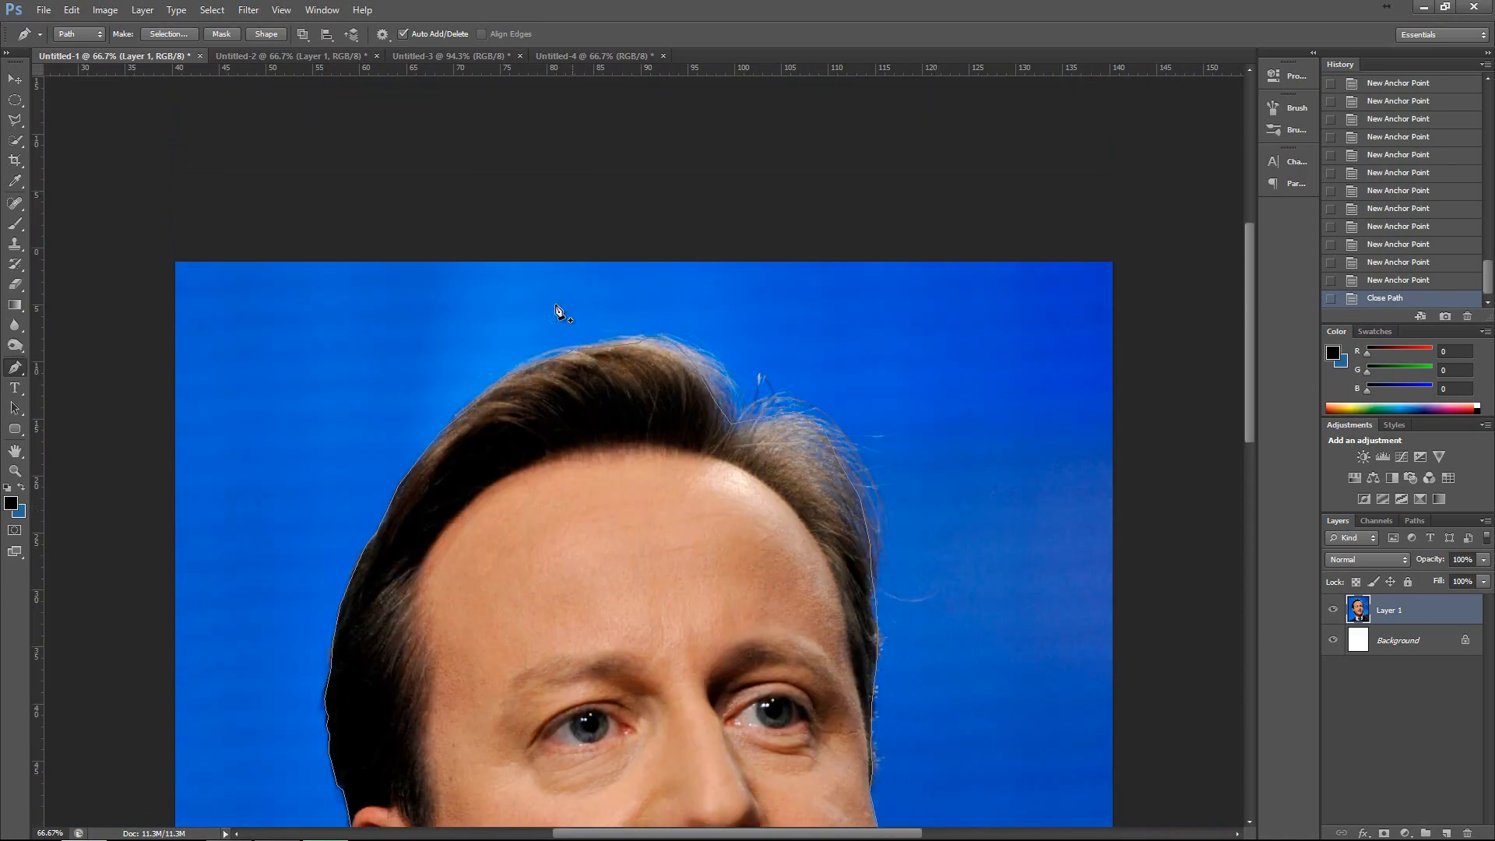
{"action": "scroll", "coordinate": [591, 366], "scroll_direction": "down", "scroll_amount": 4}
{"action": "right_click", "coordinate": [601, 369]}
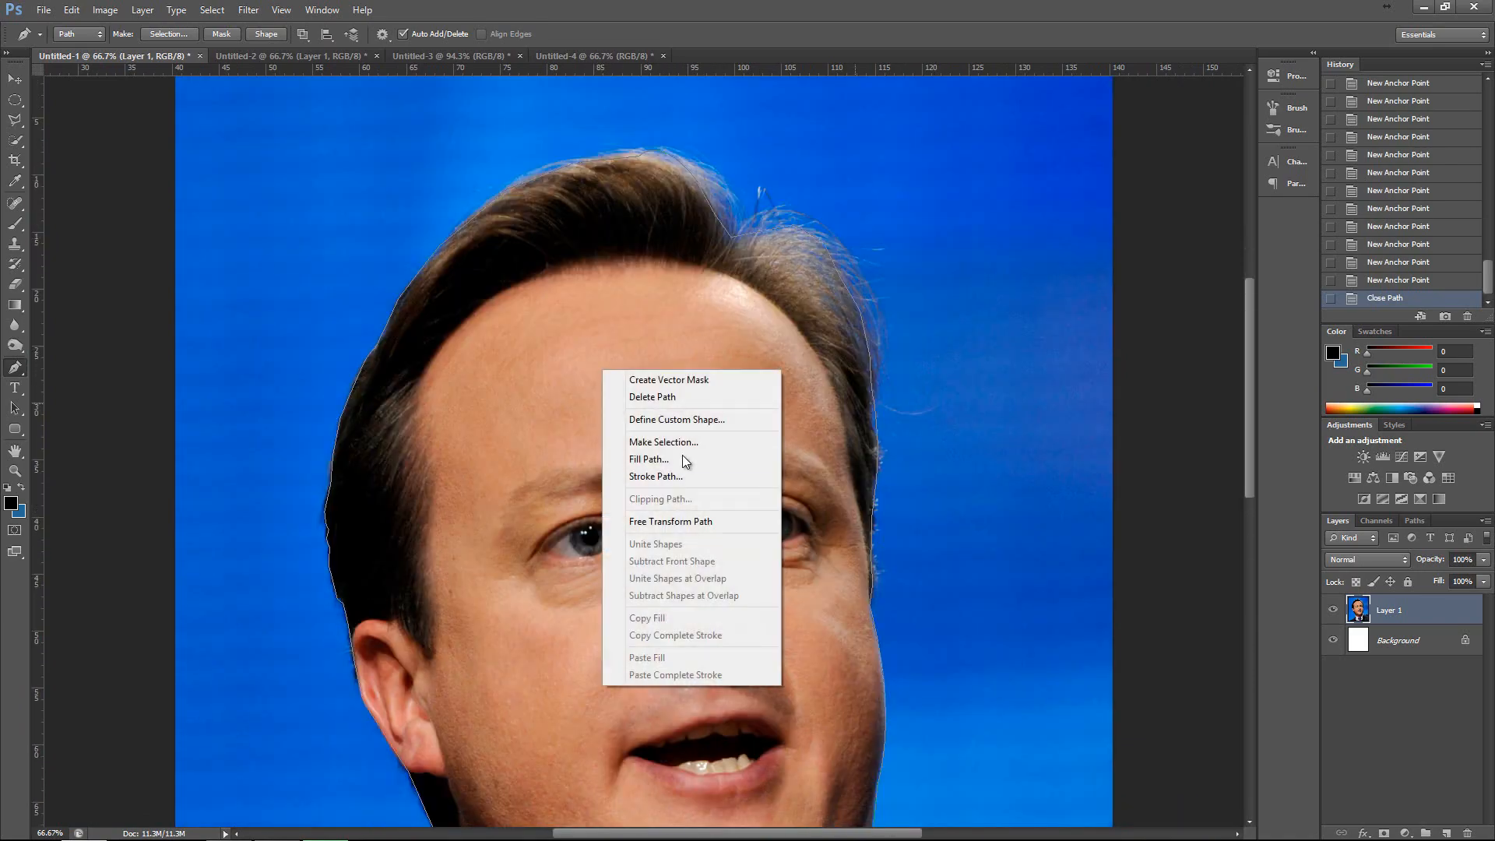
{"action": "left_click", "coordinate": [671, 476]}
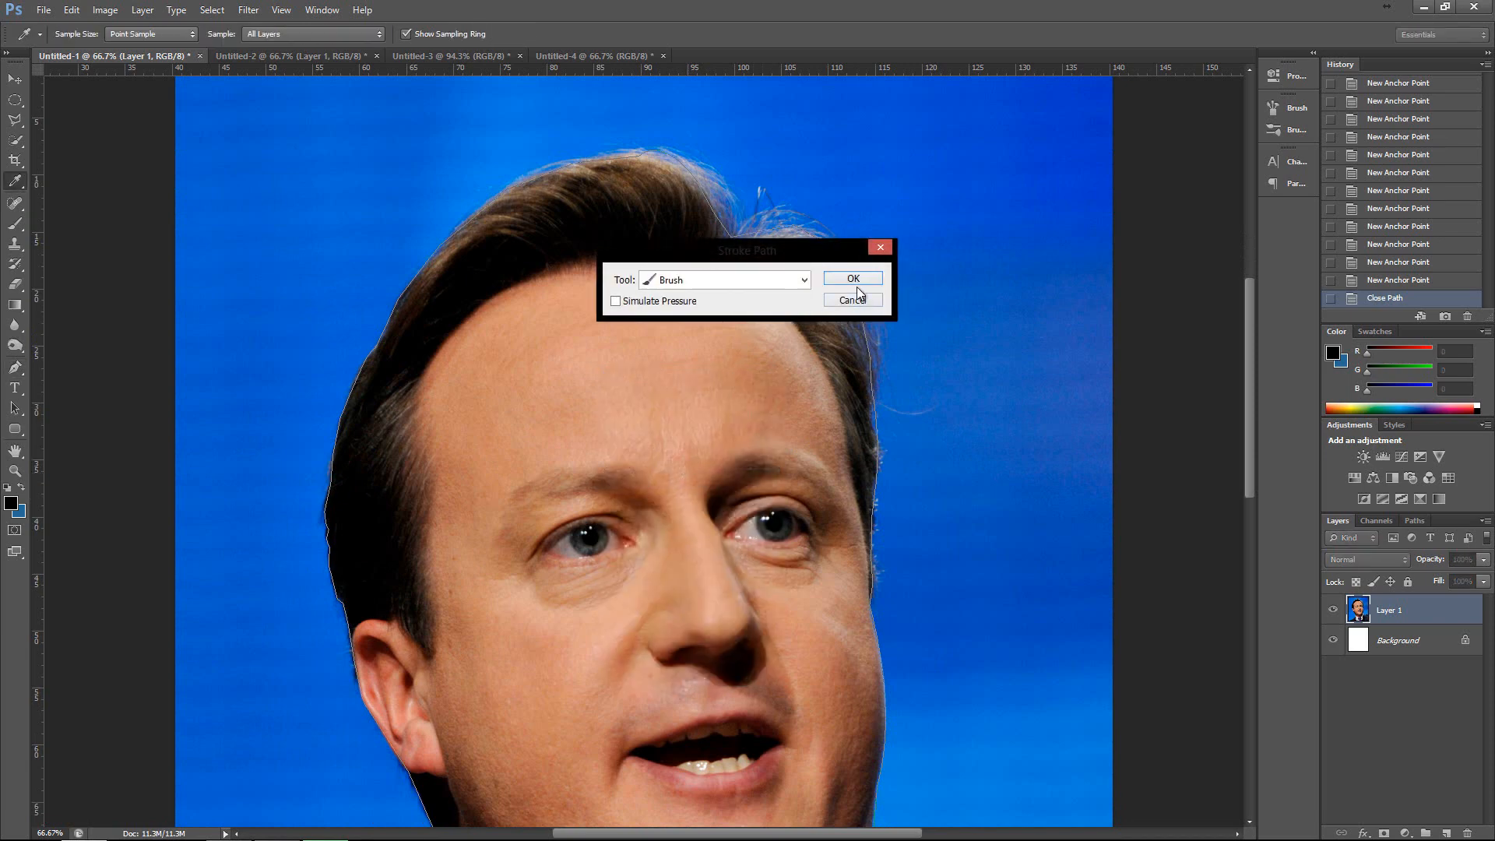
{"action": "left_click", "coordinate": [862, 278]}
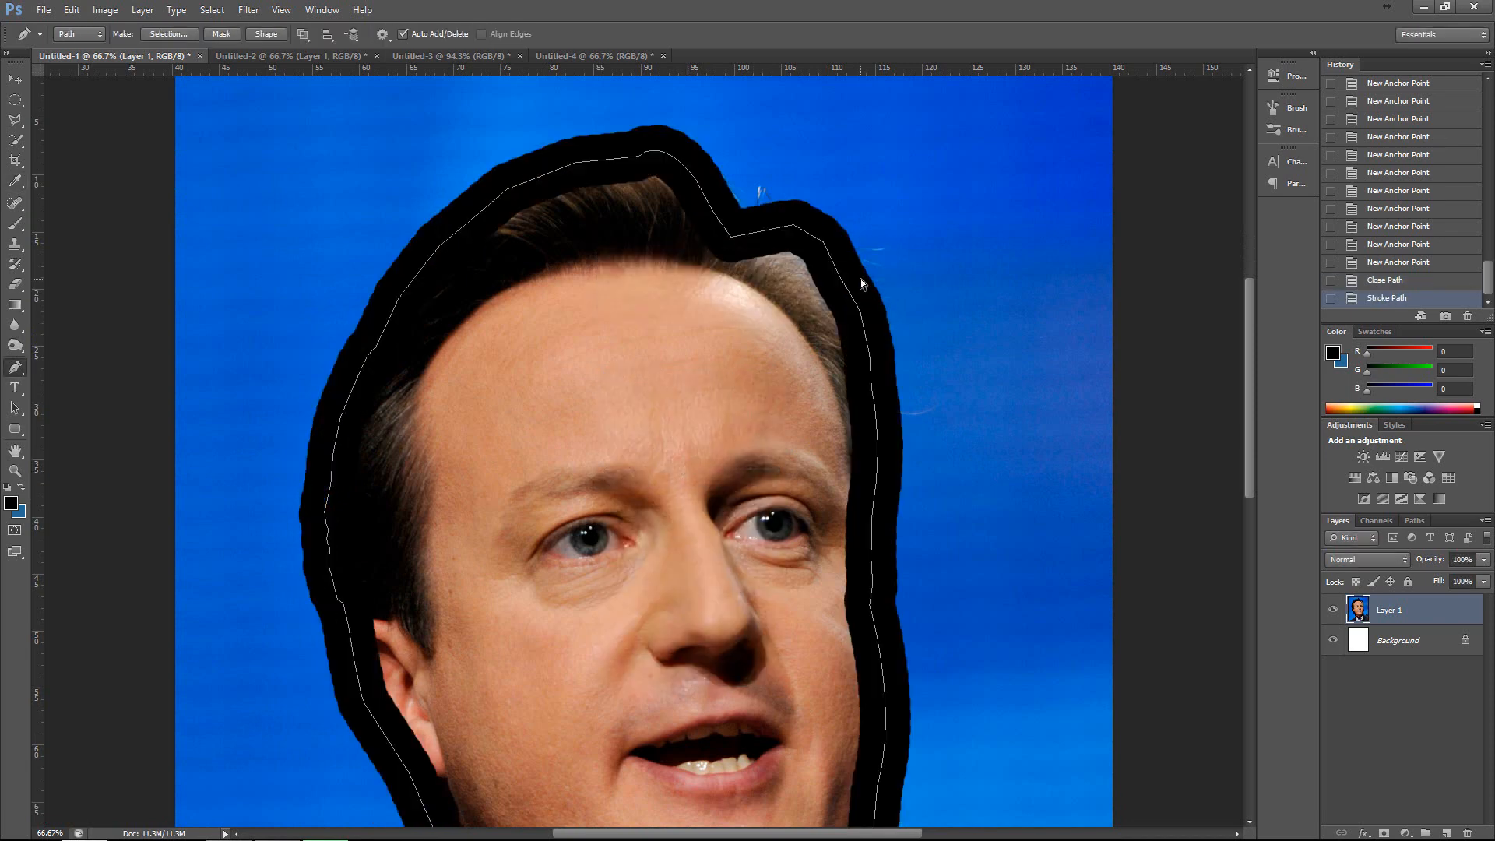
{"action": "key", "text": "Delete"}
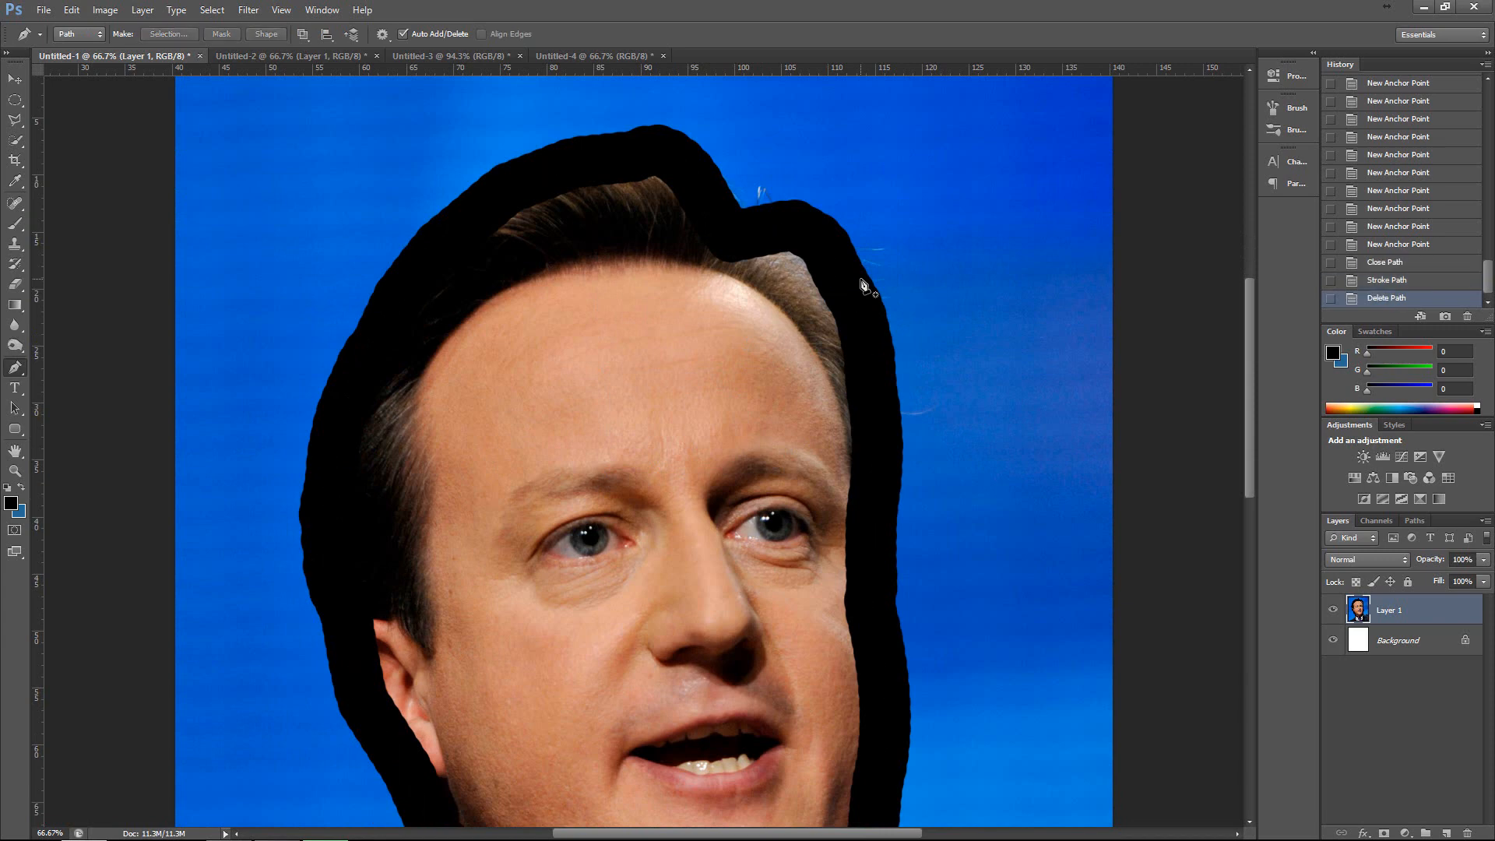
Undo the path deletion and the brush stroke around the head.
{"action": "scroll", "coordinate": [857, 285], "scroll_direction": "down", "scroll_amount": 3}
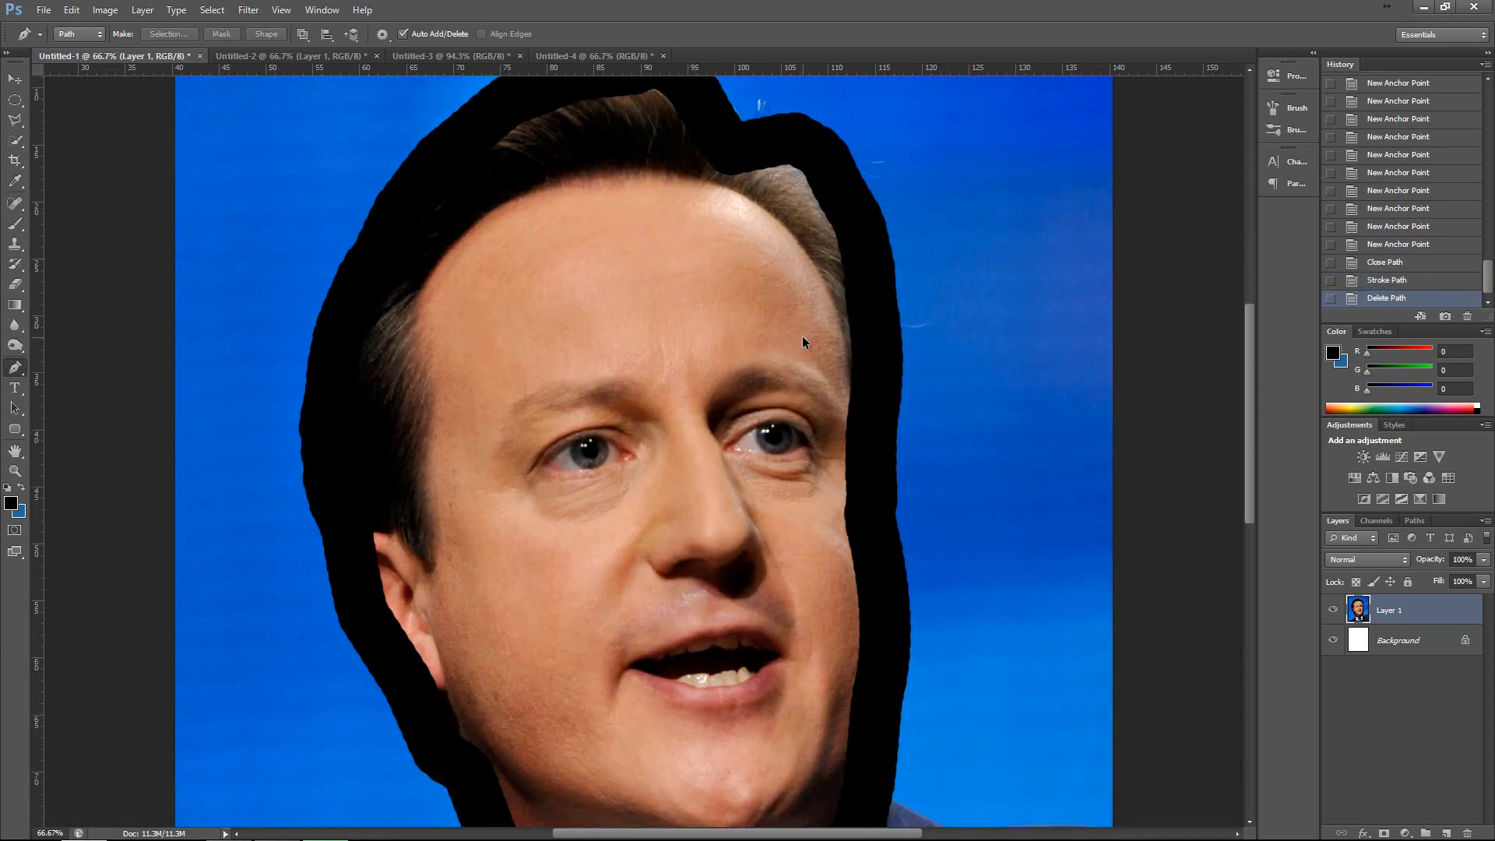
{"action": "key", "text": "ctrl+alt+z"}
{"action": "key", "text": "ctrl+alt+z"}
Convert the closed head path into a new anti-aliased selection.
{"action": "right_click", "coordinate": [613, 309]}
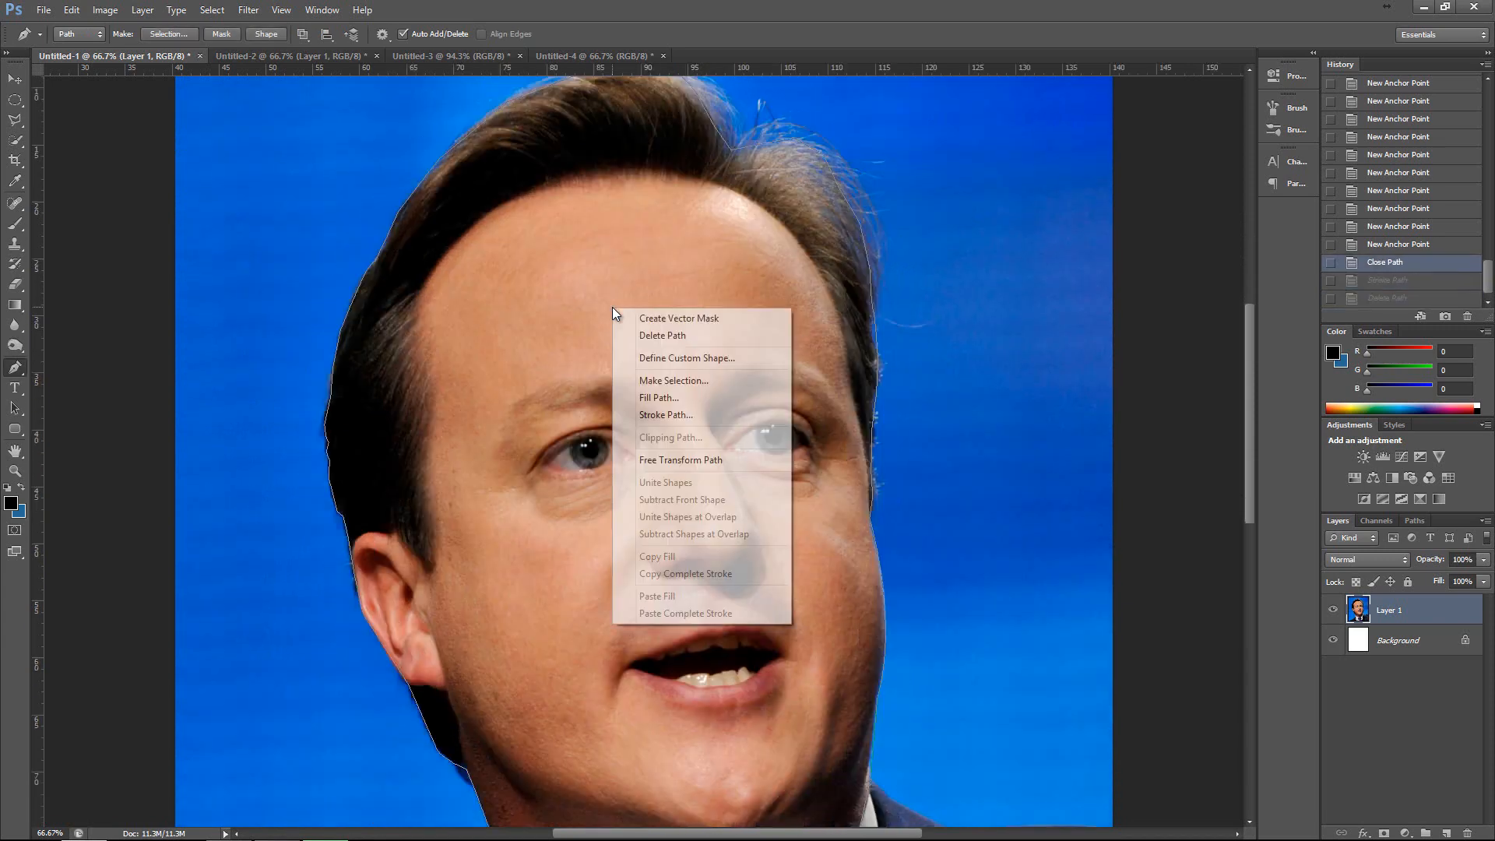
{"action": "left_click", "coordinate": [688, 380]}
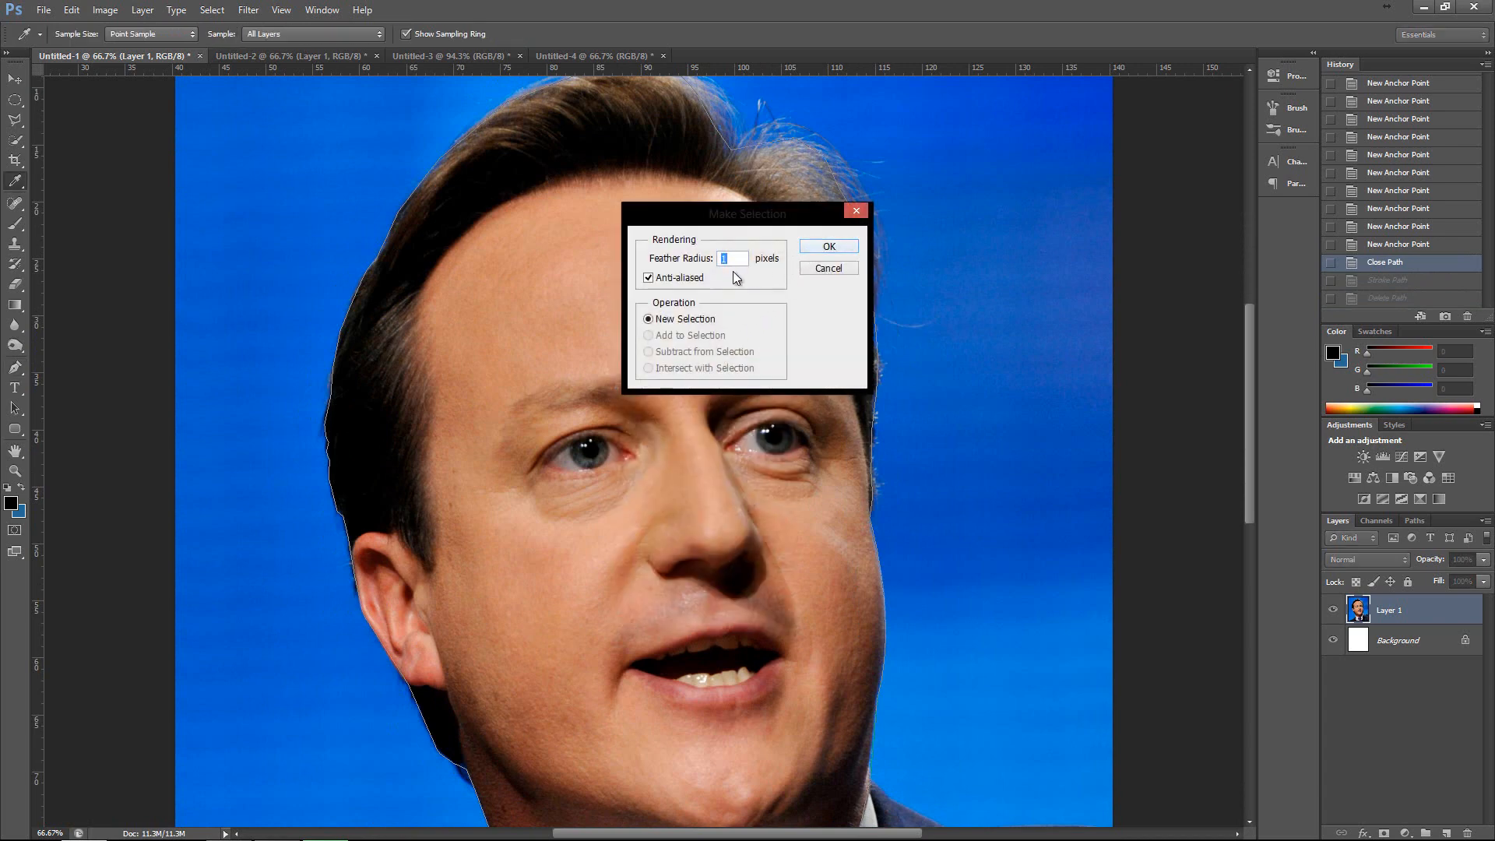
{"action": "left_click", "coordinate": [838, 265]}
{"action": "left_click", "coordinate": [161, 34]}
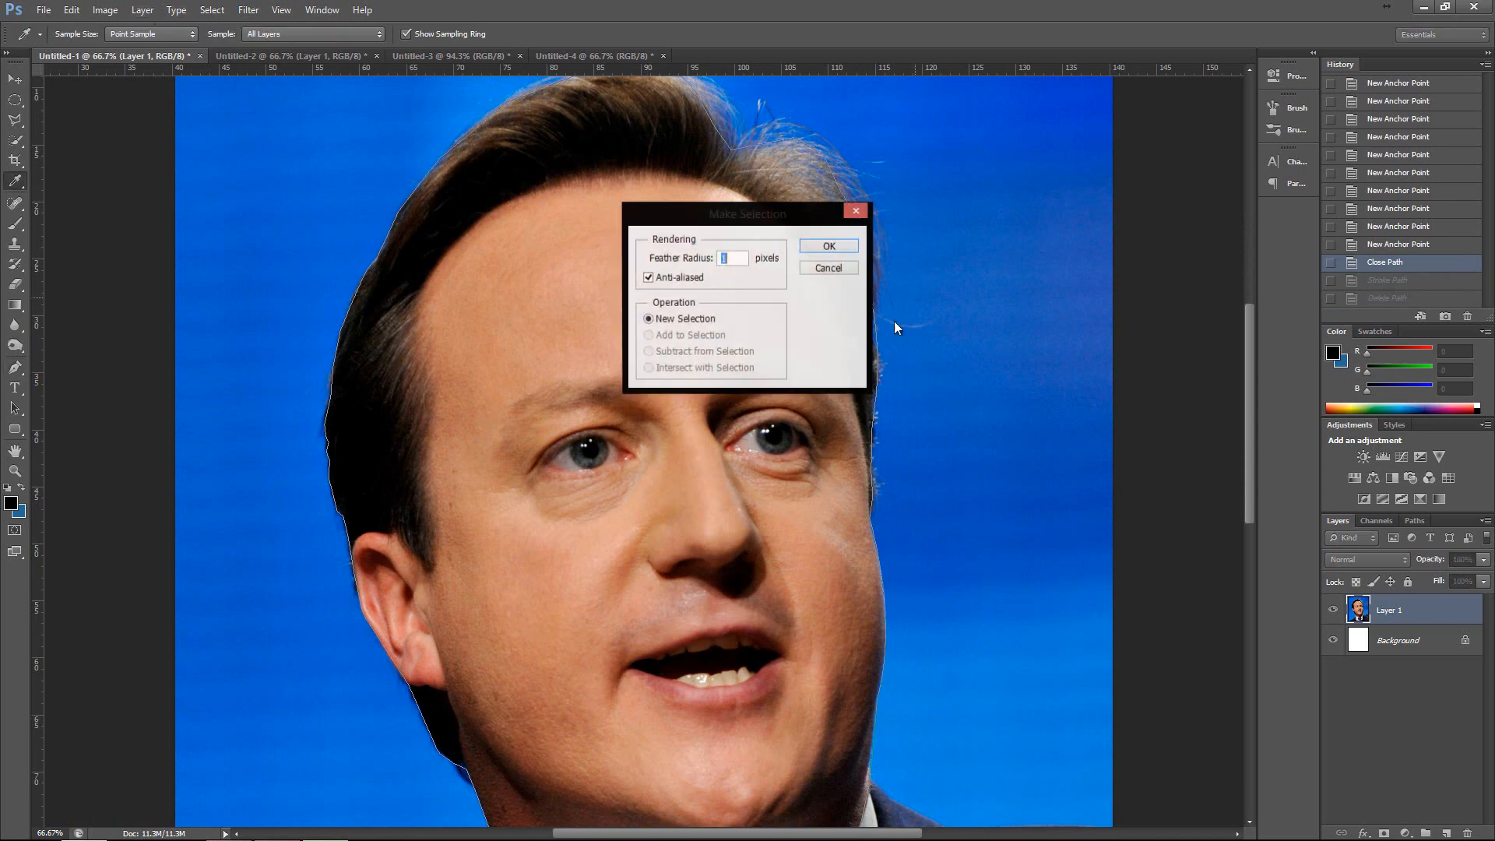
{"action": "left_click", "coordinate": [830, 246]}
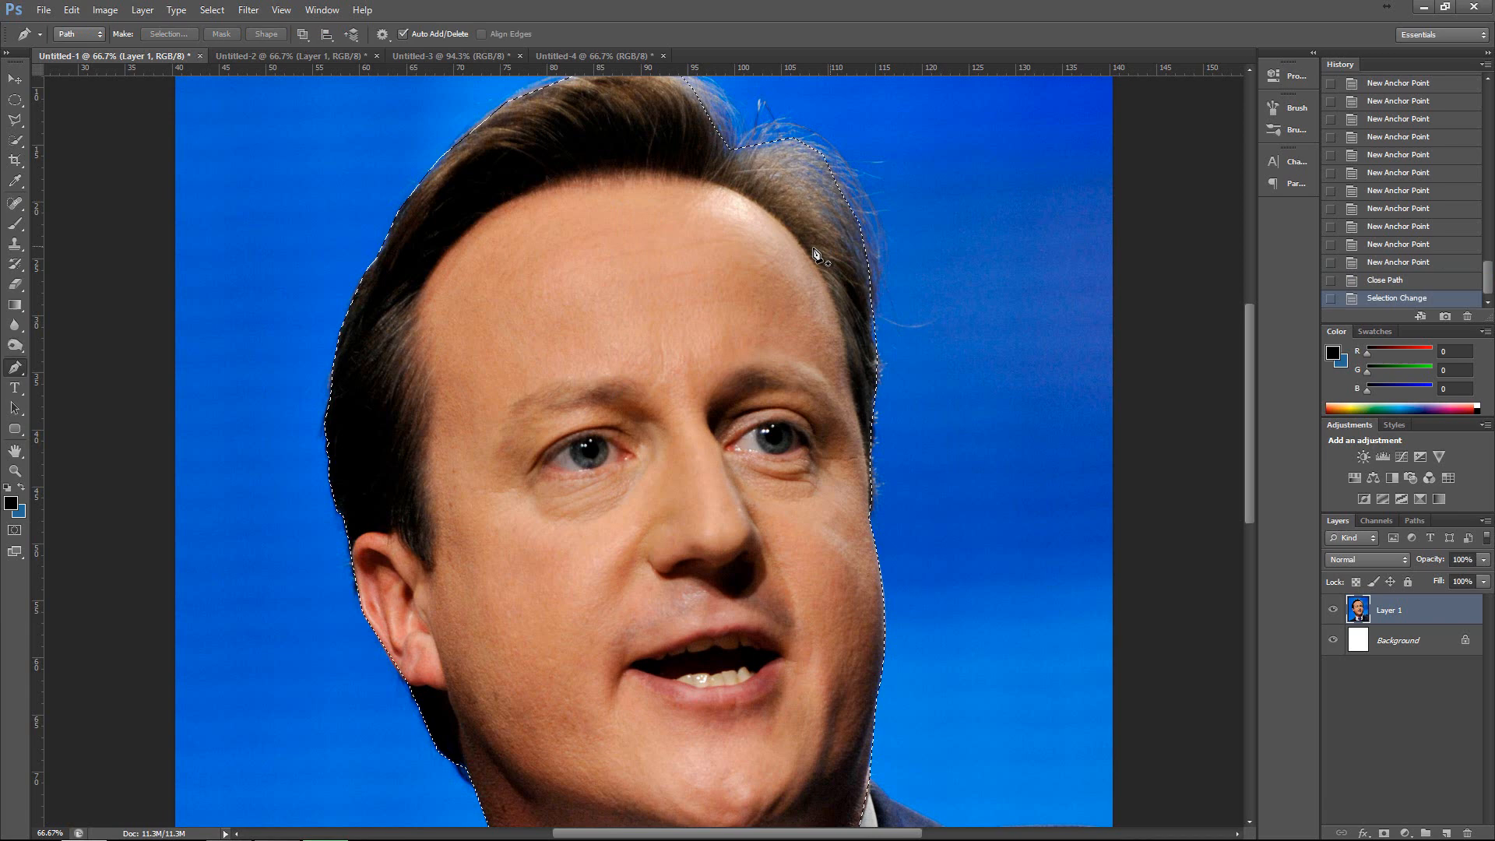
Copy the selected head from the portrait into the Untitled-2 skyline document with the Move tool.
{"action": "left_click", "coordinate": [17, 81]}
{"action": "key", "text": "ctrl+minus"}
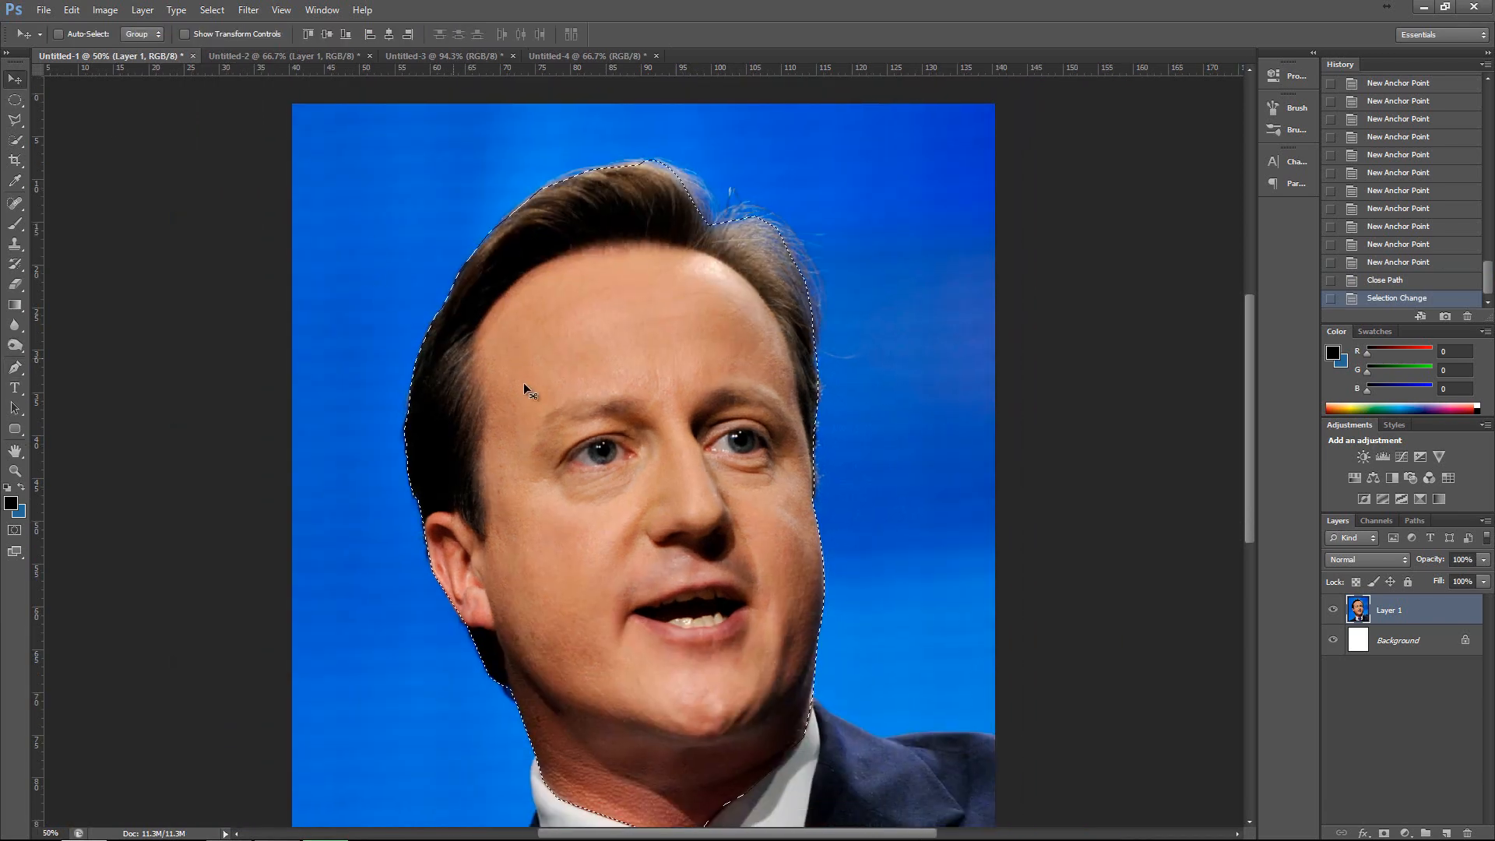
{"action": "left_click_drag", "start_coordinate": [524, 390], "coordinate": [410, 443]}
Scale the copied head down with Free Transform and place it in the lower-left corner of the skyline image.
{"action": "key", "text": "ctrl+t"}
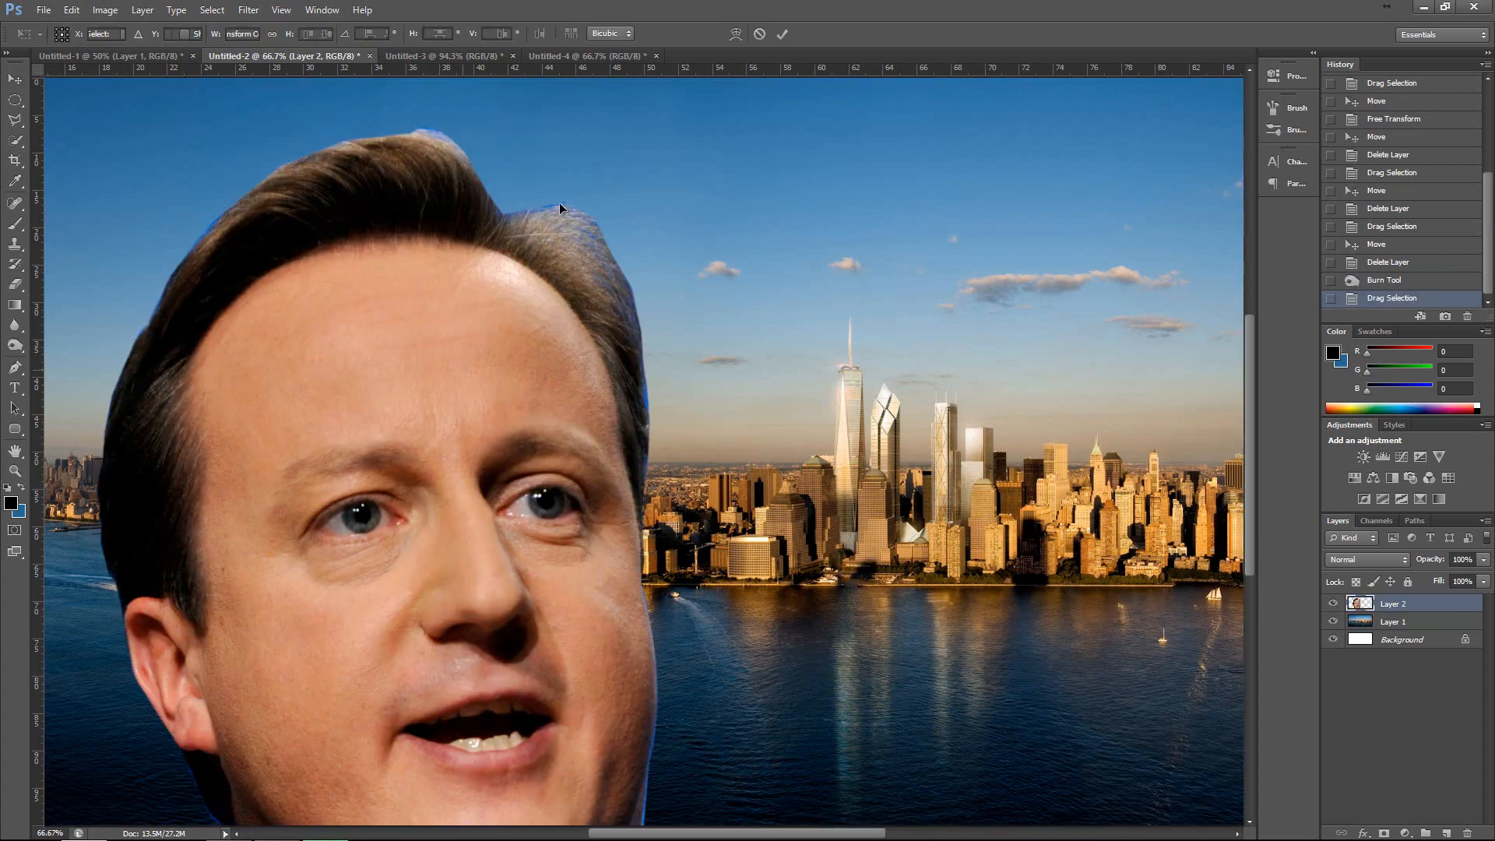
{"action": "left_click_drag", "start_coordinate": [144, 173], "coordinate": [311, 346]}
{"action": "key", "text": "Return"}
{"action": "left_click_drag", "start_coordinate": [363, 534], "coordinate": [157, 581]}
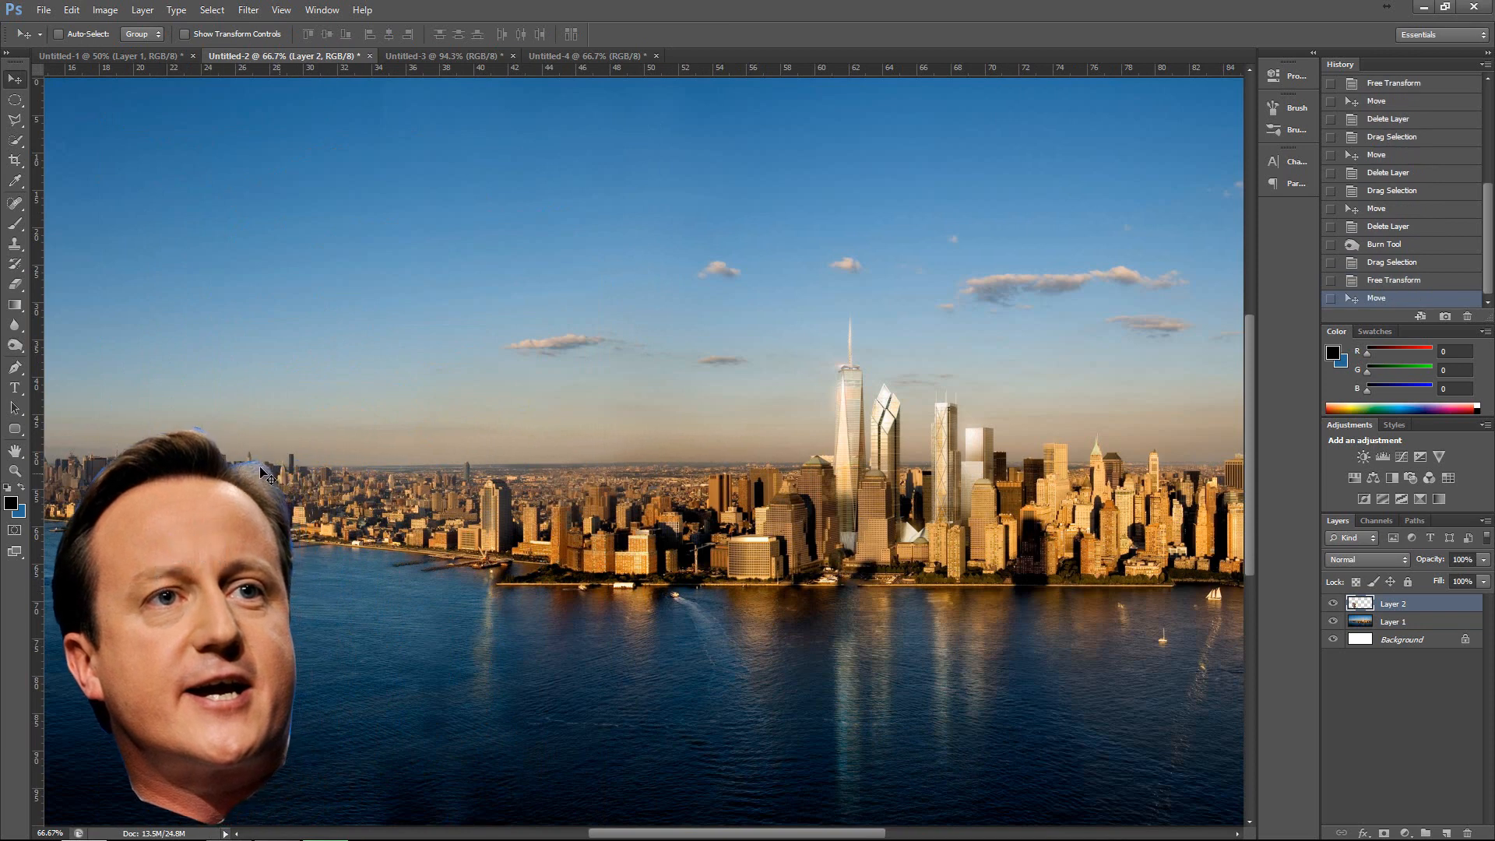
{"action": "left_click_drag", "start_coordinate": [246, 605], "coordinate": [226, 645]}
{"action": "scroll", "coordinate": [218, 627], "scroll_direction": "down", "scroll_amount": 4}
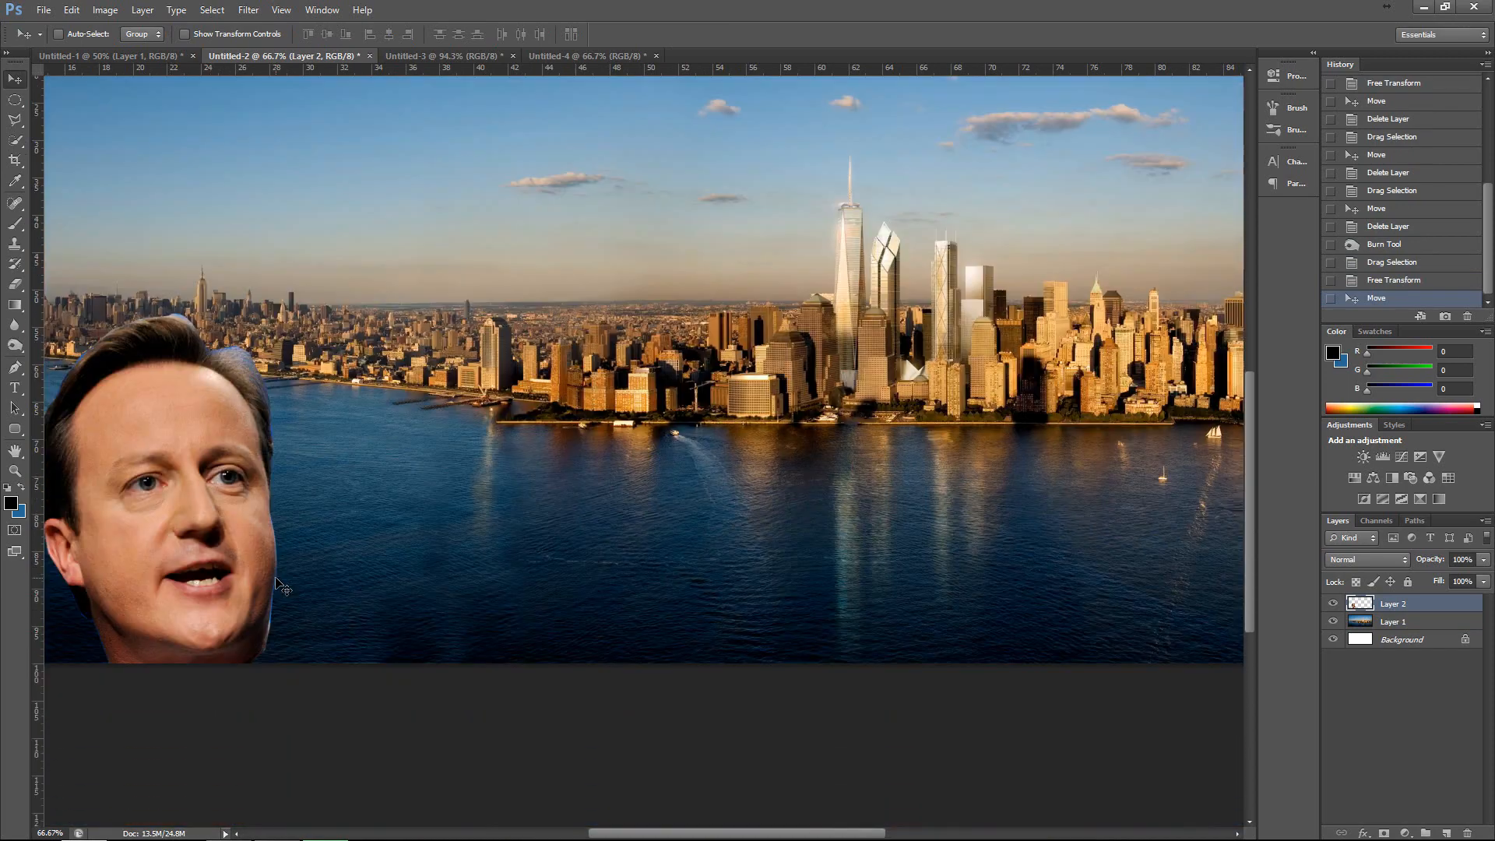
{"action": "scroll", "coordinate": [781, 442], "scroll_direction": "up", "scroll_amount": 3}
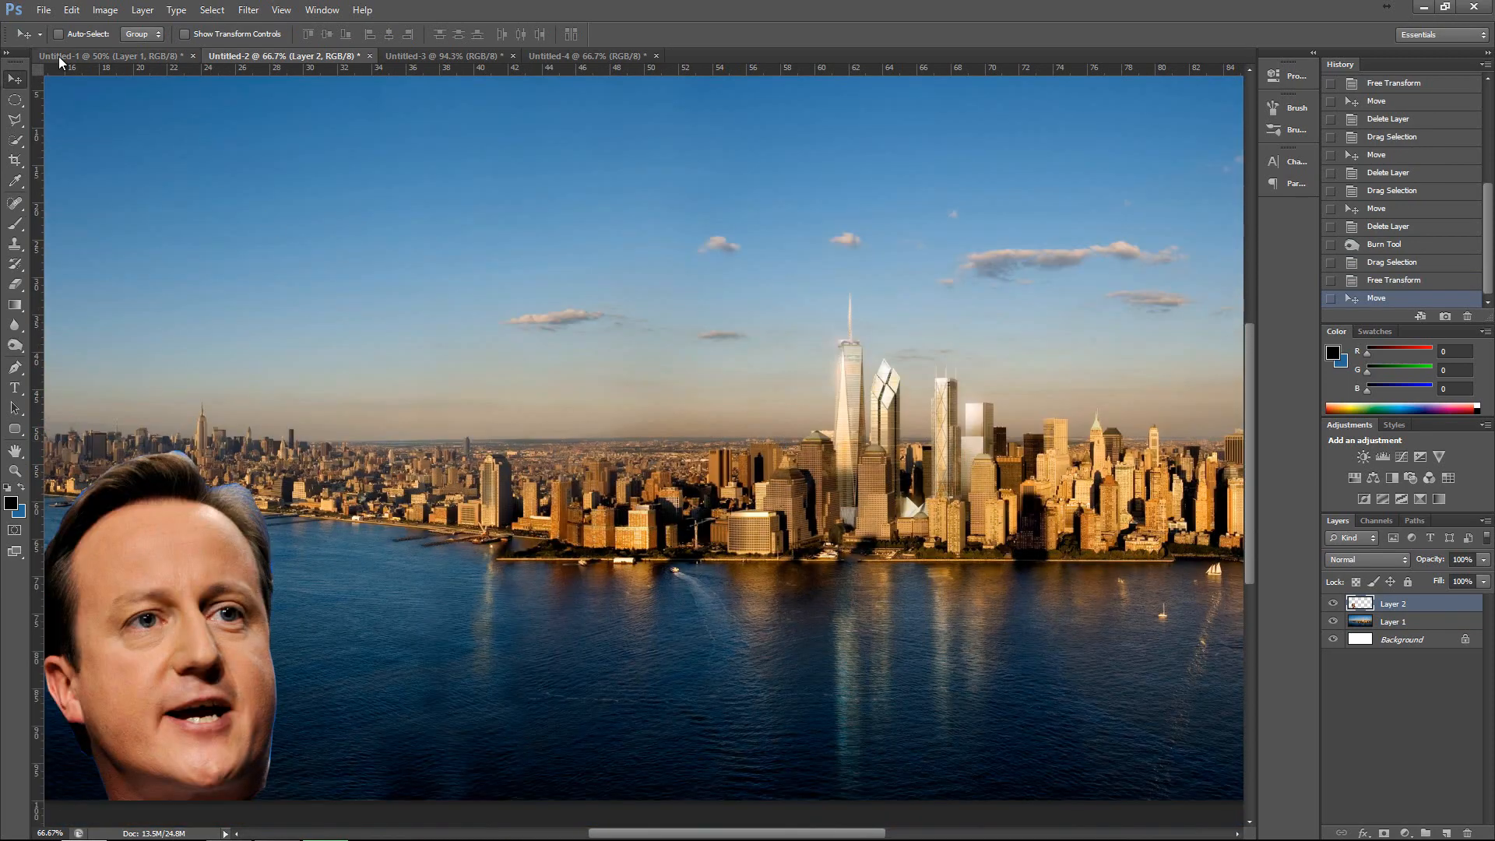
Start a horizontal text above and beside the hair in the Untitled-1 portrait and set its font to Bebas Neue.
{"action": "left_click", "coordinate": [113, 56]}
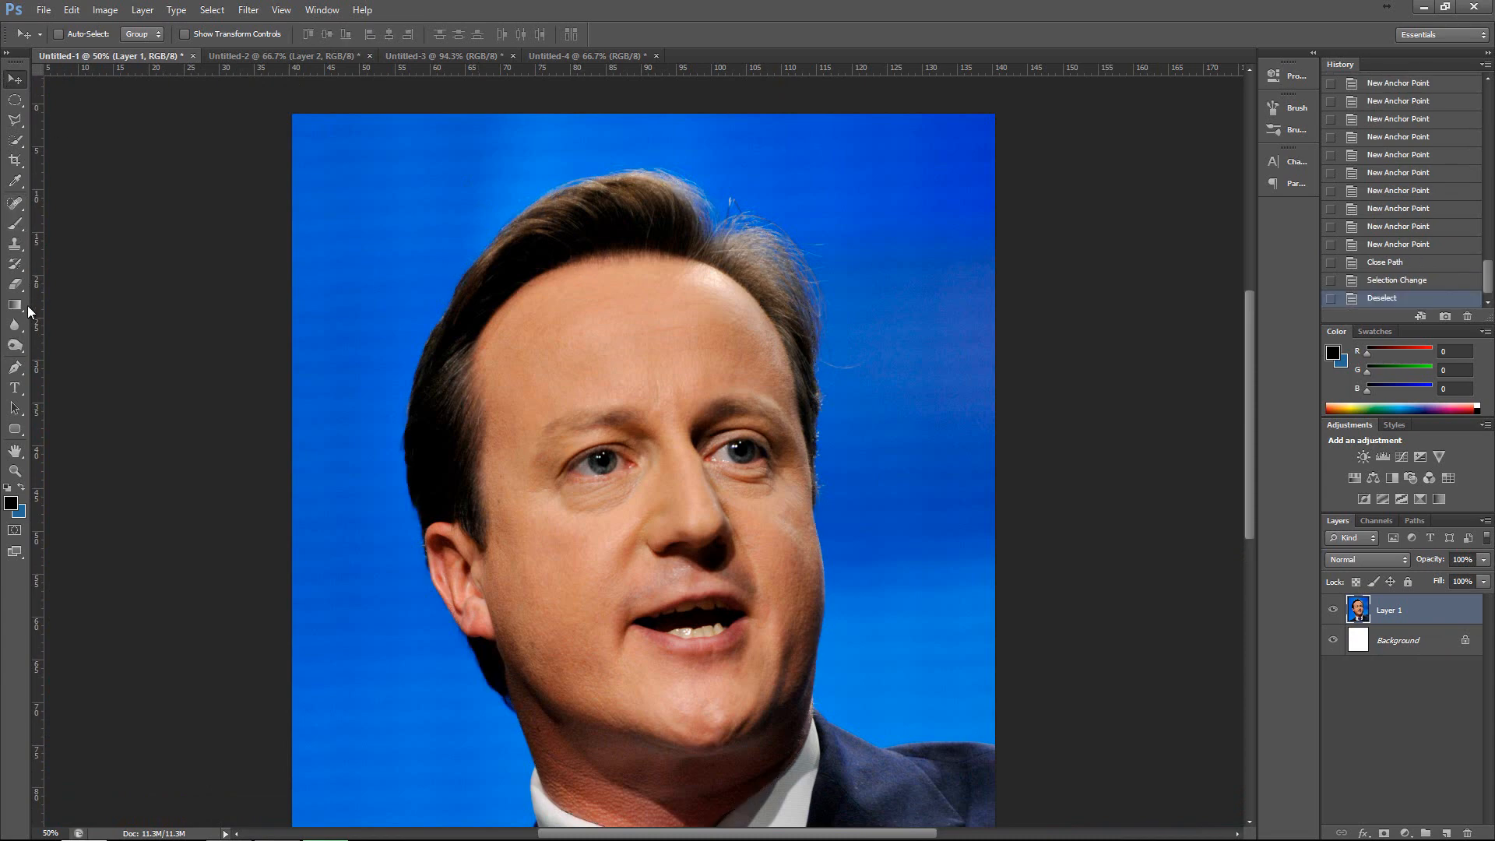
{"action": "left_click", "coordinate": [16, 392]}
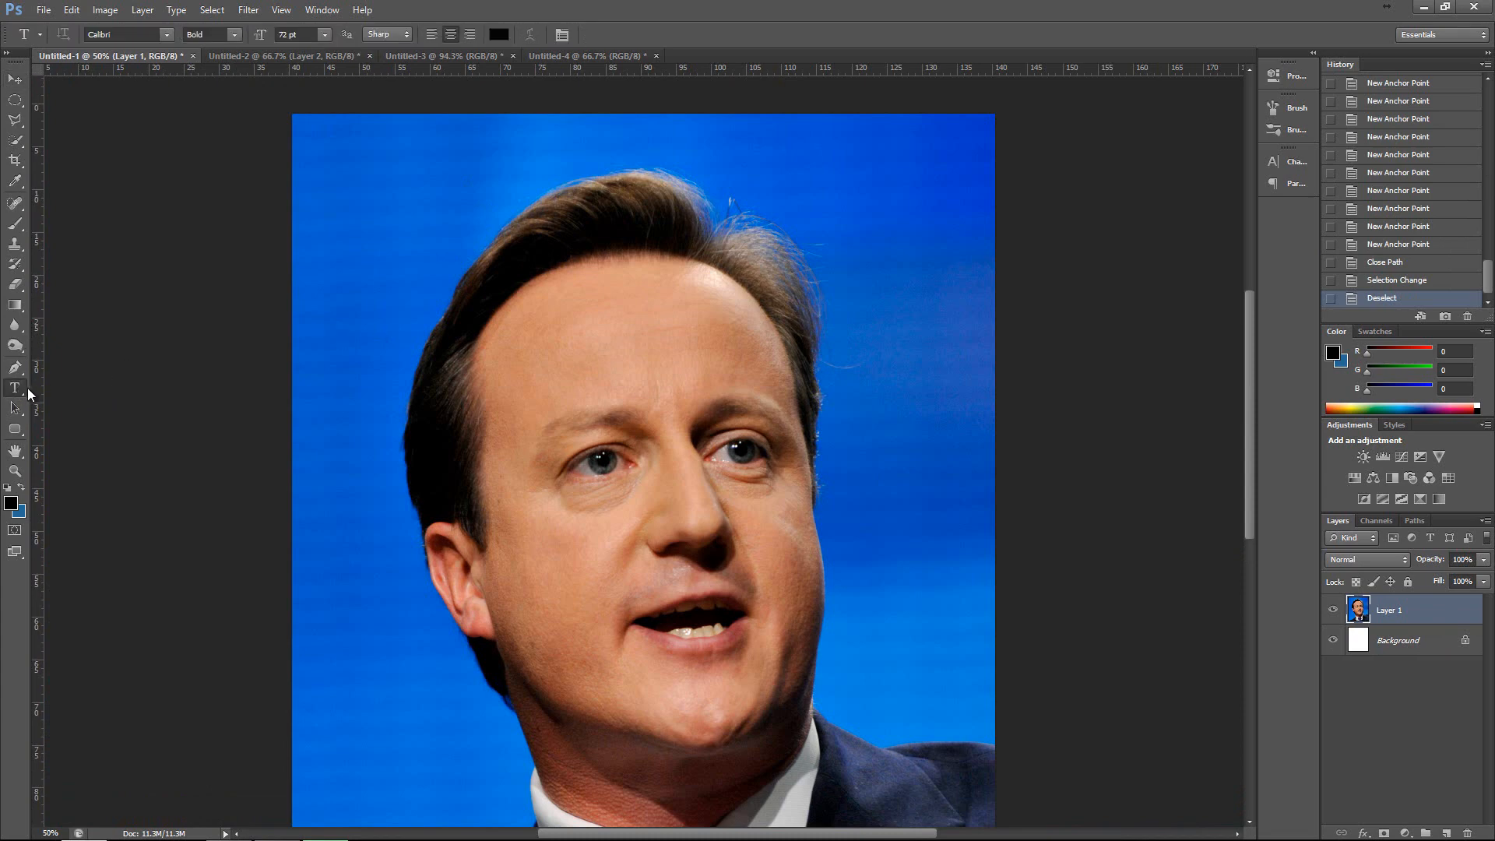
{"action": "right_click", "coordinate": [15, 388]}
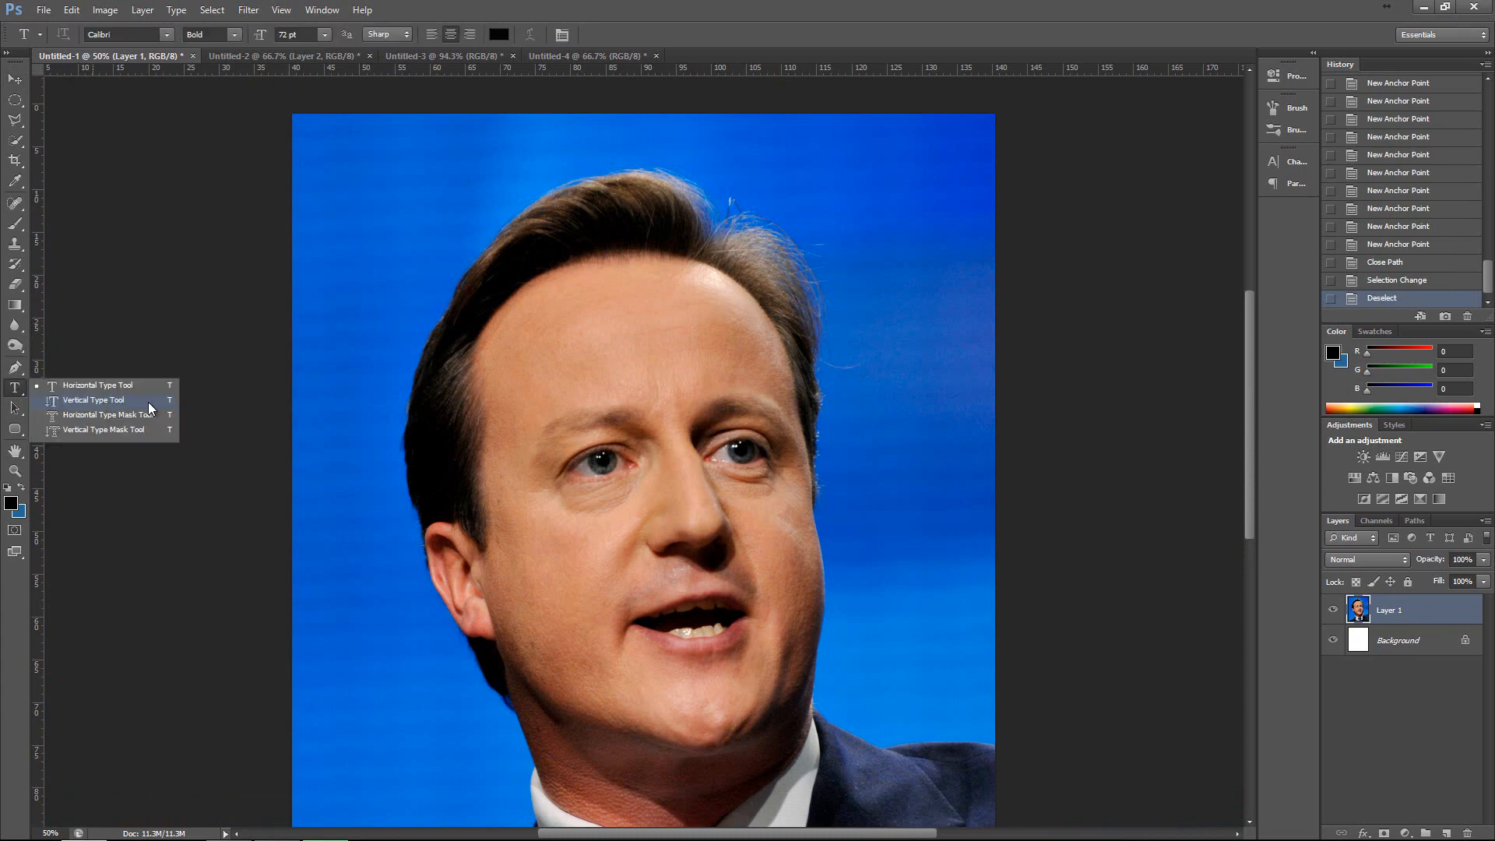
{"action": "left_click", "coordinate": [49, 385]}
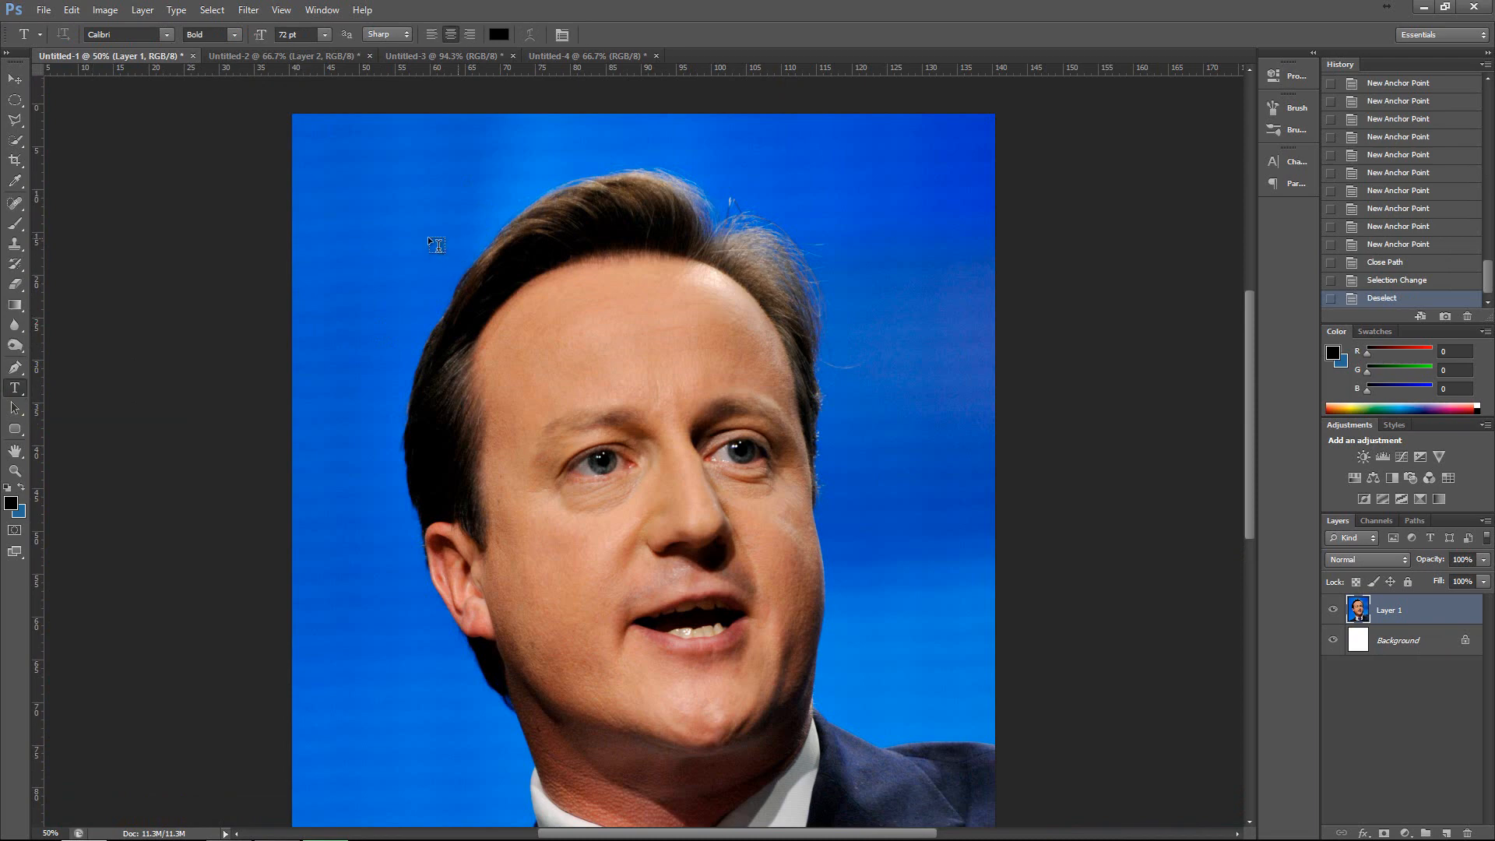
{"action": "left_click", "coordinate": [441, 210]}
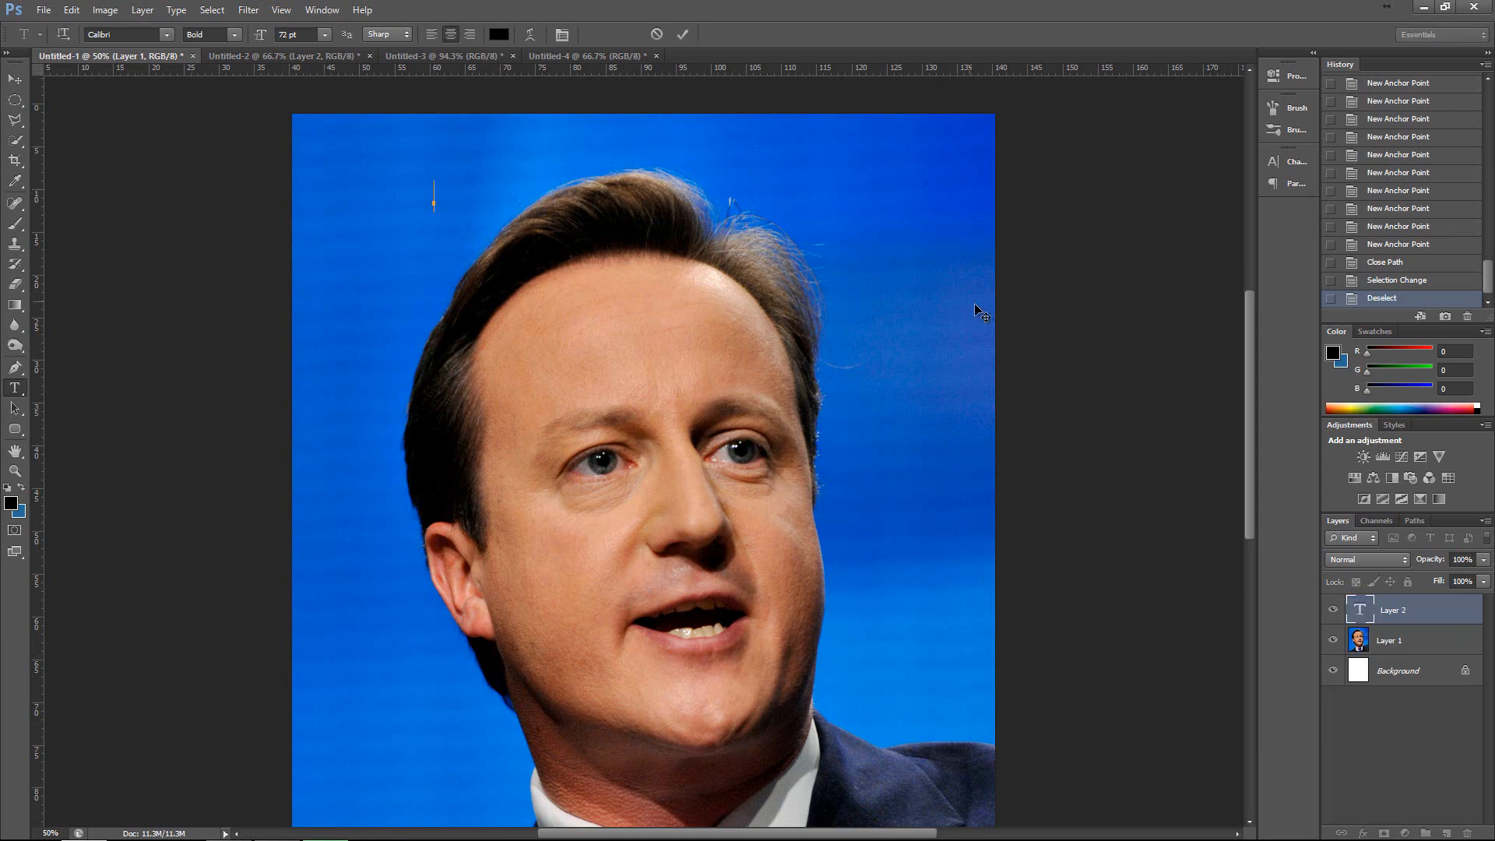
{"action": "left_click", "coordinate": [168, 37]}
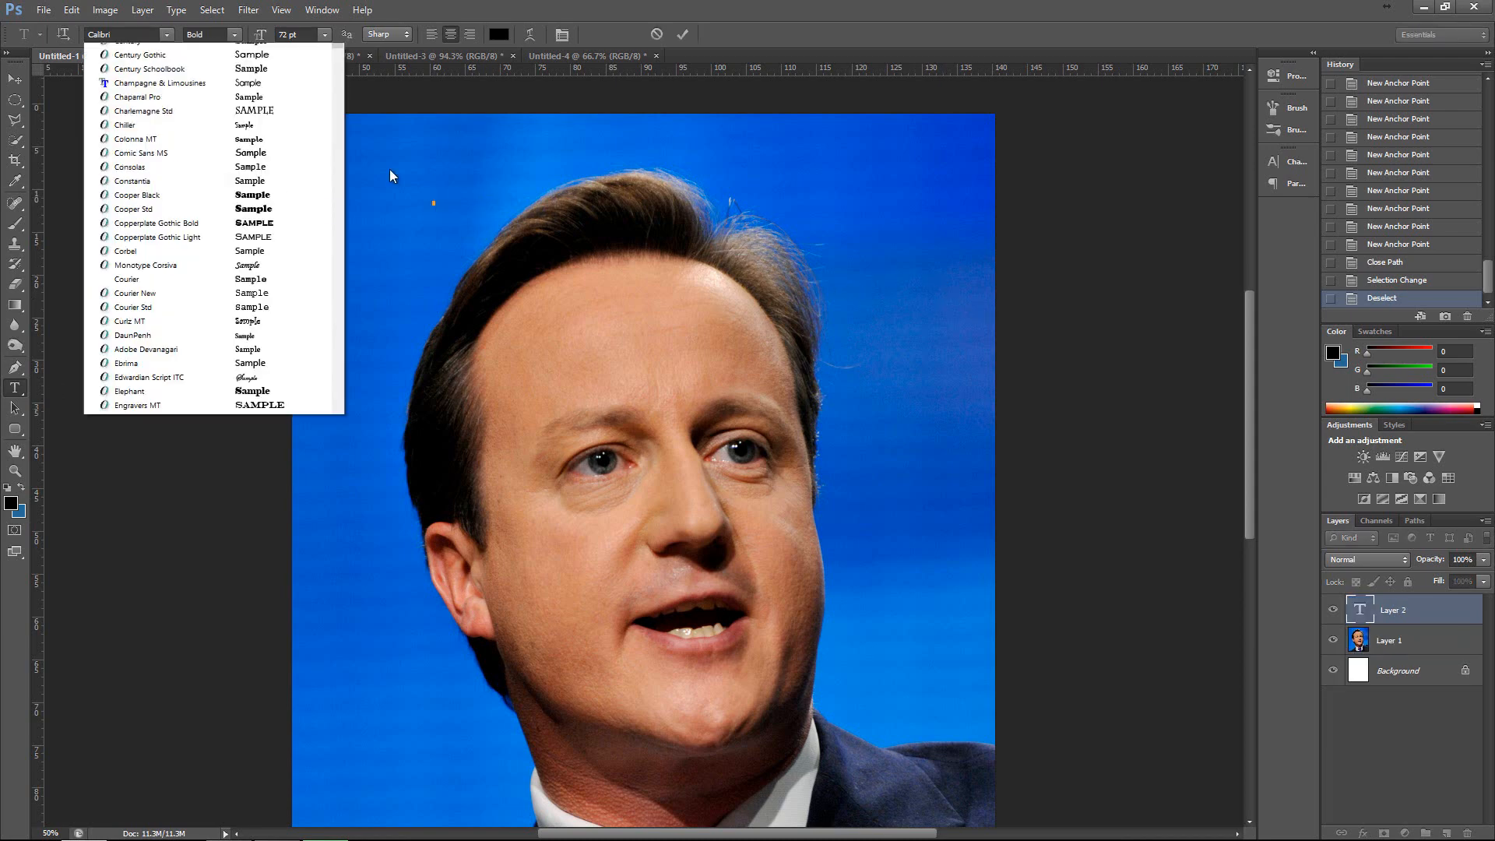
{"action": "left_click", "coordinate": [141, 33]}
{"action": "type", "text": "Bebas Neue"}
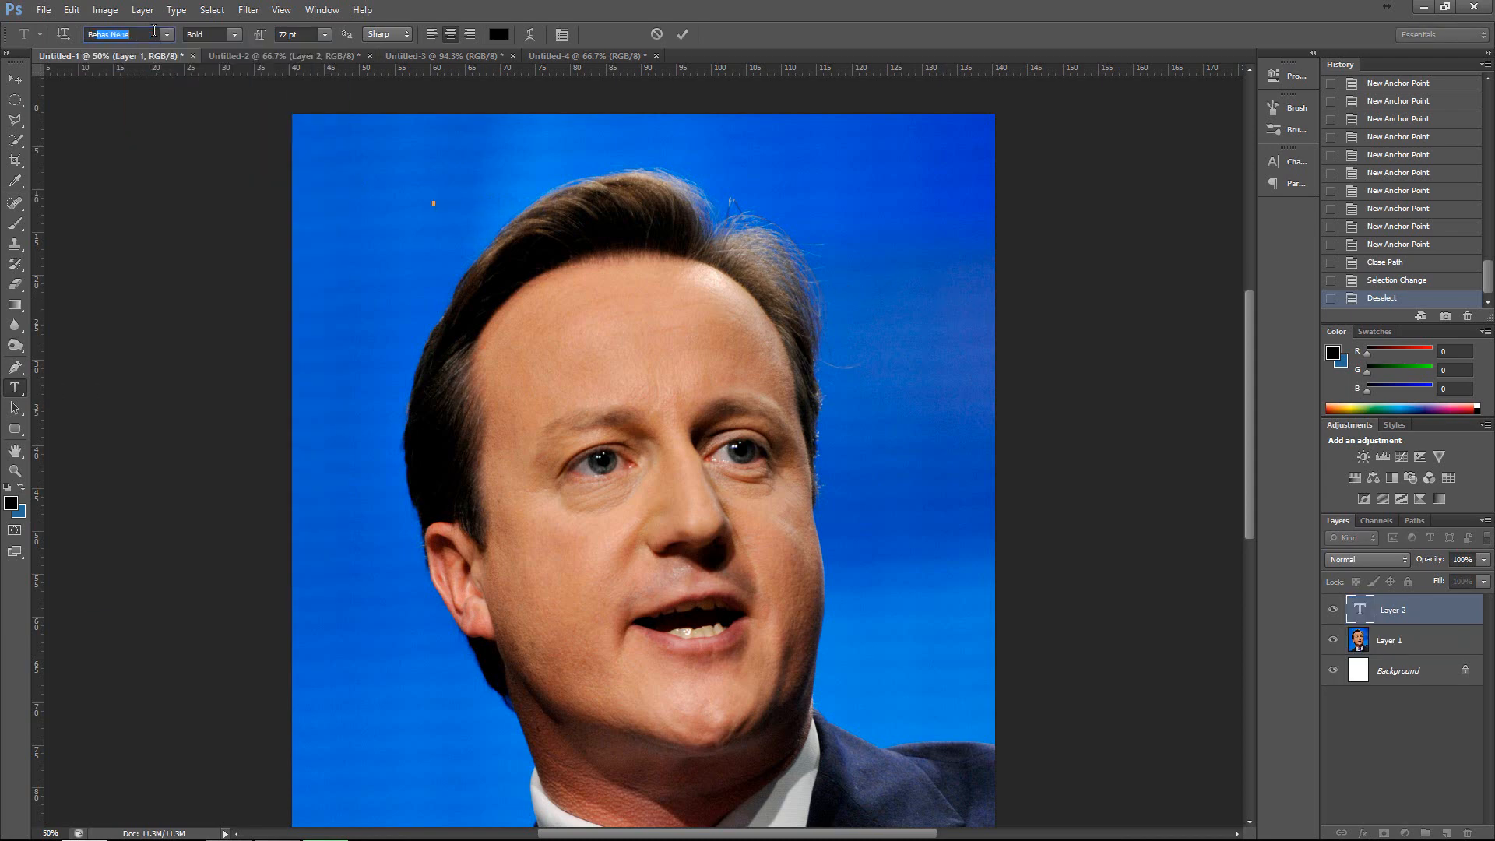
{"action": "key", "text": "Return"}
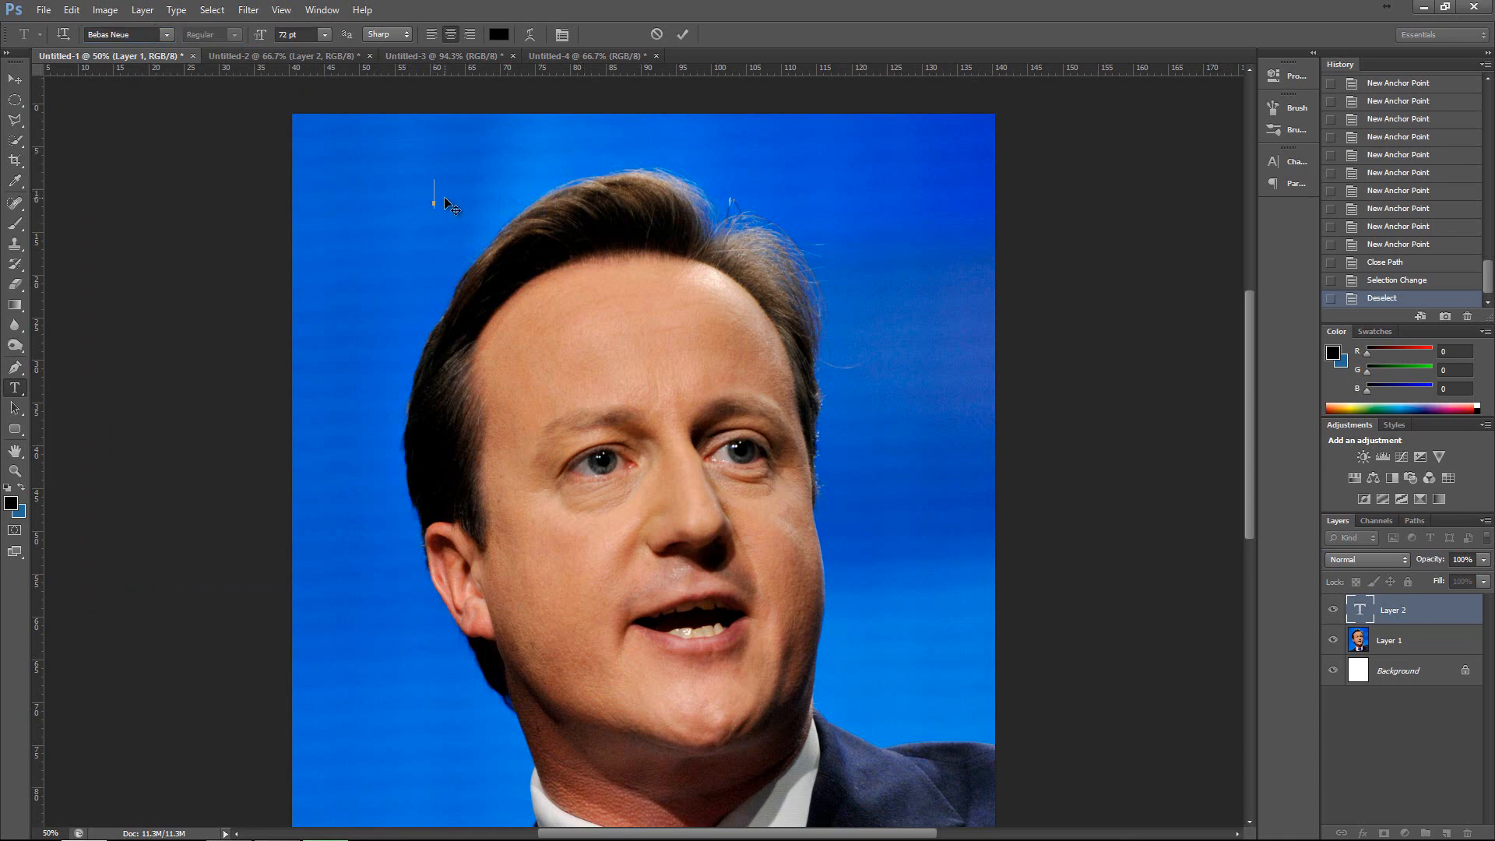
Enter the title DAVID CAMERON in the new text layer and commit it.
{"action": "type", "text": "DAVID C"}
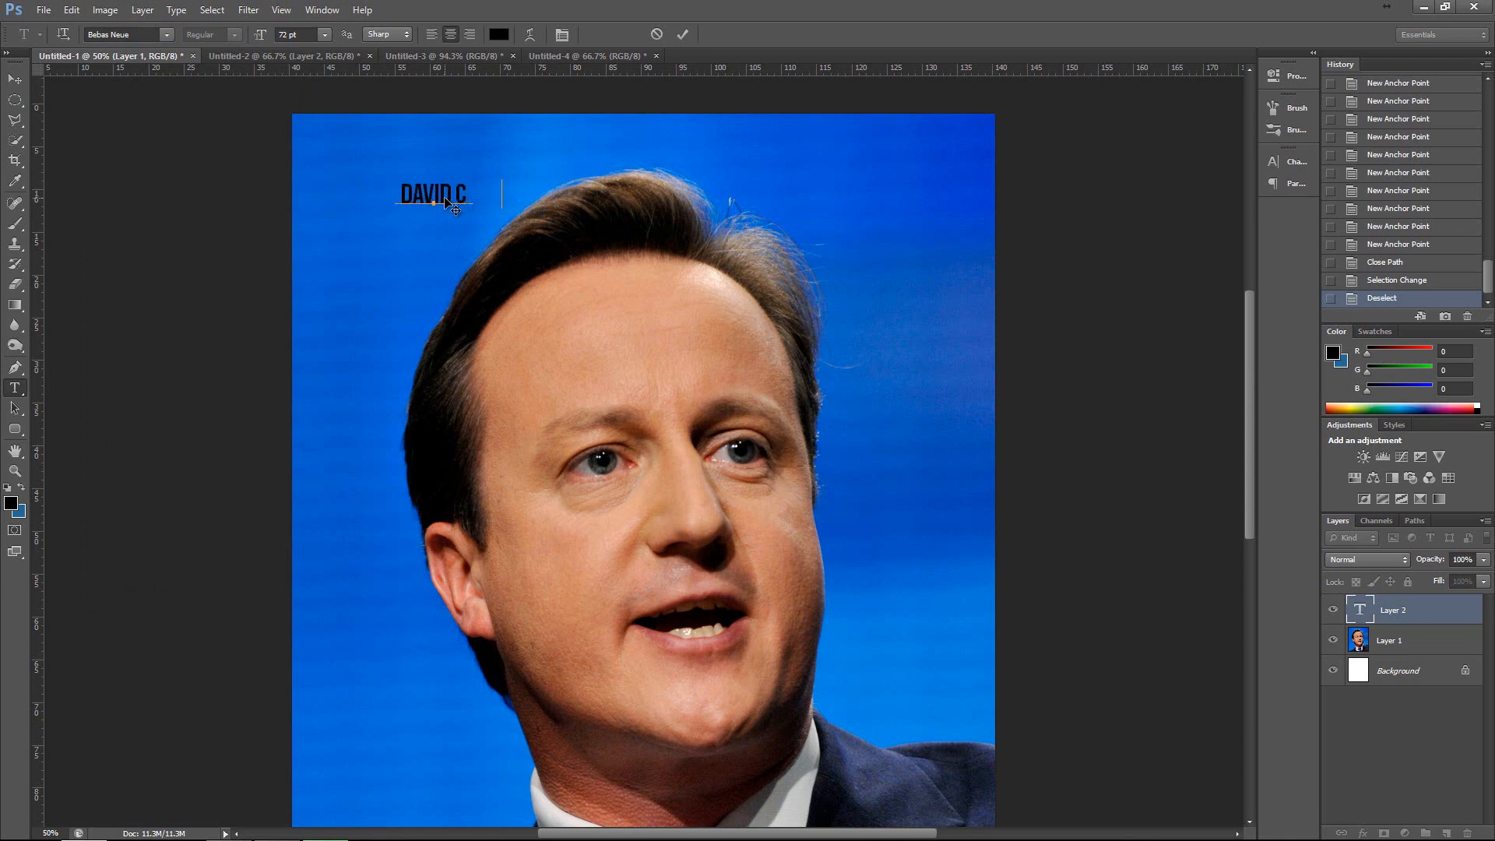
{"action": "type", "text": "AMERON"}
{"action": "left_click", "coordinate": [15, 79]}
Enlarge the title to about 232 pt with Free Transform and place it across the top of the portrait.
{"action": "left_click_drag", "start_coordinate": [518, 193], "coordinate": [630, 134]}
{"action": "key", "text": "ctrl+t"}
{"action": "key", "text": "Return"}
{"action": "left_click_drag", "start_coordinate": [525, 185], "coordinate": [645, 161]}
{"action": "left_click_drag", "start_coordinate": [640, 196], "coordinate": [767, 750]}
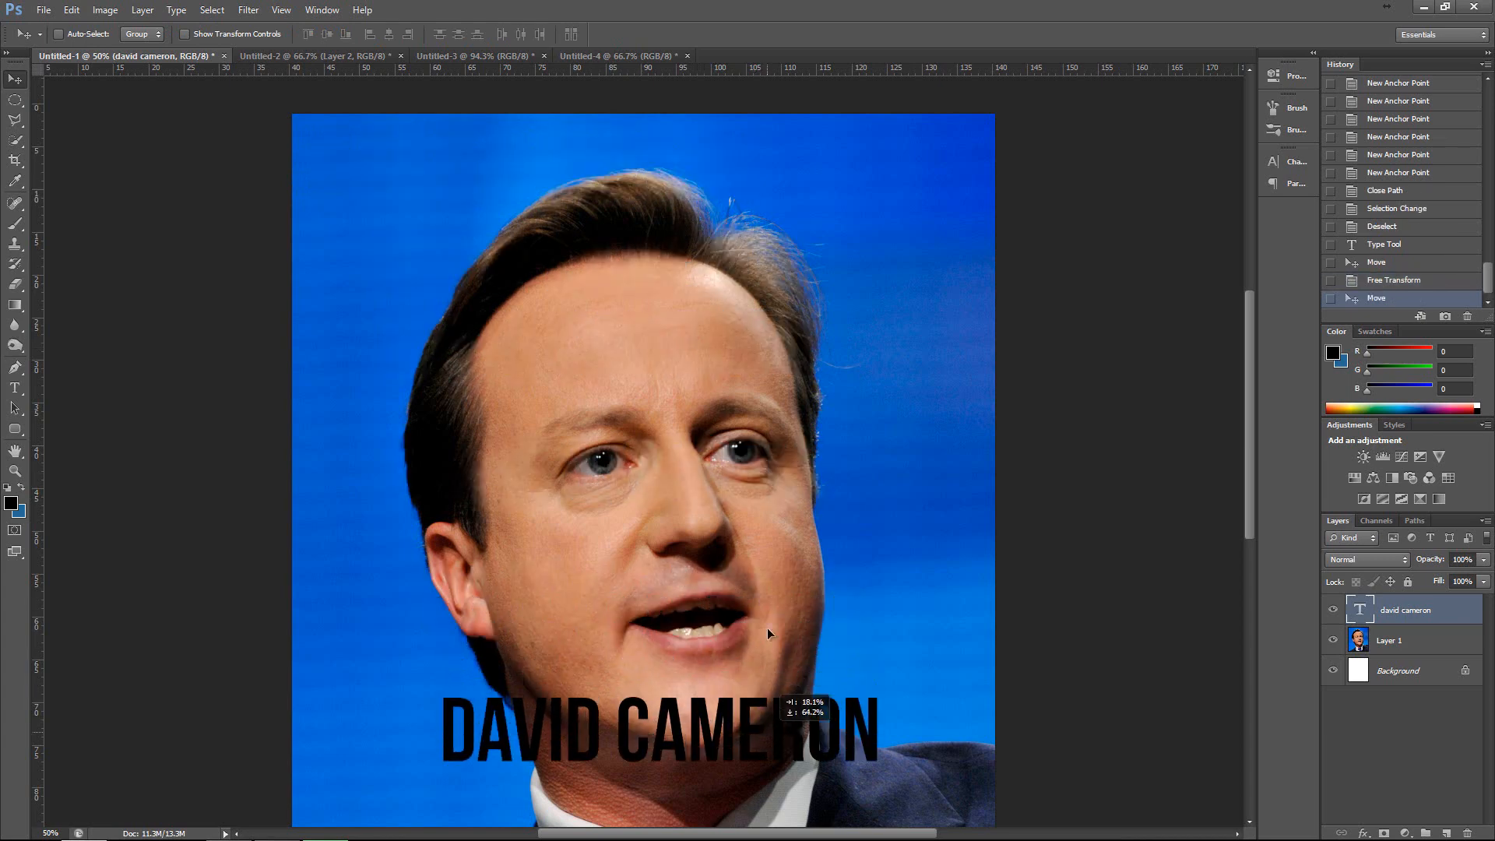
{"action": "scroll", "coordinate": [771, 628], "scroll_direction": "down", "scroll_amount": 3}
{"action": "left_click_drag", "start_coordinate": [789, 568], "coordinate": [654, 211]}
{"action": "scroll", "coordinate": [657, 393], "scroll_direction": "up", "scroll_amount": 3}
{"action": "left_click_drag", "start_coordinate": [657, 396], "coordinate": [643, 174]}
Select the whole title, try right and left alignment, and restore centre alignment.
{"action": "left_click", "coordinate": [14, 388]}
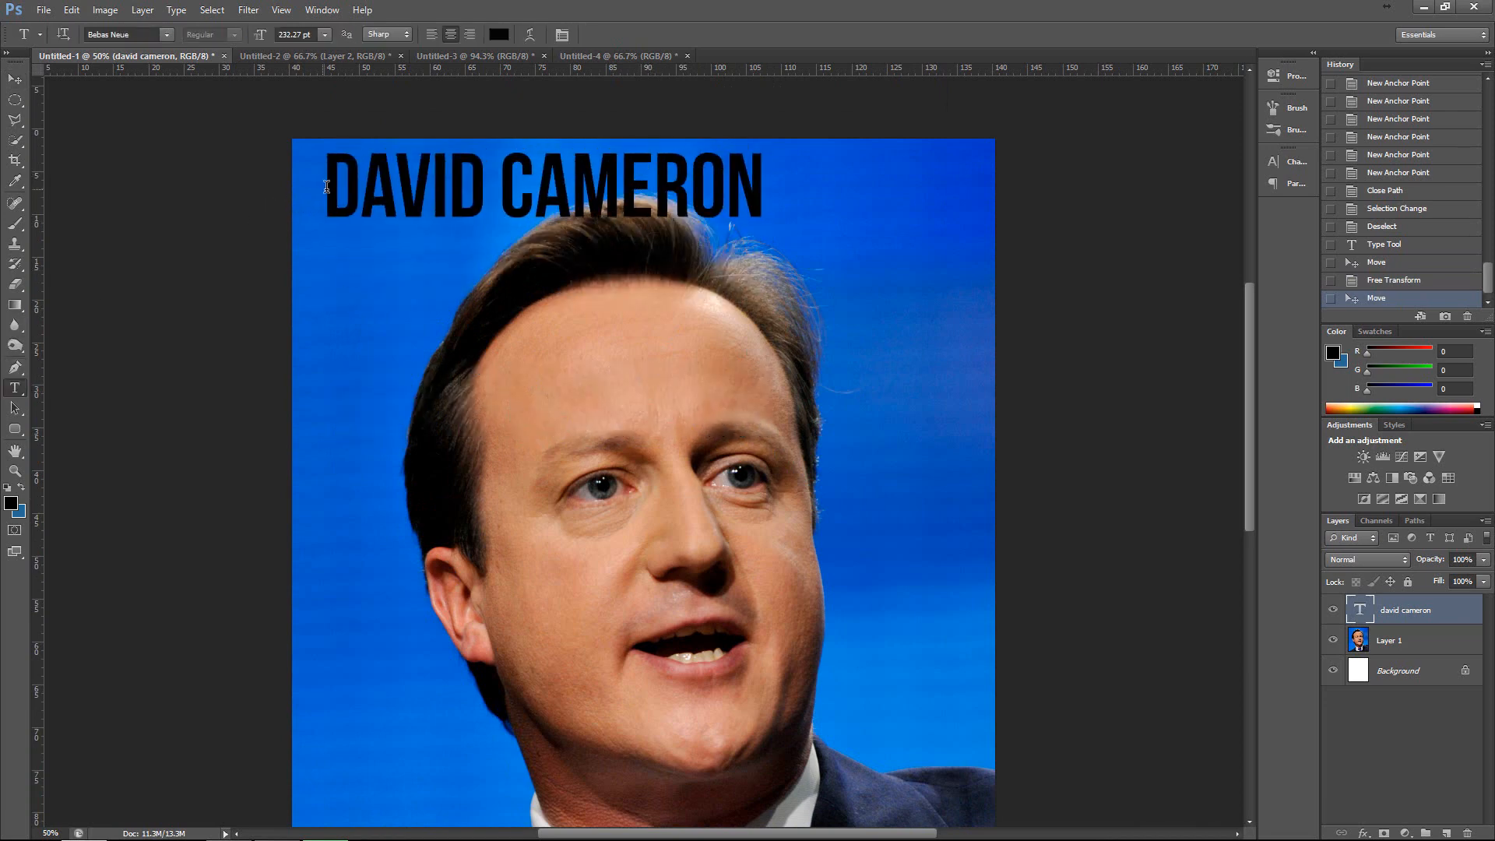
{"action": "left_click_drag", "start_coordinate": [324, 187], "coordinate": [766, 187]}
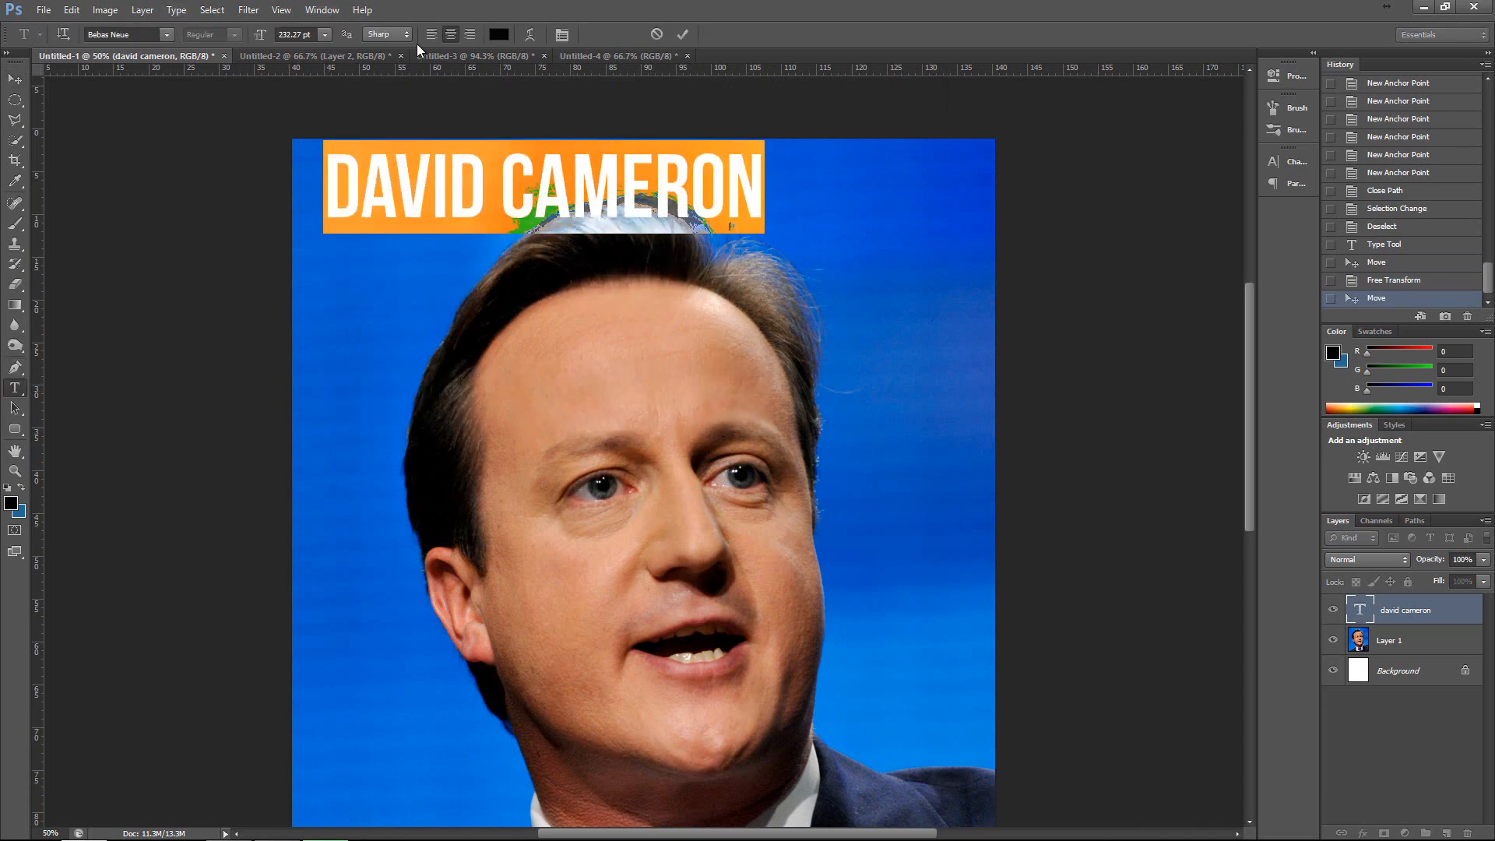
{"action": "left_click", "coordinate": [471, 36]}
{"action": "left_click", "coordinate": [451, 36]}
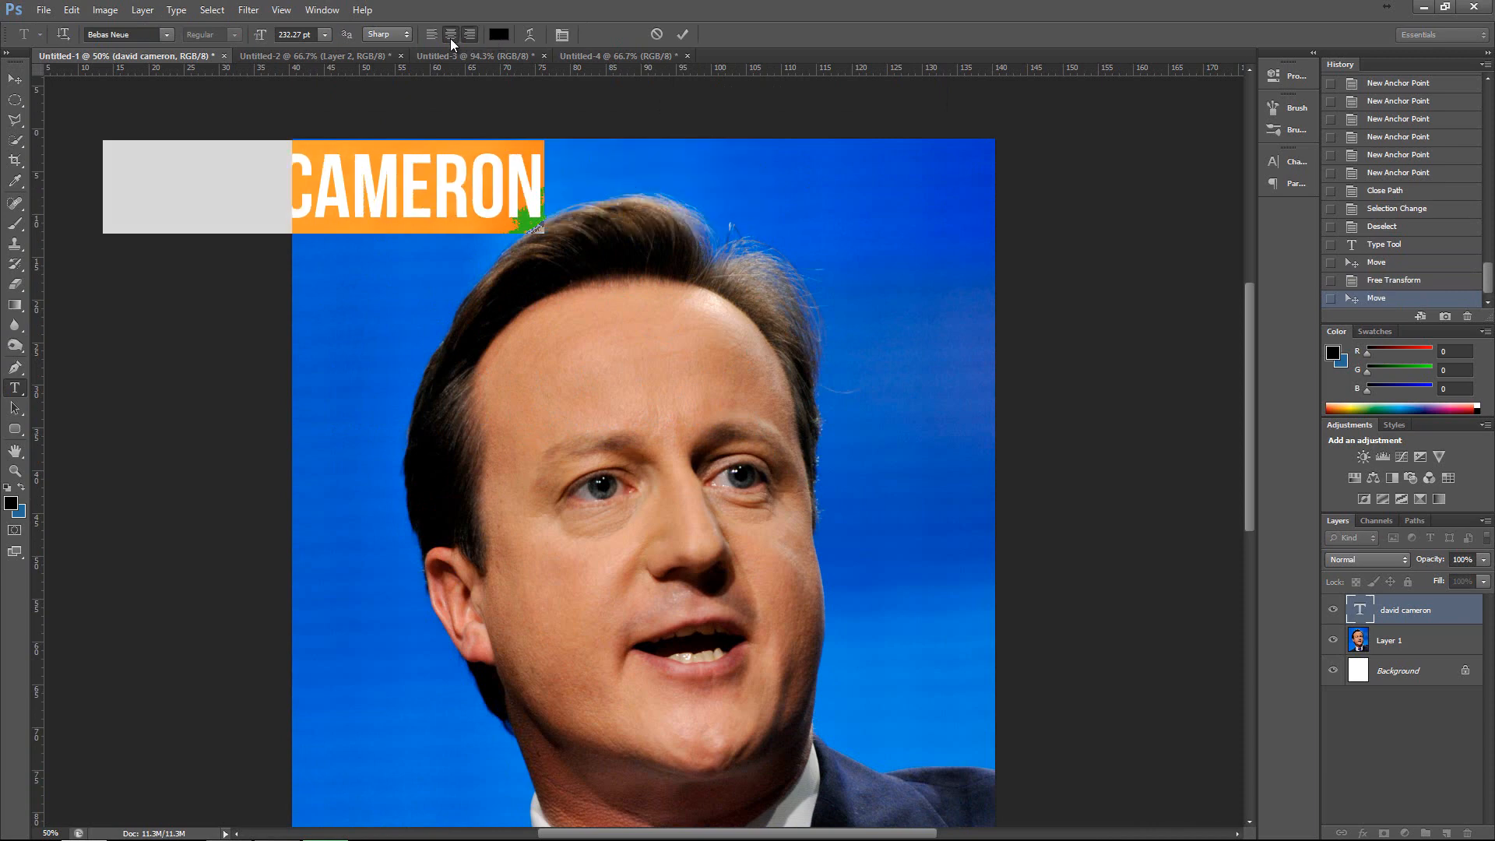
{"action": "left_click", "coordinate": [432, 36]}
{"action": "left_click", "coordinate": [451, 36]}
Set the title's text colour to red ff0000 and commit the text edit.
{"action": "left_click", "coordinate": [502, 36]}
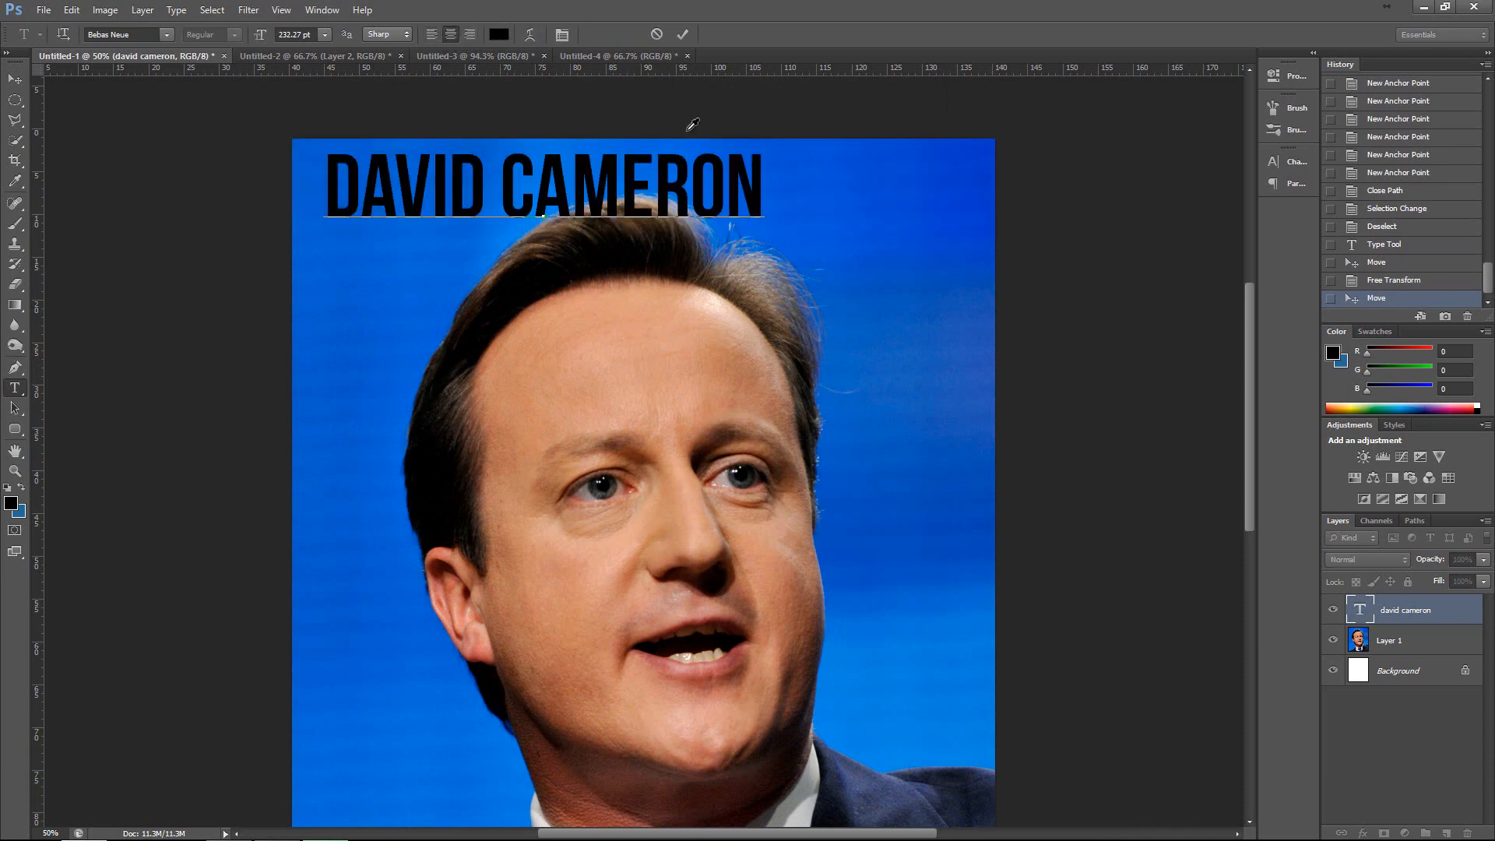
{"action": "left_click_drag", "start_coordinate": [1316, 555], "coordinate": [1388, 523]}
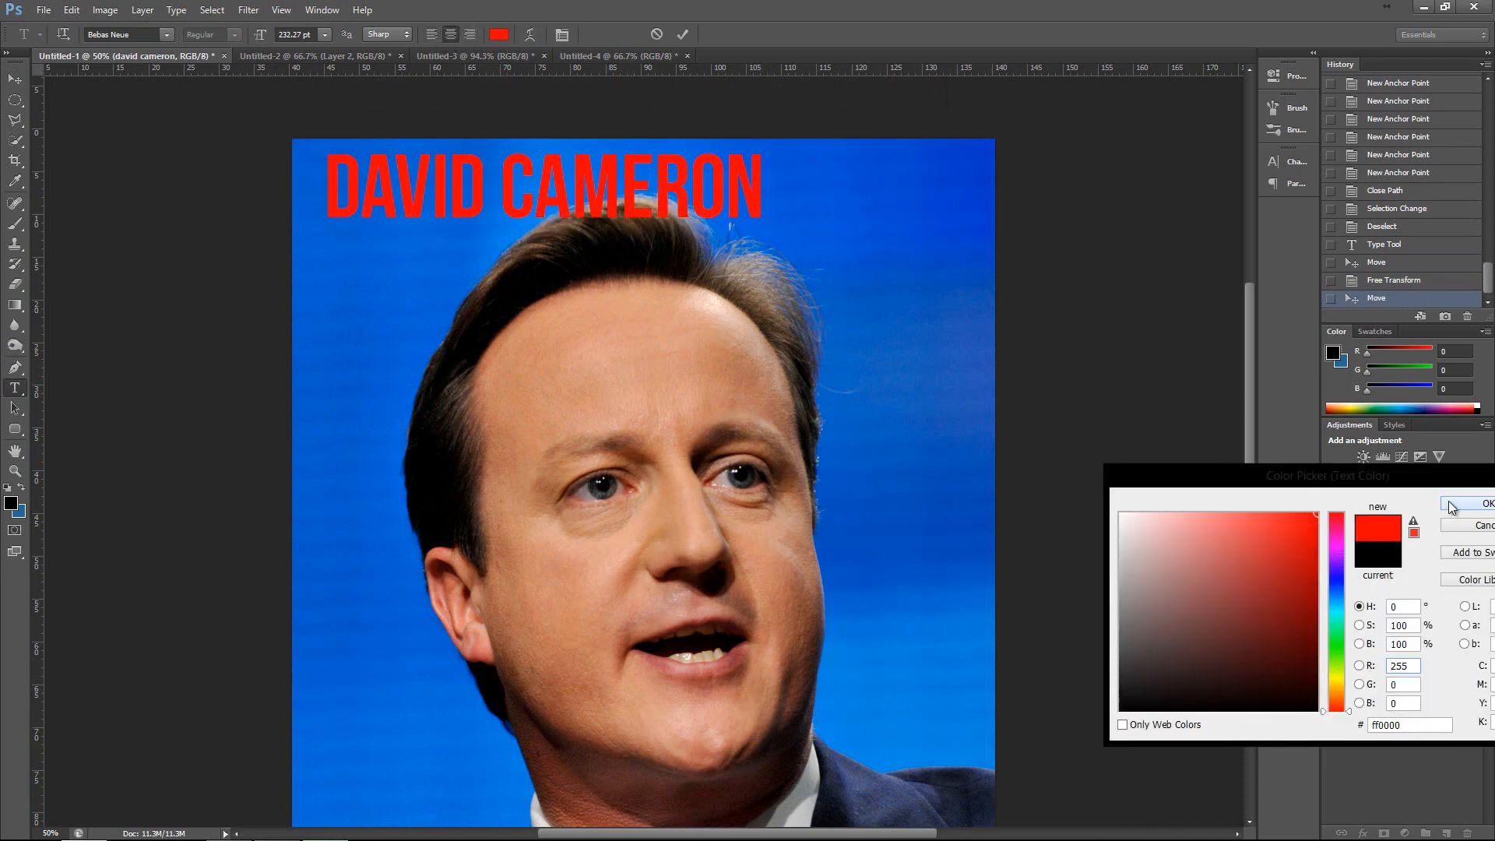
{"action": "left_click", "coordinate": [1468, 503]}
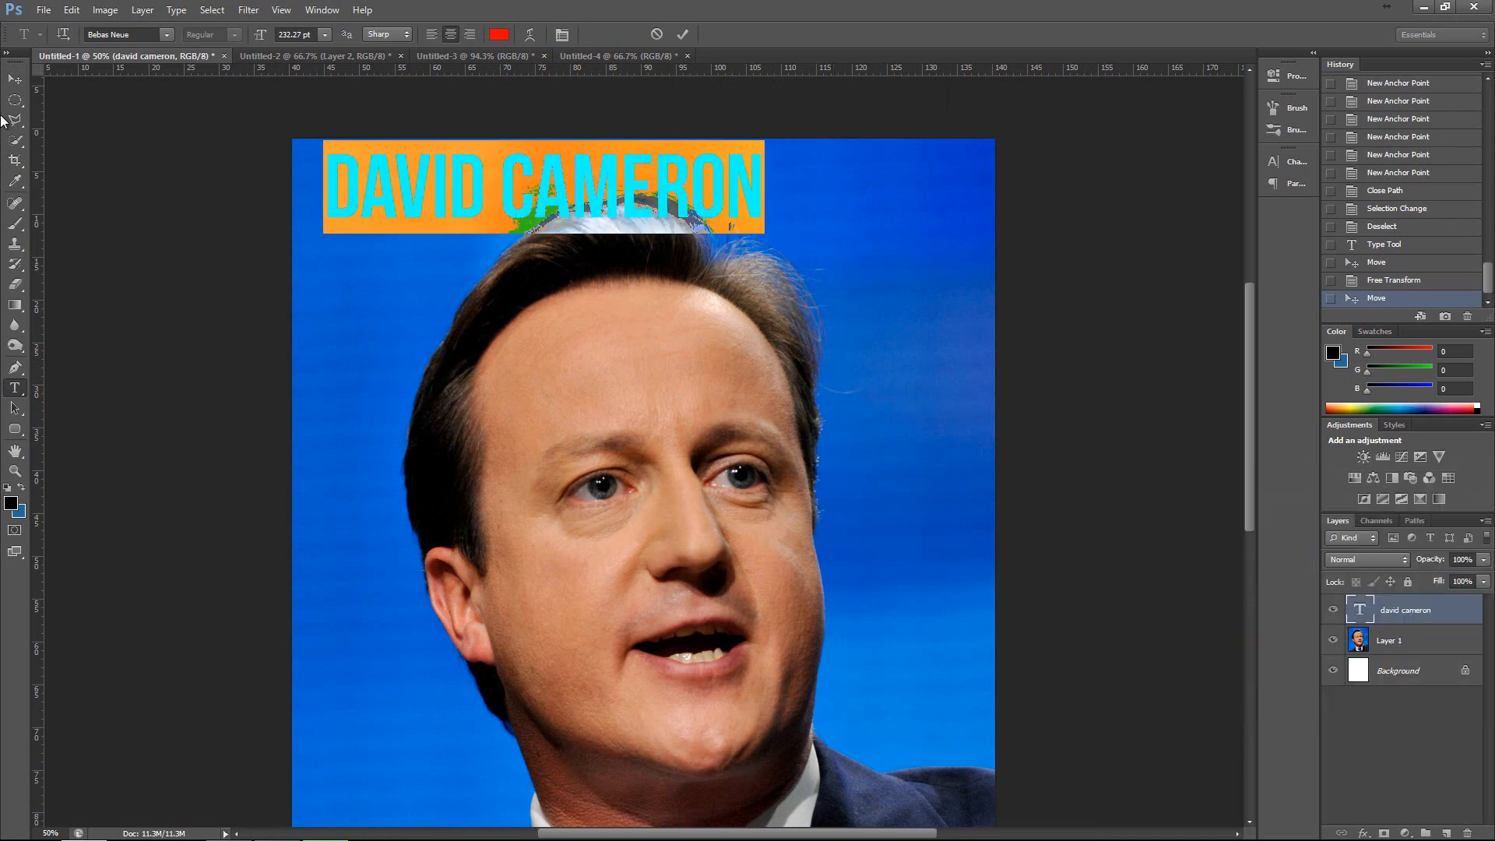
{"action": "left_click", "coordinate": [14, 78]}
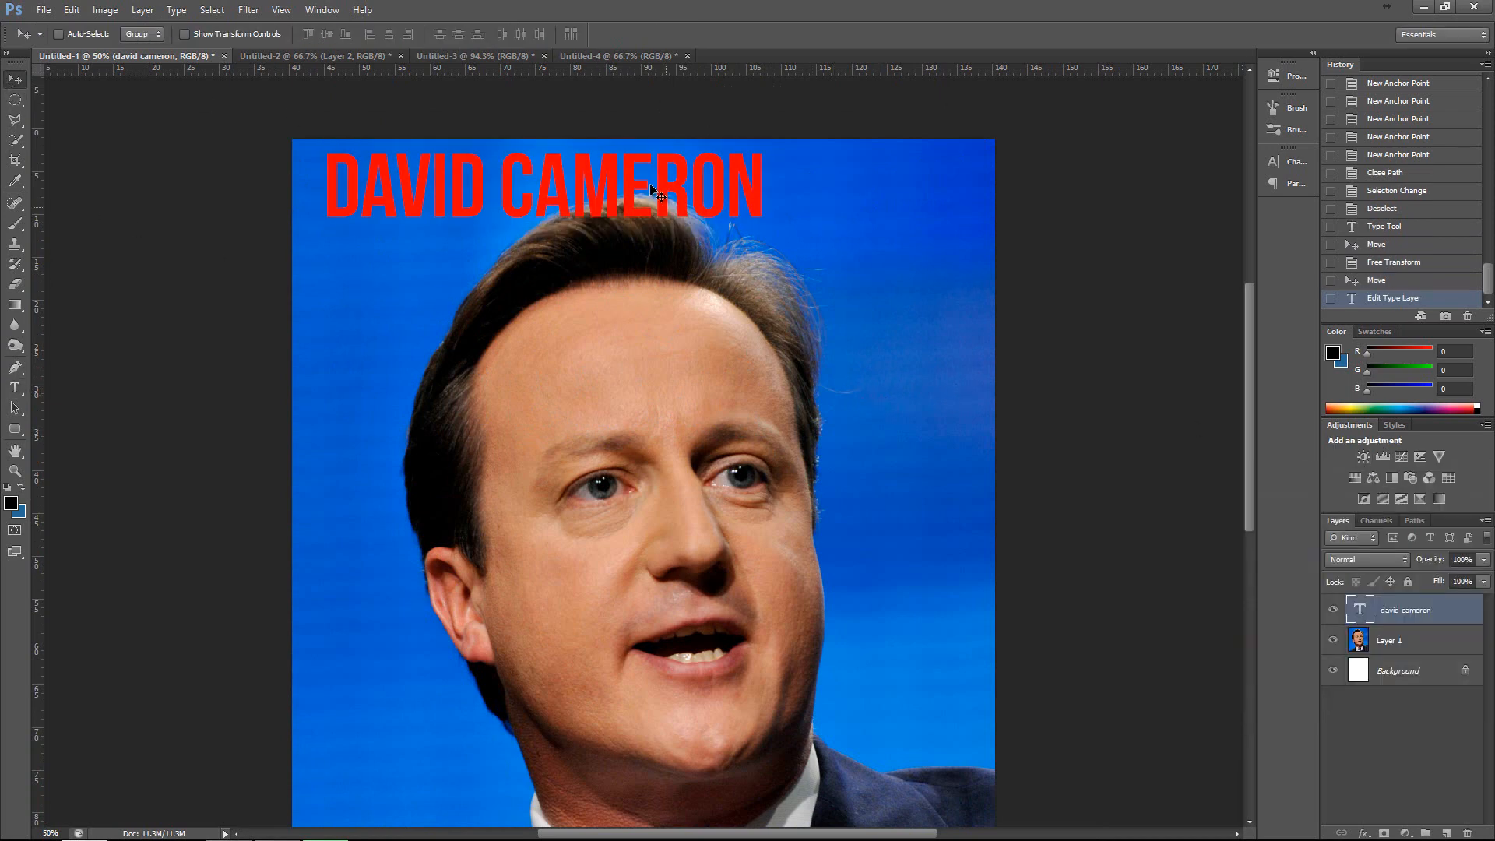
Move the red title slightly down from the top edge of the portrait.
{"action": "left_click", "coordinate": [17, 389]}
{"action": "left_click_drag", "start_coordinate": [334, 183], "coordinate": [727, 184]}
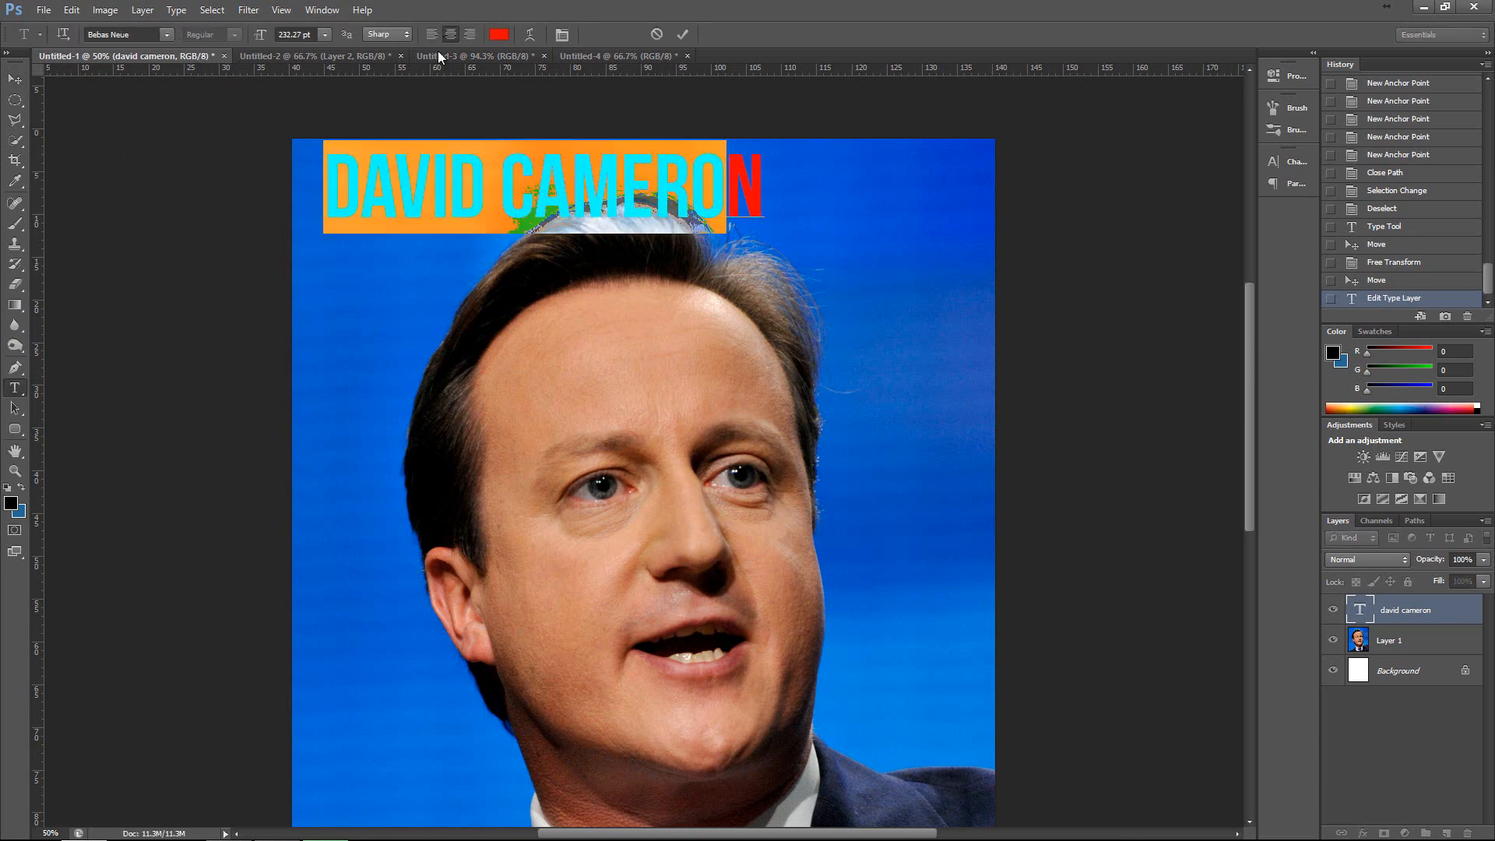
{"action": "left_click", "coordinate": [15, 79]}
{"action": "left_click_drag", "start_coordinate": [595, 187], "coordinate": [571, 216]}
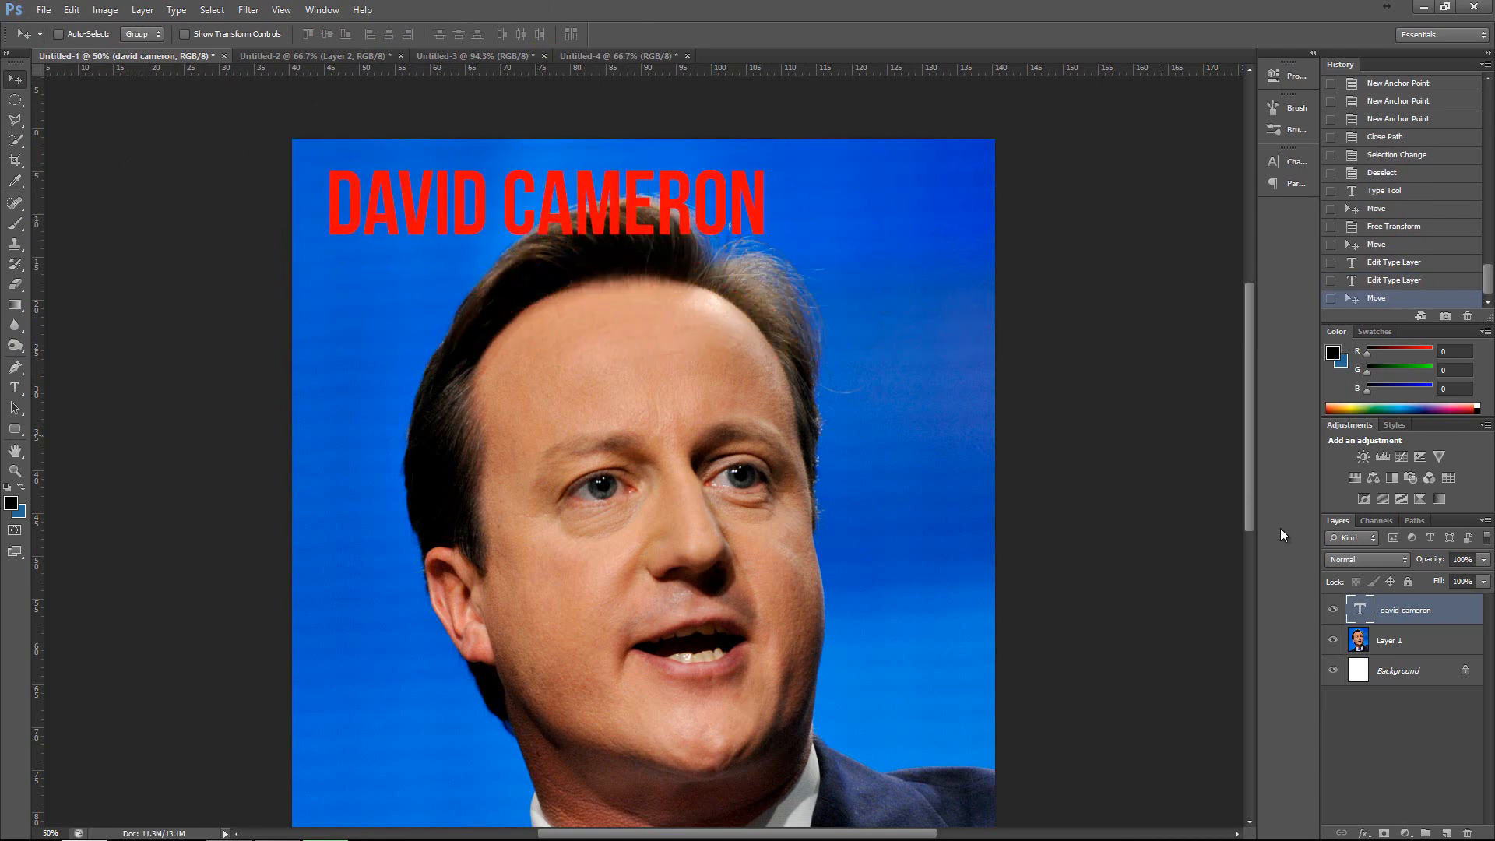
Add a drop shadow to the title layer with distance 9 px, spread 52% and an increased size.
{"action": "right_click", "coordinate": [1409, 611]}
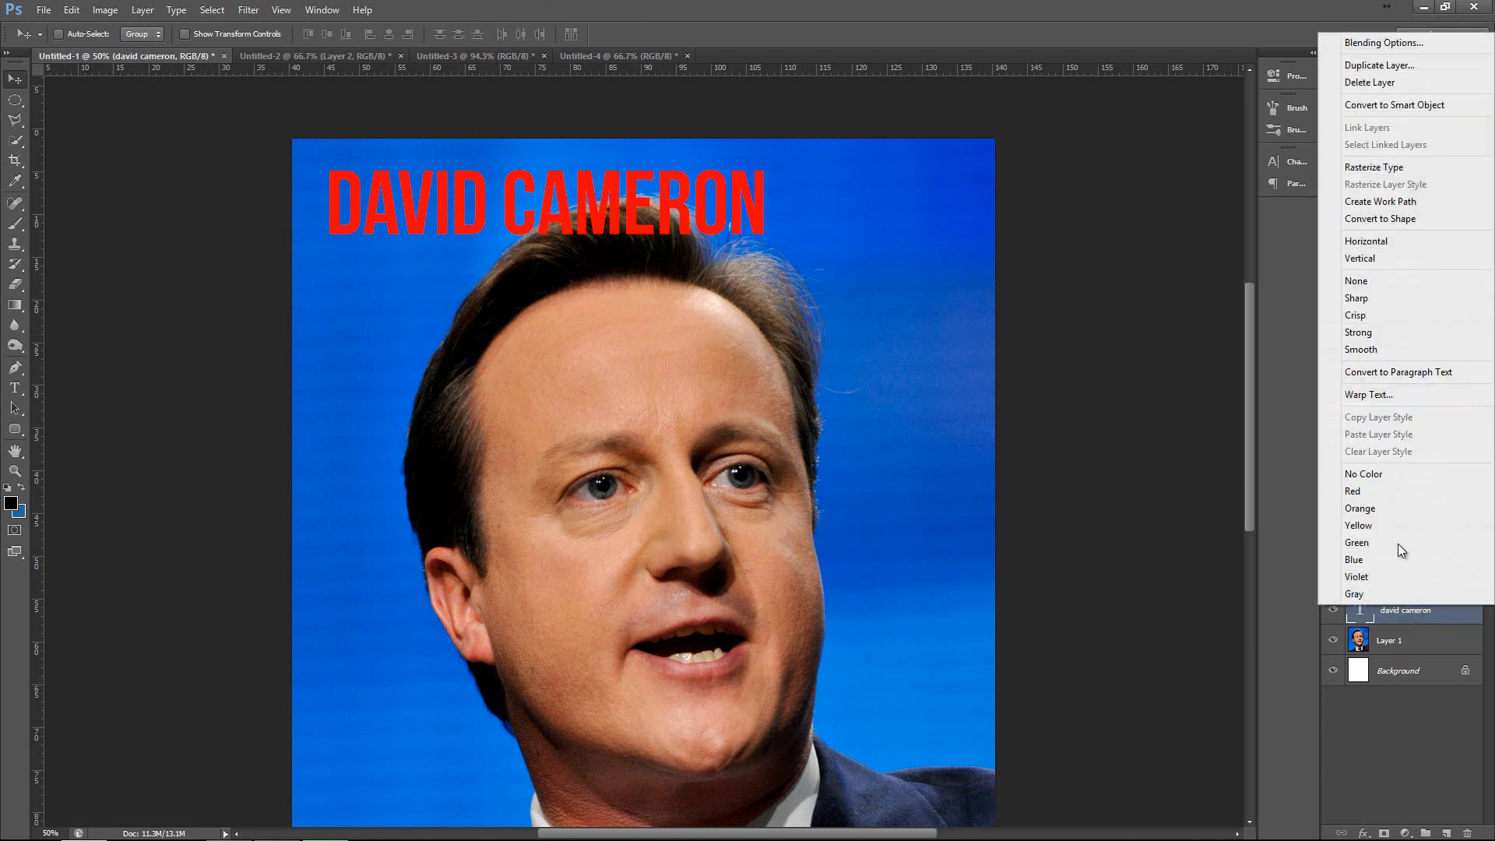
{"action": "left_click", "coordinate": [1383, 43]}
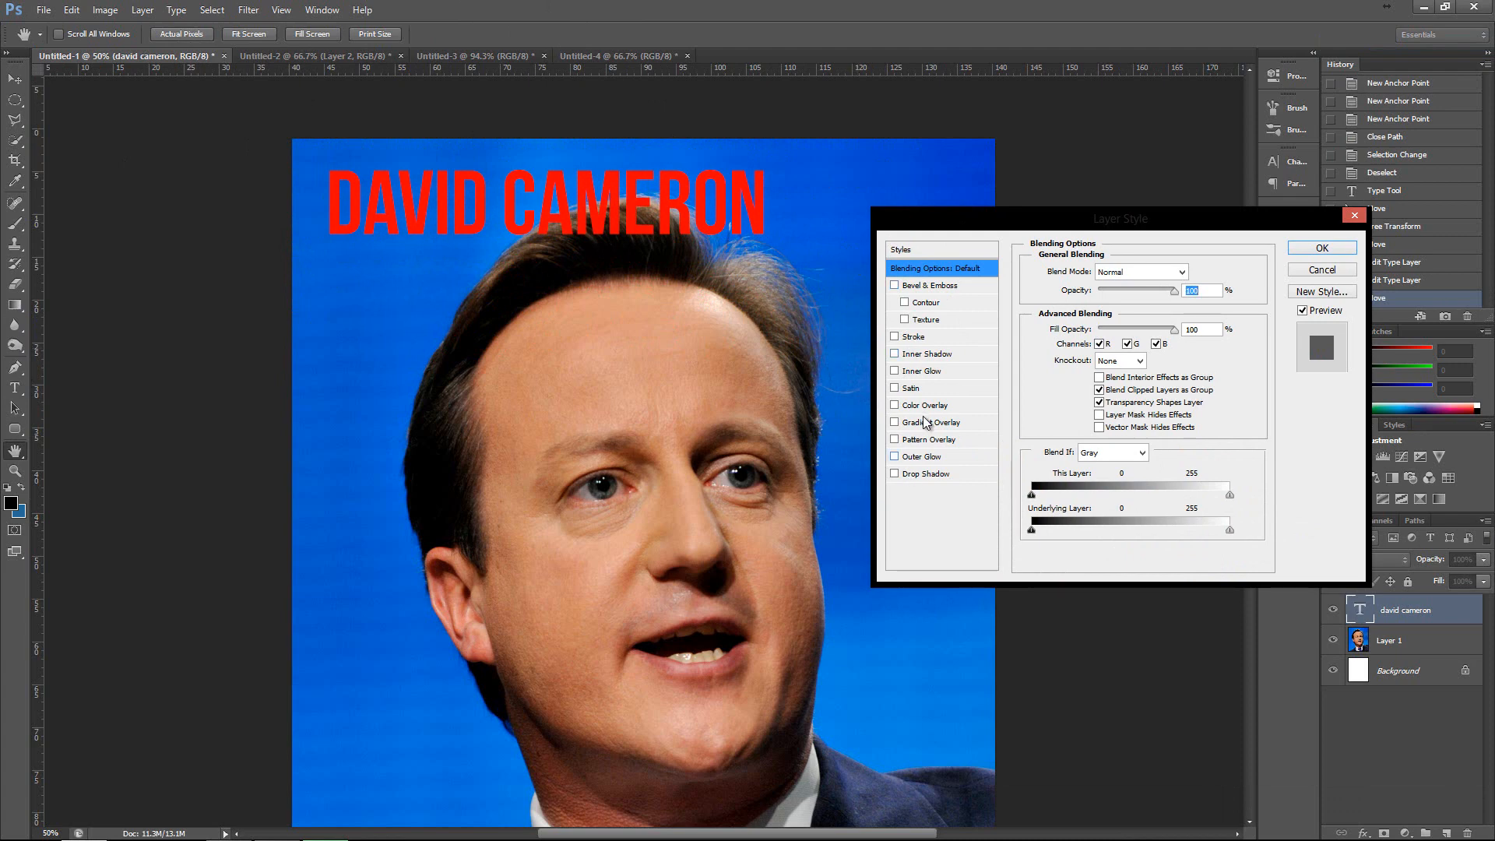
{"action": "left_click", "coordinate": [918, 477]}
{"action": "left_click", "coordinate": [920, 476]}
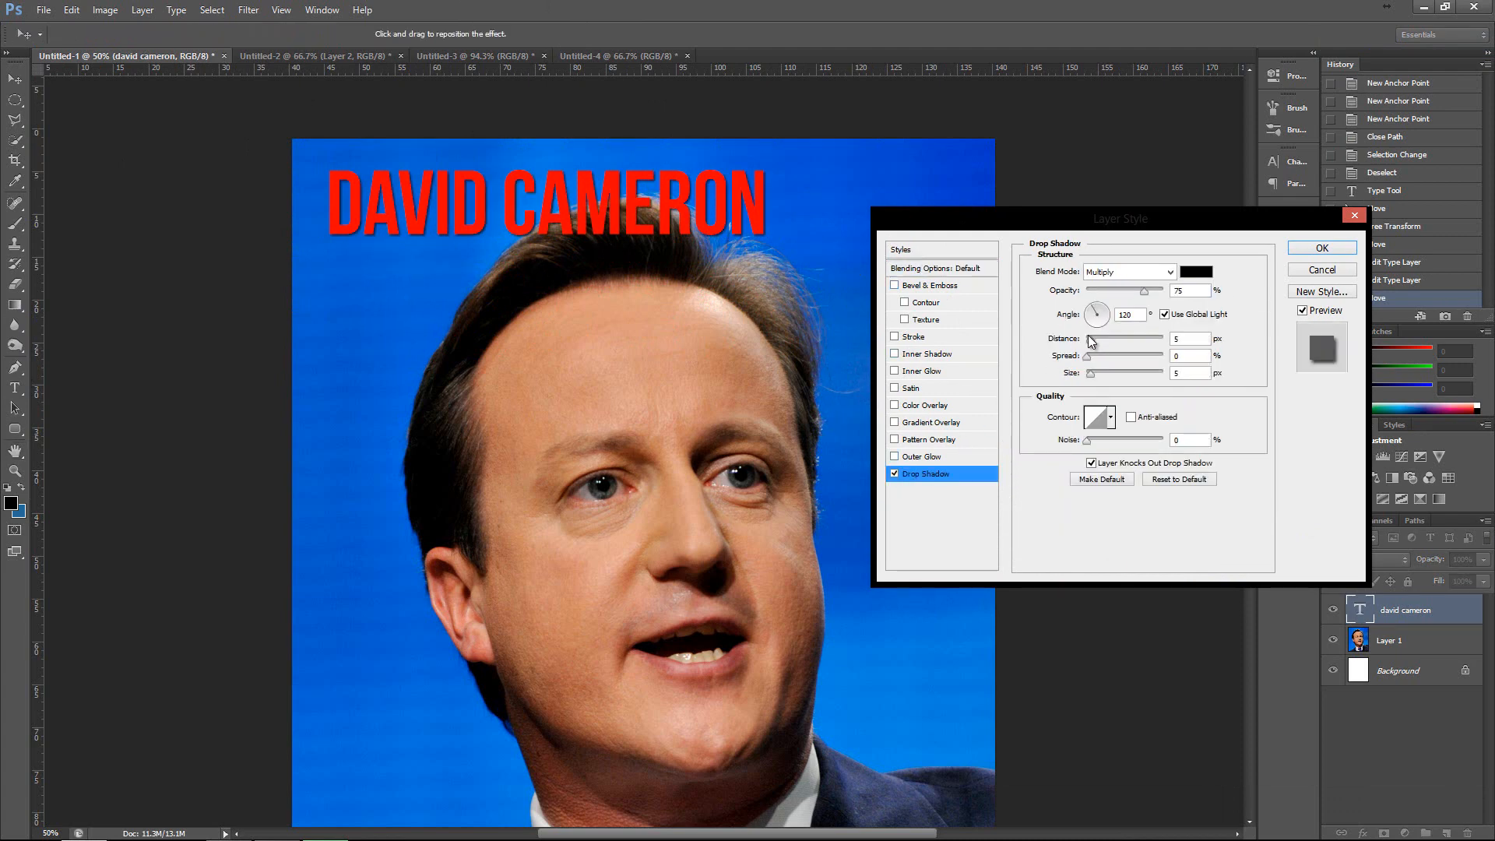
{"action": "mouse_move", "coordinate": [1092, 343]}
{"action": "left_mouse_down"}
{"action": "mouse_move", "coordinate": [1126, 357]}
{"action": "mouse_move", "coordinate": [1100, 373]}
{"action": "left_mouse_up"}
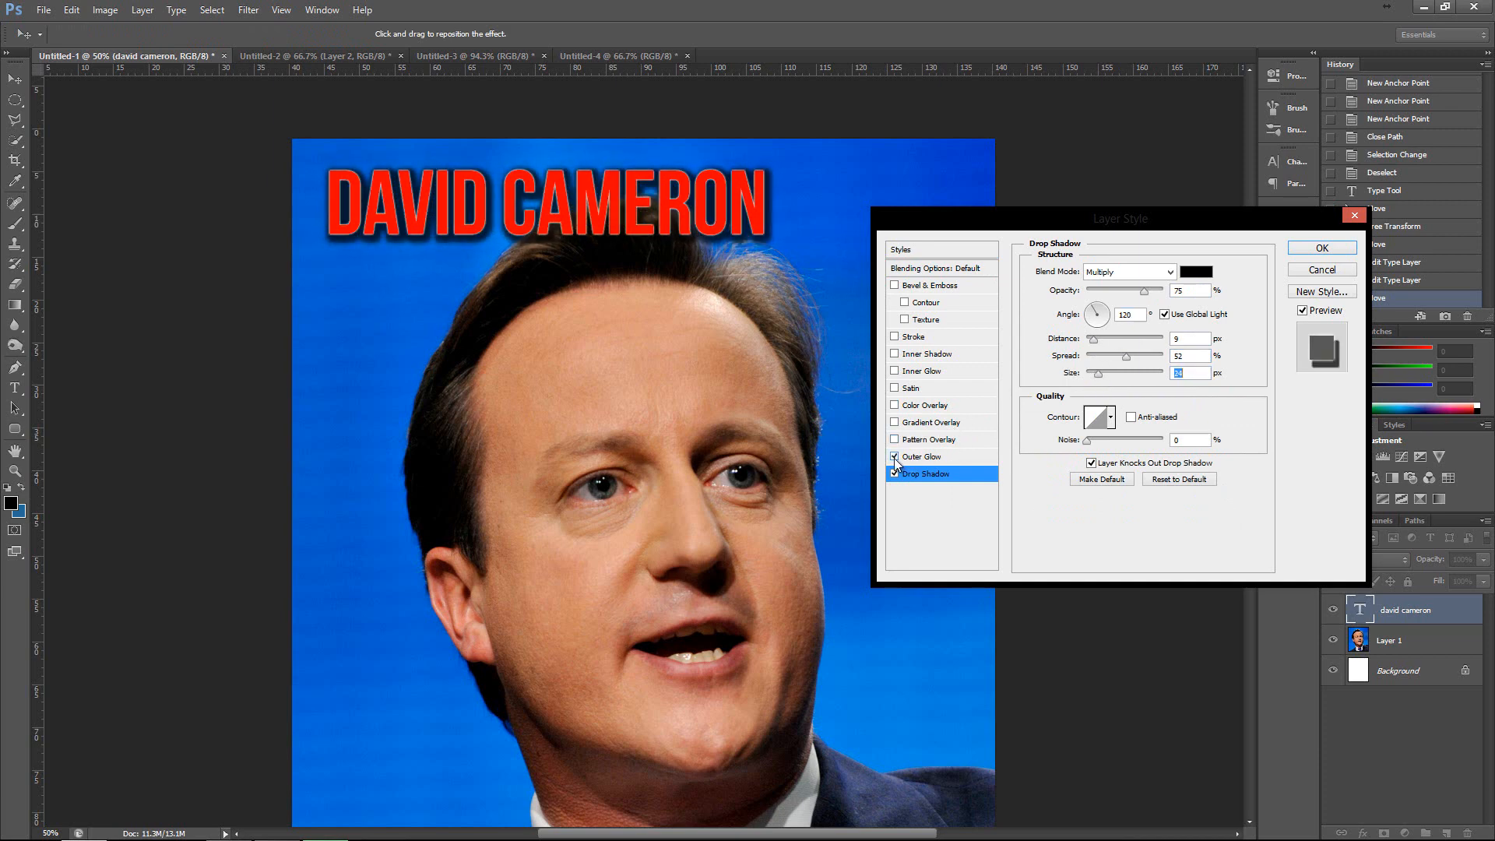
Add a Gradient Overlay with the Red, Green preset to the title and enable Bevel & Emboss.
{"action": "left_click", "coordinate": [894, 422]}
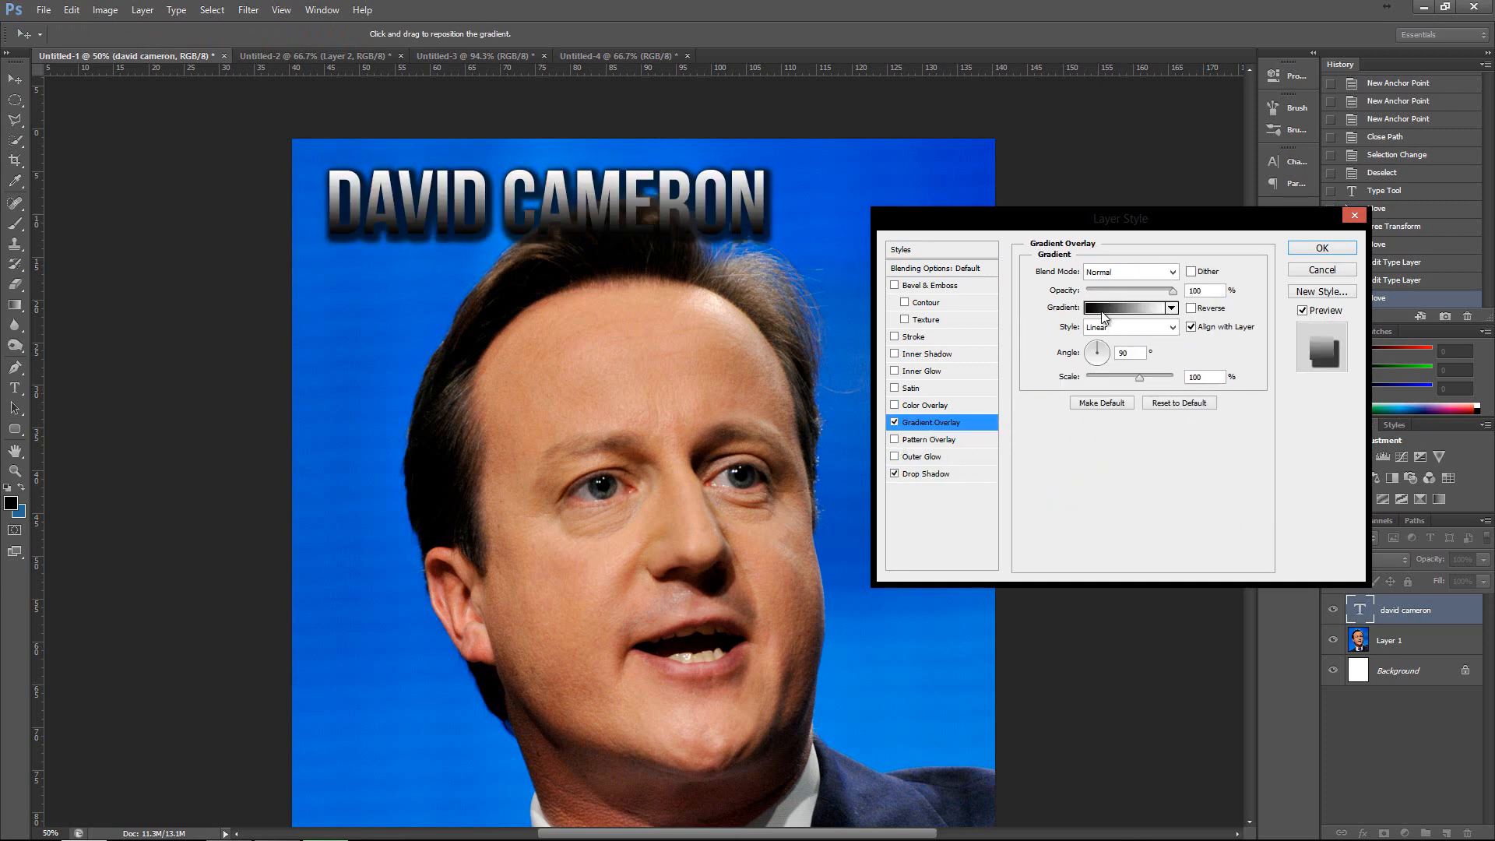
{"action": "left_click", "coordinate": [1121, 308]}
{"action": "left_click", "coordinate": [556, 208]}
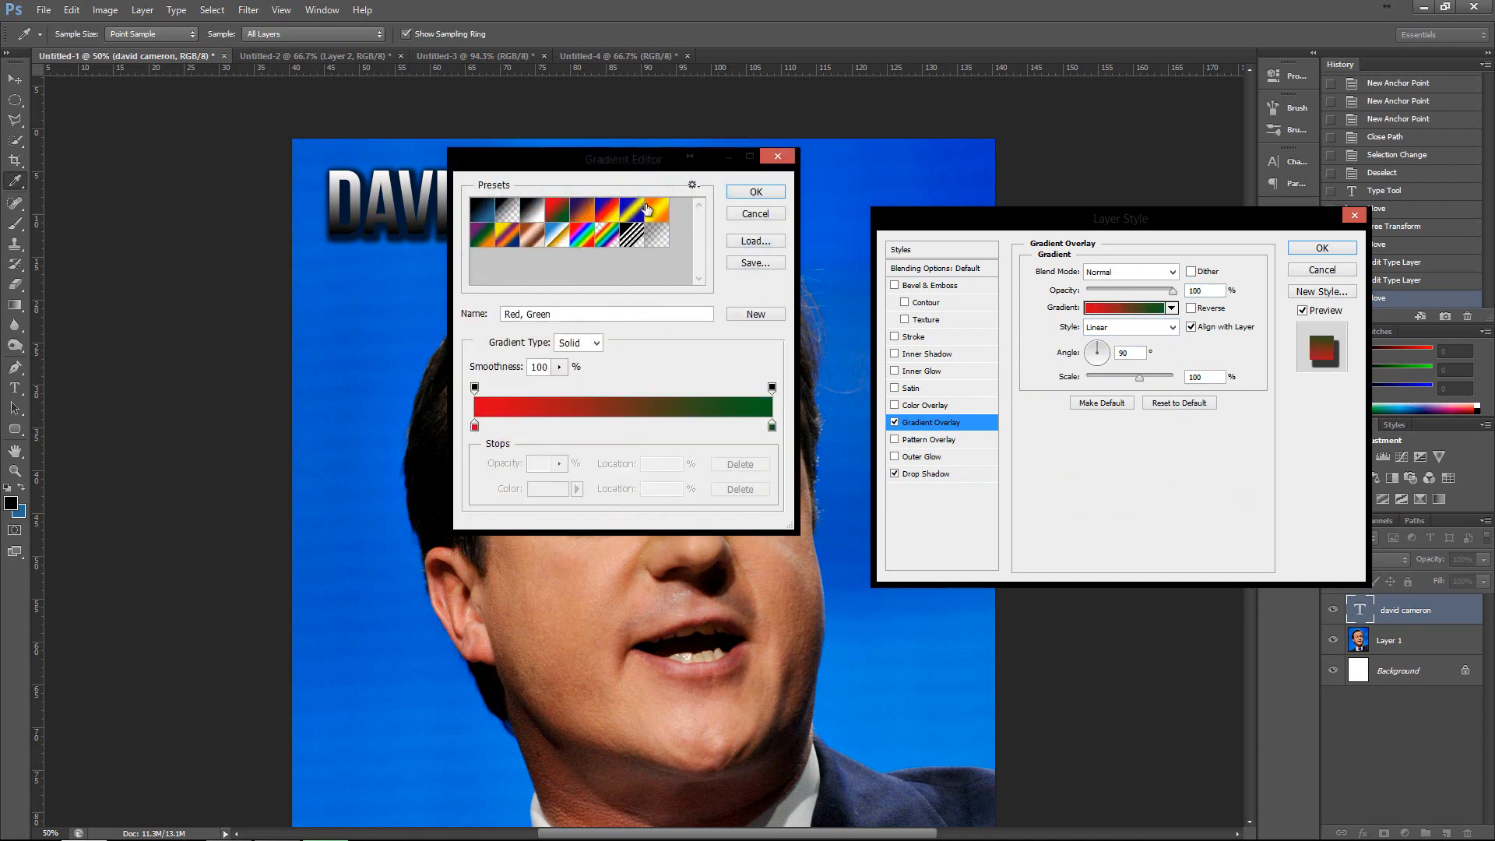
{"action": "left_click", "coordinate": [754, 195]}
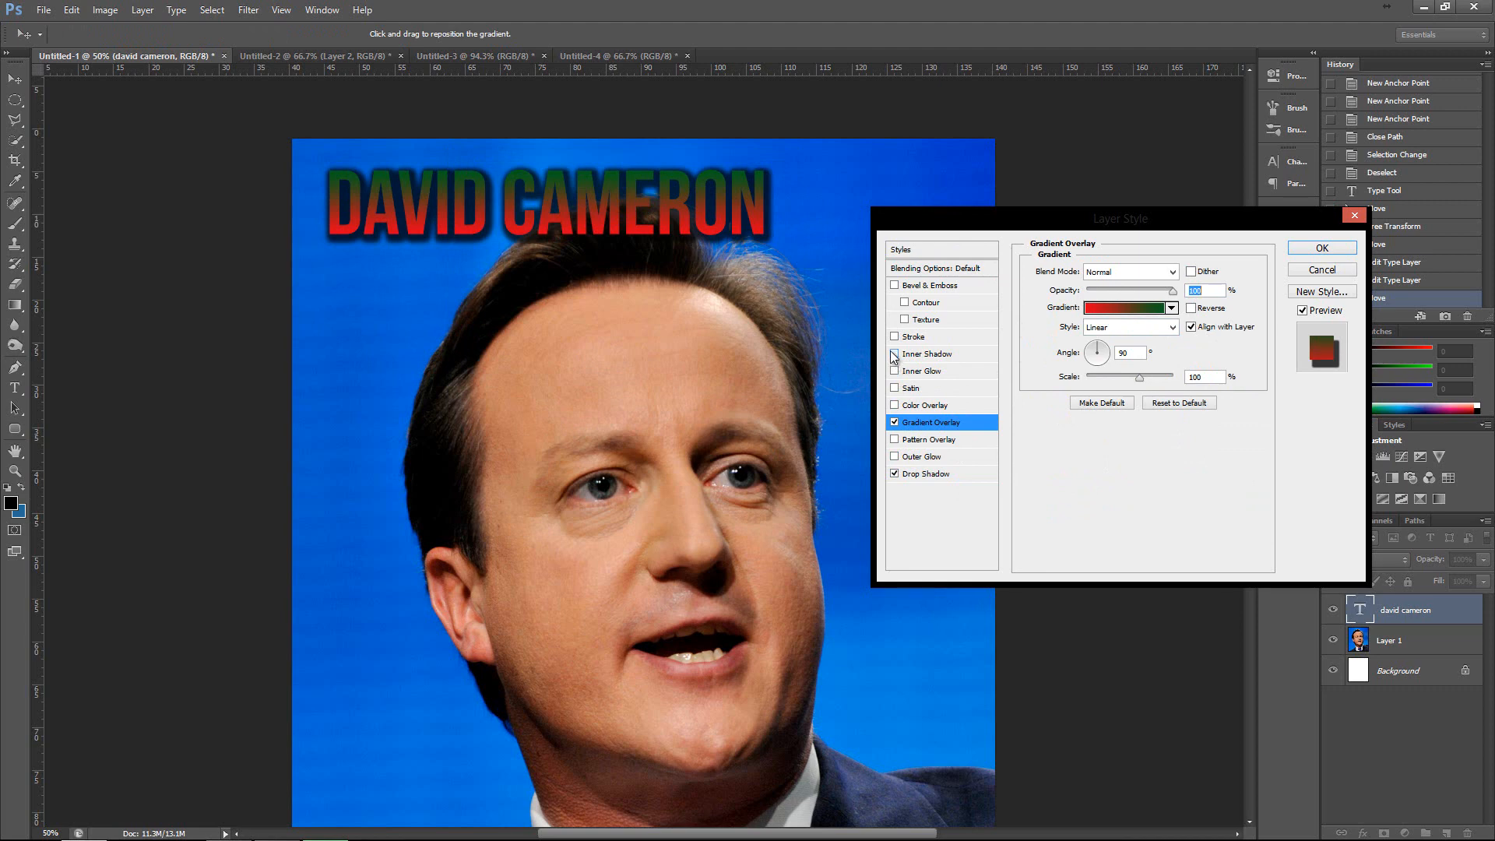
{"action": "left_click", "coordinate": [894, 285]}
Try several preset layer styles on the title and apply the light-blue gradient style with bevel.
{"action": "left_click", "coordinate": [901, 250]}
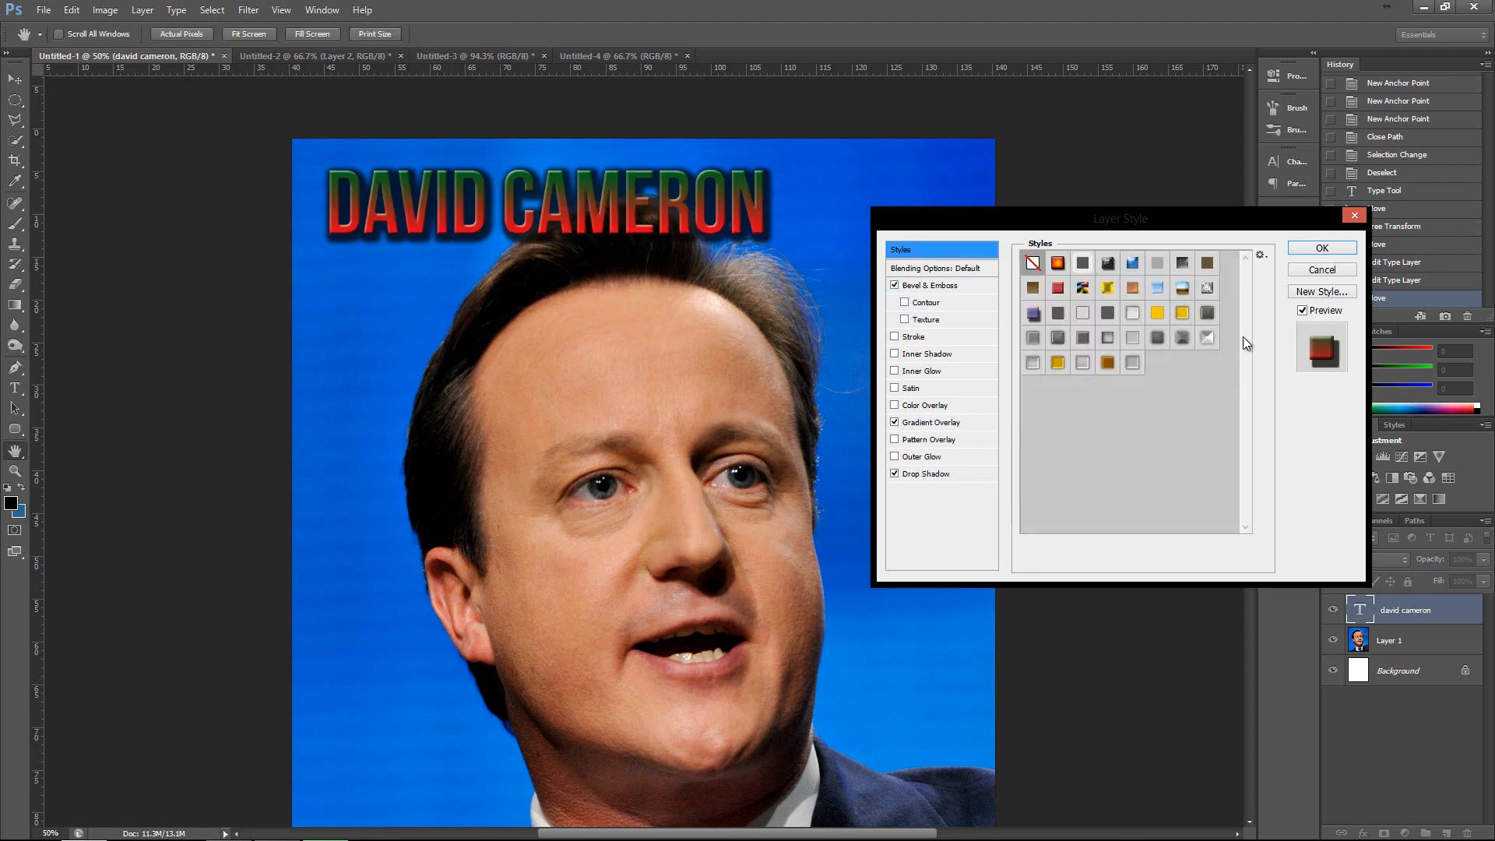
{"action": "left_click", "coordinate": [1157, 338]}
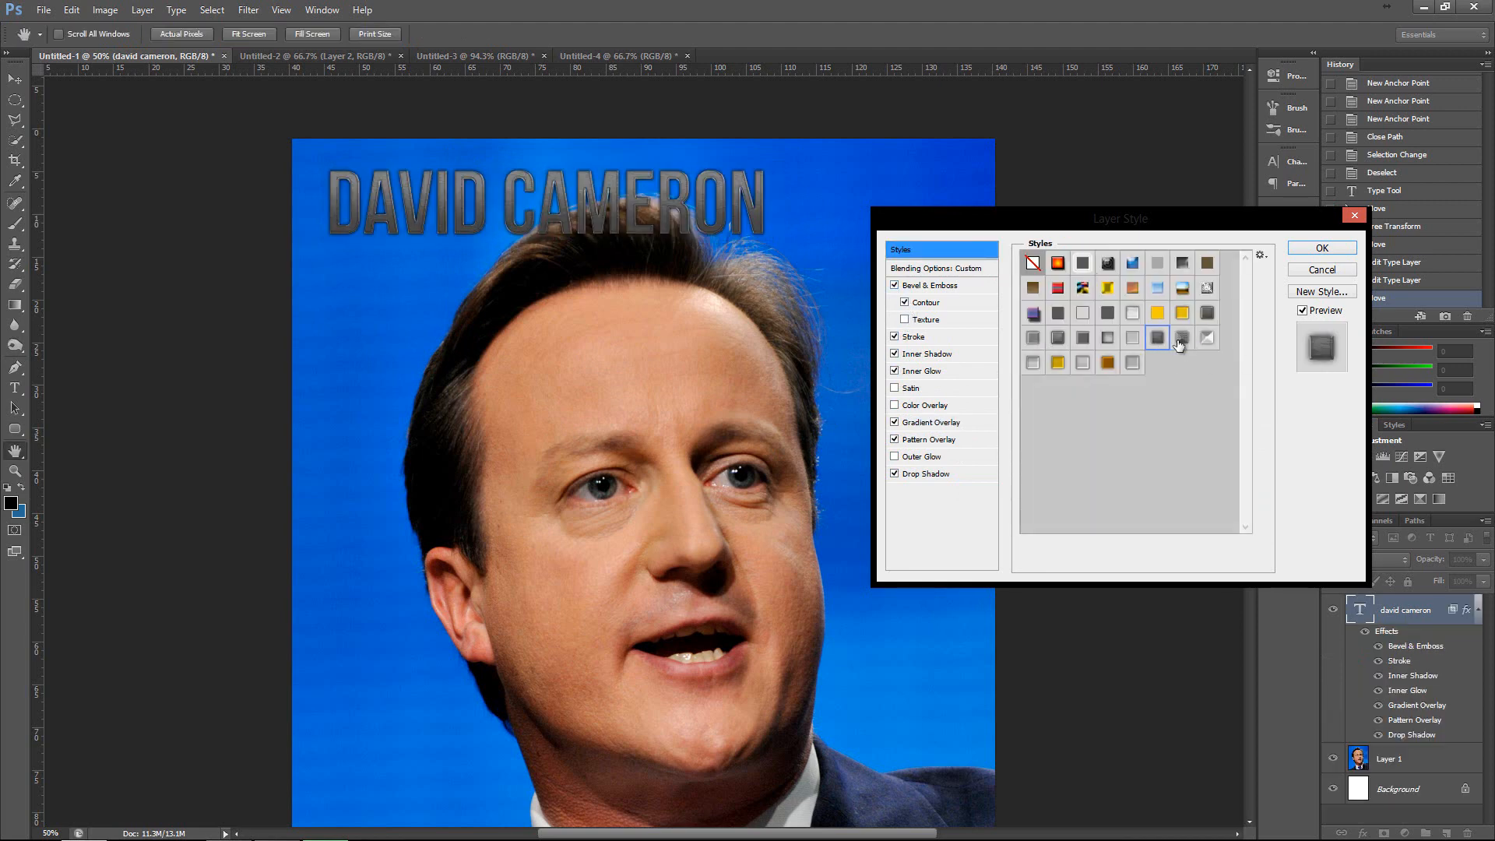
{"action": "left_click", "coordinate": [1181, 341]}
{"action": "left_click", "coordinate": [1208, 341]}
{"action": "left_click", "coordinate": [1159, 340]}
{"action": "left_click", "coordinate": [1133, 362]}
{"action": "left_click", "coordinate": [1108, 362]}
{"action": "left_click", "coordinate": [1083, 361]}
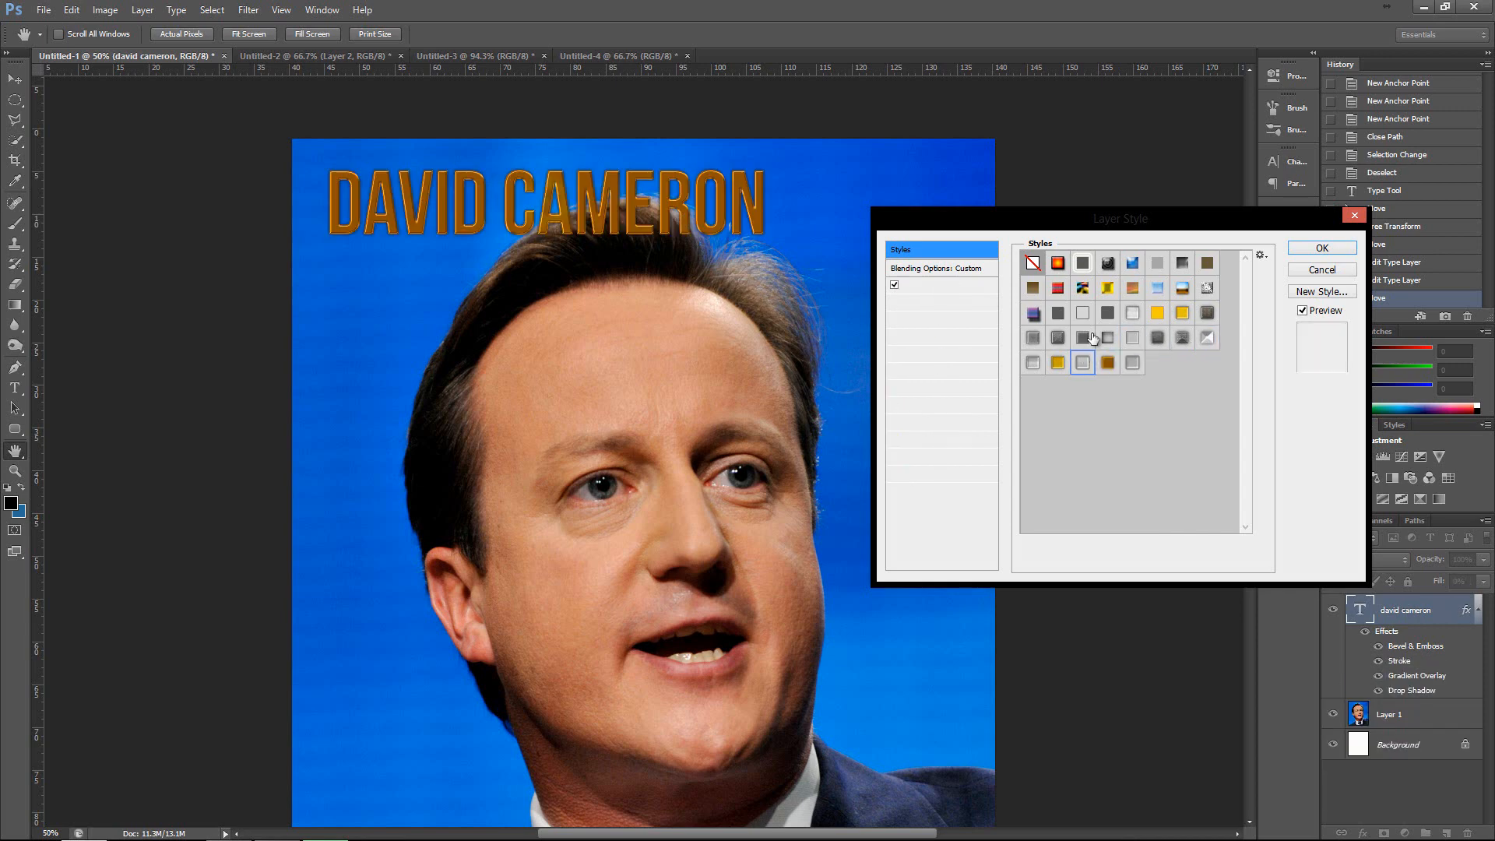
{"action": "left_click", "coordinate": [1157, 288]}
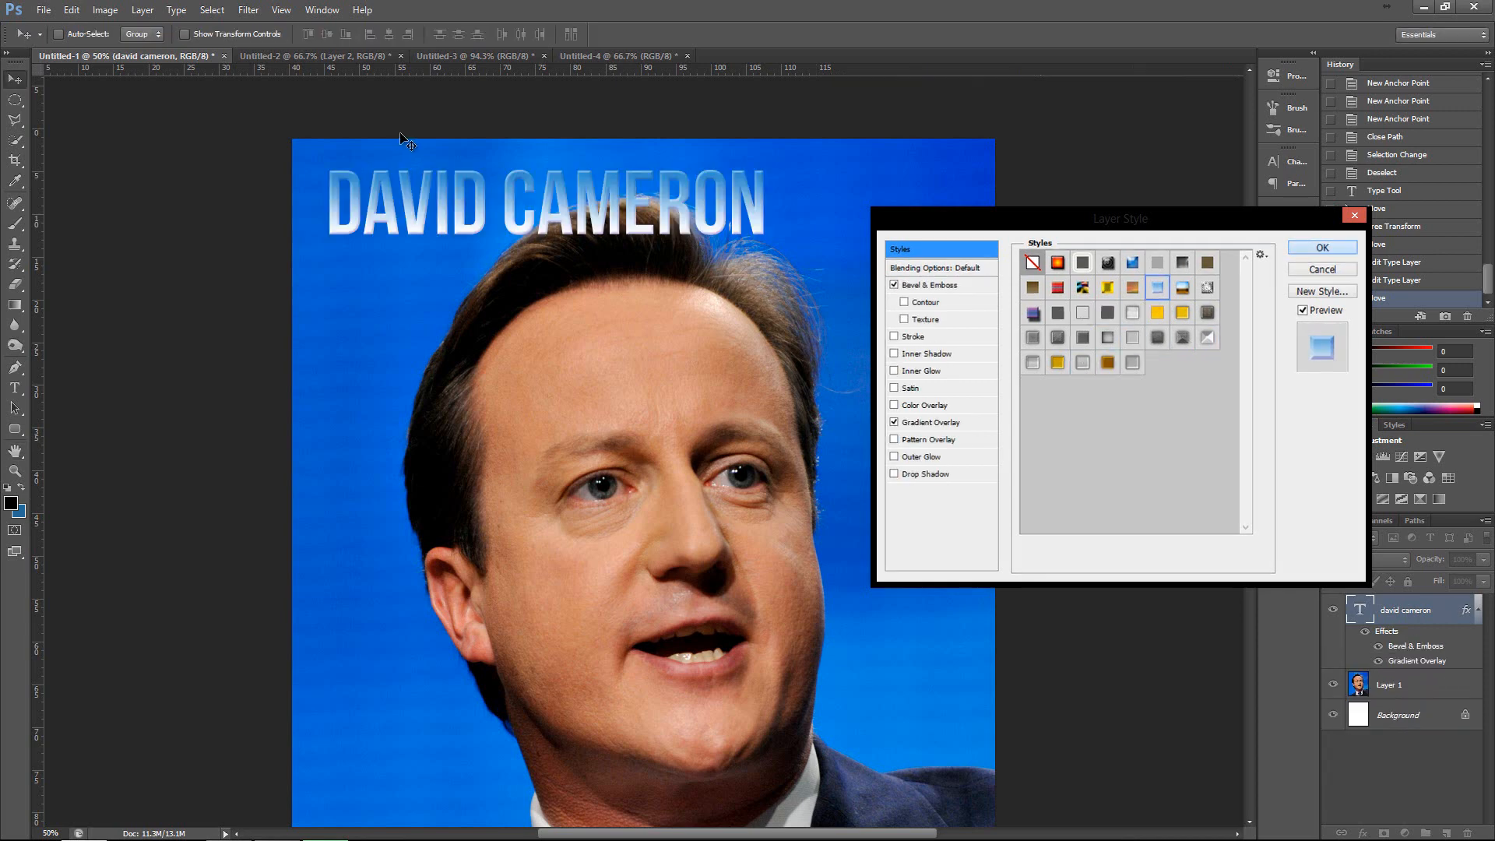
Accept the layer style and move the styled title down to the collar, then back up onto the forehead.
{"action": "key", "text": "Return"}
{"action": "left_click_drag", "start_coordinate": [529, 188], "coordinate": [599, 749]}
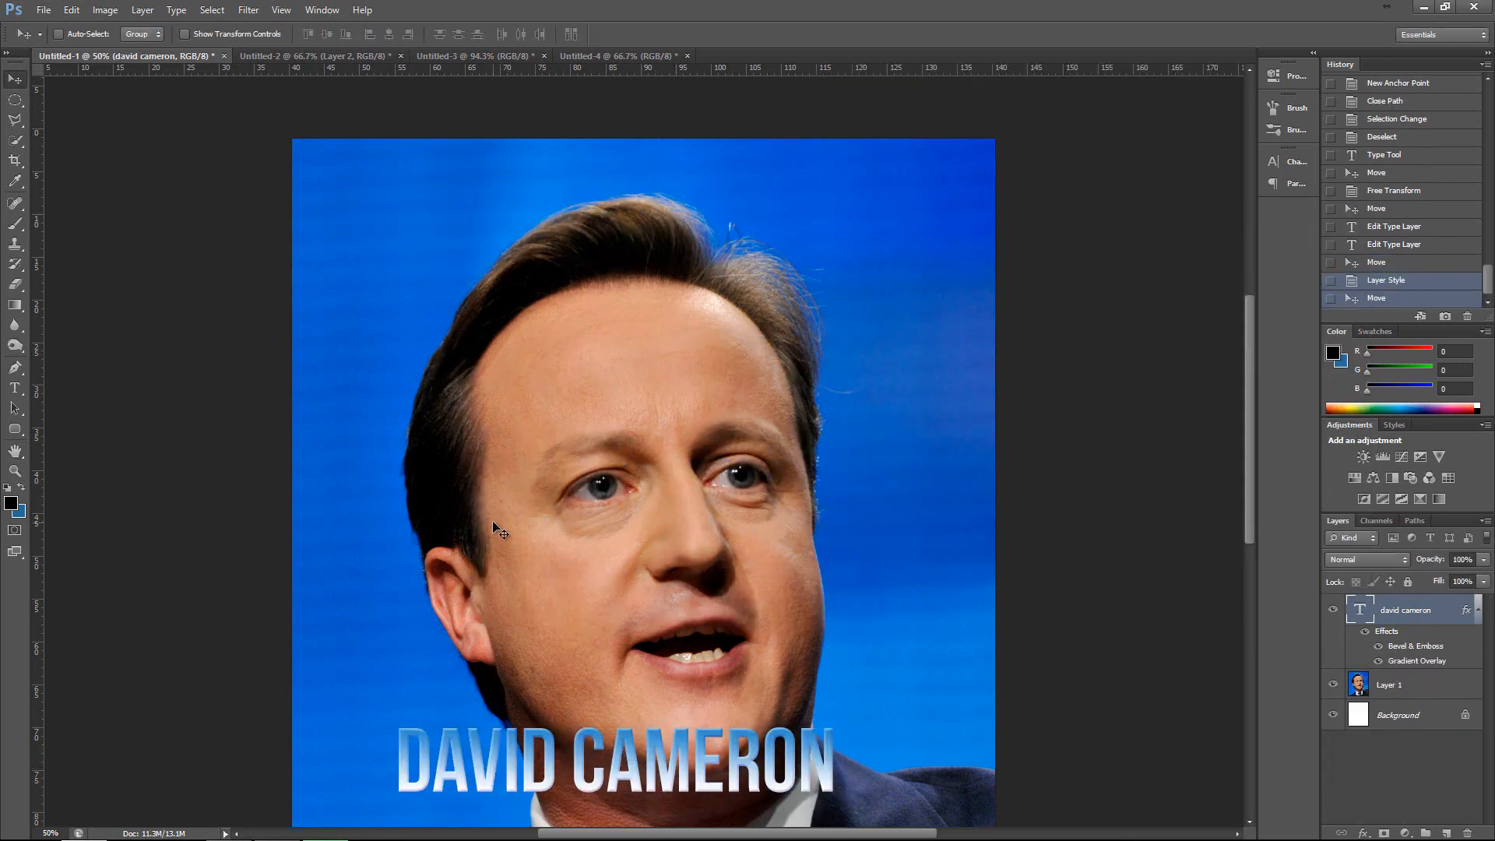
{"action": "scroll", "coordinate": [492, 520], "scroll_direction": "down", "scroll_amount": 5}
{"action": "left_click_drag", "start_coordinate": [572, 572], "coordinate": [615, 154]}
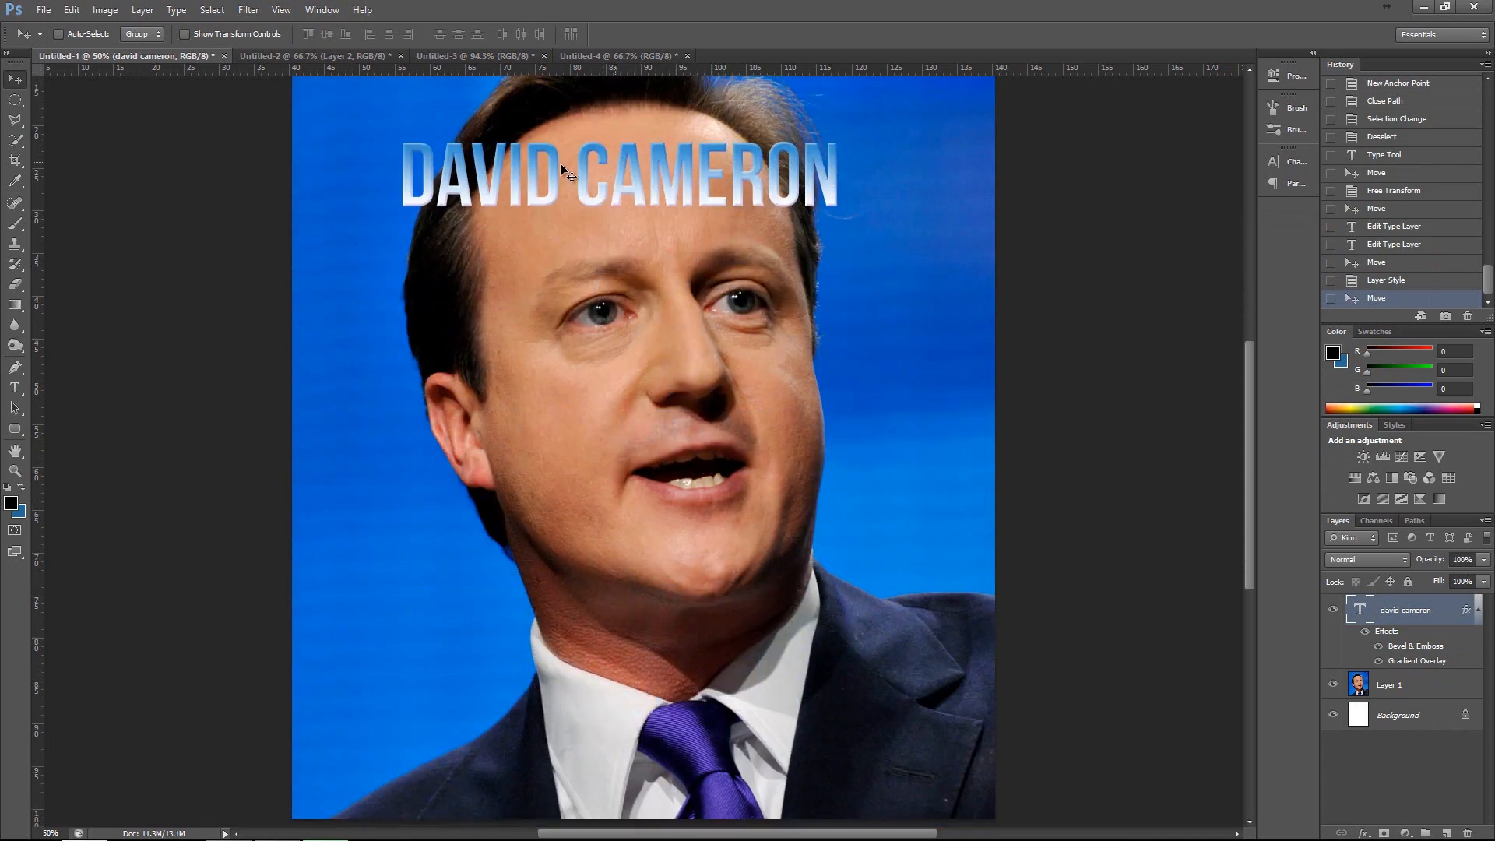
Scale the title down to about half its size with Free Transform and center it on the forehead.
{"action": "key", "text": "ctrl+t"}
{"action": "left_click_drag", "start_coordinate": [401, 141], "coordinate": [510, 152]}
{"action": "key", "text": "Return"}
{"action": "left_click_drag", "start_coordinate": [647, 191], "coordinate": [711, 204]}
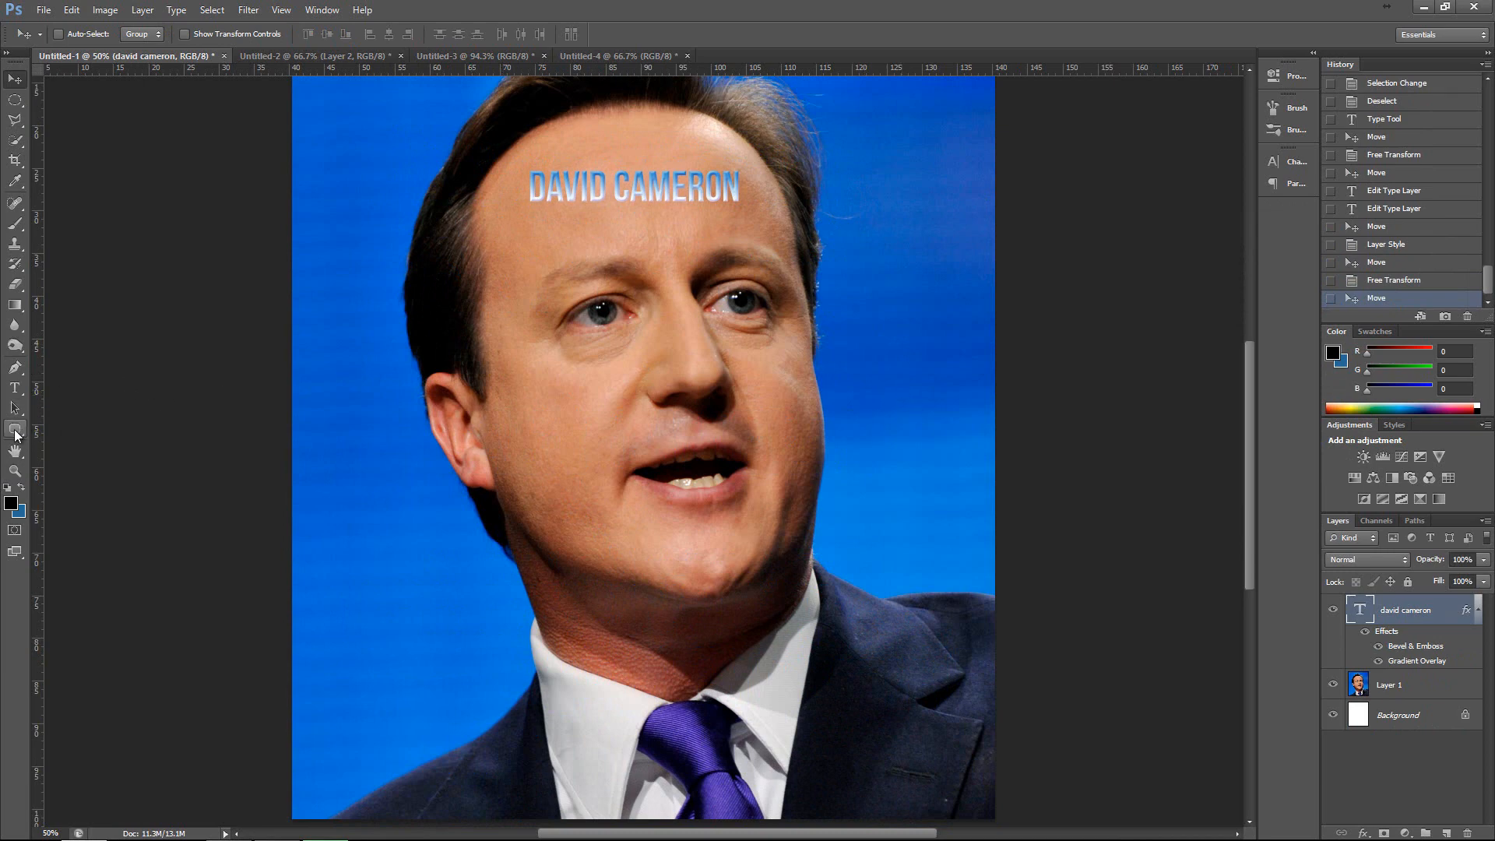
Draw a black-filled rectangle shape about 930 by 561 px over the portrait's face and delete its layer.
{"action": "left_click_drag", "start_coordinate": [15, 431], "coordinate": [123, 425]}
{"action": "mouse_move", "coordinate": [344, 295]}
{"action": "left_mouse_down"}
{"action": "mouse_move", "coordinate": [491, 424]}
{"action": "mouse_move", "coordinate": [707, 512]}
{"action": "left_mouse_up"}
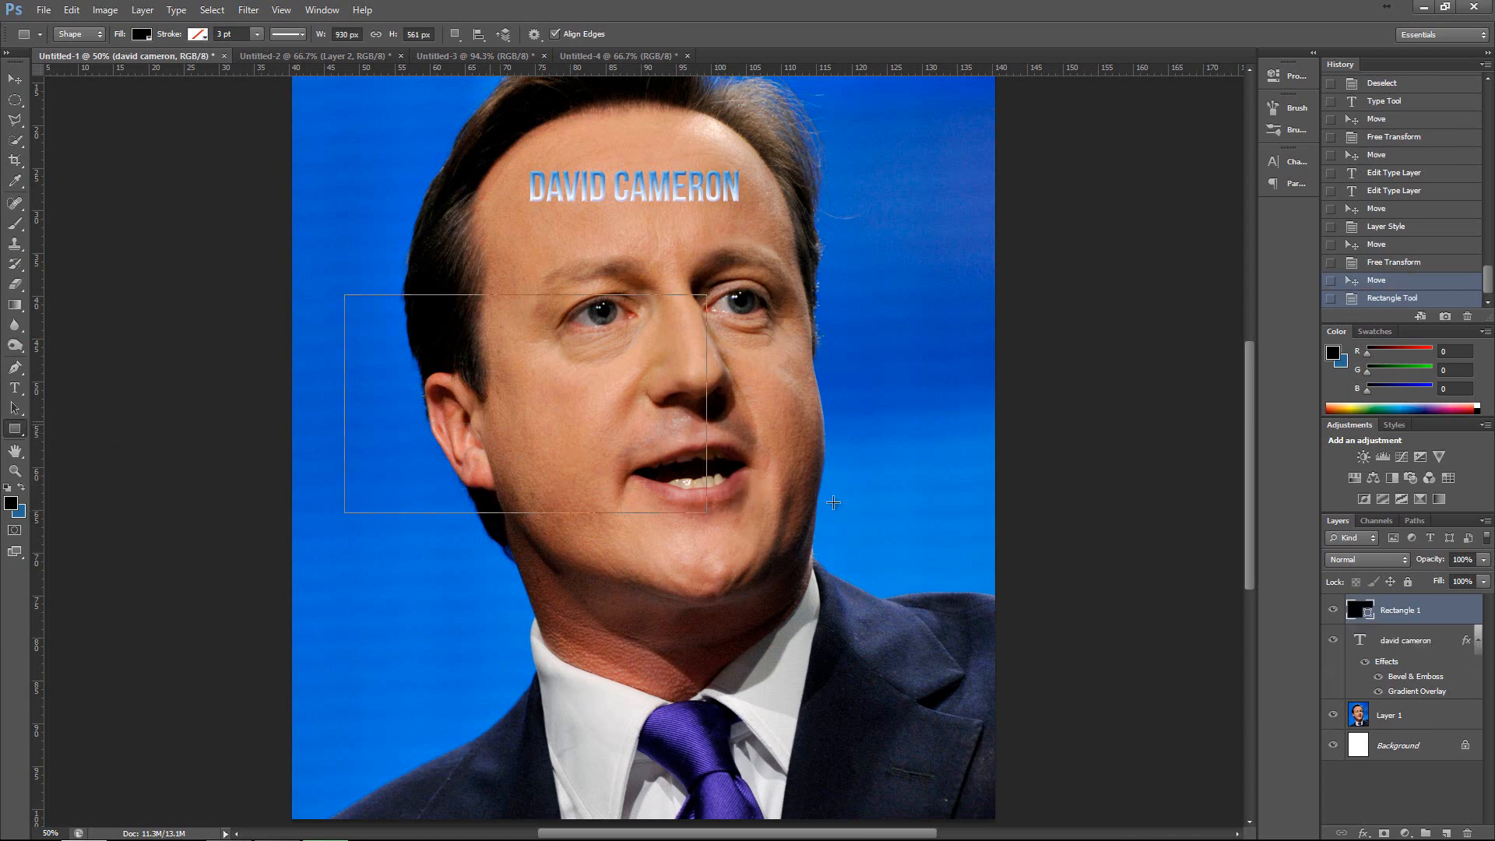
{"action": "key", "text": "Delete"}
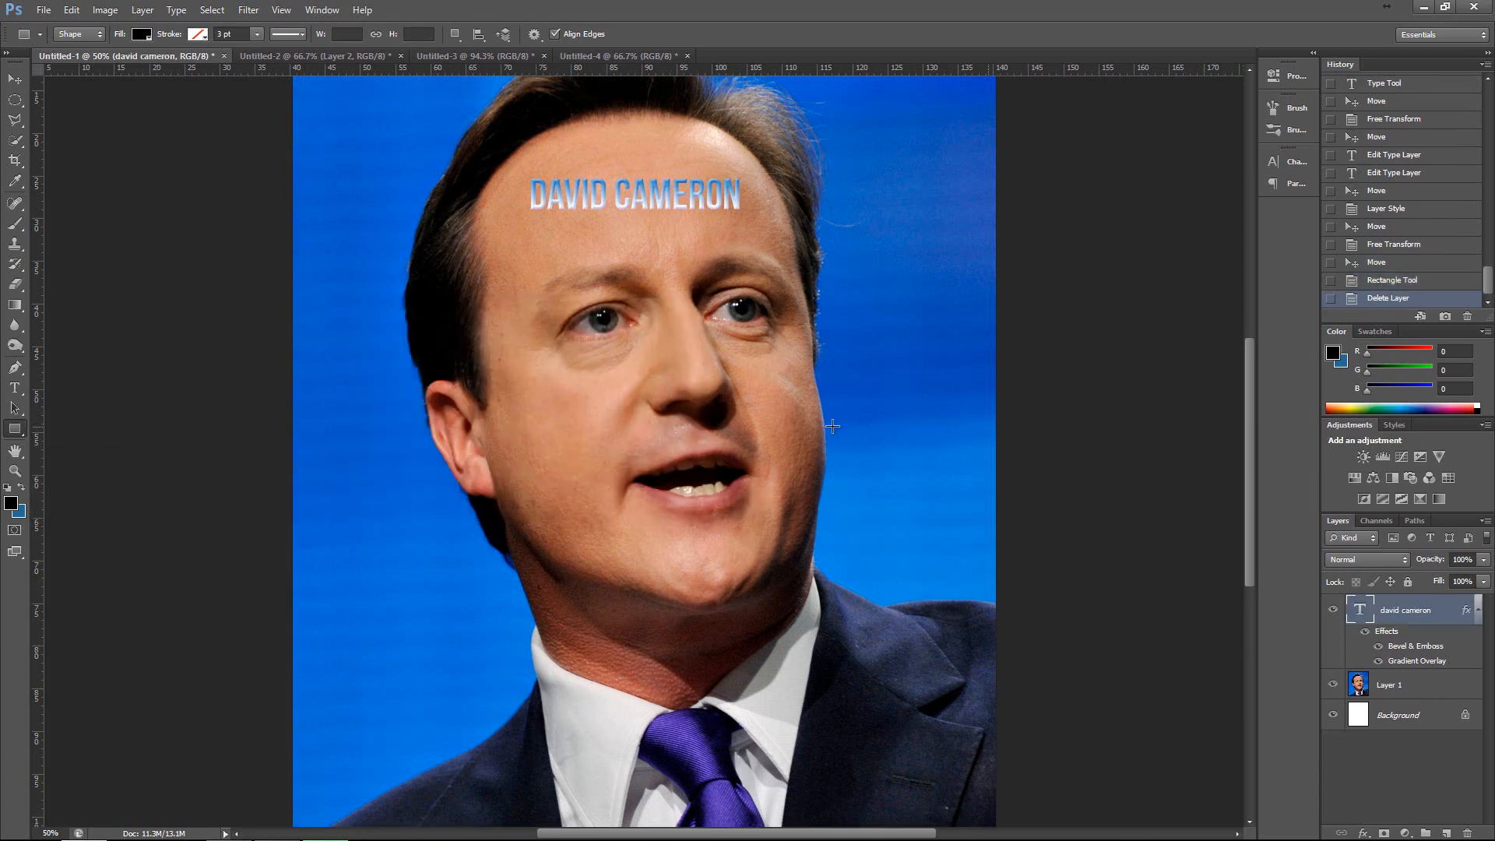
{"action": "scroll", "coordinate": [832, 426], "scroll_direction": "up", "scroll_amount": 3}
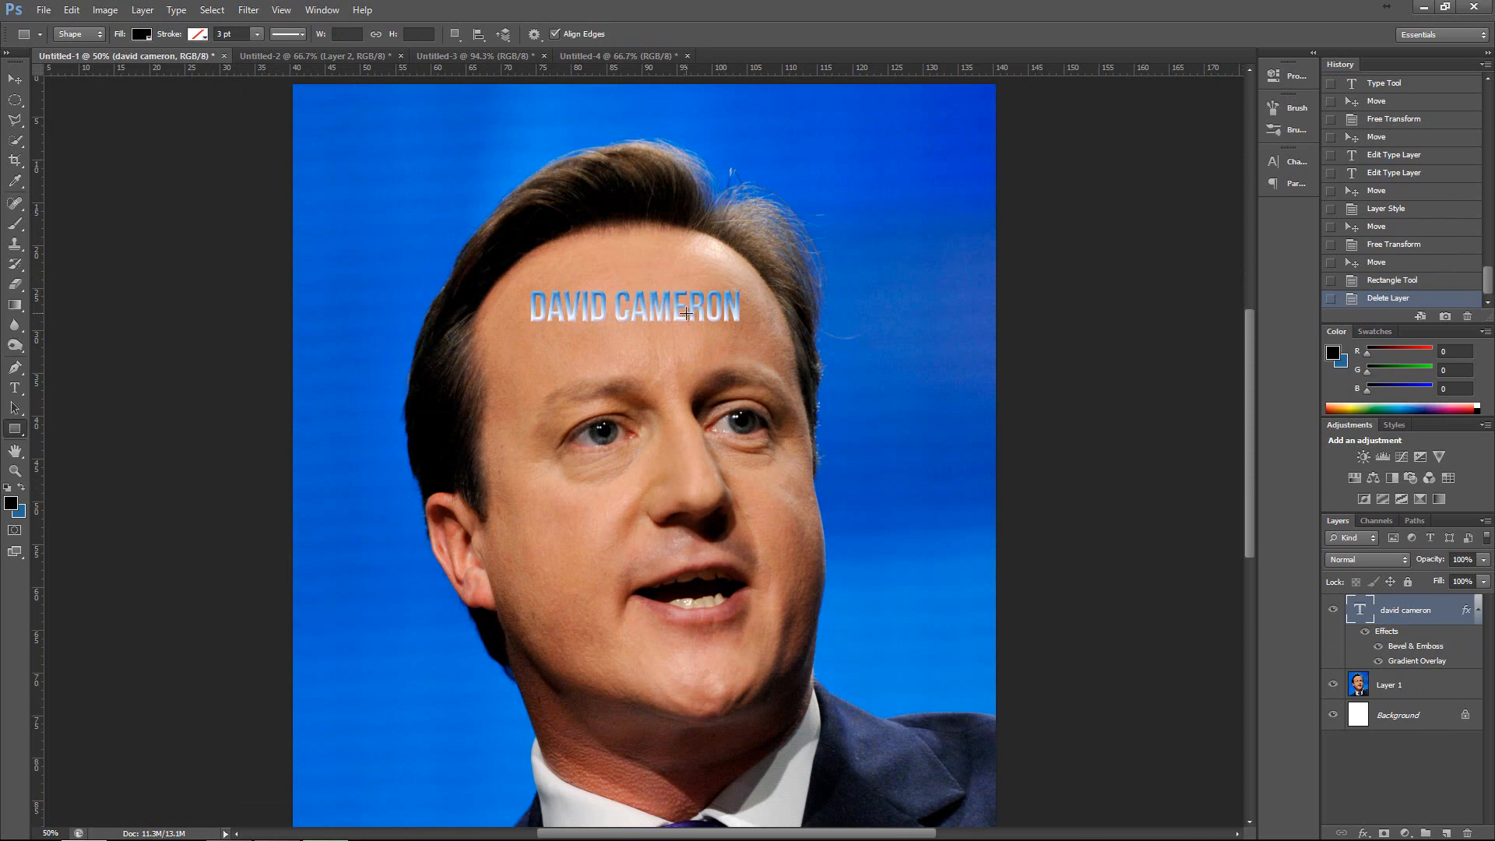
{"action": "scroll", "coordinate": [686, 313], "scroll_direction": "down", "scroll_amount": 2}
{"action": "scroll", "coordinate": [459, 301], "scroll_direction": "up", "scroll_amount": 1}
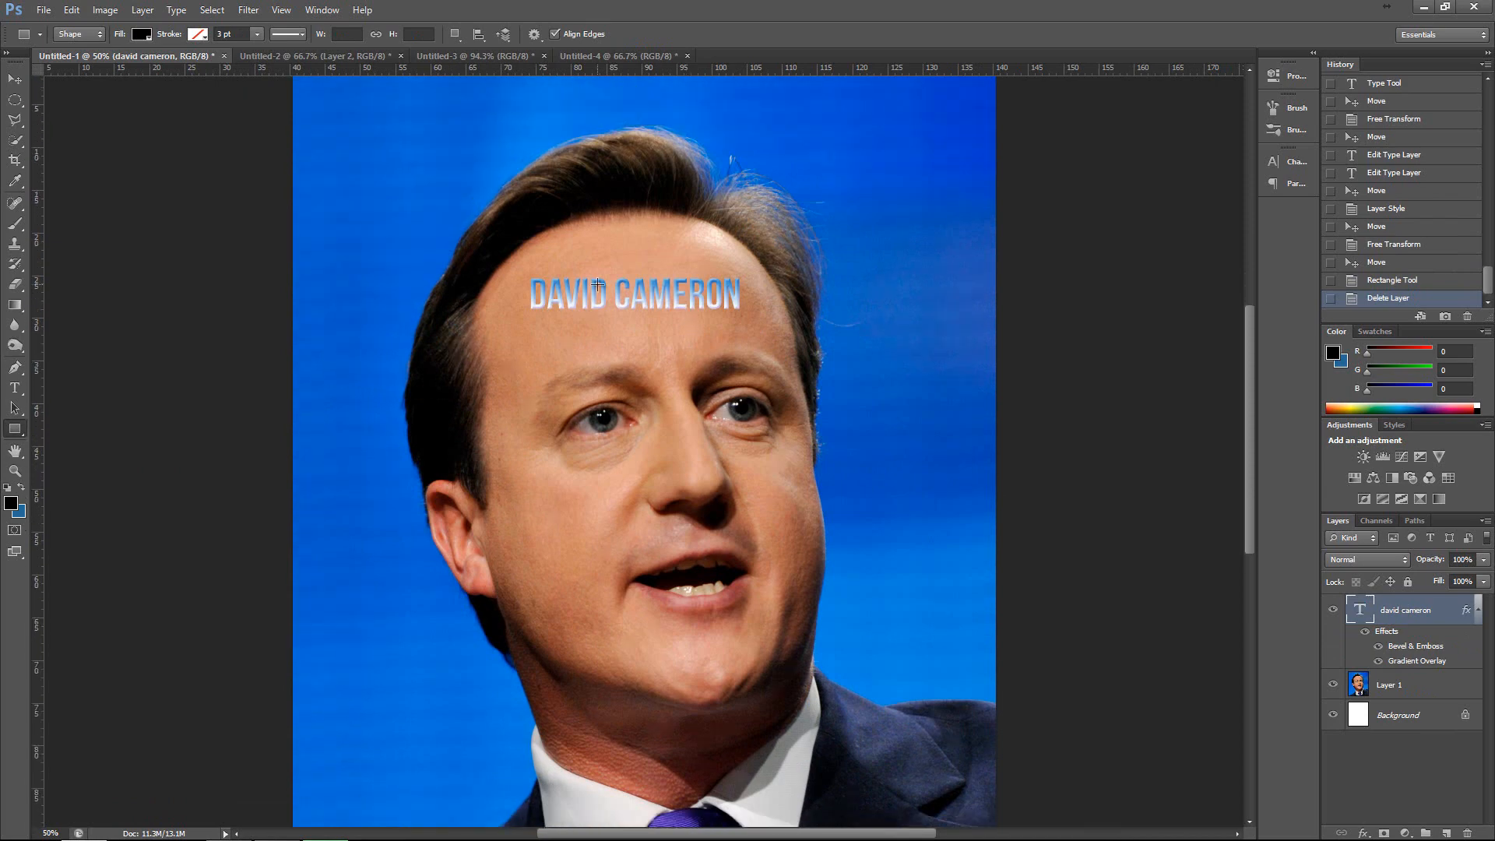